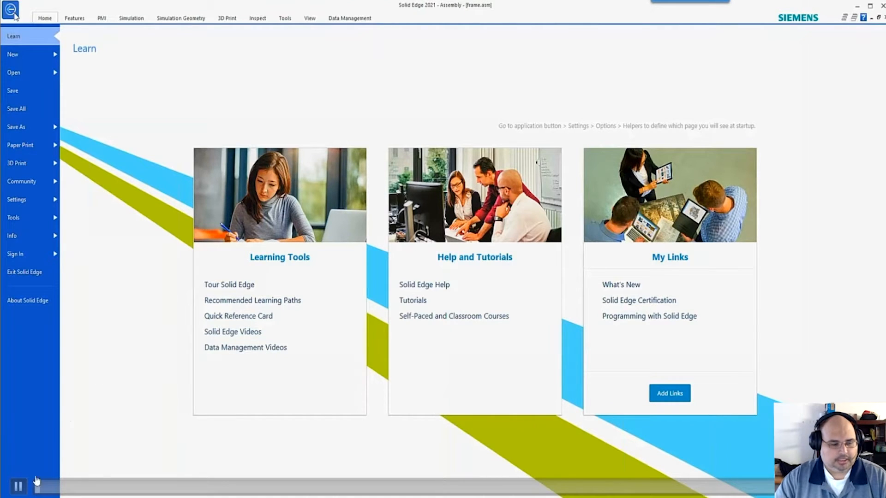
{"action": "left_click", "coordinate": [17, 488]}
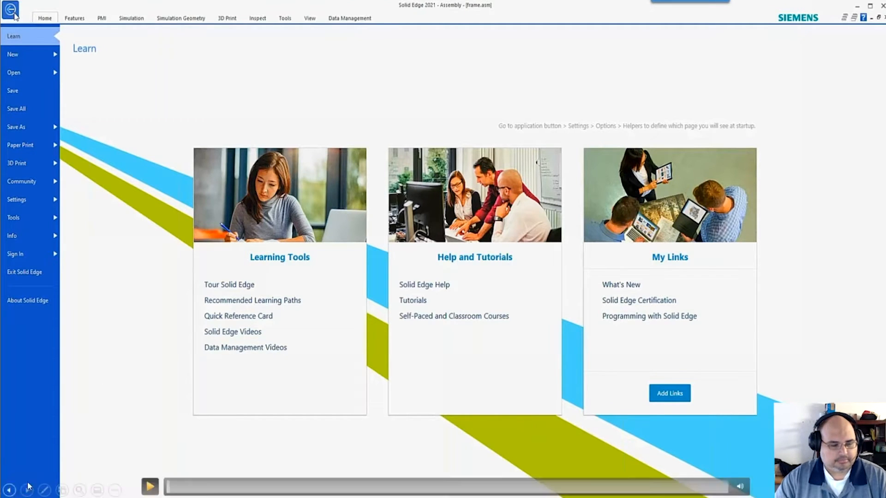
{"action": "left_click", "coordinate": [151, 485]}
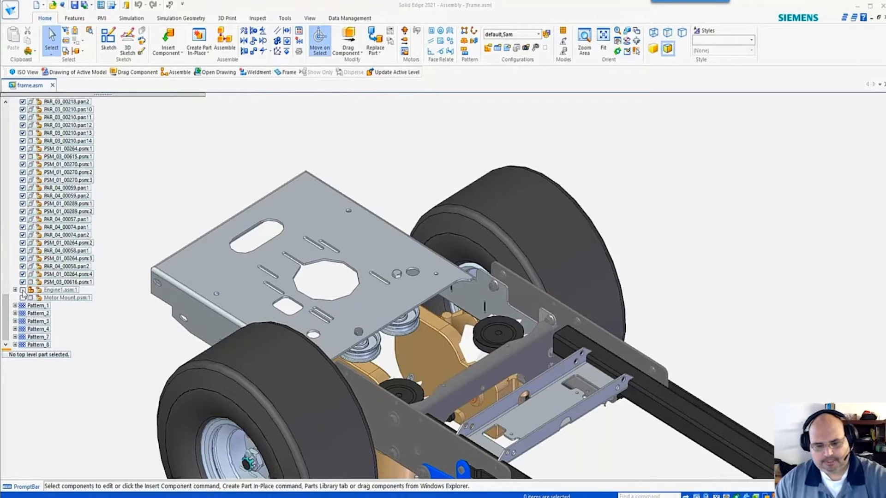
Show the hidden Engine1.asm and Motor Mount.psm components in the frame assembly
{"action": "left_click", "coordinate": [23, 290]}
{"action": "scroll", "coordinate": [204, 273], "scroll_direction": "down", "scroll_amount": 2}
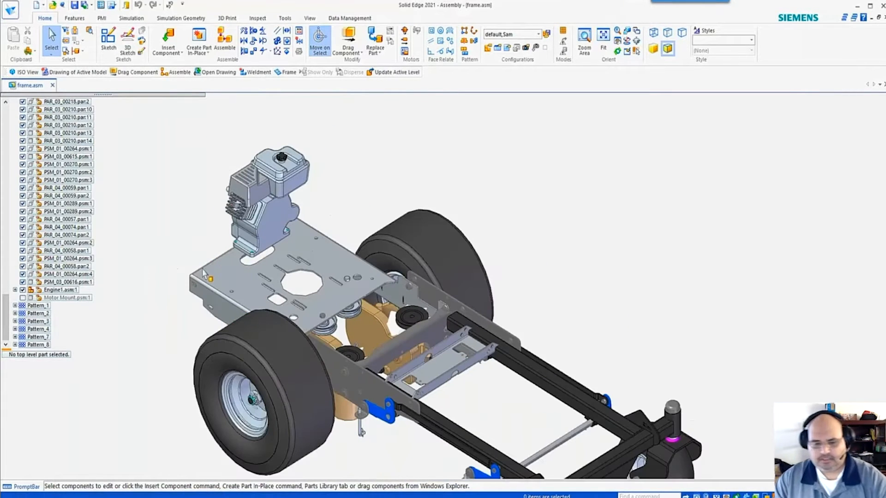
{"action": "left_click", "coordinate": [23, 298]}
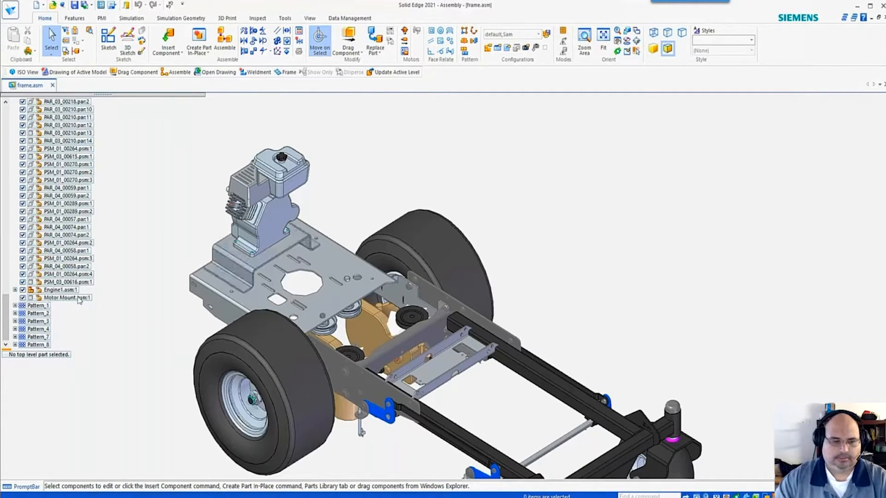
Start a Cut using the Create Part features option and place its sketch on the flat flange face of the Motor Mount
{"action": "scroll", "coordinate": [256, 318], "scroll_direction": "up", "scroll_amount": 2}
{"action": "middle_click_drag", "start_coordinate": [256, 317], "coordinate": [418, 356]}
{"action": "scroll", "coordinate": [484, 348], "scroll_direction": "down", "scroll_amount": 2}
{"action": "scroll", "coordinate": [300, 303], "scroll_direction": "up", "scroll_amount": 2}
{"action": "scroll", "coordinate": [301, 303], "scroll_direction": "up", "scroll_amount": 2}
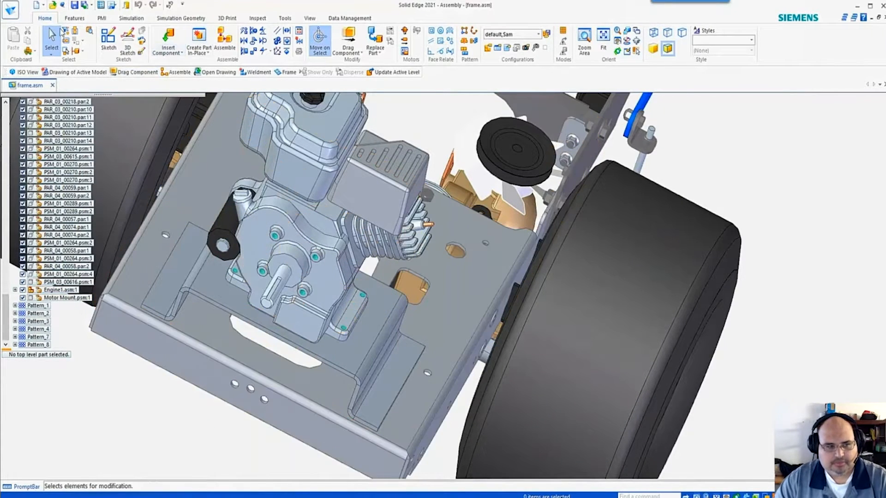
{"action": "left_click", "coordinate": [74, 18]}
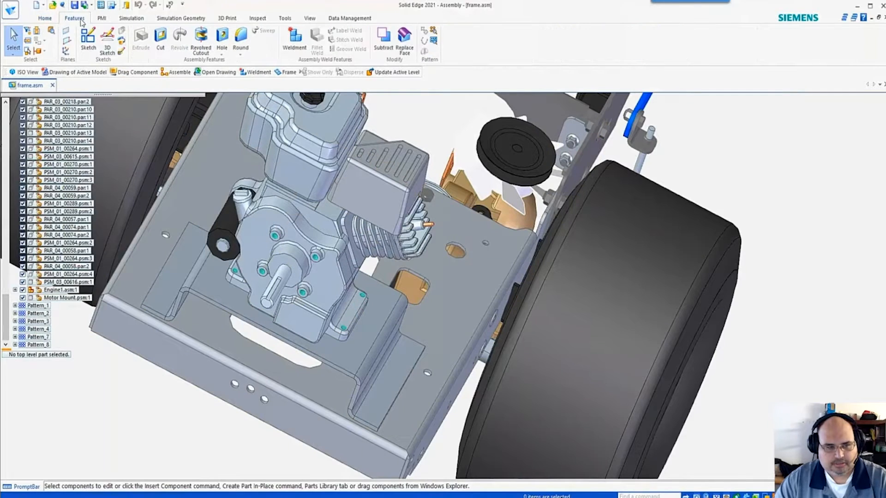
{"action": "left_click", "coordinate": [166, 32]}
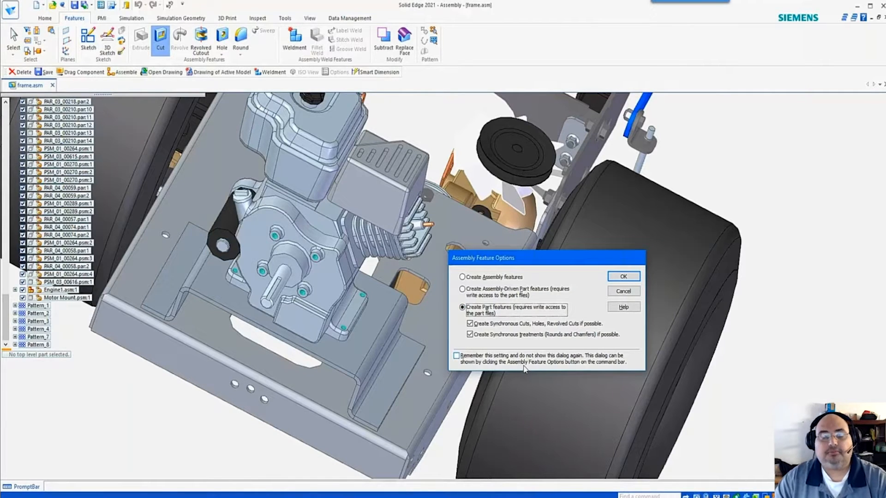
{"action": "left_click", "coordinate": [624, 277]}
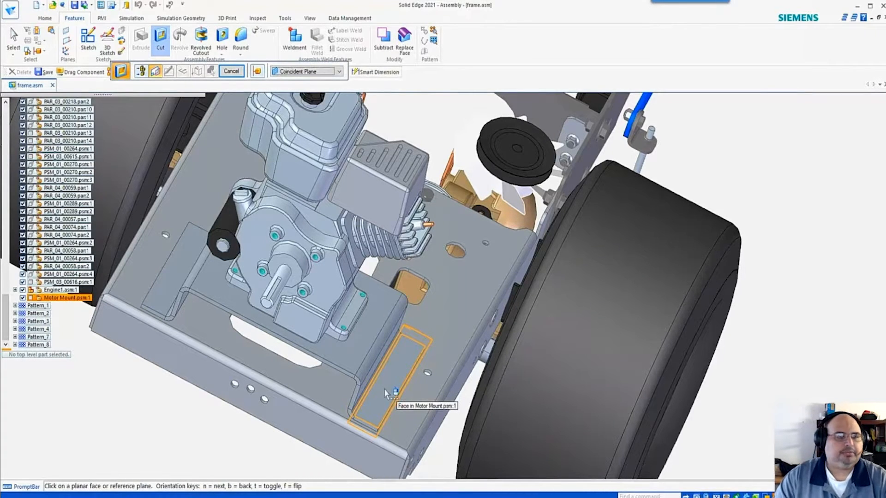
{"action": "scroll", "coordinate": [384, 392], "scroll_direction": "down", "scroll_amount": 3}
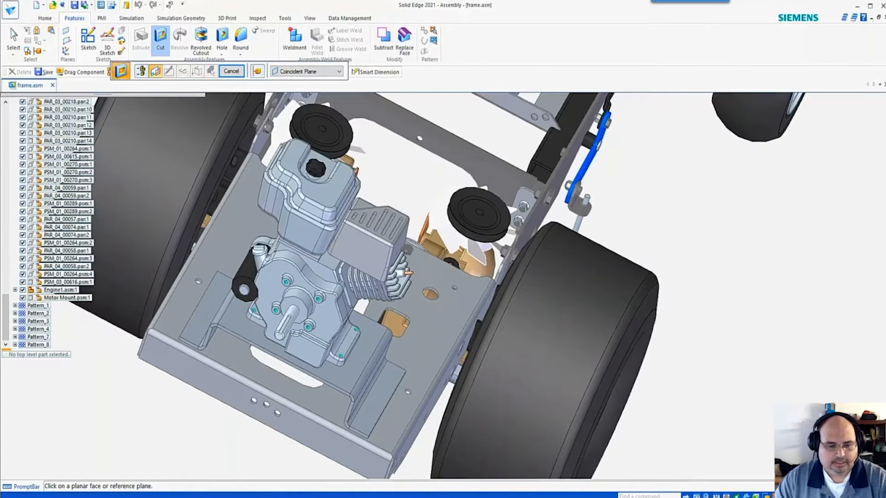
{"action": "left_click", "coordinate": [373, 409]}
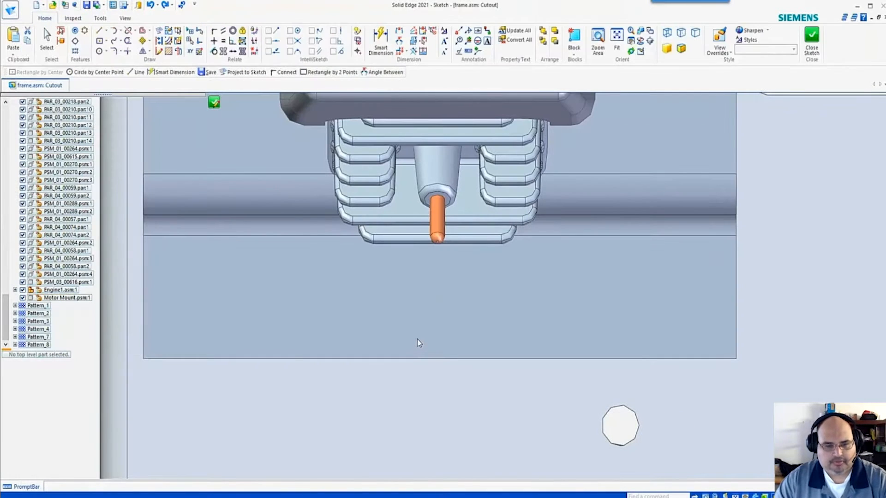
Sketch two circles about 13 mm in diameter, about 144 mm apart near the flange's ends, and make them equal in size
{"action": "left_click", "coordinate": [101, 52]}
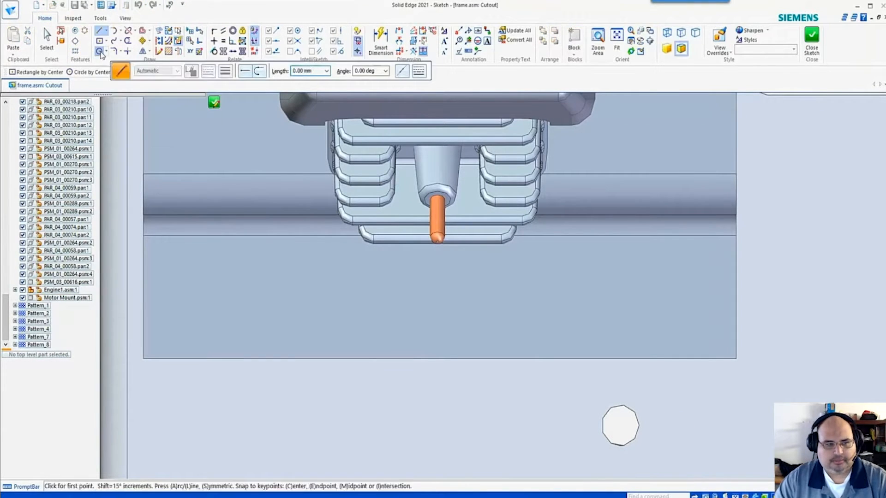
{"action": "left_click_drag", "start_coordinate": [219, 283], "coordinate": [260, 289]}
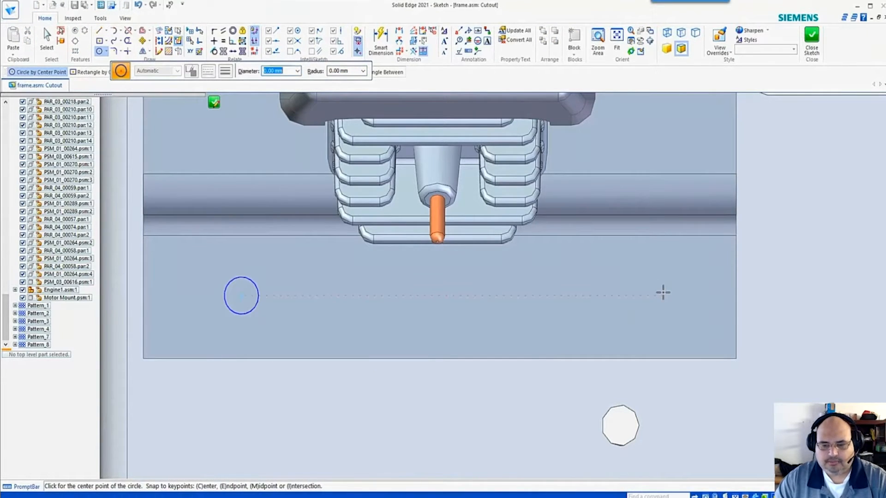
{"action": "left_click_drag", "start_coordinate": [668, 308], "coordinate": [680, 289]}
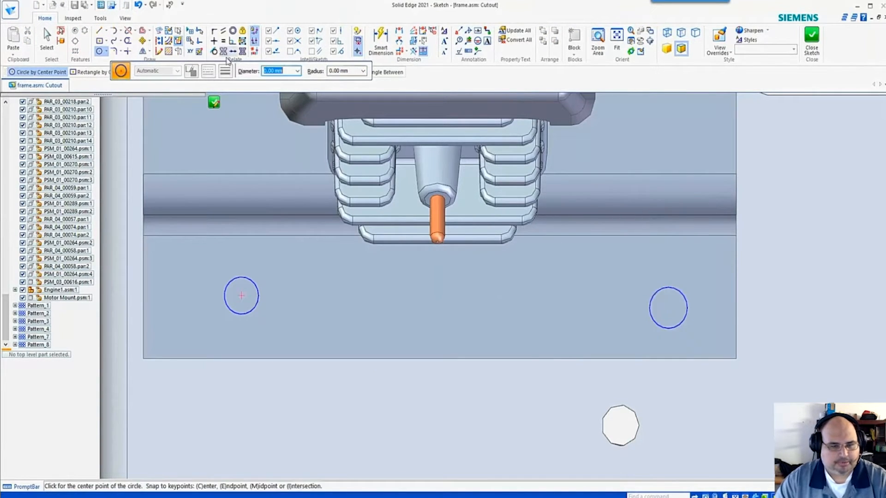
{"action": "left_click", "coordinate": [223, 41]}
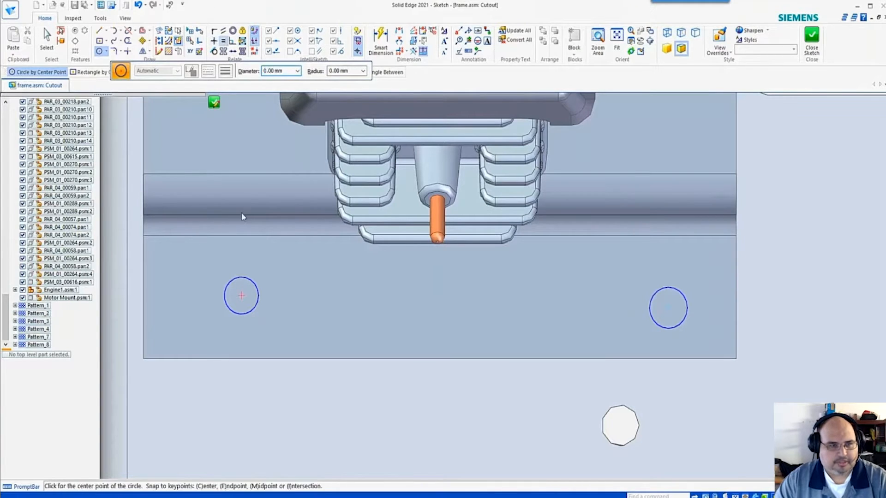
{"action": "left_click", "coordinate": [246, 278]}
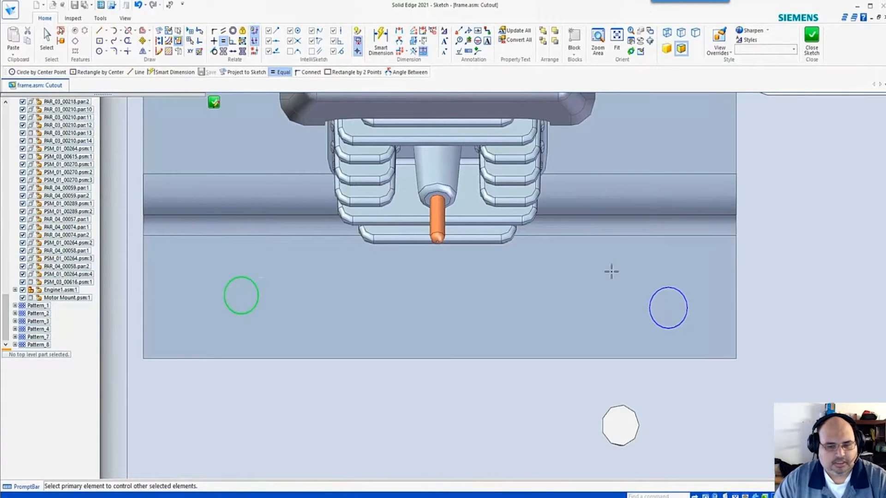
{"action": "left_click", "coordinate": [663, 291]}
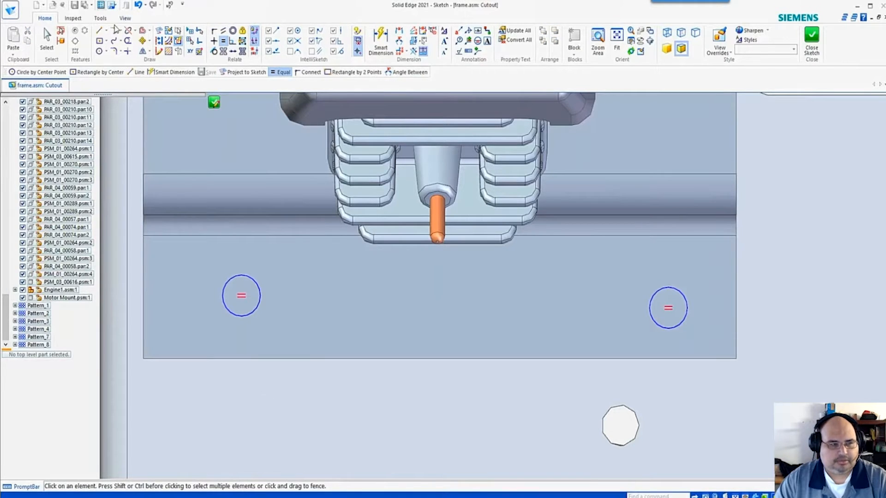
Draw a construction line between the centres of the two circles and make it horizontal
{"action": "left_click", "coordinate": [100, 31]}
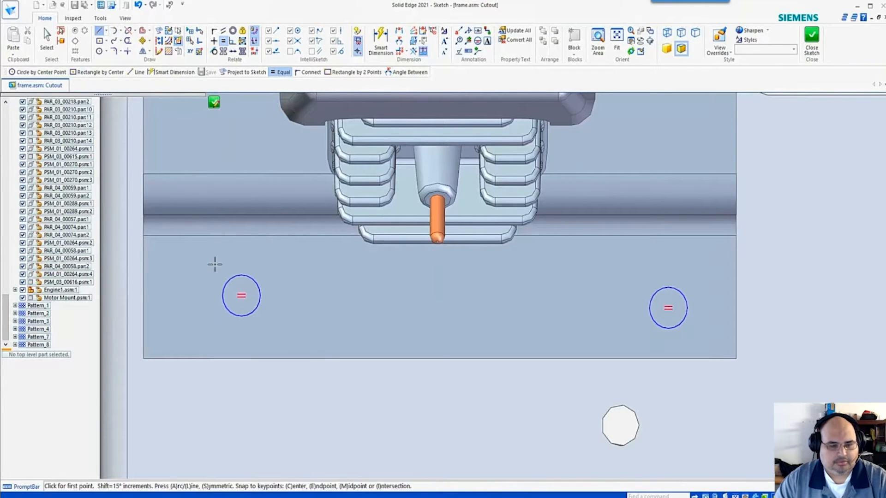
{"action": "left_click", "coordinate": [161, 51]}
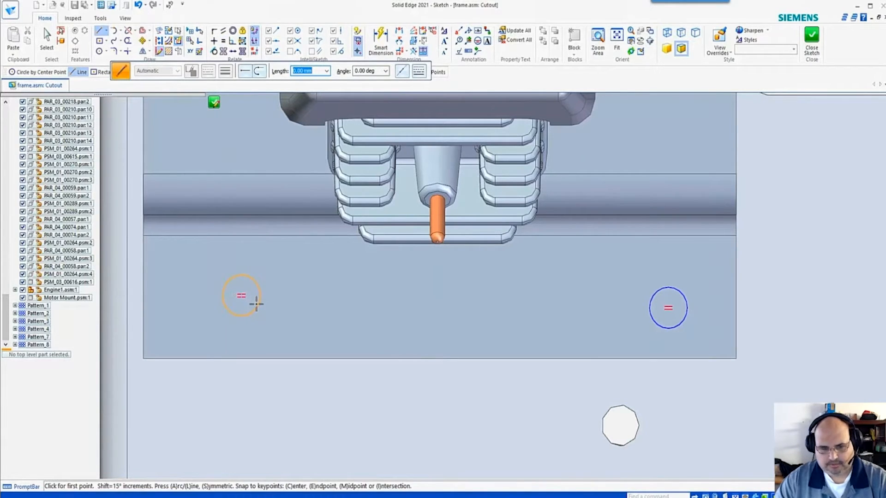
{"action": "left_click", "coordinate": [242, 295]}
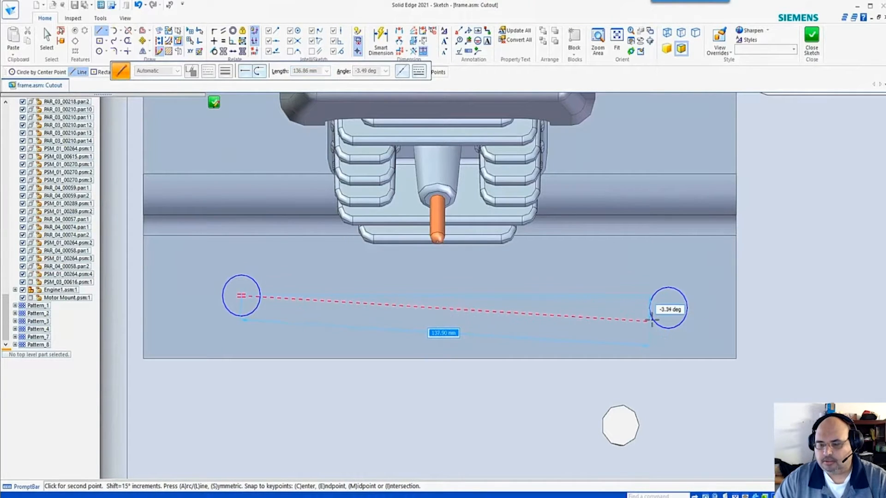
{"action": "left_click", "coordinate": [666, 307]}
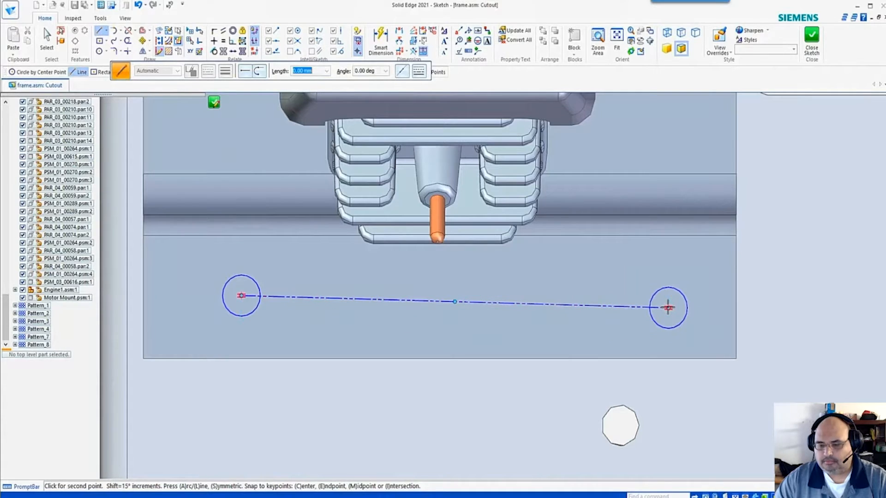
{"action": "key", "text": "Escape"}
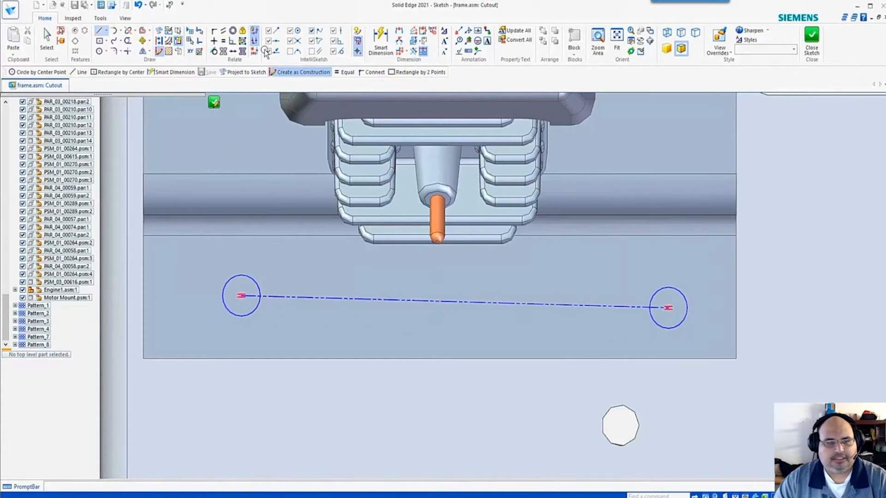
{"action": "left_click", "coordinate": [214, 41]}
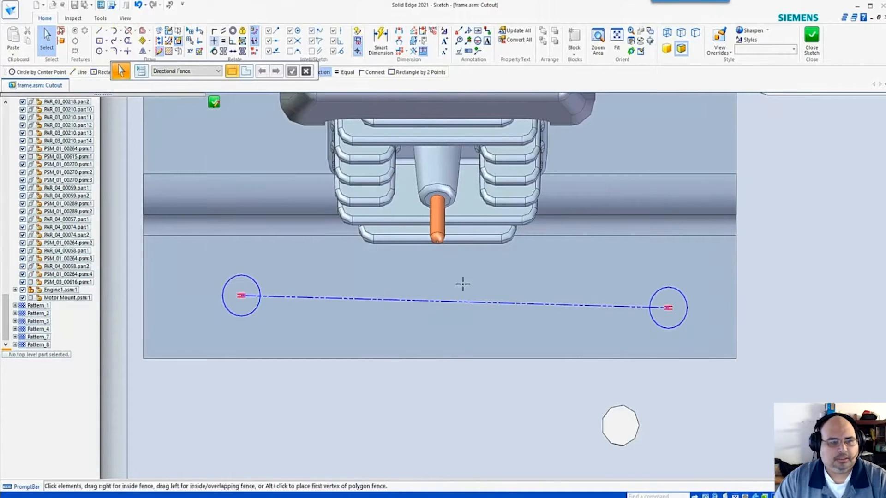
{"action": "left_click", "coordinate": [414, 300]}
{"action": "key", "text": "Escape"}
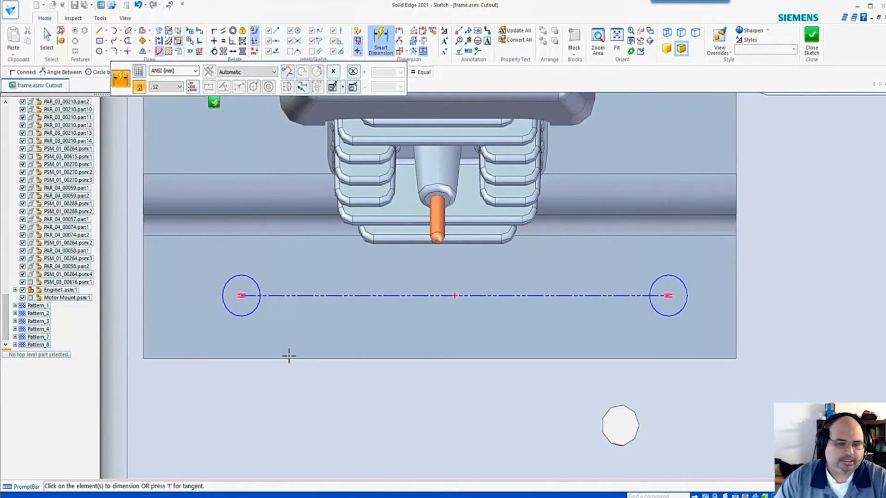
Dimension the length of the construction line between the circle centres
{"action": "left_click", "coordinate": [287, 296]}
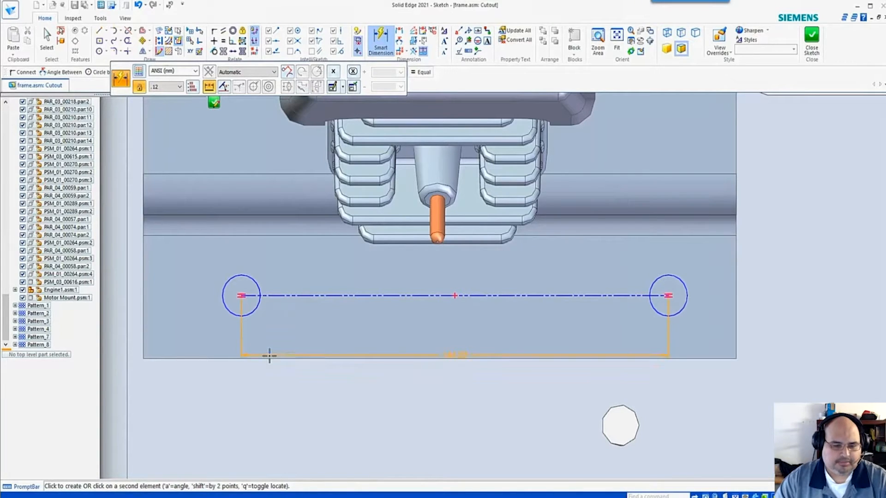
{"action": "left_click", "coordinate": [269, 358]}
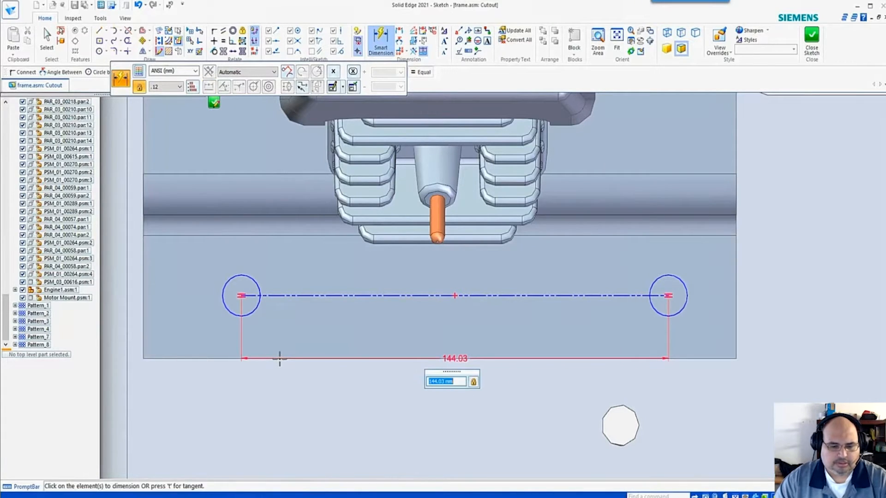
{"action": "key", "text": "Escape"}
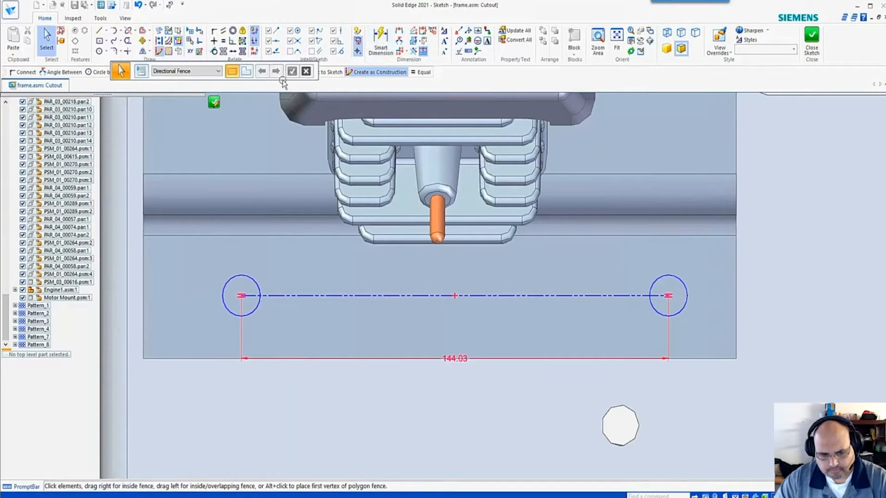
{"action": "left_click", "coordinate": [379, 38]}
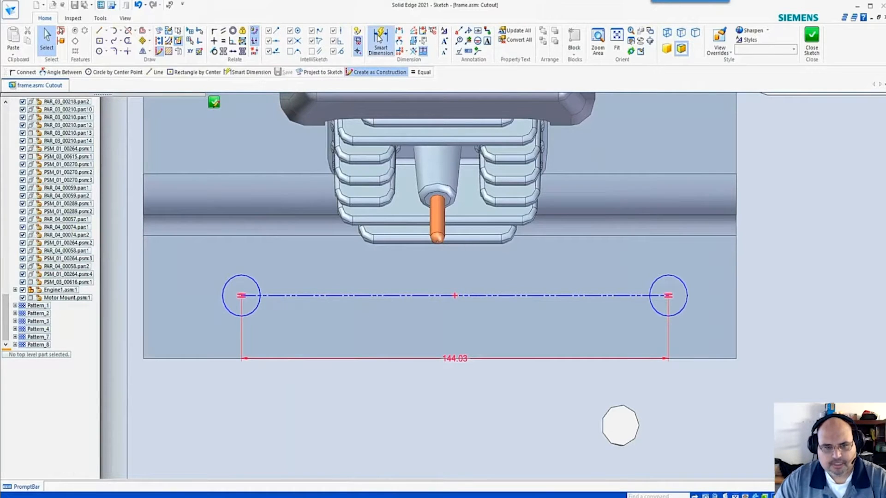
{"action": "left_click", "coordinate": [231, 281]}
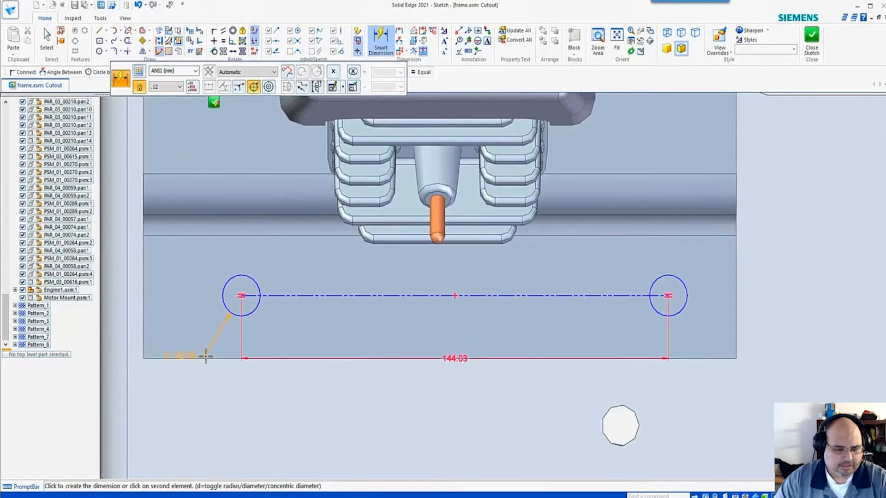
{"action": "scroll", "coordinate": [206, 358], "scroll_direction": "down", "scroll_amount": 4}
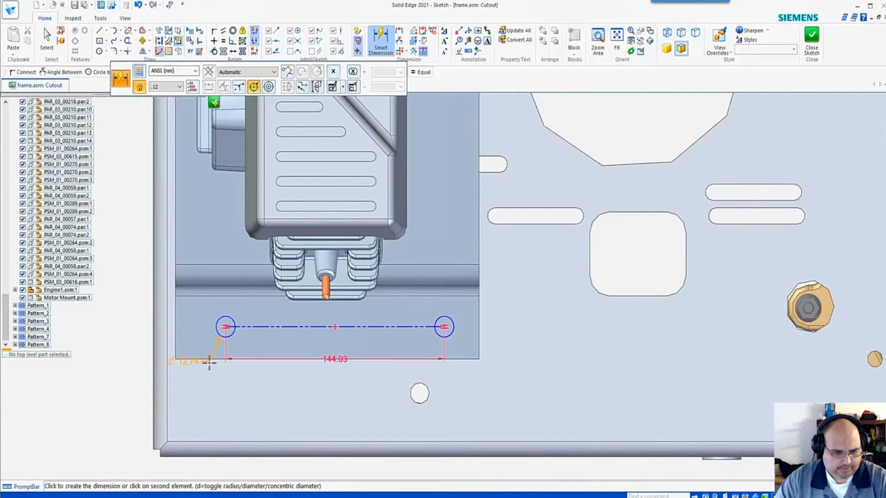
{"action": "scroll", "coordinate": [209, 362], "scroll_direction": "down", "scroll_amount": 2}
{"action": "scroll", "coordinate": [291, 451], "scroll_direction": "up", "scroll_amount": 2}
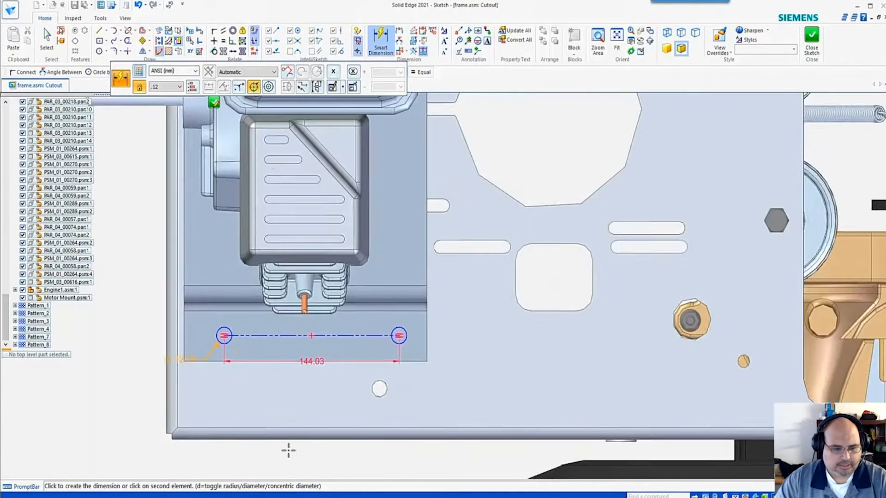
{"action": "key", "text": "Escape"}
{"action": "scroll", "coordinate": [257, 334], "scroll_direction": "up", "scroll_amount": 2}
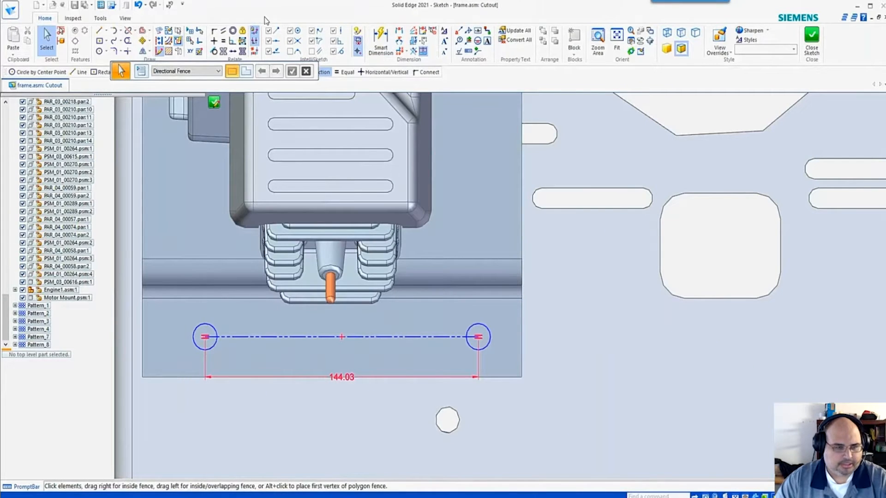
Activate the Motor Mount and dimension the circle centre 20 mm from the flange's outer edge
{"action": "right_click", "coordinate": [60, 299]}
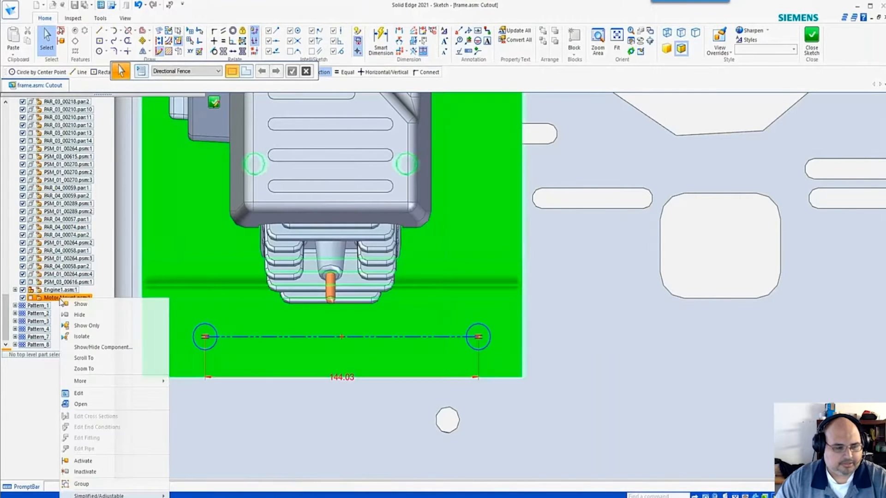
{"action": "left_click", "coordinate": [85, 460]}
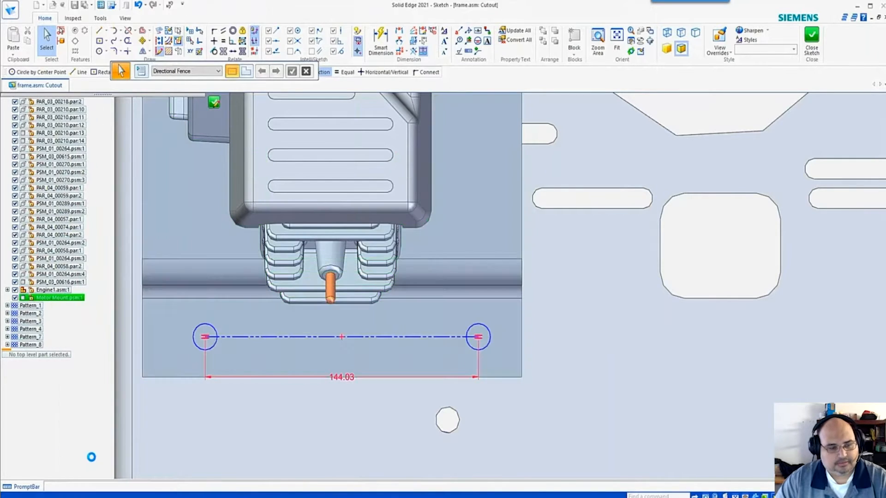
{"action": "left_click", "coordinate": [381, 46]}
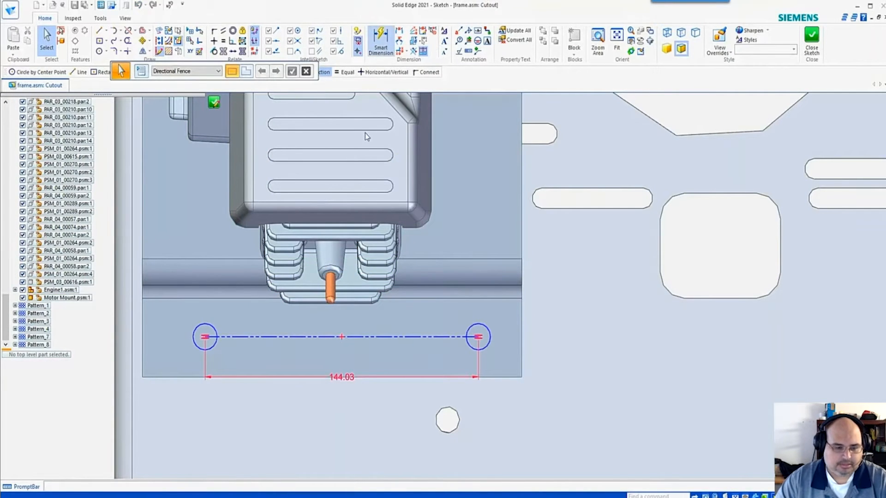
{"action": "left_click", "coordinate": [194, 342]}
{"action": "left_click", "coordinate": [136, 364]}
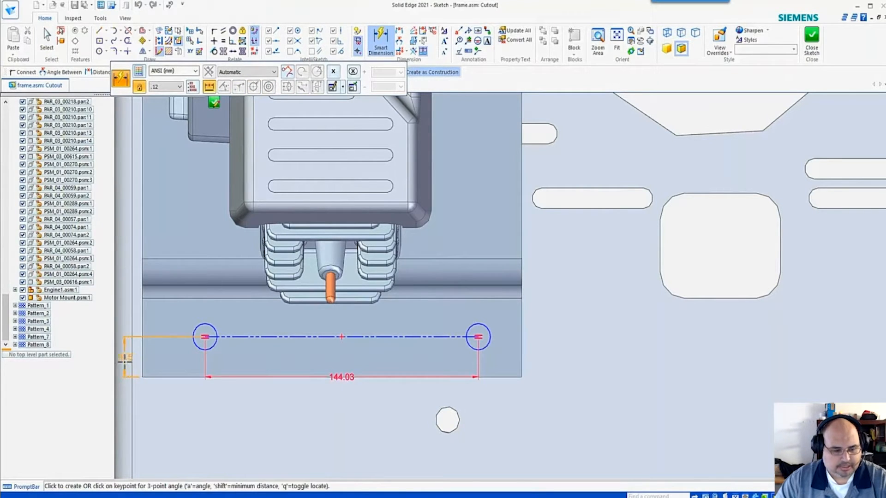
{"action": "left_click", "coordinate": [125, 362]}
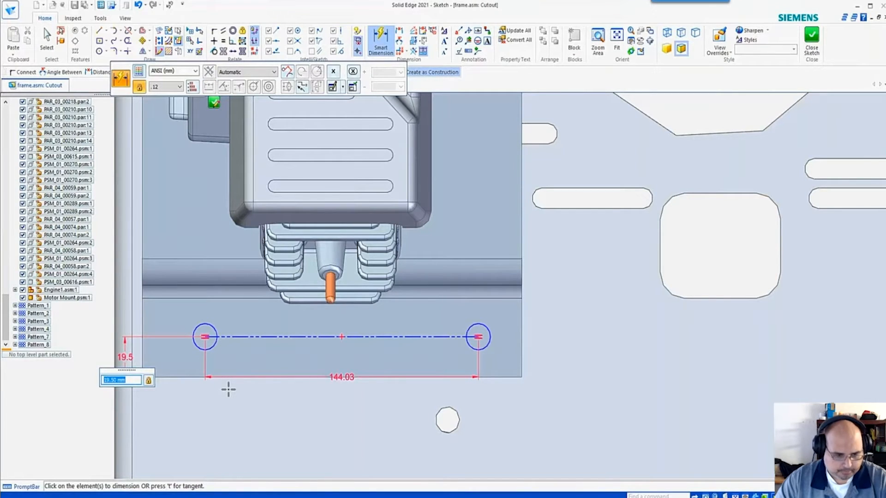
{"action": "type", "text": "20"}
{"action": "key", "text": "Return"}
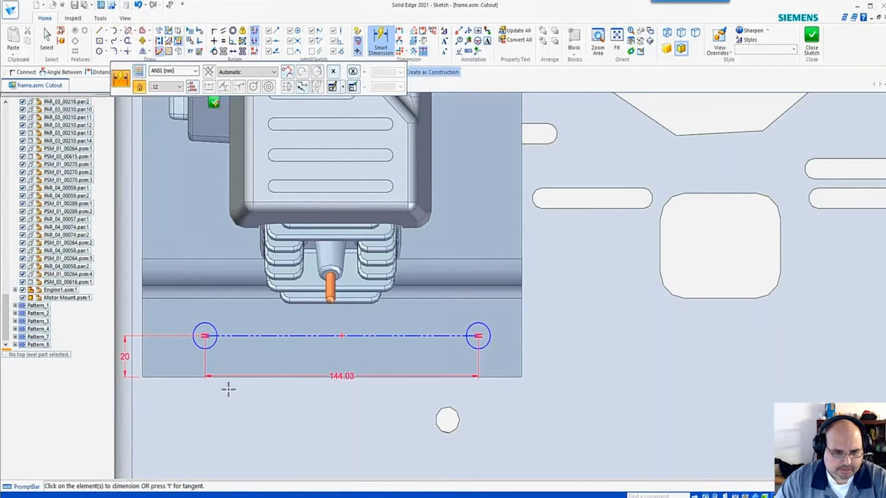
Dimension one of the two equal circles with a diameter of 13 mm
{"action": "left_click", "coordinate": [196, 327]}
{"action": "left_click", "coordinate": [178, 317]}
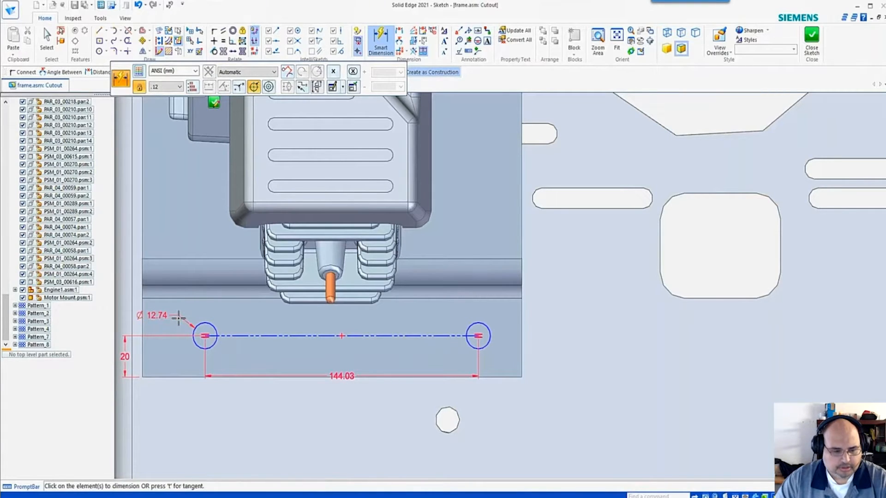
{"action": "type", "text": "13"}
{"action": "key", "text": "Return"}
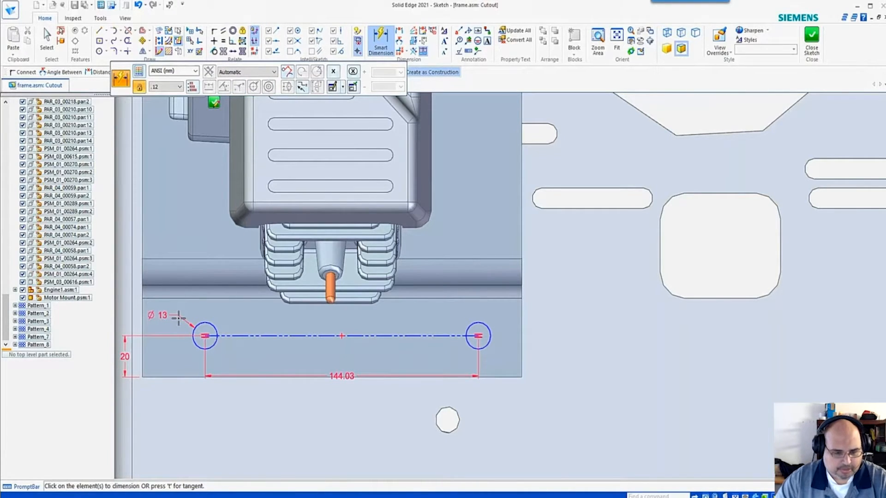
{"action": "left_click", "coordinate": [193, 347]}
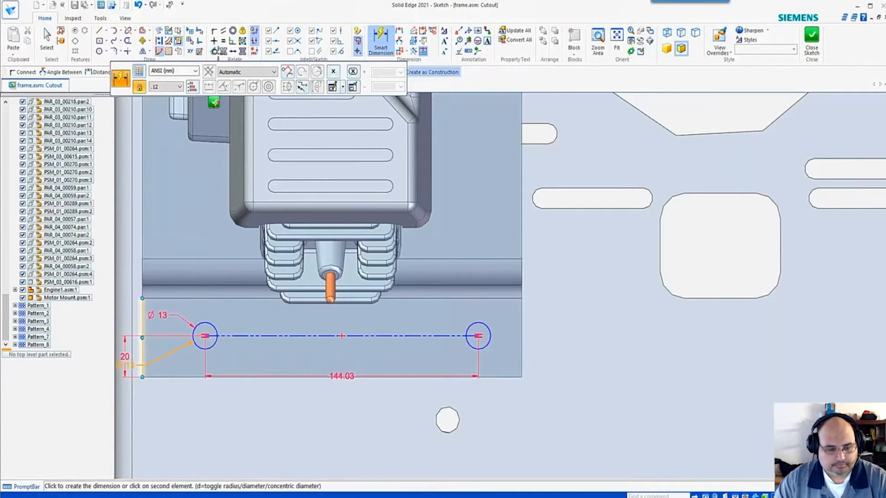
Align the midpoint of the construction line between the circles vertically with the midpoint of the flange's outer edge
{"action": "left_click", "coordinate": [215, 42]}
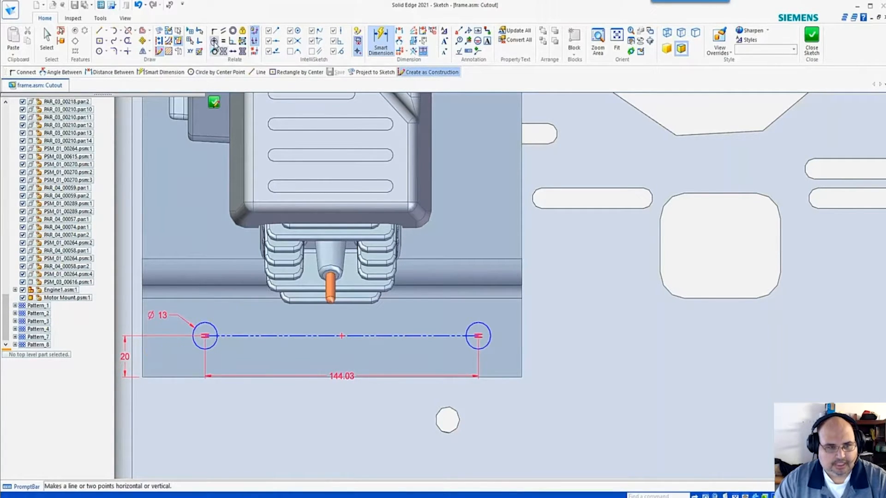
{"action": "left_click", "coordinate": [342, 336]}
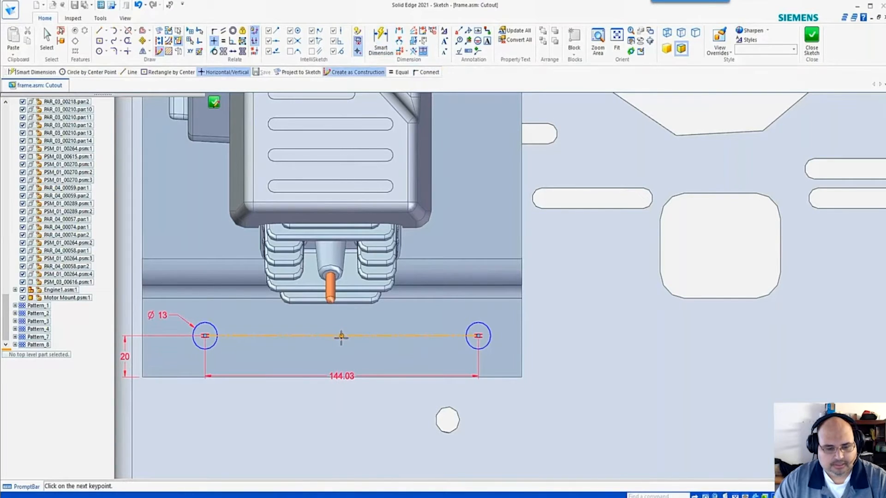
{"action": "left_click", "coordinate": [332, 377]}
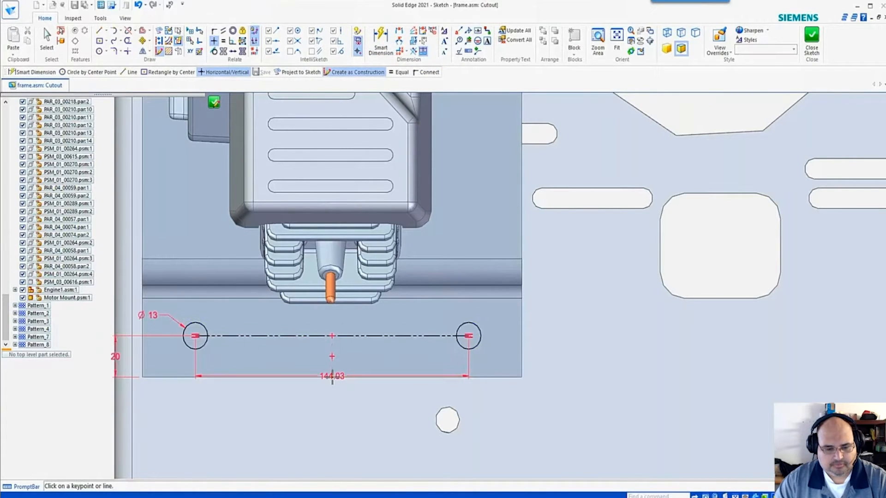
{"action": "scroll", "coordinate": [387, 366], "scroll_direction": "down", "scroll_amount": 5}
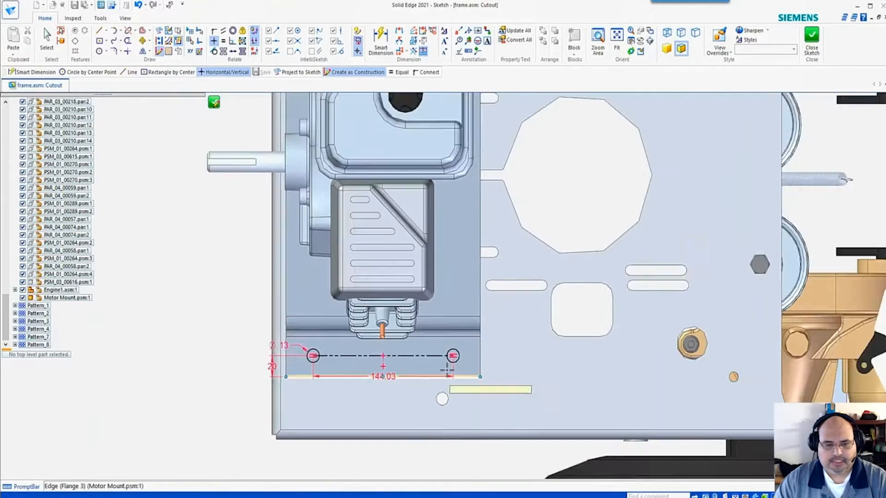
{"action": "scroll", "coordinate": [447, 370], "scroll_direction": "down", "scroll_amount": 1}
{"action": "scroll", "coordinate": [522, 282], "scroll_direction": "up", "scroll_amount": 1}
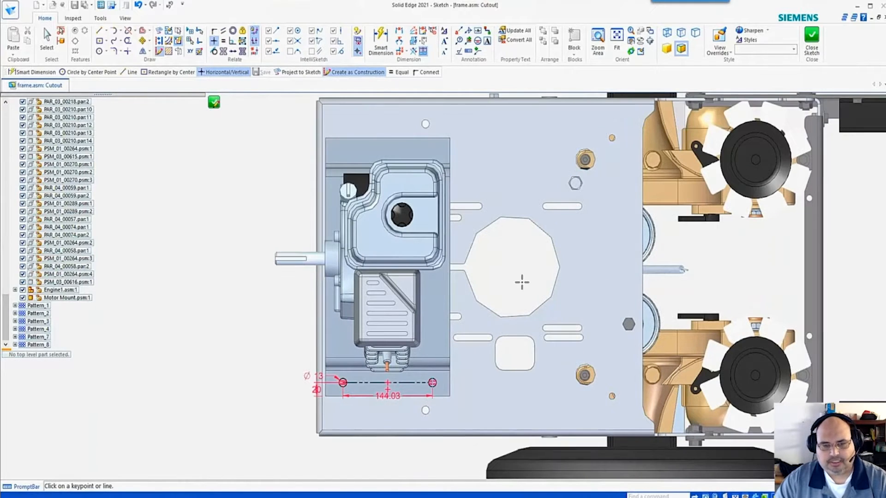
{"action": "key", "text": "Escape"}
Draw a horizontal construction line from the midpoint of the Motor Mount's long side edge across the mount and past the engine shaft
{"action": "left_click", "coordinate": [99, 31]}
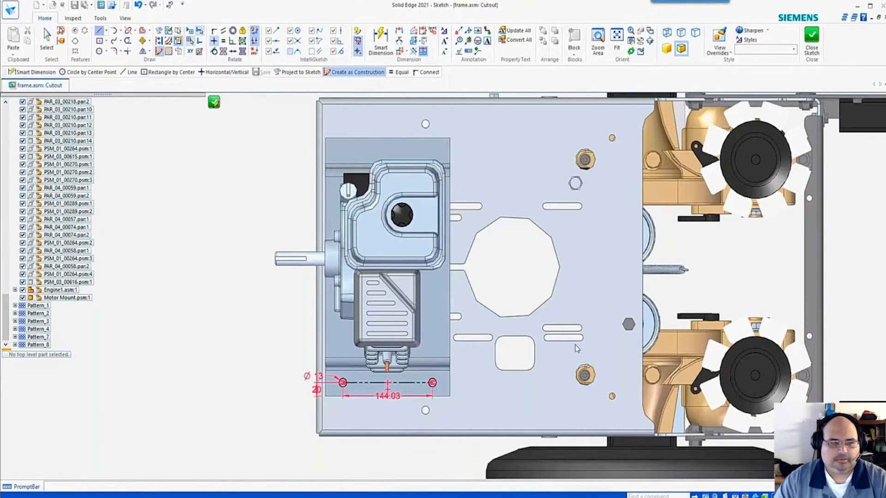
{"action": "left_click", "coordinate": [449, 266]}
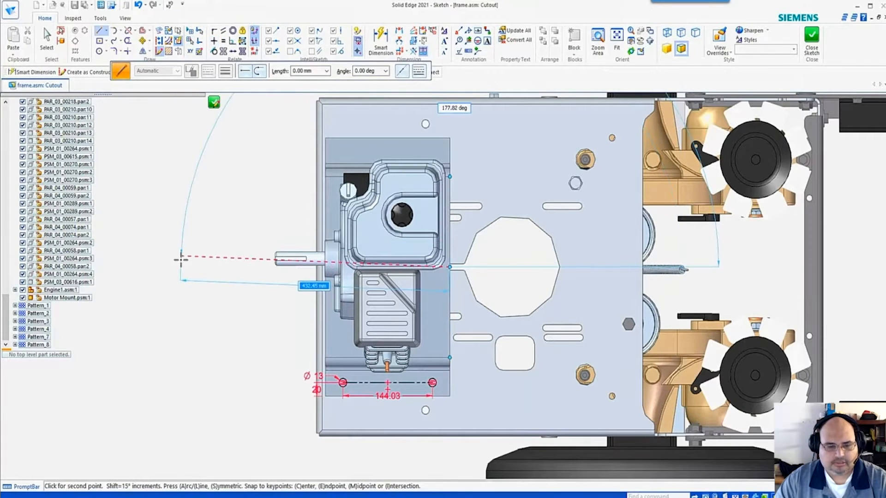
{"action": "left_click", "coordinate": [171, 266]}
{"action": "key", "text": "Escape"}
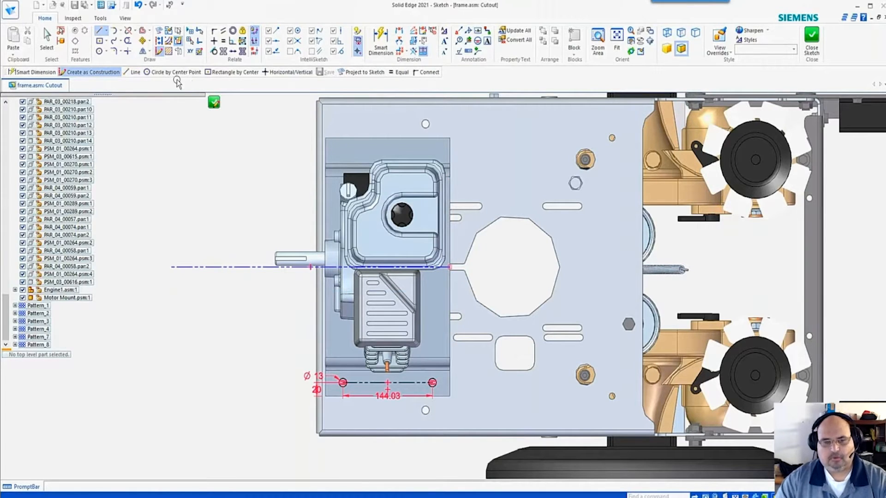
Mirror a copy of the two circles and their connecting line about the horizontal construction line onto the opposite flange
{"action": "left_click", "coordinate": [143, 52]}
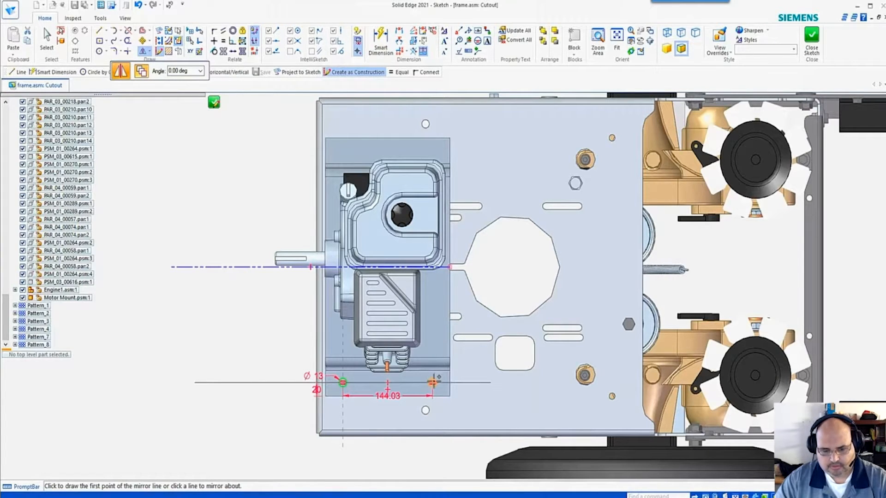
{"action": "key", "text": "Escape"}
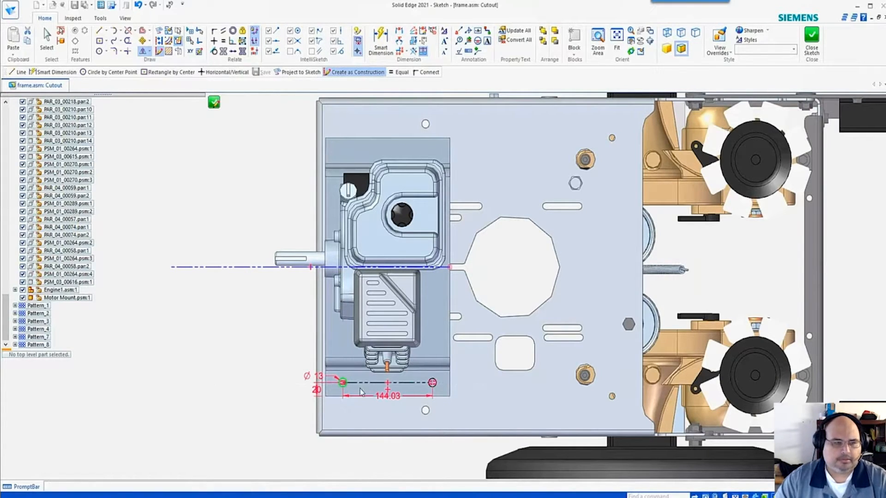
{"action": "left_click", "coordinate": [143, 51]}
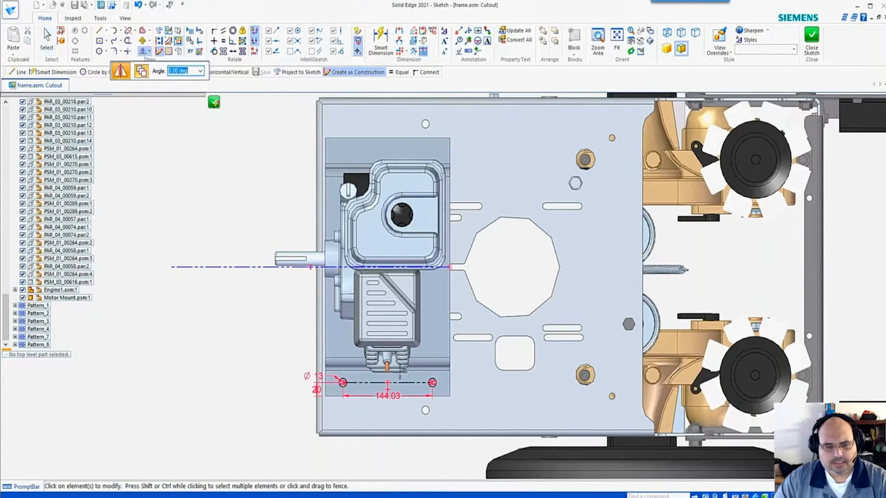
{"action": "scroll", "coordinate": [399, 373], "scroll_direction": "up", "scroll_amount": 4}
{"action": "scroll", "coordinate": [272, 376], "scroll_direction": "up", "scroll_amount": 1}
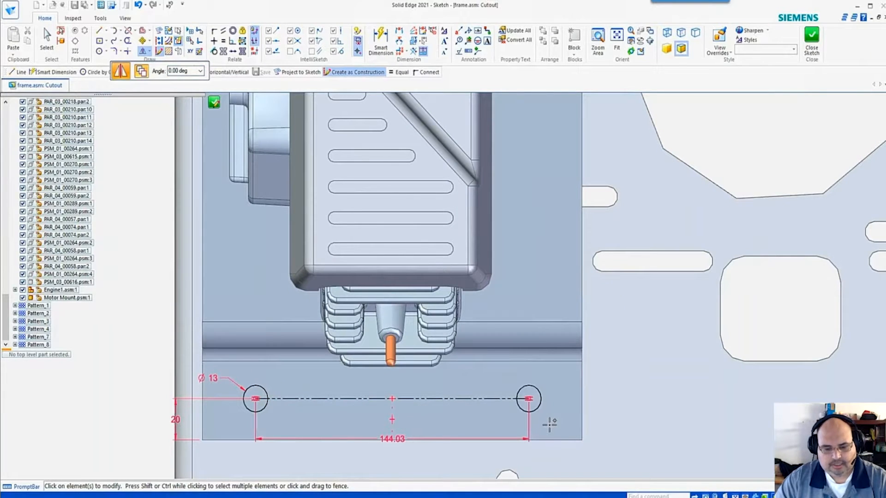
{"action": "left_click_drag", "start_coordinate": [549, 425], "coordinate": [549, 424]}
{"action": "scroll", "coordinate": [508, 419], "scroll_direction": "down", "scroll_amount": 4}
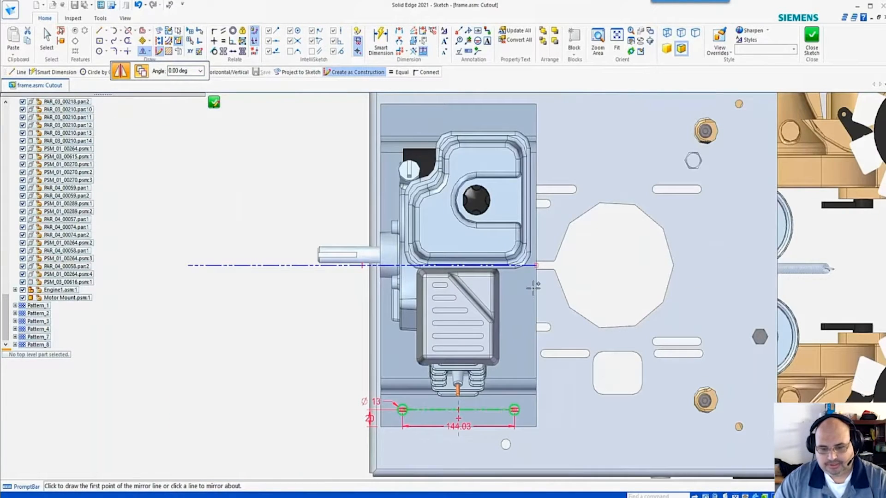
{"action": "left_click", "coordinate": [347, 266]}
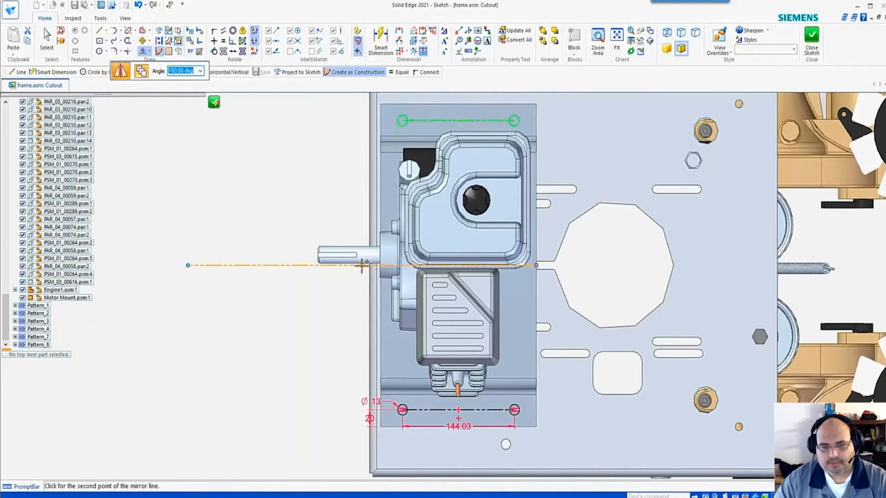
{"action": "left_click", "coordinate": [362, 265]}
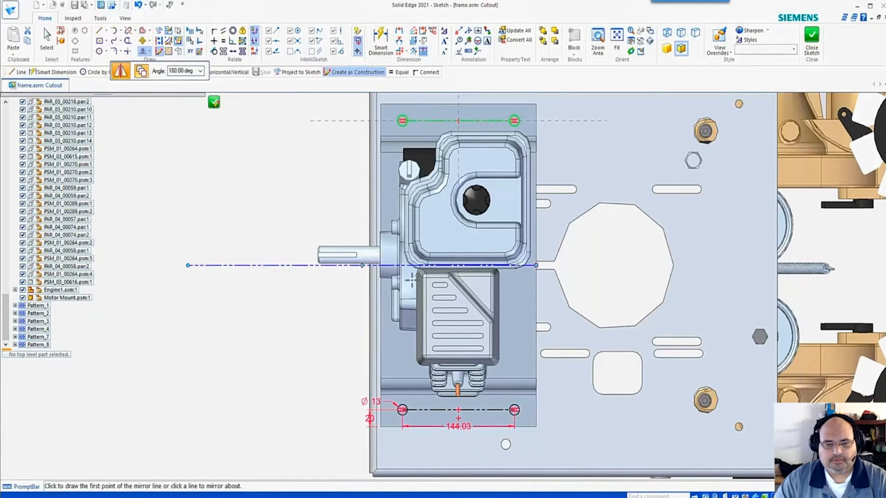
{"action": "key", "text": "Escape"}
{"action": "left_click", "coordinate": [47, 41]}
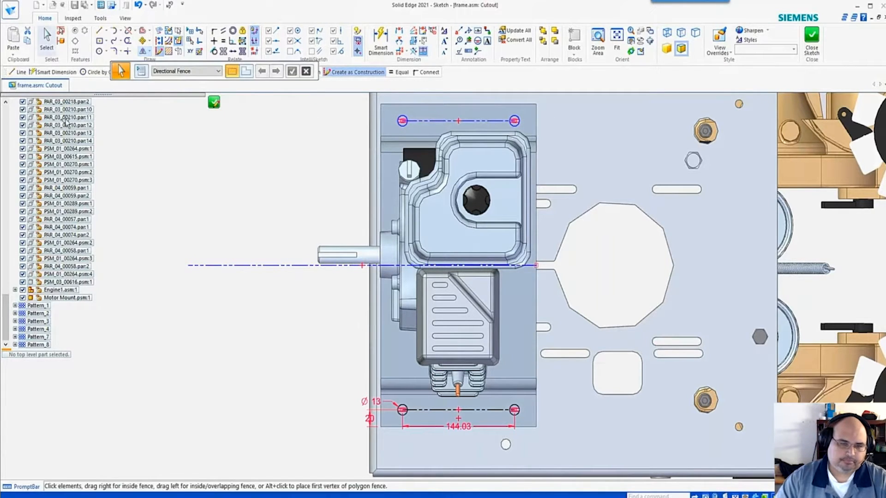
Close the sketch and cut the four circles with a Through All extent downward through the Motor Mount and the sheet metal deck
{"action": "left_click", "coordinate": [214, 104]}
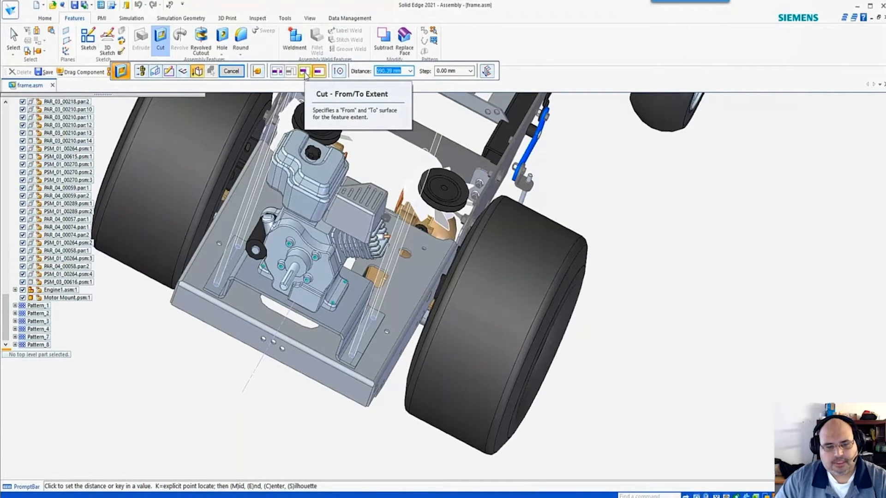
{"action": "left_click", "coordinate": [277, 72]}
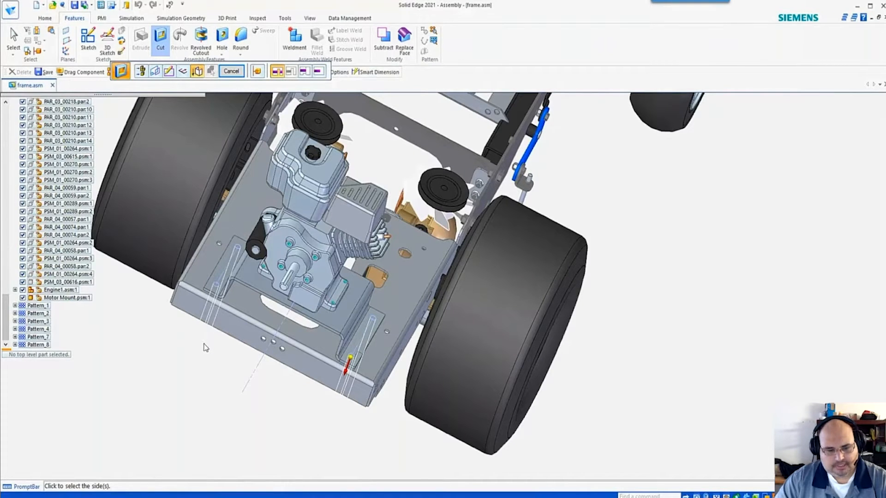
{"action": "left_click", "coordinate": [194, 366]}
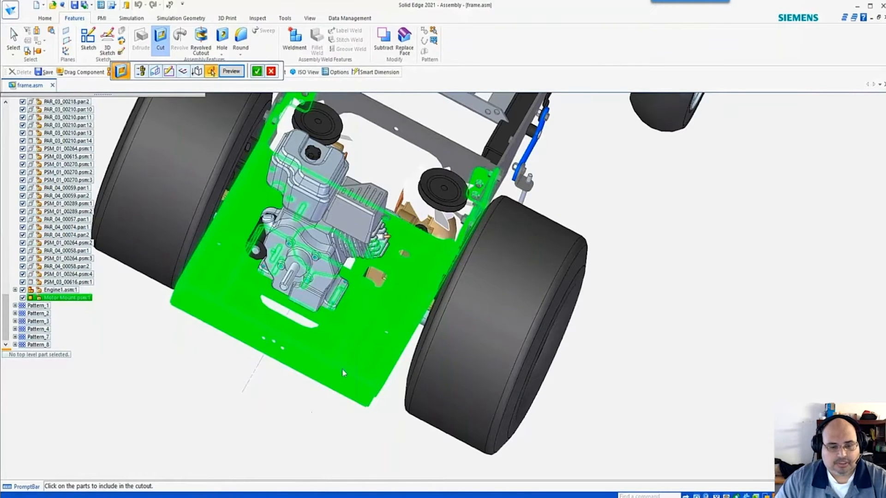
{"action": "scroll", "coordinate": [309, 415], "scroll_direction": "down", "scroll_amount": 1}
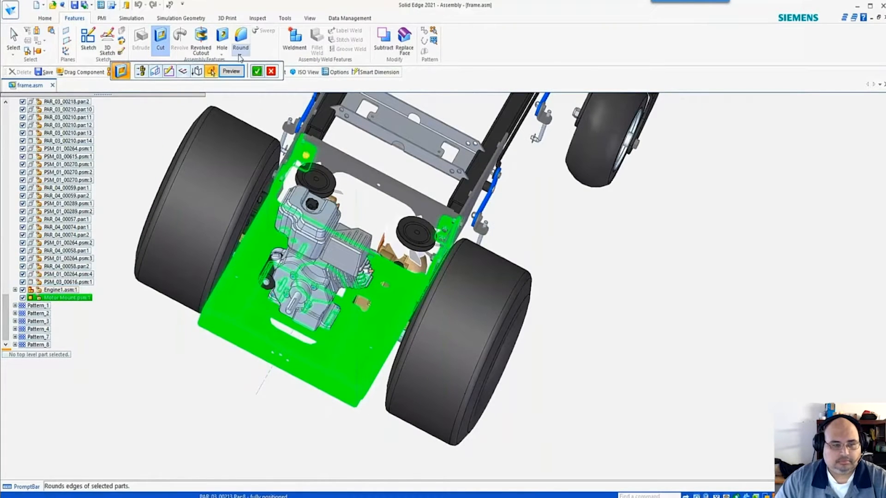
{"action": "left_click", "coordinate": [256, 71]}
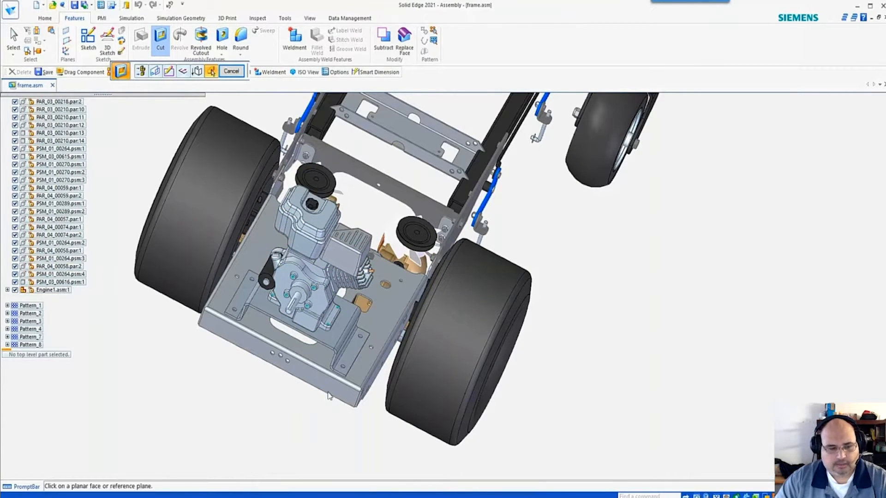
End the Cut command, then hide and show the Motor Mount to check the holes in the deck beneath
{"action": "scroll", "coordinate": [334, 396], "scroll_direction": "up", "scroll_amount": 2}
{"action": "scroll", "coordinate": [339, 374], "scroll_direction": "up", "scroll_amount": 5}
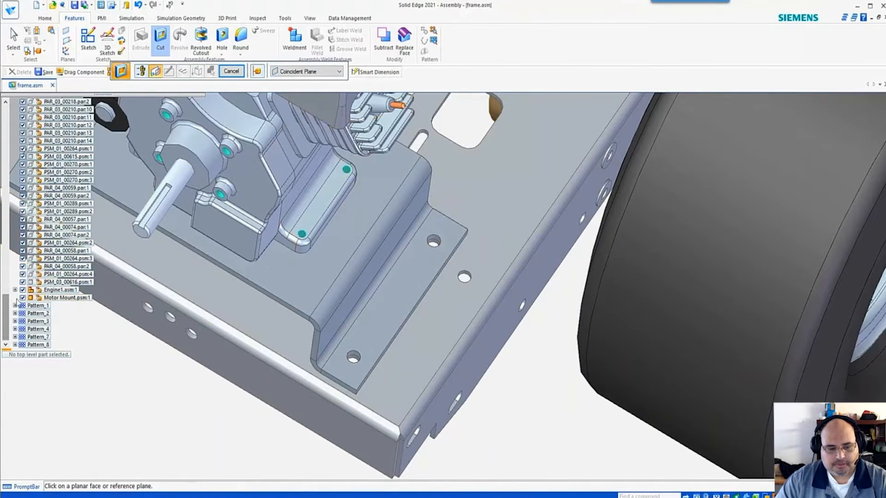
{"action": "key", "text": "Escape"}
{"action": "left_click", "coordinate": [23, 298]}
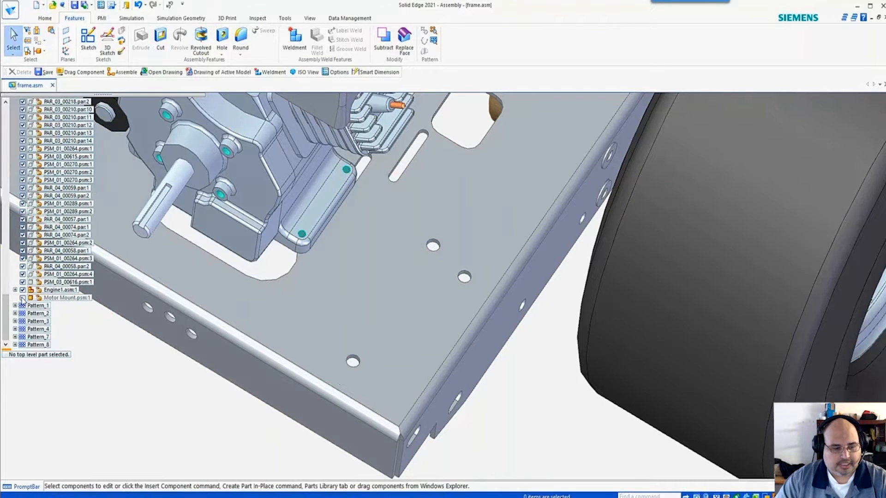
{"action": "left_click", "coordinate": [23, 298]}
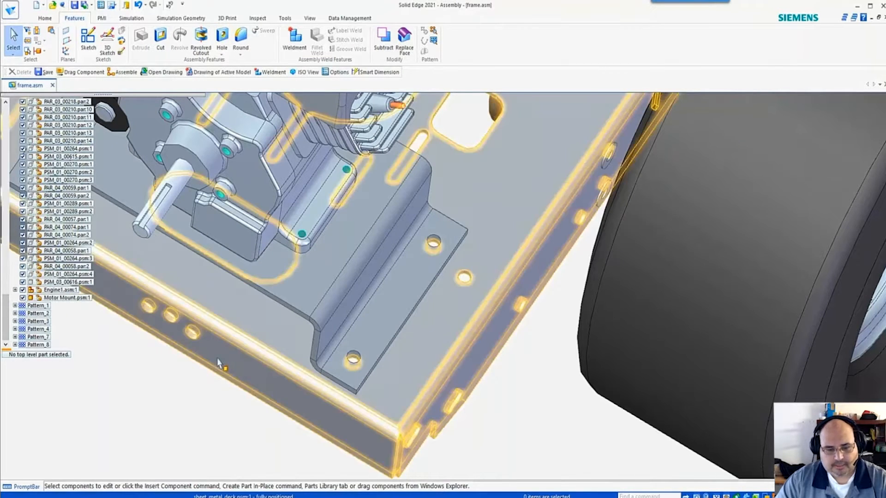
Save the frame assembly and inspect the holes in the Motor Mount flange up close
{"action": "scroll", "coordinate": [297, 363], "scroll_direction": "down", "scroll_amount": 5}
{"action": "scroll", "coordinate": [279, 334], "scroll_direction": "up", "scroll_amount": 1}
{"action": "left_click", "coordinate": [74, 5]}
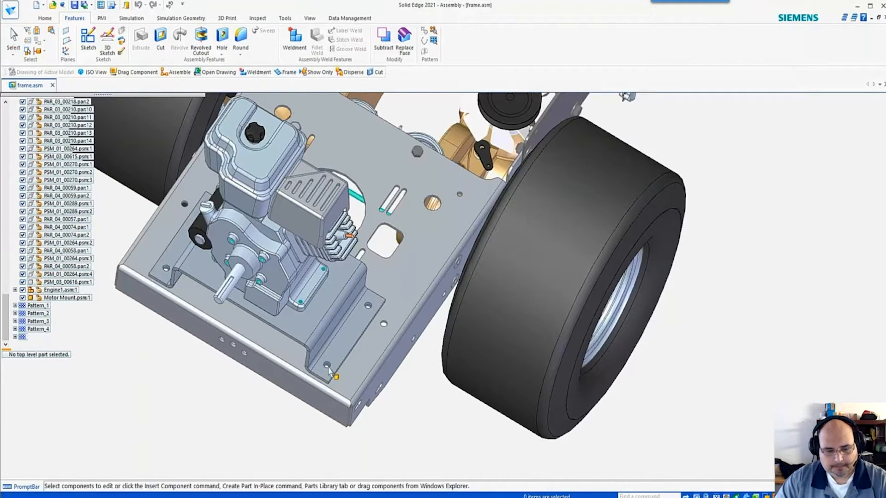
{"action": "scroll", "coordinate": [327, 365], "scroll_direction": "up", "scroll_amount": 5}
{"action": "scroll", "coordinate": [327, 365], "scroll_direction": "up", "scroll_amount": 3}
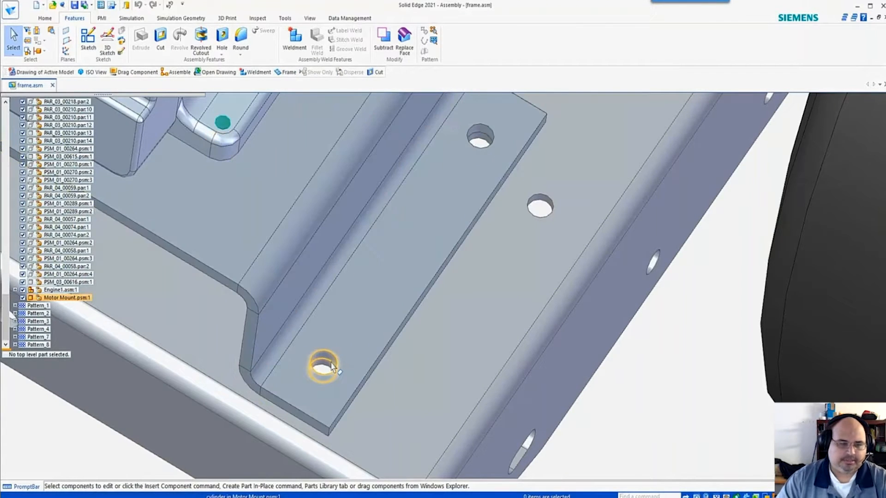
Try to move the corner hole of the Motor Mount flange along the flange from within the assembly, and undo the move
{"action": "left_click", "coordinate": [327, 361]}
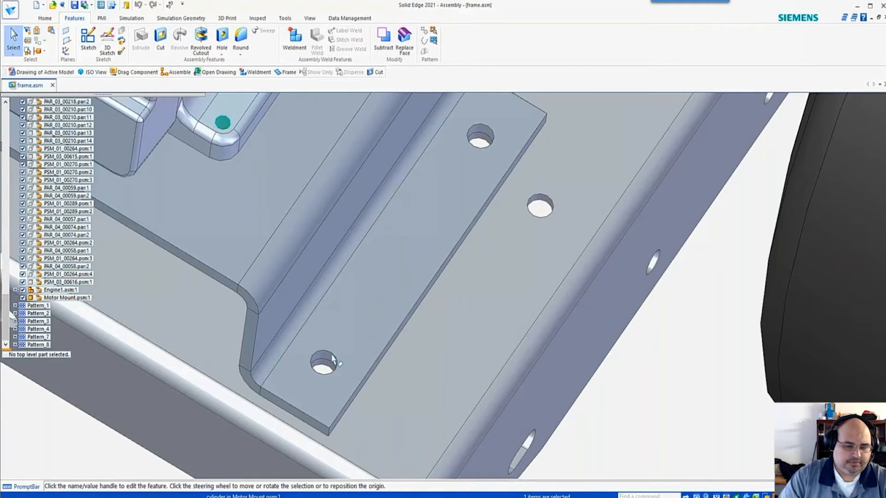
{"action": "left_click", "coordinate": [317, 373]}
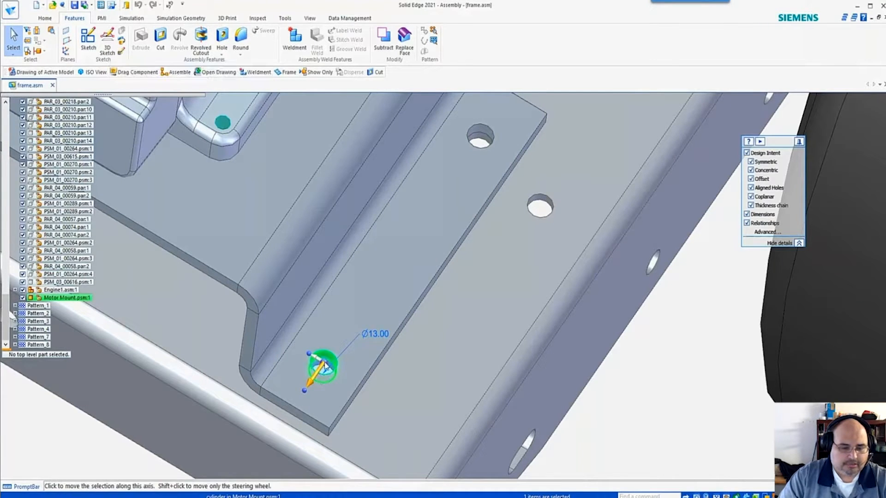
{"action": "left_click", "coordinate": [362, 317]}
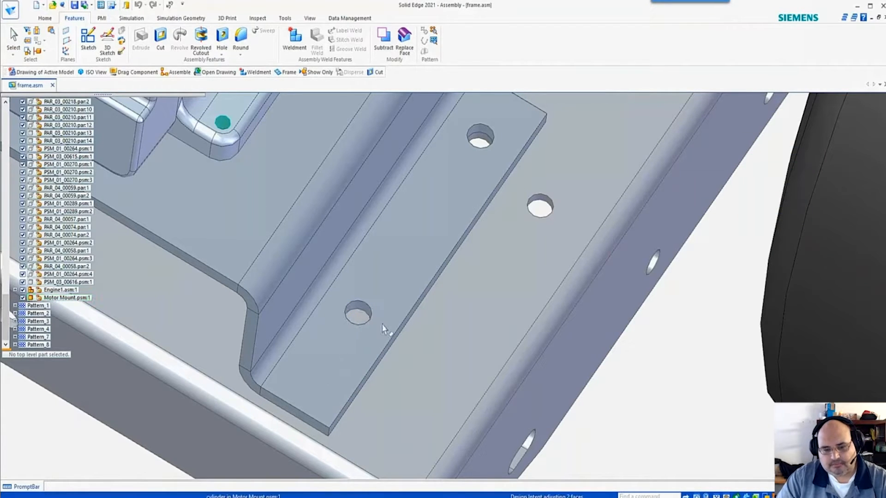
{"action": "left_click", "coordinate": [362, 317]}
{"action": "scroll", "coordinate": [513, 361], "scroll_direction": "down", "scroll_amount": 5}
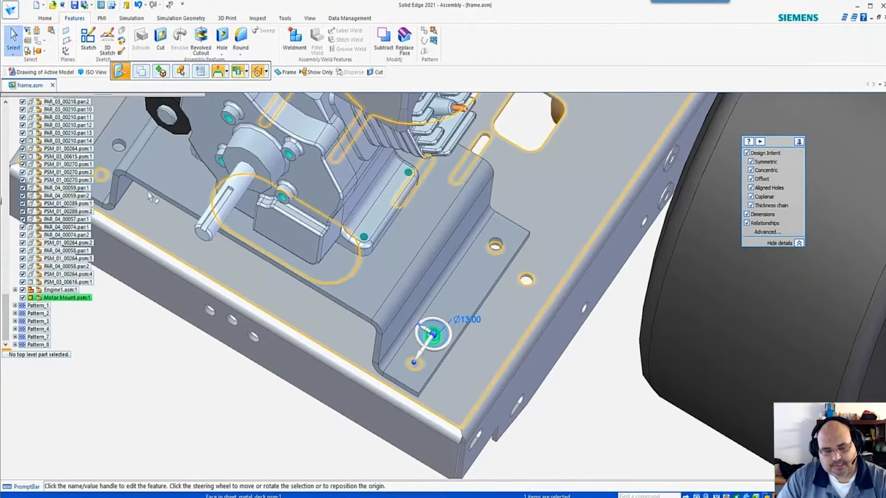
{"action": "middle_click_drag", "start_coordinate": [431, 366], "coordinate": [413, 356]}
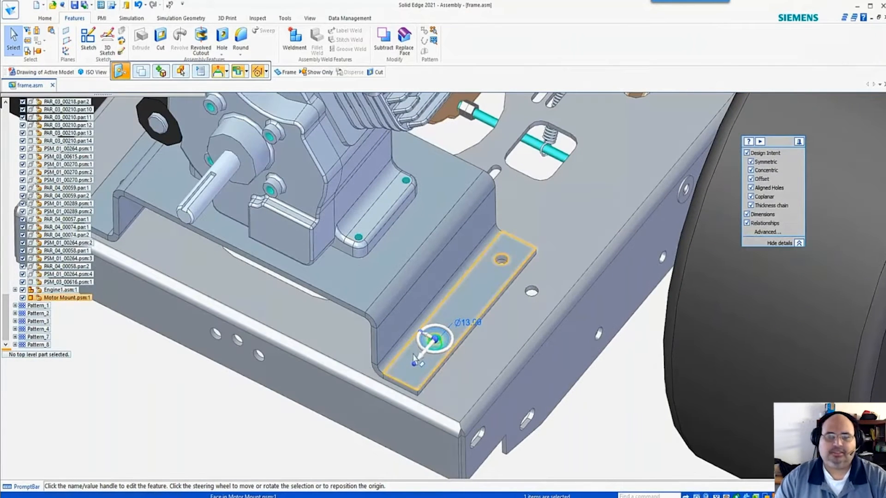
{"action": "key", "text": "Escape"}
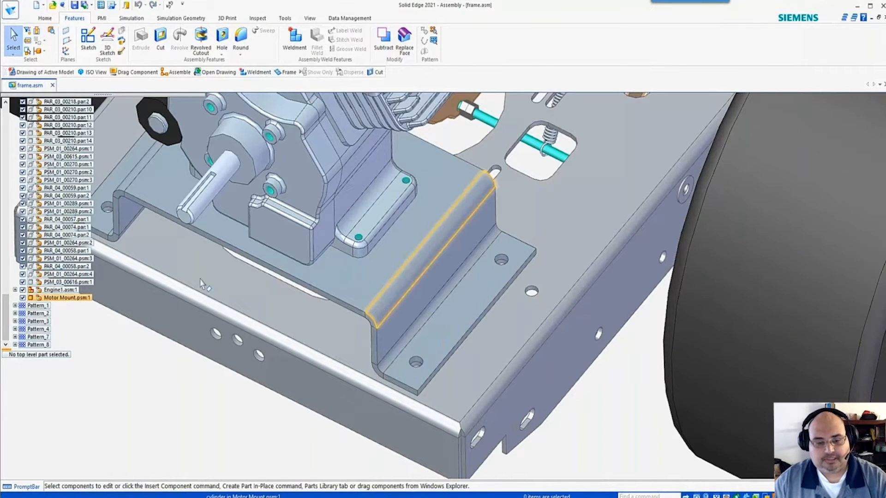
Open the Motor Mount for in-place editing and hide the surrounding assembly components
{"action": "left_click", "coordinate": [65, 297]}
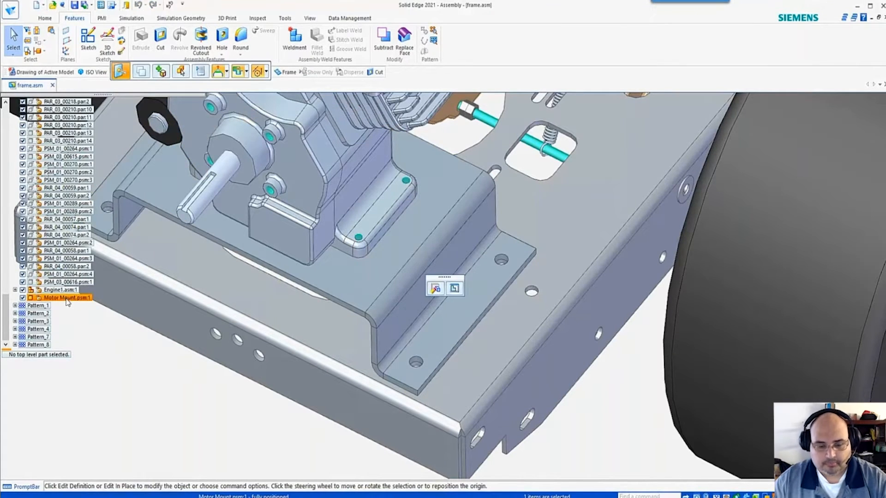
{"action": "right_click", "coordinate": [68, 300]}
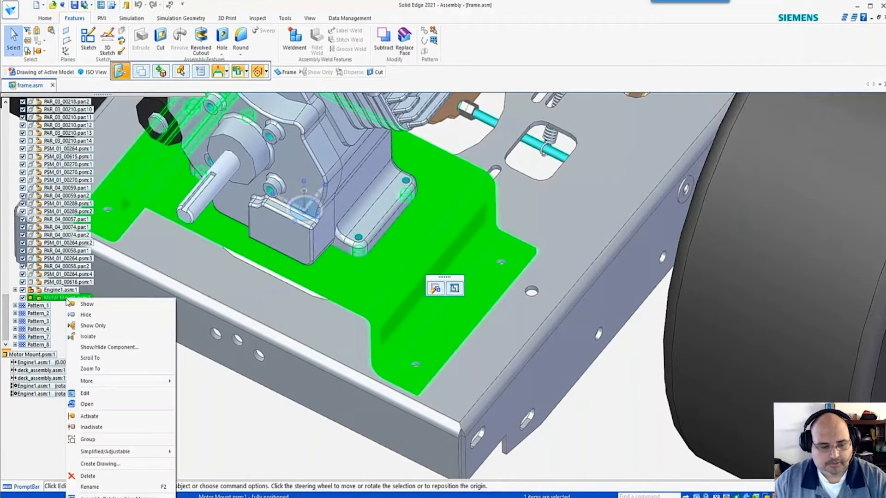
{"action": "left_click", "coordinate": [117, 395]}
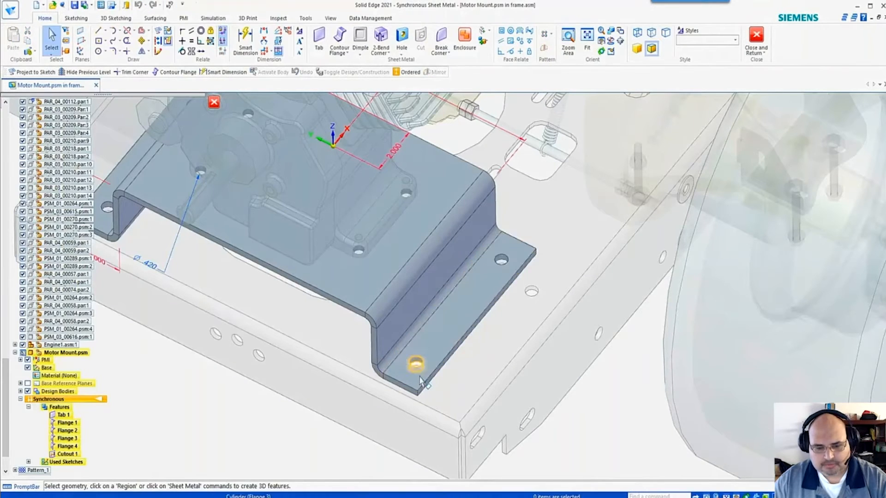
{"action": "key", "text": "ctrl+shift+p"}
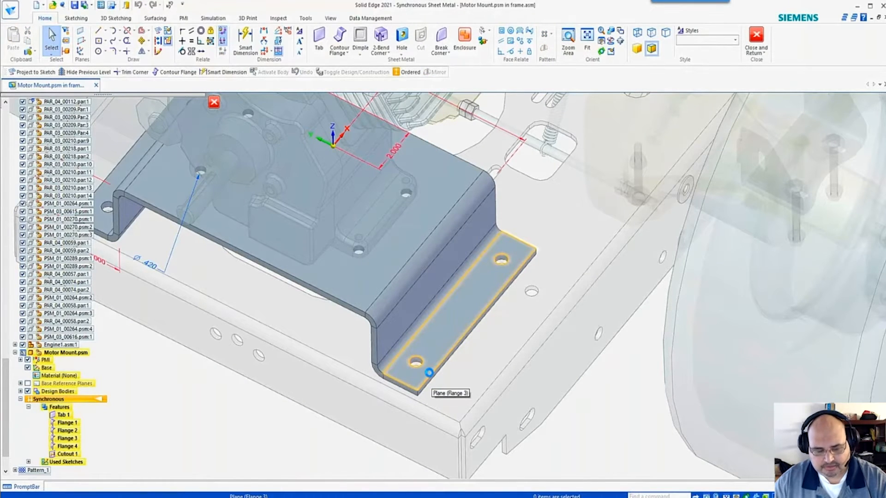
Try to move the flange's corner hole within the Motor Mount part, undo the move, and return to the frame assembly
{"action": "scroll", "coordinate": [418, 367], "scroll_direction": "up", "scroll_amount": 2}
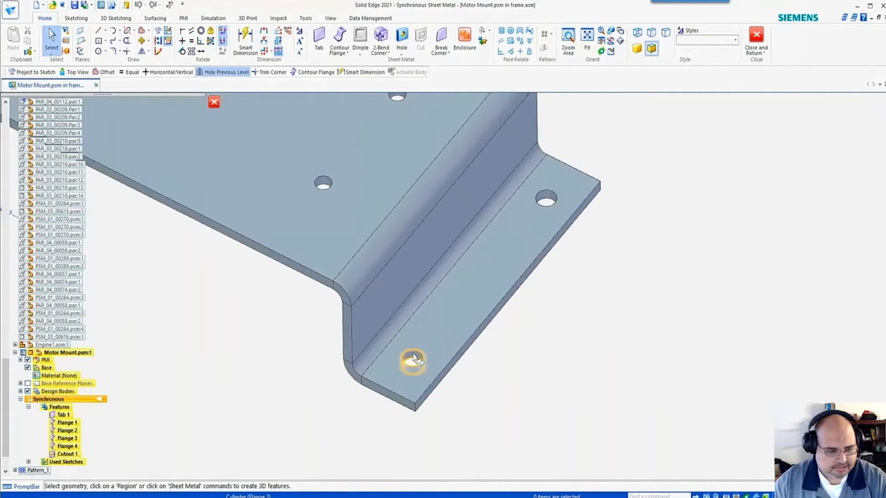
{"action": "left_click", "coordinate": [414, 358]}
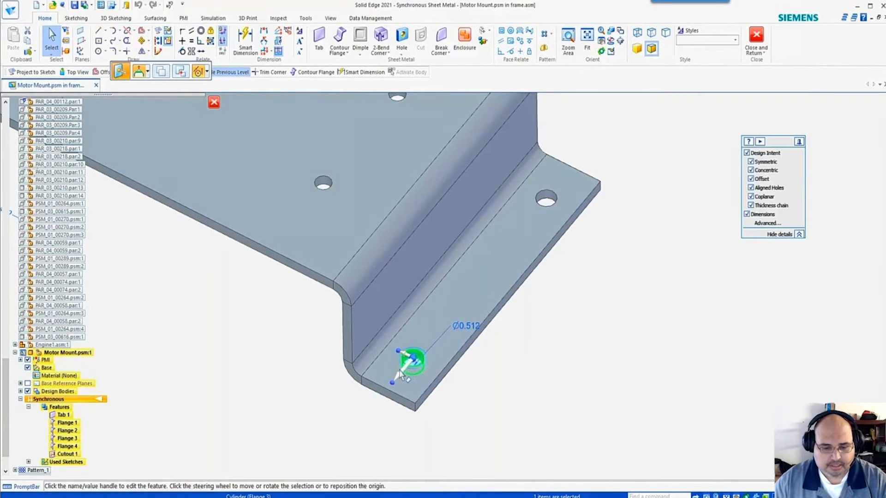
{"action": "left_click", "coordinate": [401, 379]}
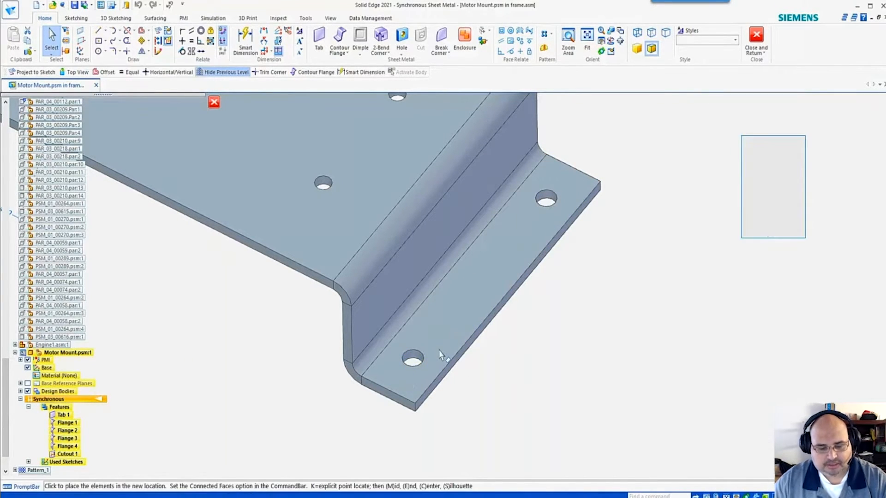
{"action": "scroll", "coordinate": [440, 355], "scroll_direction": "down", "scroll_amount": 5}
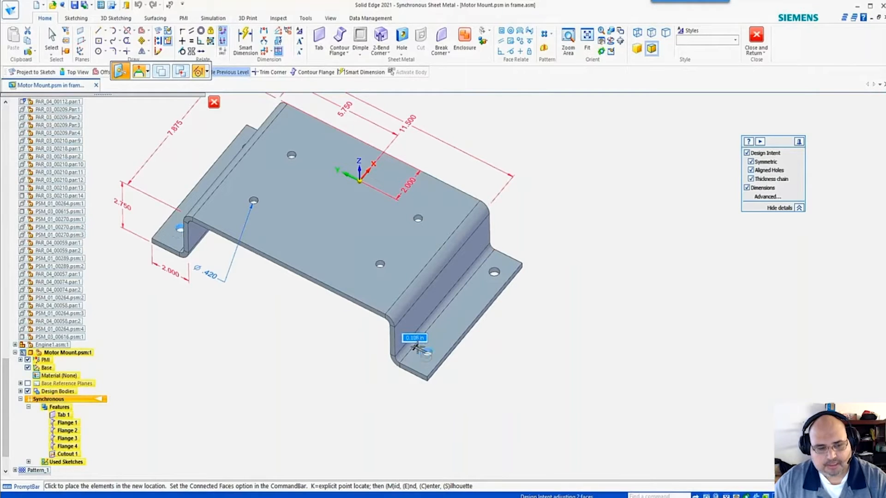
{"action": "left_click", "coordinate": [419, 345]}
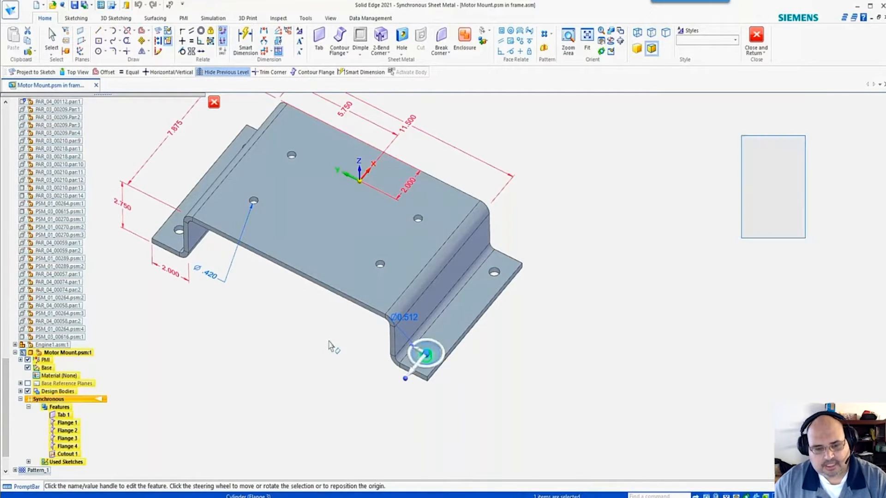
{"action": "key", "text": "ctrl+z"}
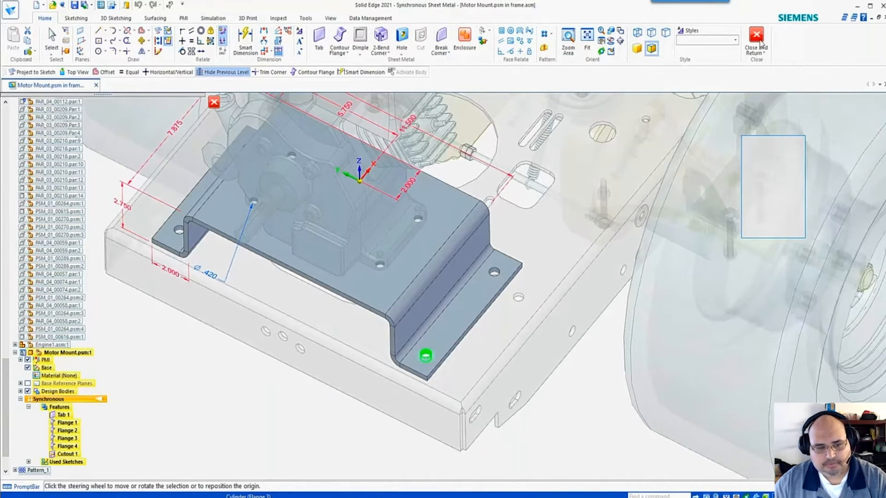
{"action": "left_click", "coordinate": [756, 39]}
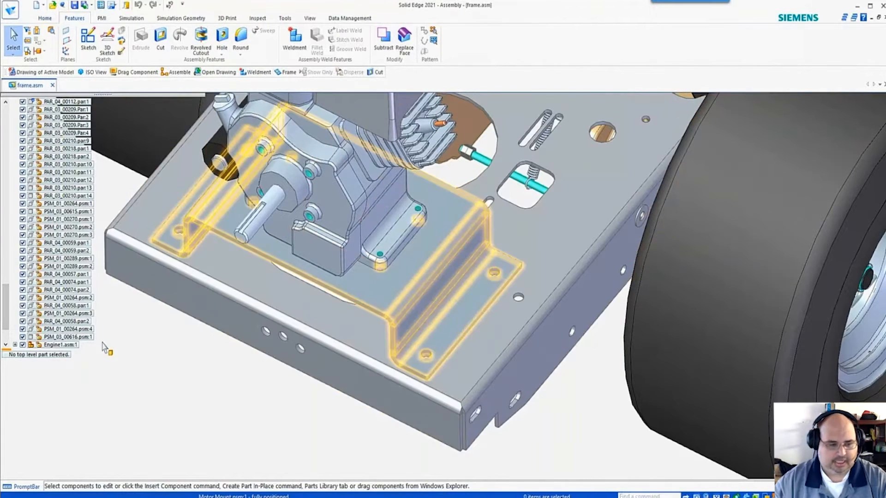
Set up inter-part relationships with the Motor Mount as the driven component and the sheet metal deck as the driving one
{"action": "scroll", "coordinate": [56, 221], "scroll_direction": "down", "scroll_amount": 3}
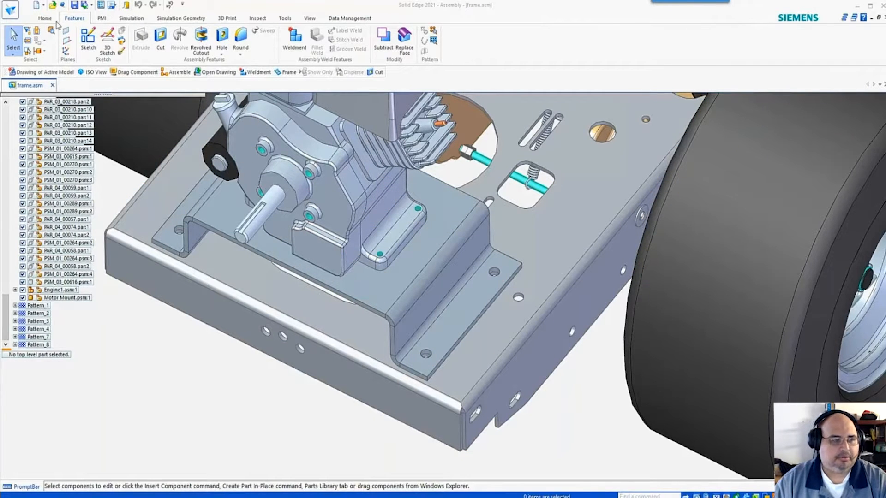
{"action": "left_click", "coordinate": [50, 19]}
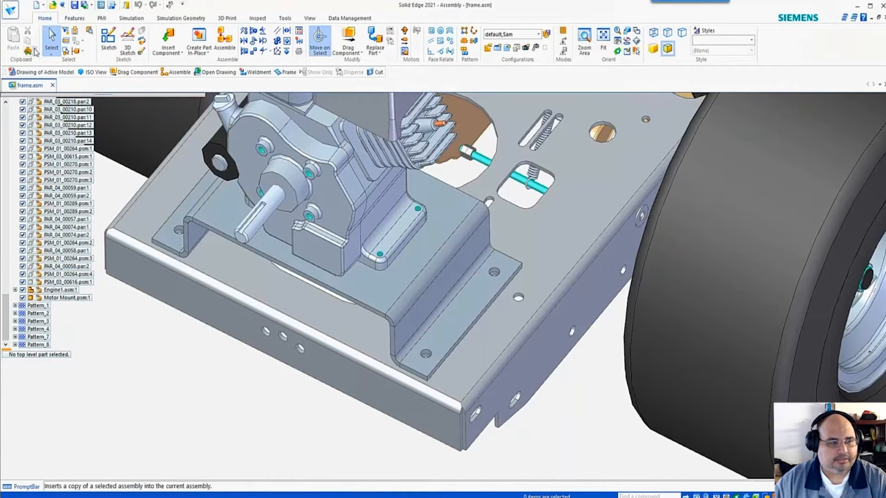
{"action": "left_click", "coordinate": [35, 52]}
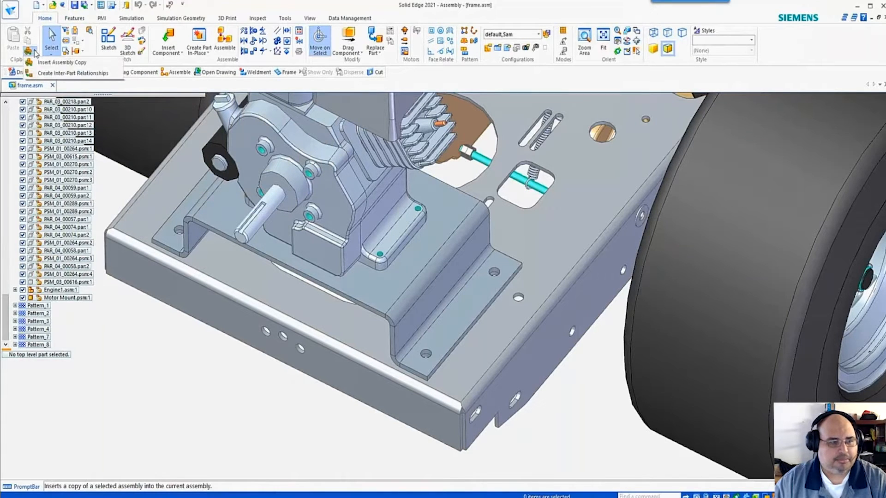
{"action": "left_click", "coordinate": [75, 74]}
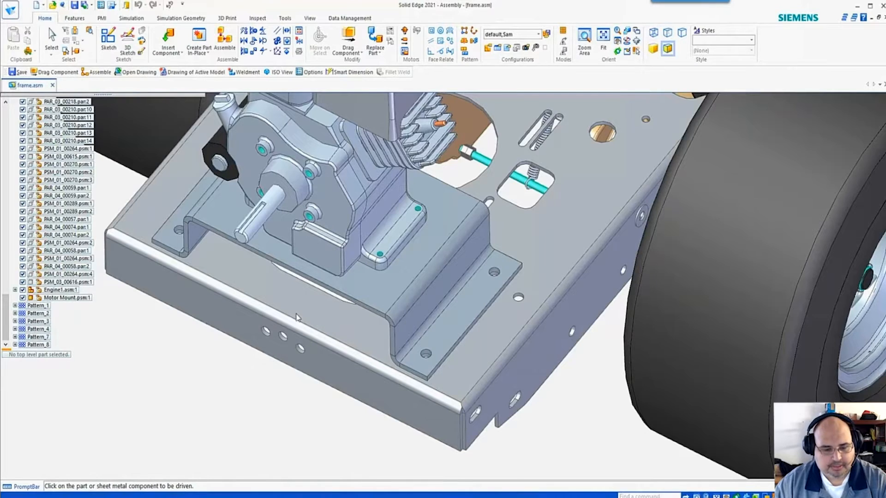
{"action": "left_click", "coordinate": [387, 313]}
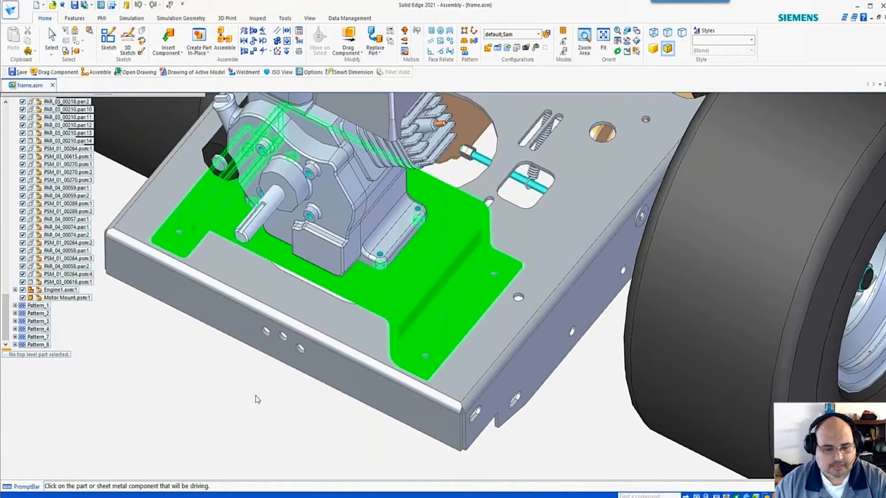
{"action": "left_click", "coordinate": [339, 365]}
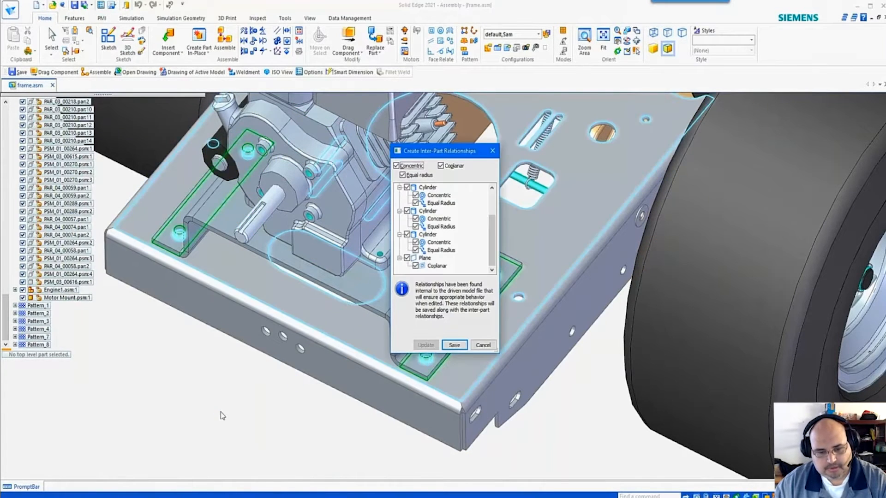
Review the proposed relationships and save them with all Concentric, Coplanar and Equal Radius entries included
{"action": "left_click_drag", "start_coordinate": [422, 157], "coordinate": [618, 151]}
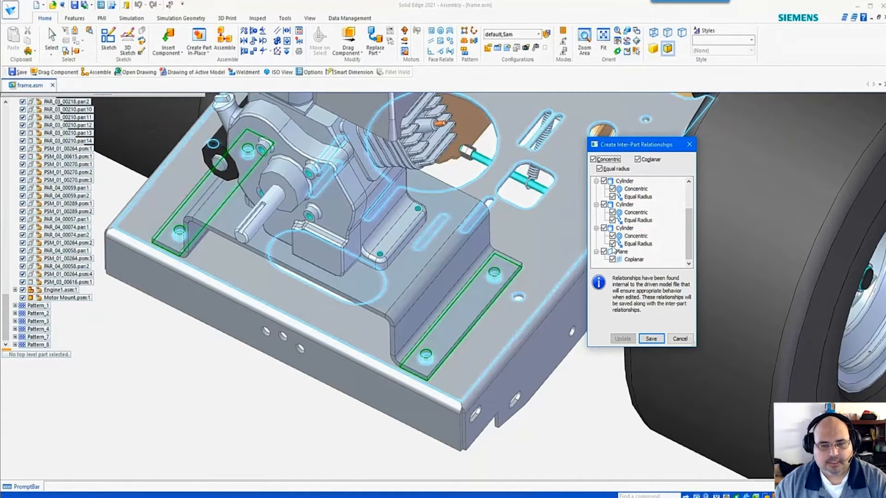
{"action": "left_click_drag", "start_coordinate": [688, 229], "coordinate": [688, 207]}
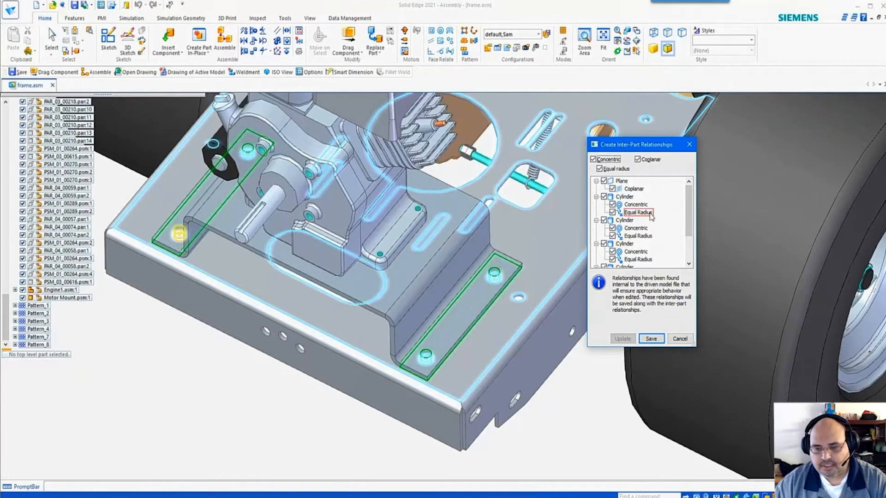
{"action": "scroll", "coordinate": [648, 215], "scroll_direction": "down", "scroll_amount": 2}
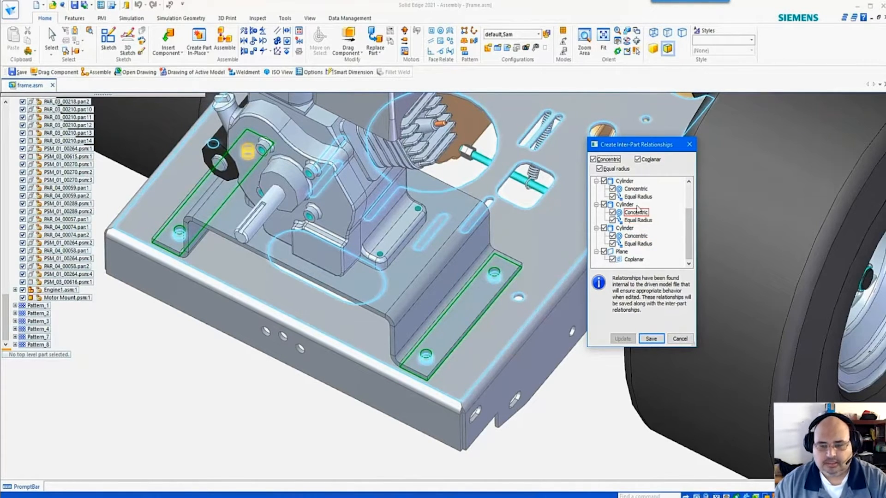
{"action": "scroll", "coordinate": [637, 216], "scroll_direction": "up", "scroll_amount": 3}
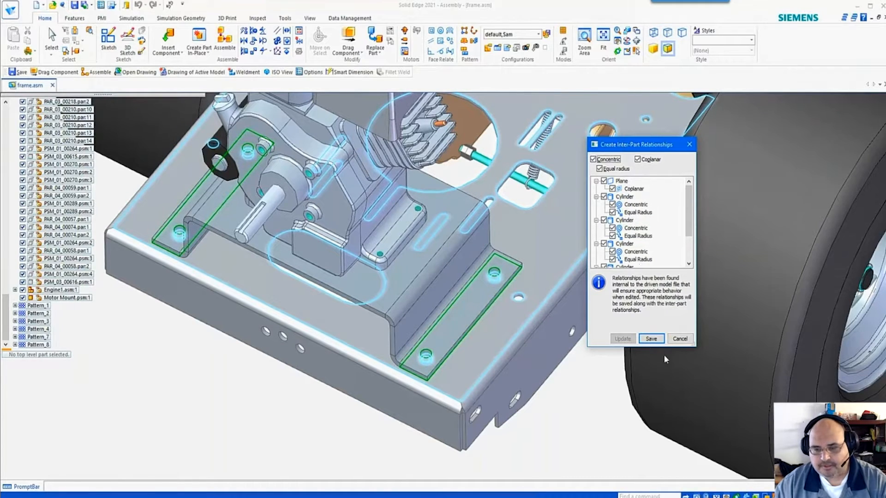
{"action": "left_click", "coordinate": [654, 339]}
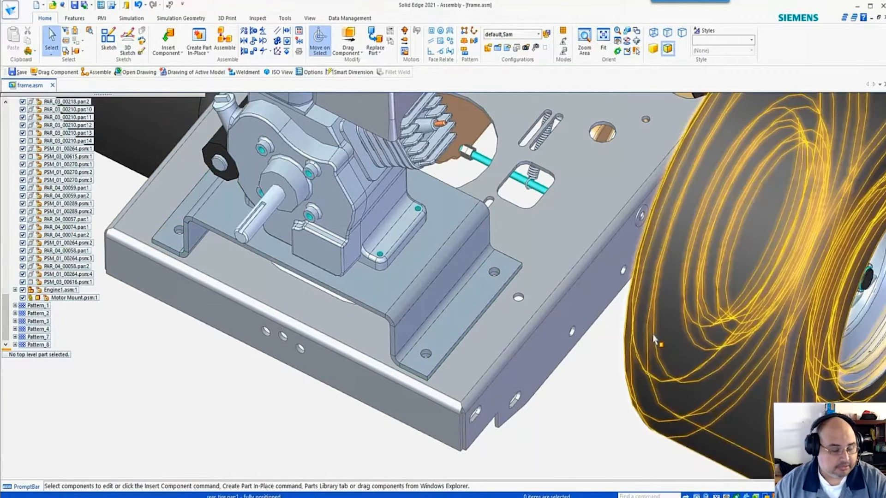
Edit the relationship-driven Motor Mount in place and hide the previous level to isolate it with the linked deck face
{"action": "left_click", "coordinate": [30, 298]}
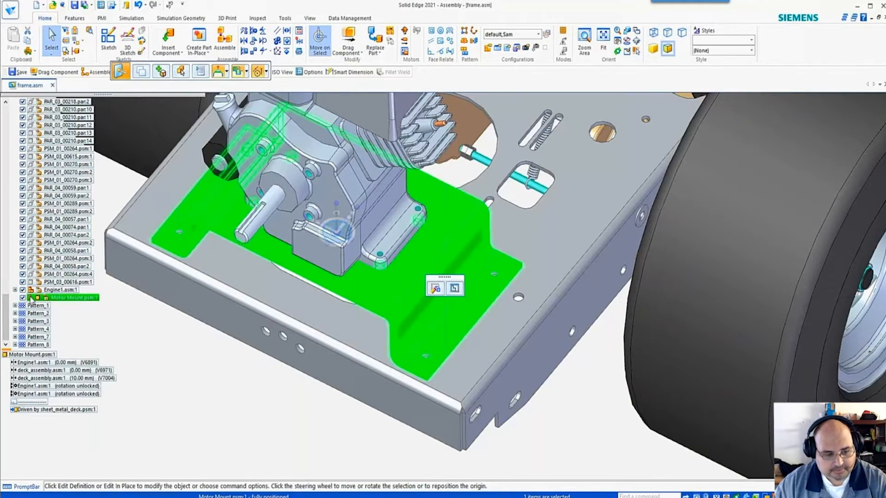
{"action": "right_click", "coordinate": [87, 301]}
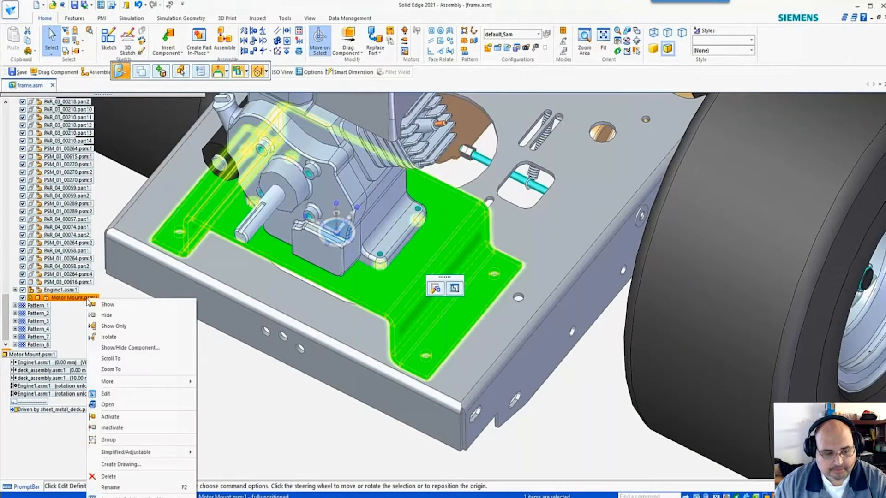
{"action": "left_click", "coordinate": [106, 394]}
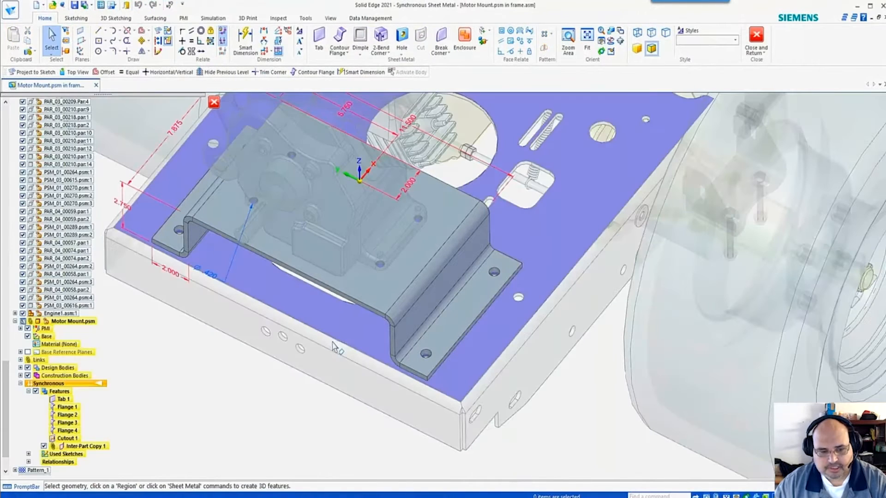
{"action": "scroll", "coordinate": [455, 303], "scroll_direction": "down", "scroll_amount": 4}
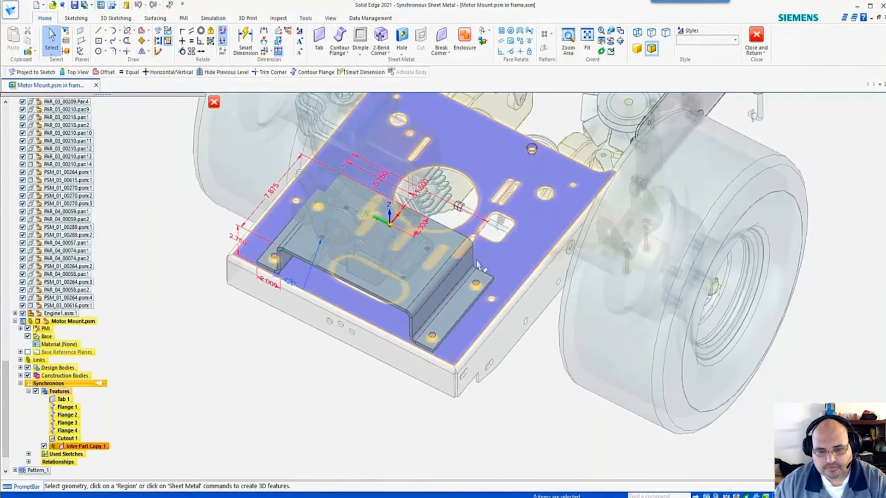
{"action": "key", "text": "ctrl+shift+h"}
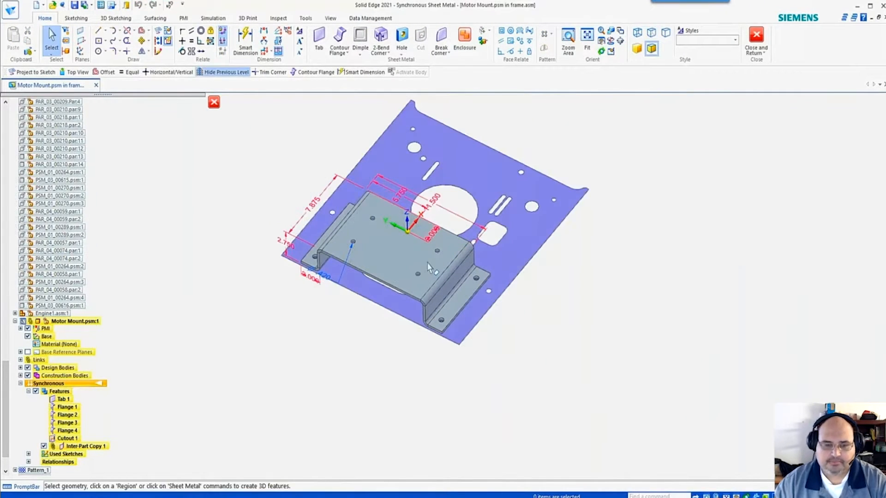
Inspect the inter-part copy of the deck face from below, around the Motor Mount's flange holes
{"action": "scroll", "coordinate": [459, 296], "scroll_direction": "up", "scroll_amount": 3}
{"action": "middle_click_drag", "start_coordinate": [458, 301], "coordinate": [458, 155]}
{"action": "scroll", "coordinate": [427, 230], "scroll_direction": "up", "scroll_amount": 8}
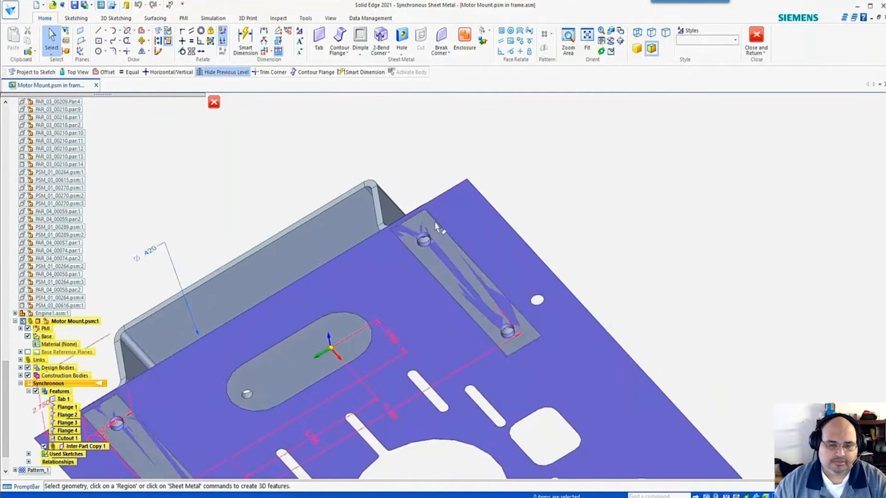
{"action": "scroll", "coordinate": [413, 268], "scroll_direction": "down", "scroll_amount": 10}
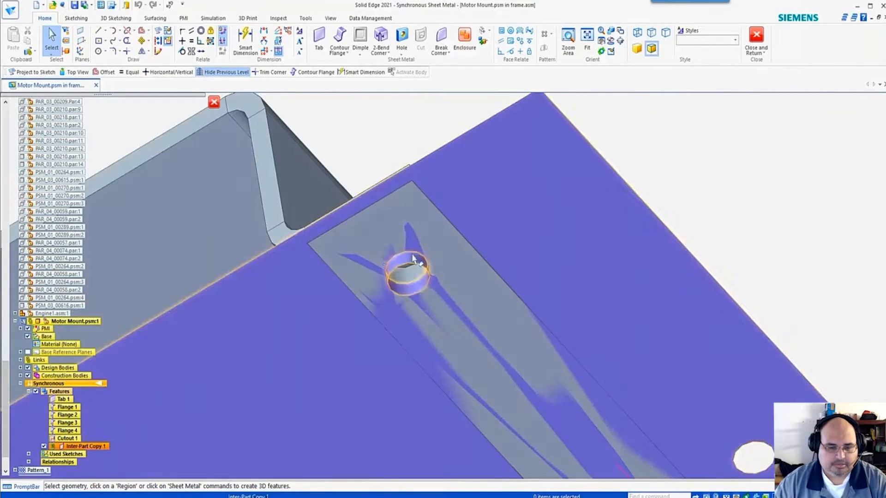
Leave the Motor Mount's in-place edit and return to the frame assembly
{"action": "middle_click_drag", "start_coordinate": [425, 307], "coordinate": [433, 379]}
{"action": "scroll", "coordinate": [434, 379], "scroll_direction": "down", "scroll_amount": 3}
{"action": "scroll", "coordinate": [435, 280], "scroll_direction": "up", "scroll_amount": 3}
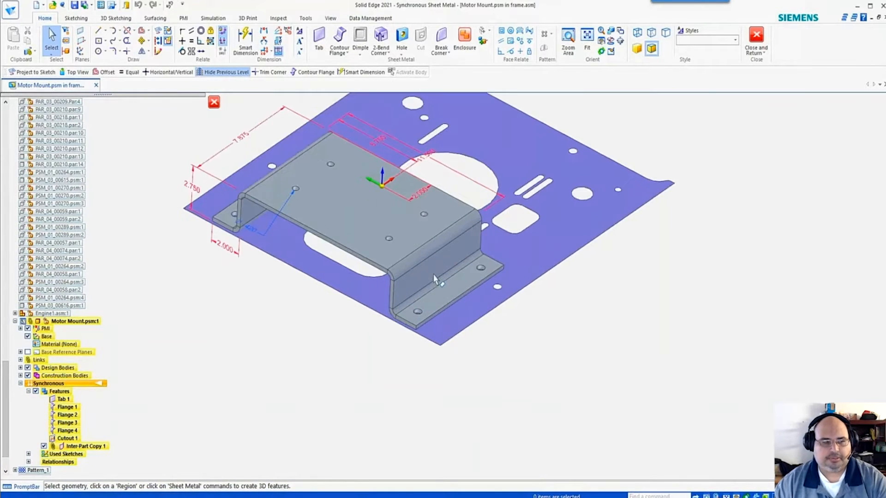
{"action": "left_click", "coordinate": [215, 103]}
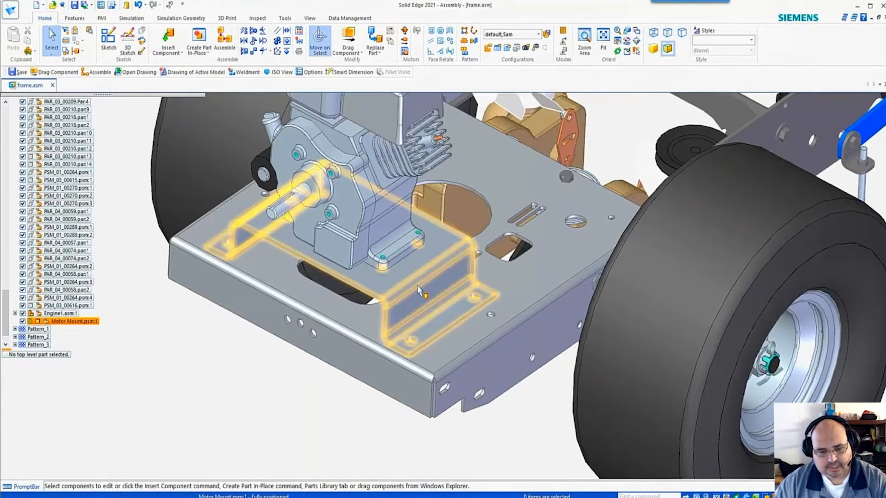
Hide the Motor Mount and move the deck's front mounting hole 15 mm away from the front edge
{"action": "left_click", "coordinate": [419, 290]}
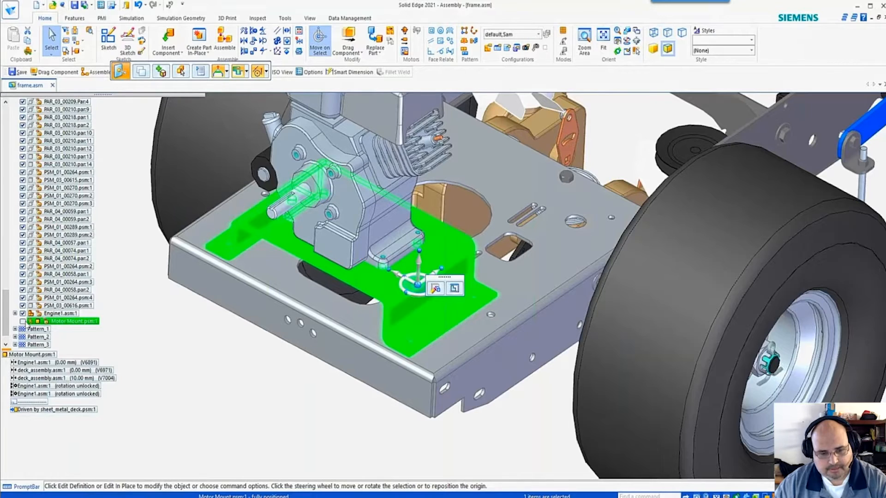
{"action": "left_click", "coordinate": [299, 348]}
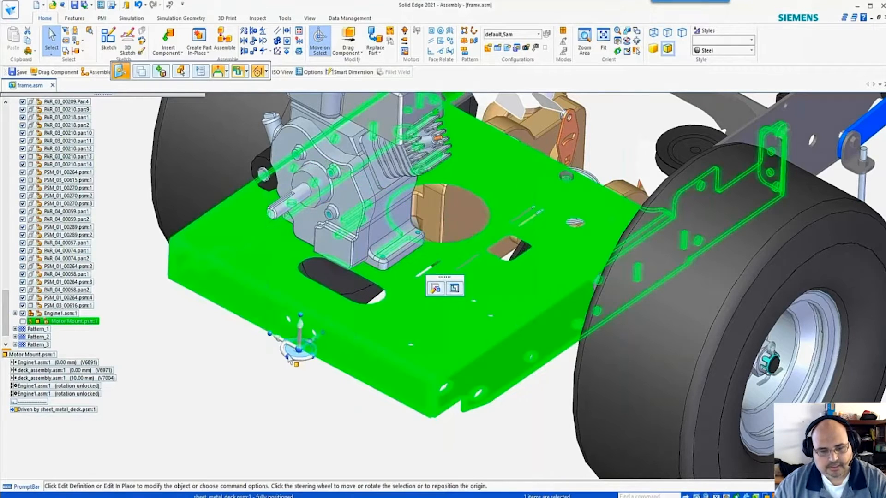
{"action": "left_click", "coordinate": [253, 365]}
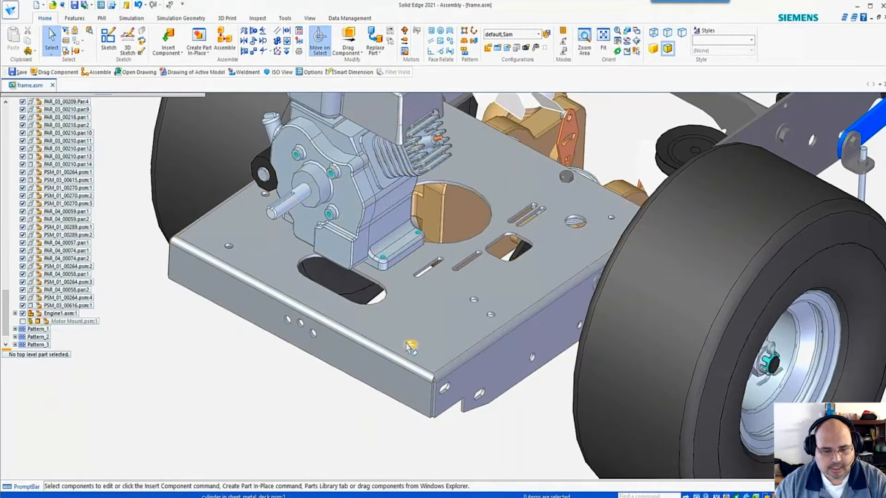
{"action": "left_click", "coordinate": [408, 345]}
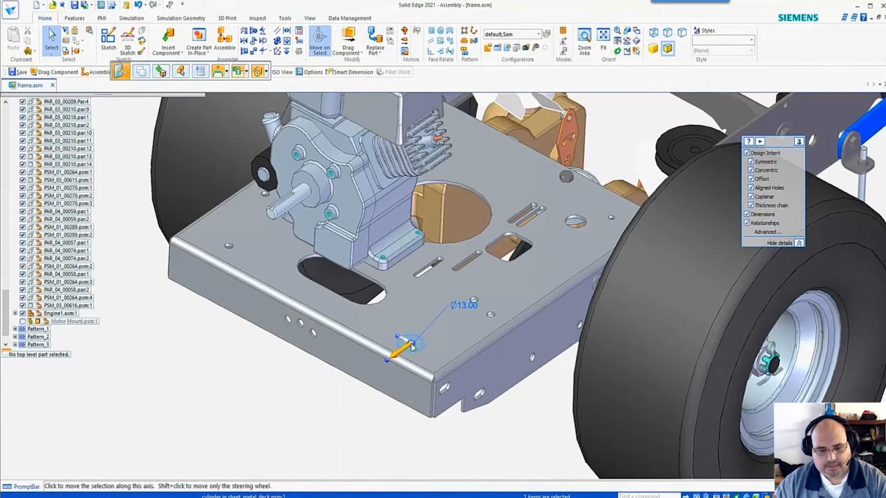
{"action": "left_click", "coordinate": [402, 354]}
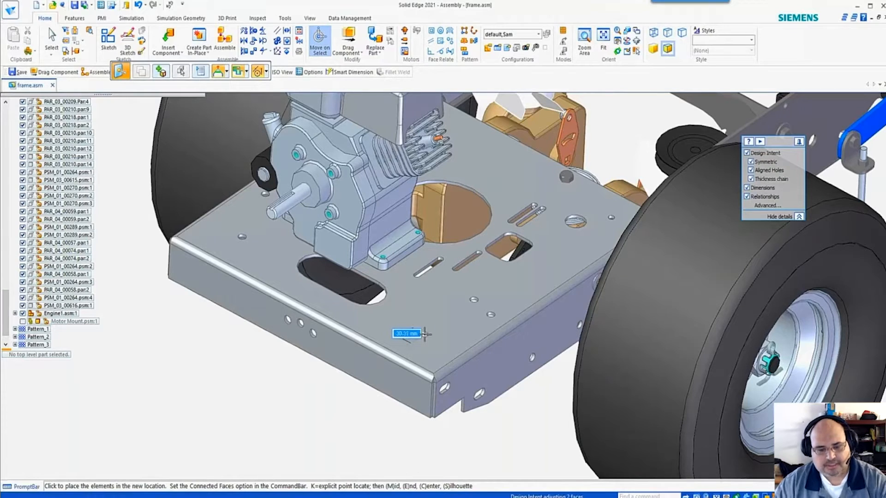
{"action": "type", "text": "15"}
{"action": "key", "text": "Return"}
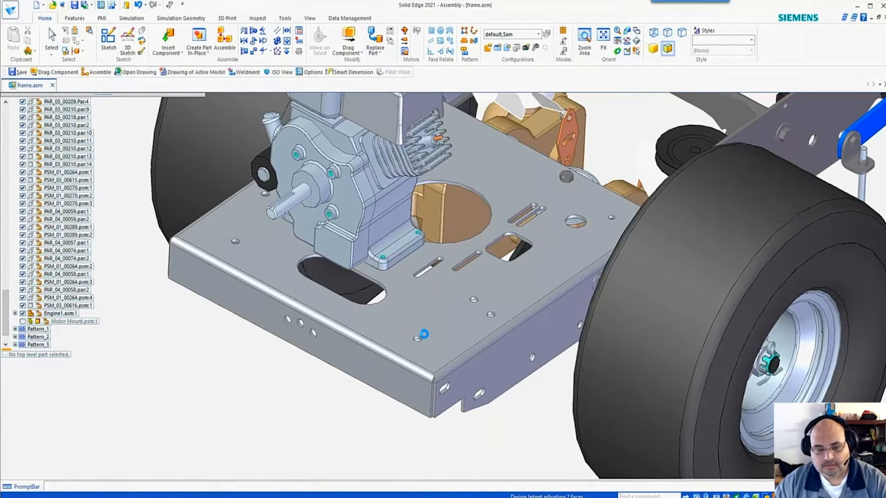
{"action": "left_click", "coordinate": [417, 339]}
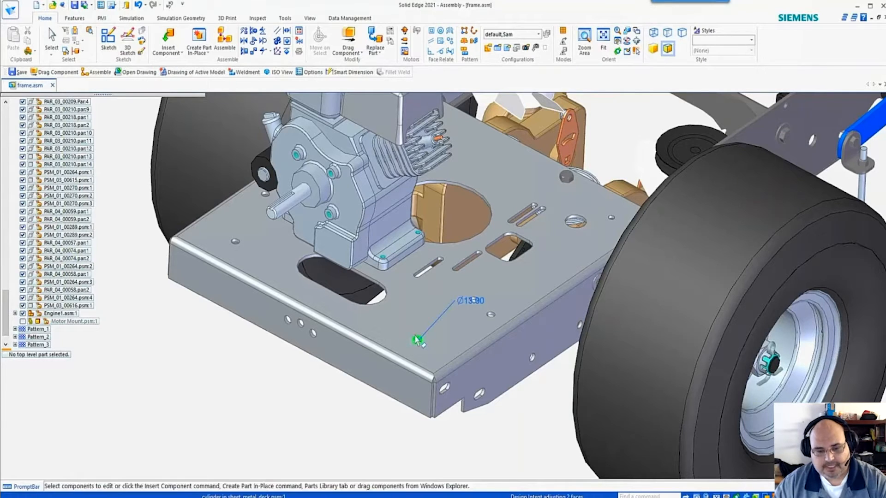
{"action": "key", "text": "Escape"}
Show the Motor Mount again and examine how its flange holes line up with the deck's mounting holes
{"action": "left_click", "coordinate": [22, 321]}
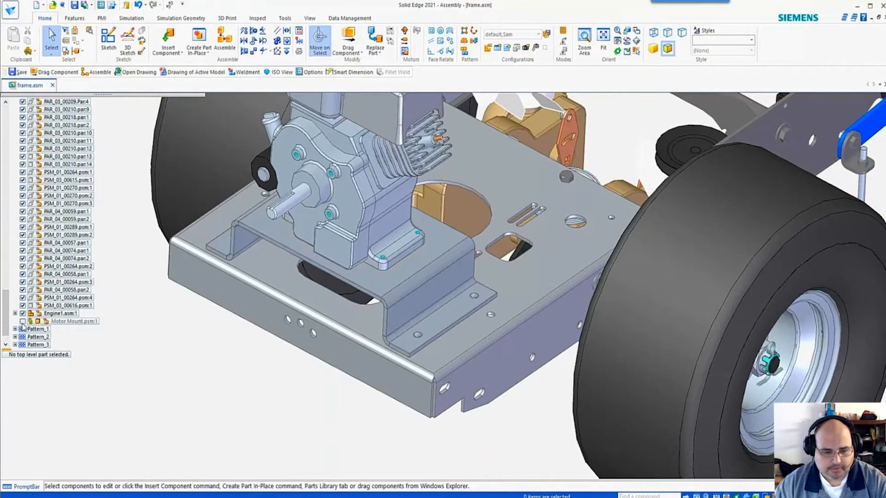
{"action": "scroll", "coordinate": [406, 345], "scroll_direction": "up", "scroll_amount": 2}
{"action": "scroll", "coordinate": [406, 345], "scroll_direction": "up", "scroll_amount": 3}
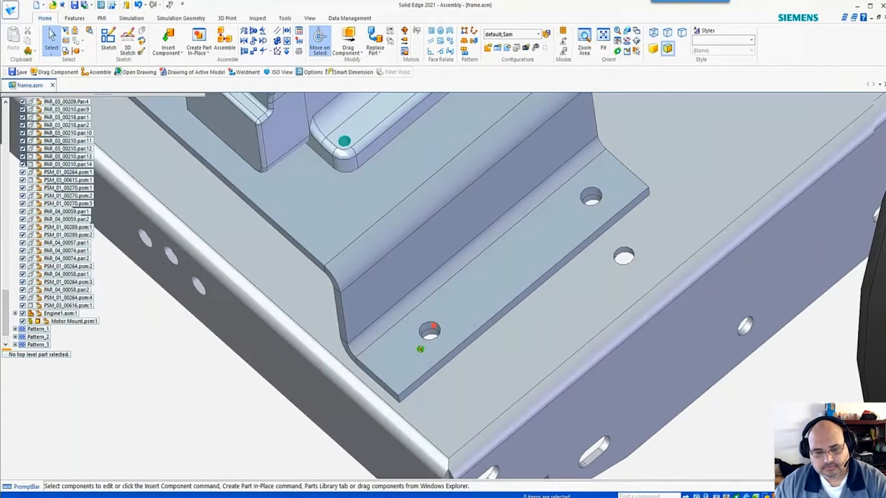
{"action": "scroll", "coordinate": [419, 350], "scroll_direction": "up", "scroll_amount": 2}
{"action": "scroll", "coordinate": [418, 361], "scroll_direction": "down", "scroll_amount": 2}
{"action": "mouse_move", "coordinate": [421, 371]}
{"action": "middle_mouse_down"}
{"action": "mouse_move", "coordinate": [439, 317]}
{"action": "mouse_move", "coordinate": [425, 367]}
{"action": "middle_mouse_up"}
{"action": "scroll", "coordinate": [432, 339], "scroll_direction": "up", "scroll_amount": 2}
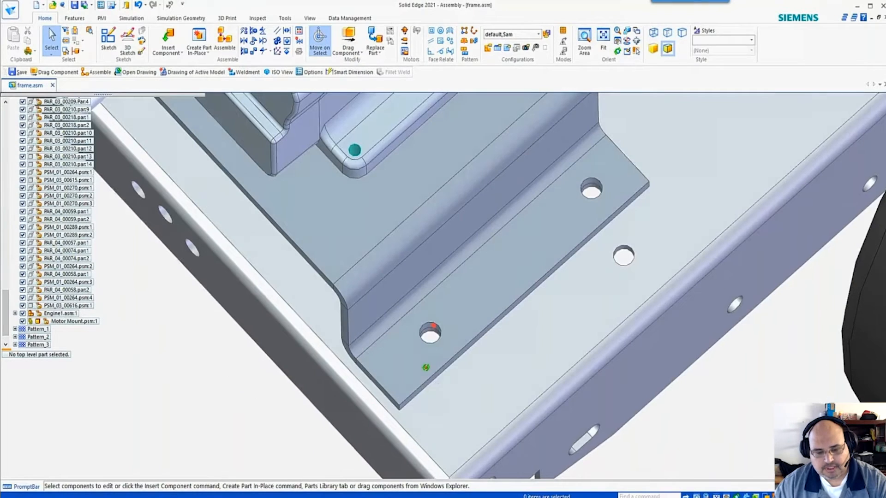
Undo the deck hole move and redisplay the Motor Mount on the deck
{"action": "key", "text": "ctrl+z"}
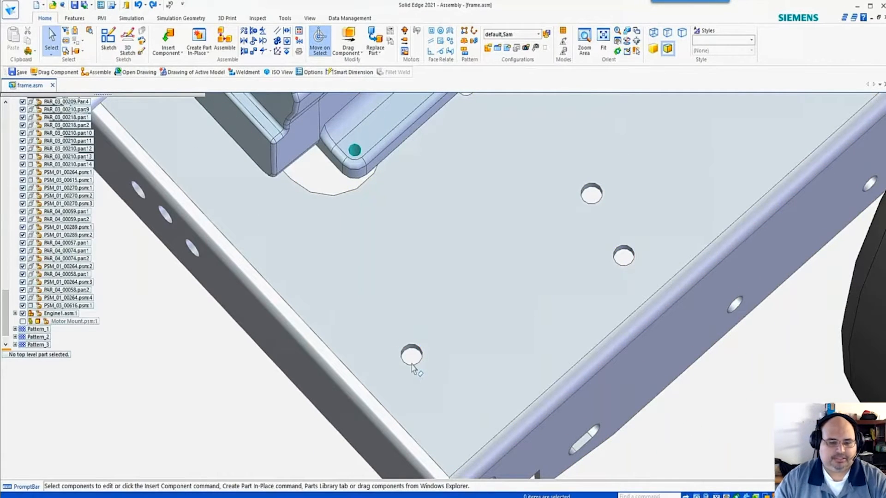
{"action": "scroll", "coordinate": [423, 362], "scroll_direction": "down", "scroll_amount": 2}
{"action": "left_click", "coordinate": [22, 321]}
{"action": "scroll", "coordinate": [417, 373], "scroll_direction": "up", "scroll_amount": 2}
{"action": "scroll", "coordinate": [417, 373], "scroll_direction": "down", "scroll_amount": 4}
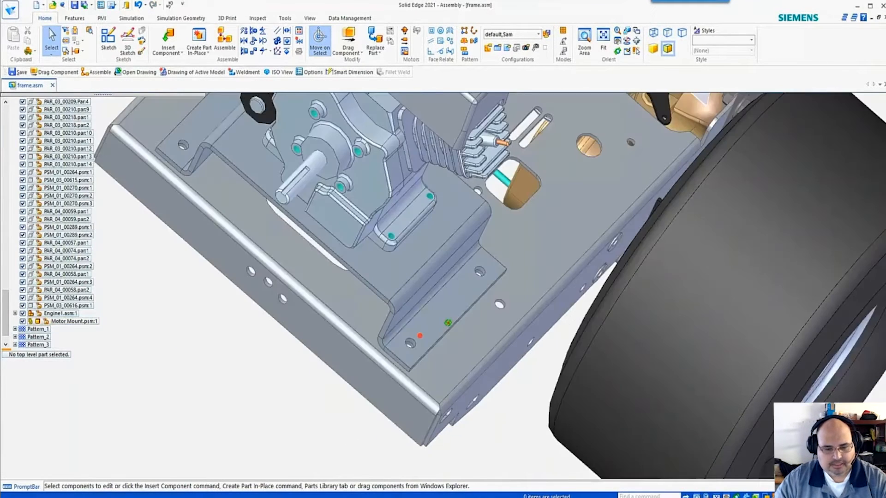
{"action": "middle_click_drag", "start_coordinate": [447, 323], "coordinate": [428, 288]}
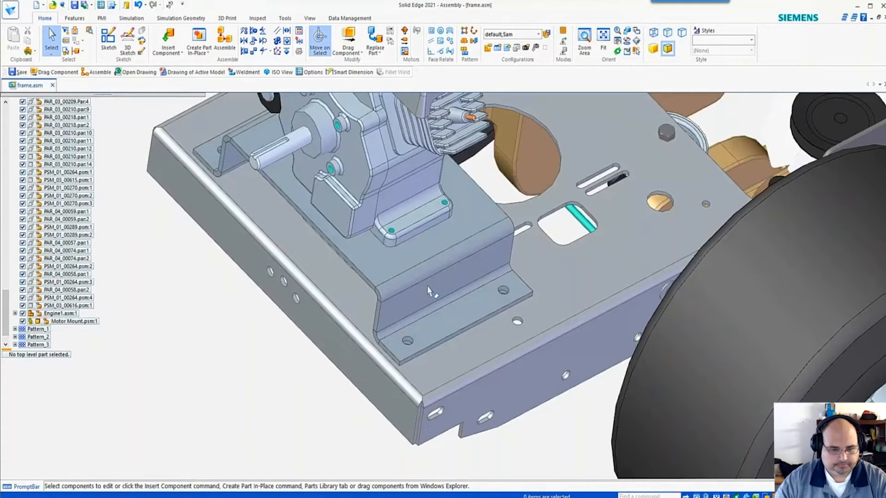
{"action": "scroll", "coordinate": [422, 277], "scroll_direction": "down", "scroll_amount": 3}
{"action": "scroll", "coordinate": [342, 225], "scroll_direction": "up", "scroll_amount": 3}
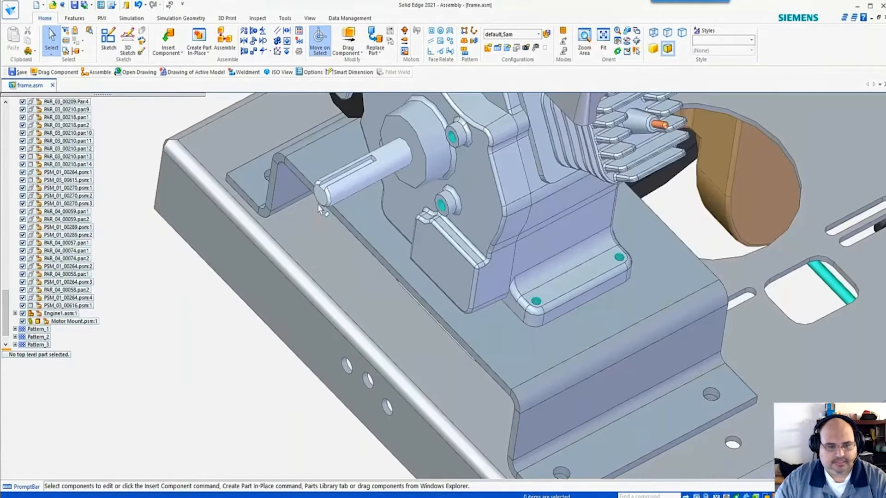
From the deck's underside, move its front mounting hole 15 mm away from the front flange
{"action": "middle_click_drag", "start_coordinate": [284, 177], "coordinate": [206, 208]}
{"action": "scroll", "coordinate": [241, 172], "scroll_direction": "up", "scroll_amount": 3}
{"action": "scroll", "coordinate": [397, 190], "scroll_direction": "down", "scroll_amount": 3}
{"action": "scroll", "coordinate": [178, 267], "scroll_direction": "up", "scroll_amount": 5}
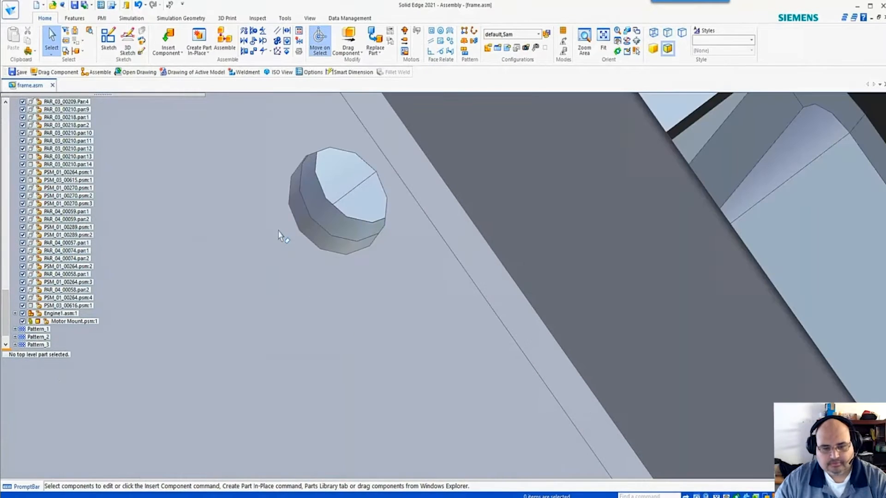
{"action": "left_click", "coordinate": [303, 231]}
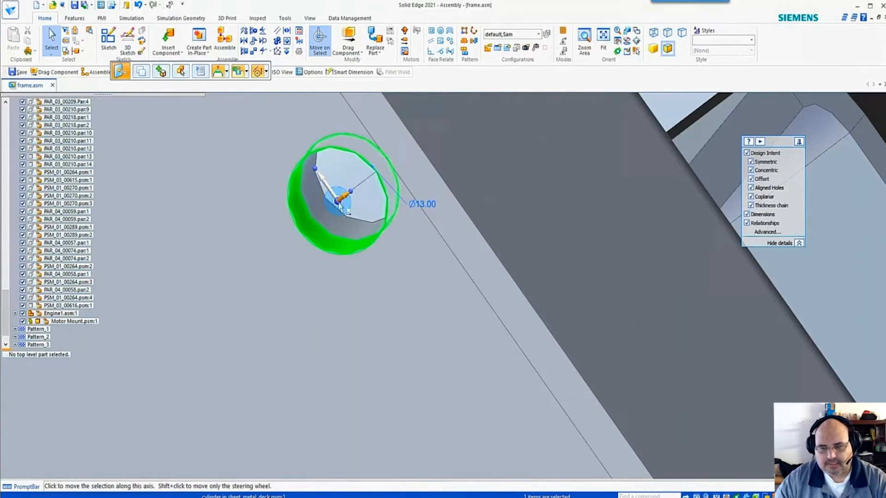
{"action": "left_click", "coordinate": [346, 202]}
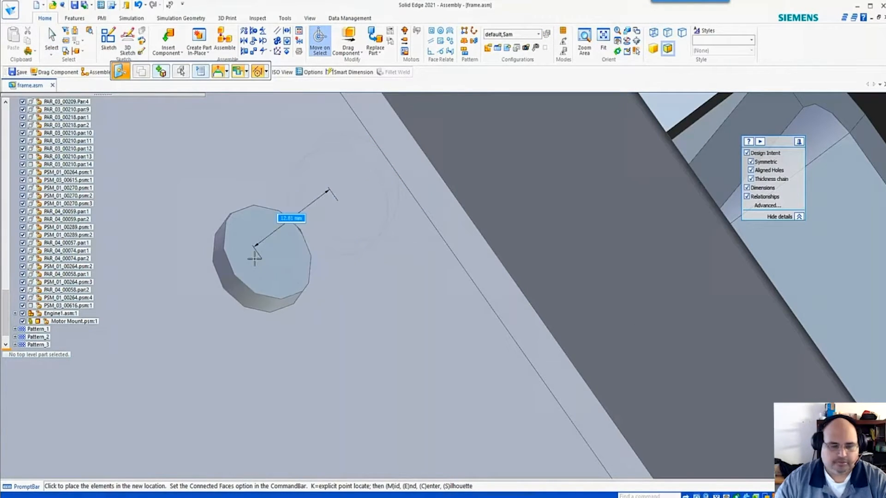
{"action": "type", "text": "15"}
{"action": "key", "text": "Return"}
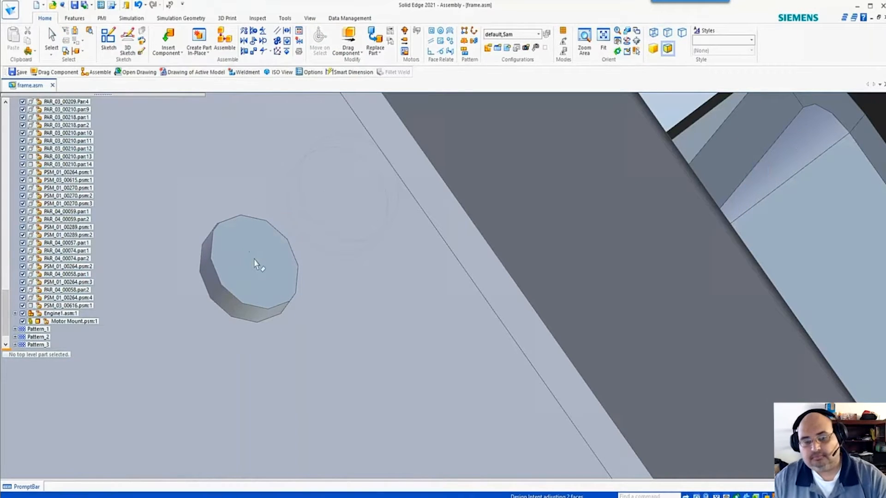
{"action": "left_click", "coordinate": [256, 263]}
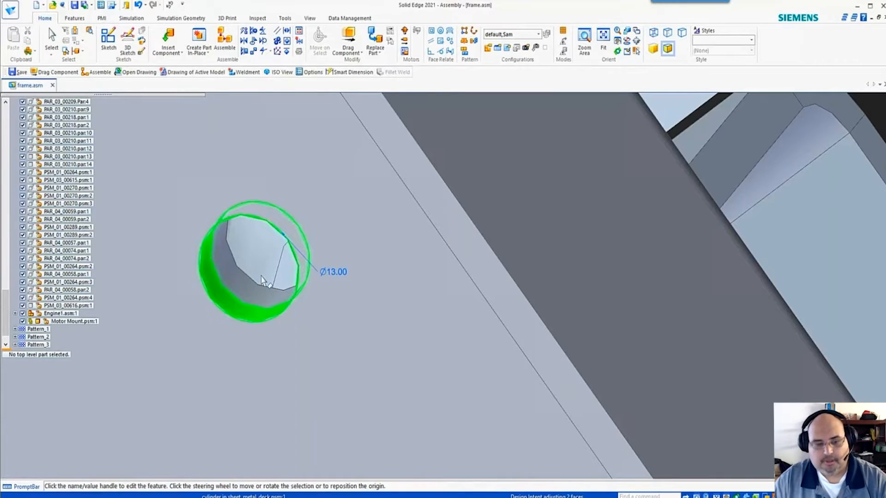
{"action": "scroll", "coordinate": [290, 282], "scroll_direction": "down", "scroll_amount": 6}
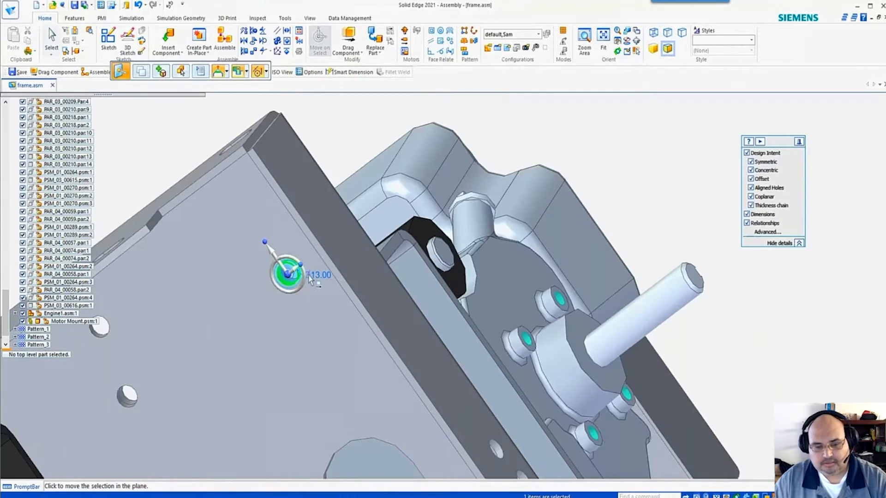
{"action": "key", "text": "Escape"}
Hide the engine to expose the Motor Mount on the deck
{"action": "mouse_move", "coordinate": [339, 267]}
{"action": "middle_mouse_down"}
{"action": "mouse_move", "coordinate": [287, 311]}
{"action": "mouse_move", "coordinate": [242, 313]}
{"action": "middle_mouse_up"}
{"action": "scroll", "coordinate": [231, 302], "scroll_direction": "down", "scroll_amount": 1}
{"action": "scroll", "coordinate": [226, 302], "scroll_direction": "down", "scroll_amount": 6}
{"action": "scroll", "coordinate": [455, 400], "scroll_direction": "up", "scroll_amount": 5}
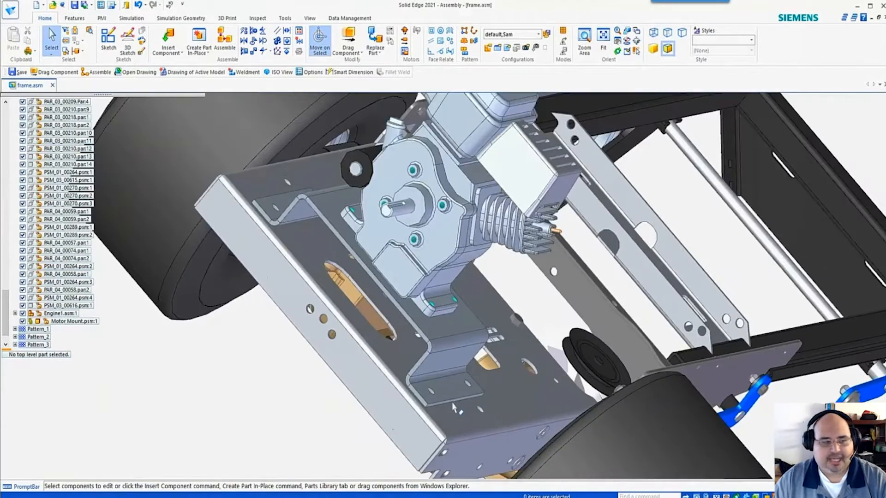
{"action": "mouse_move", "coordinate": [439, 396]}
{"action": "middle_mouse_down"}
{"action": "mouse_move", "coordinate": [361, 409]}
{"action": "mouse_move", "coordinate": [427, 362]}
{"action": "middle_mouse_up"}
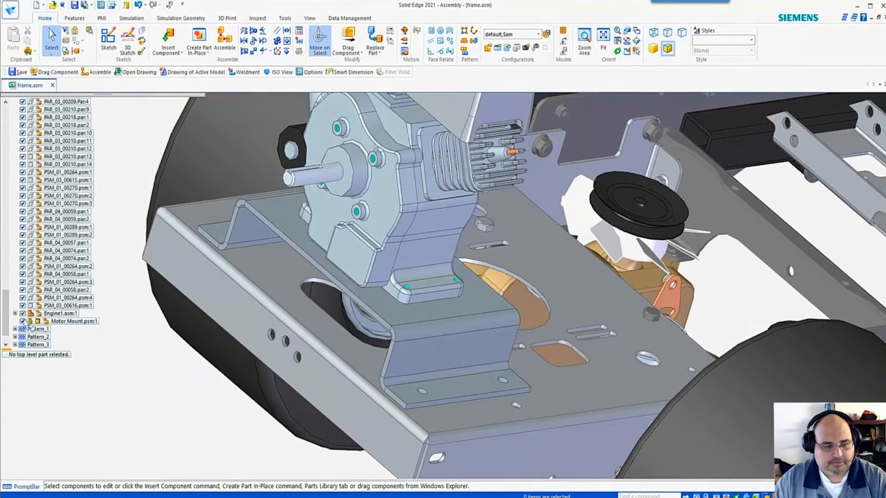
{"action": "left_click", "coordinate": [23, 314]}
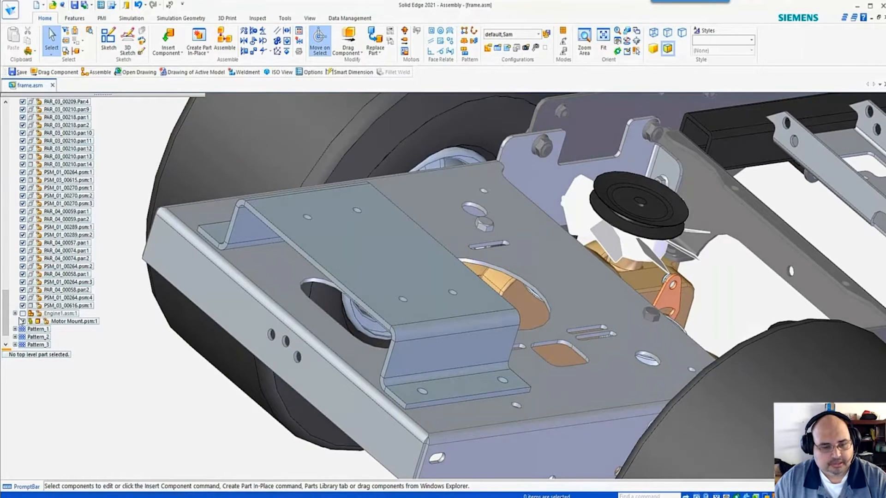
{"action": "left_click", "coordinate": [22, 322]}
{"action": "left_click", "coordinate": [22, 322]}
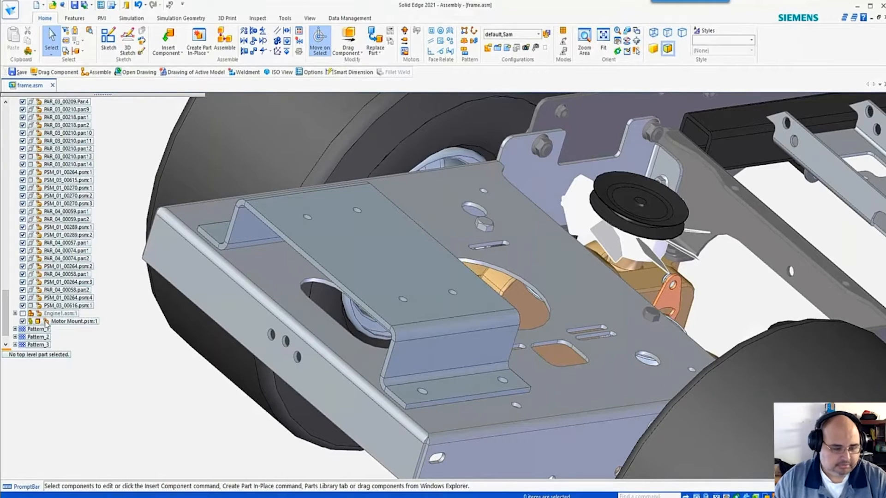
Edit the Motor Mount in place, examine its inter-part copy of the deck face, and close the edit
{"action": "left_click", "coordinate": [58, 322]}
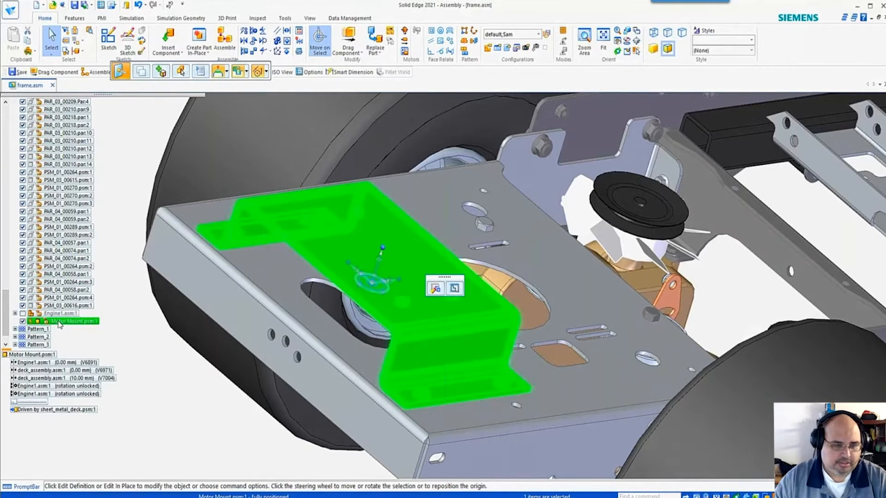
{"action": "right_click", "coordinate": [58, 323]}
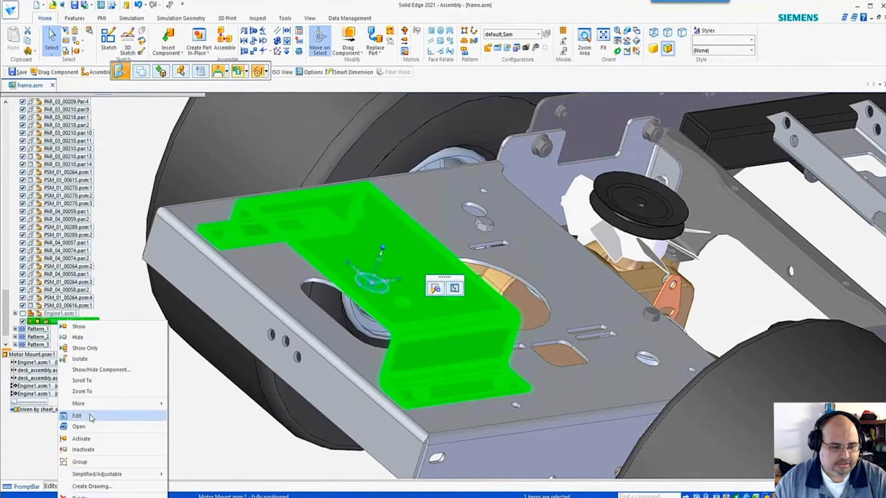
{"action": "left_click", "coordinate": [114, 416]}
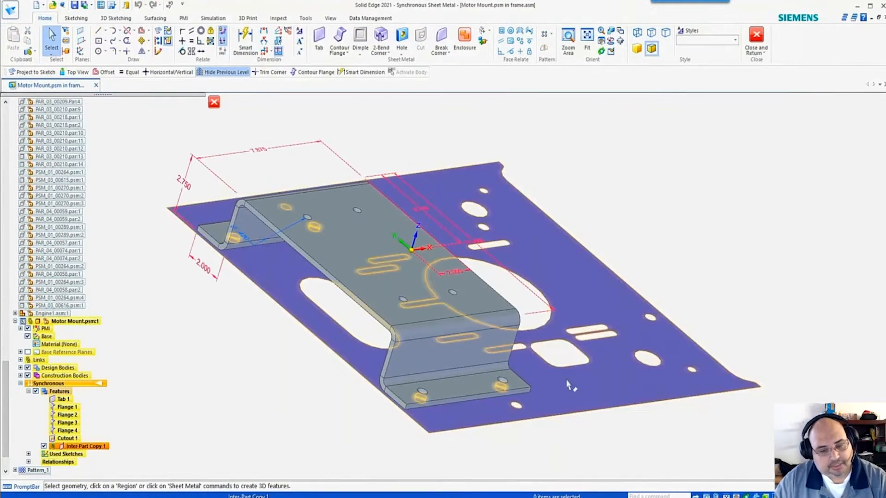
{"action": "middle_click_drag", "start_coordinate": [408, 398], "coordinate": [332, 399]}
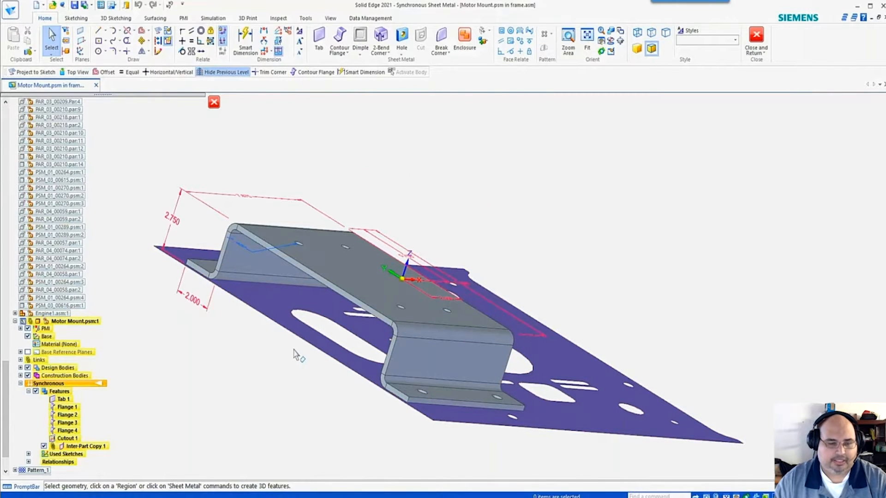
{"action": "key", "text": "ctrl+i"}
{"action": "left_click", "coordinate": [214, 102]}
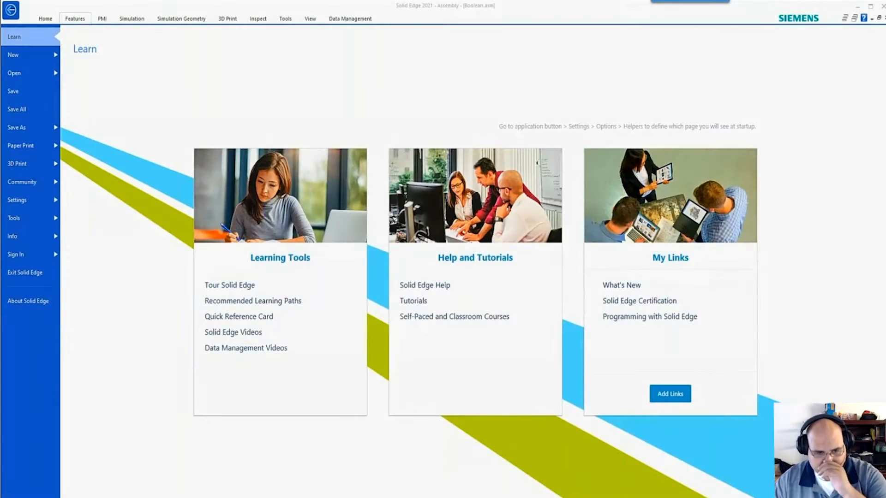
Go to the Boolean.asm model and temporarily hide the Fanuc motor to examine how the cap screws meet the base plate
{"action": "left_click", "coordinate": [10, 14]}
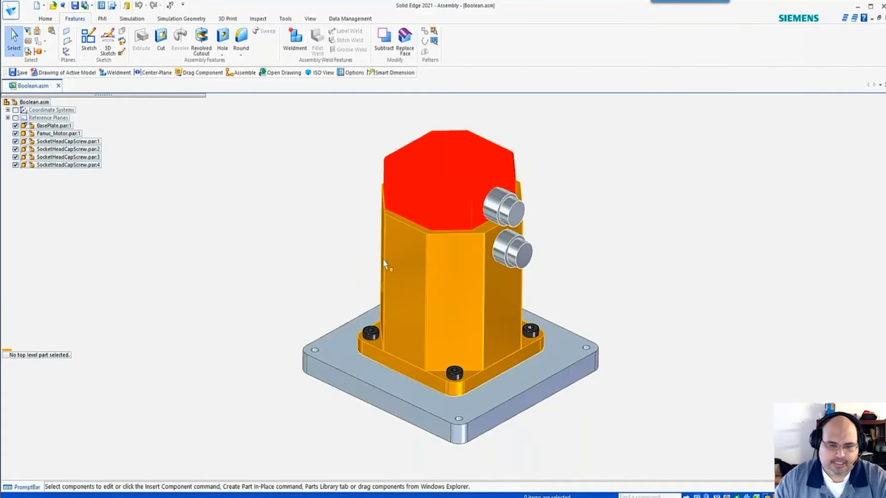
{"action": "left_click", "coordinate": [16, 134]}
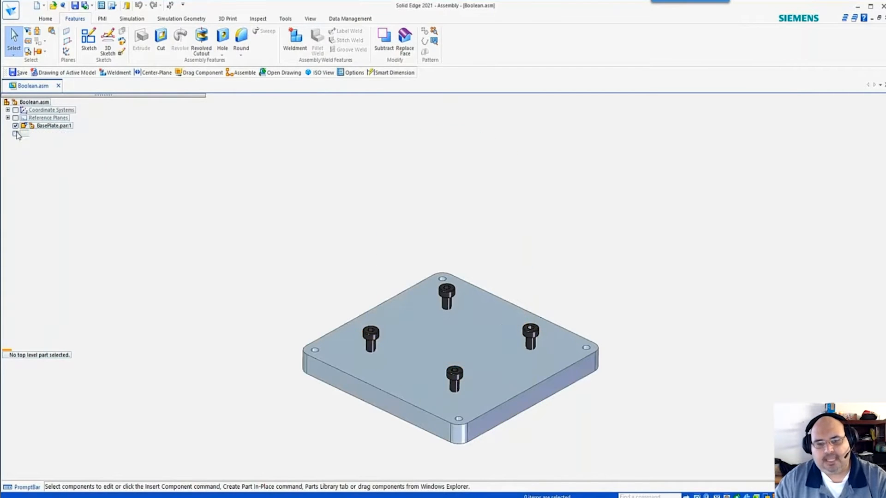
{"action": "left_click", "coordinate": [15, 134]}
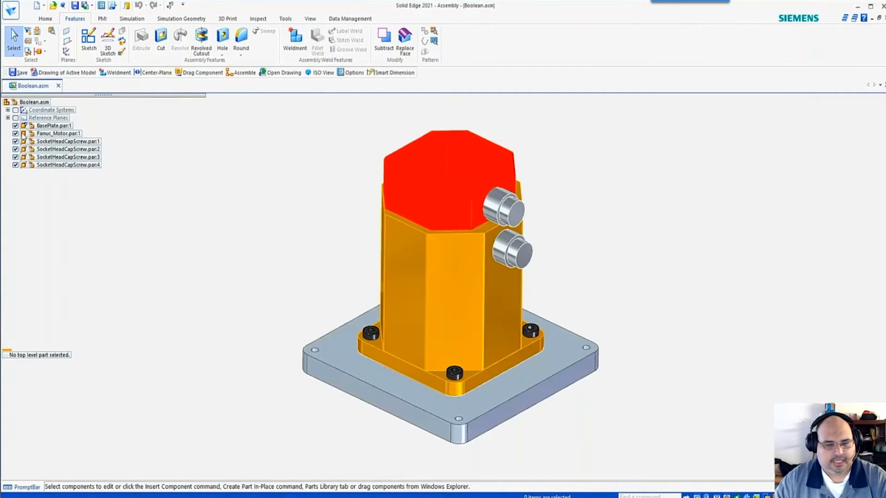
{"action": "scroll", "coordinate": [277, 227], "scroll_direction": "down", "scroll_amount": 2}
{"action": "middle_click_drag", "start_coordinate": [276, 226], "coordinate": [257, 214]}
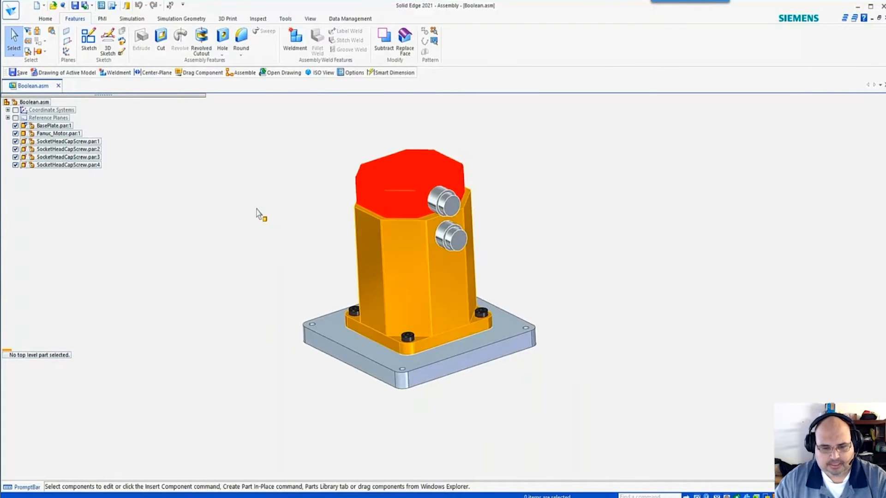
Open BasePlate.par for in-place editing and display the surrounding motor and cap screws of the assembly
{"action": "left_click", "coordinate": [59, 126]}
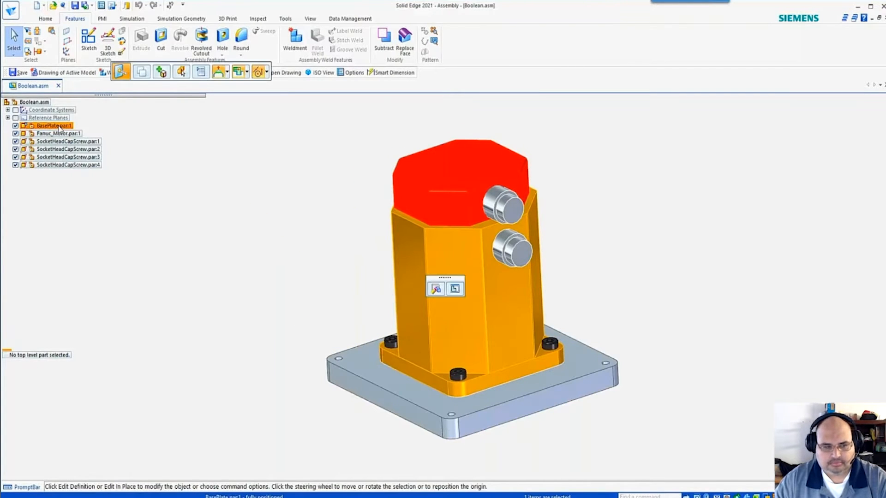
{"action": "left_click", "coordinate": [454, 292]}
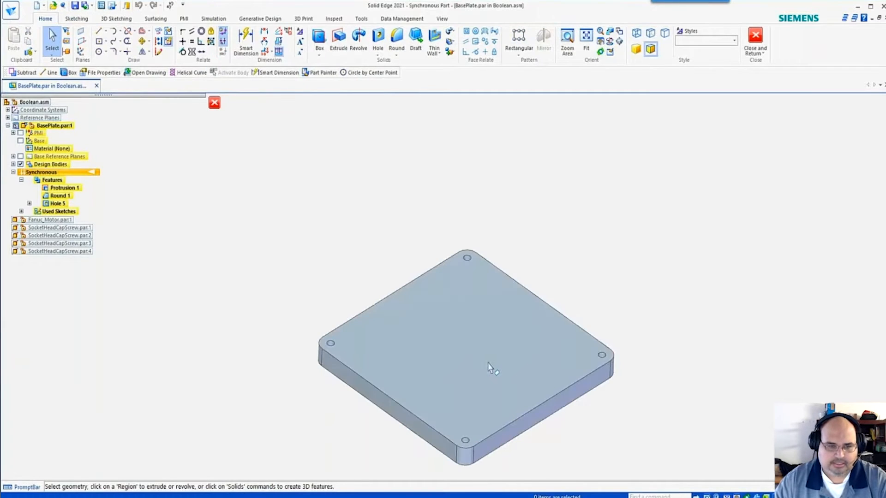
{"action": "middle_click_drag", "start_coordinate": [491, 363], "coordinate": [465, 336]}
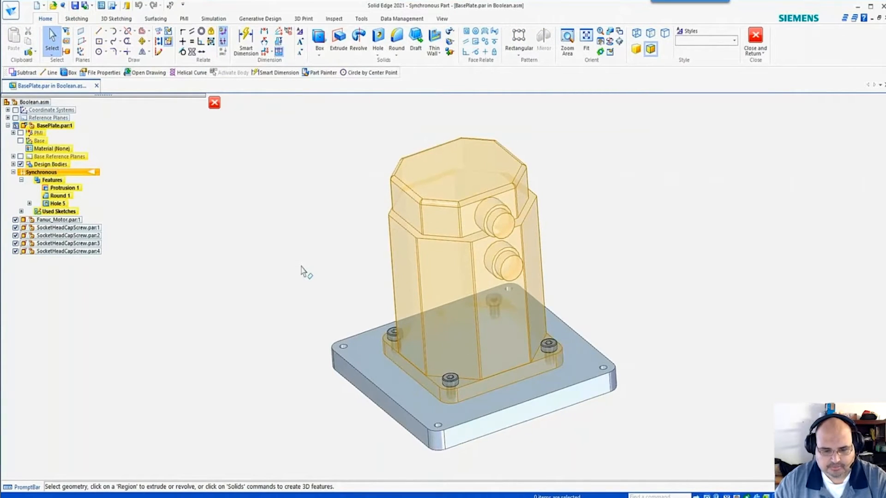
{"action": "scroll", "coordinate": [300, 266], "scroll_direction": "down", "scroll_amount": 2}
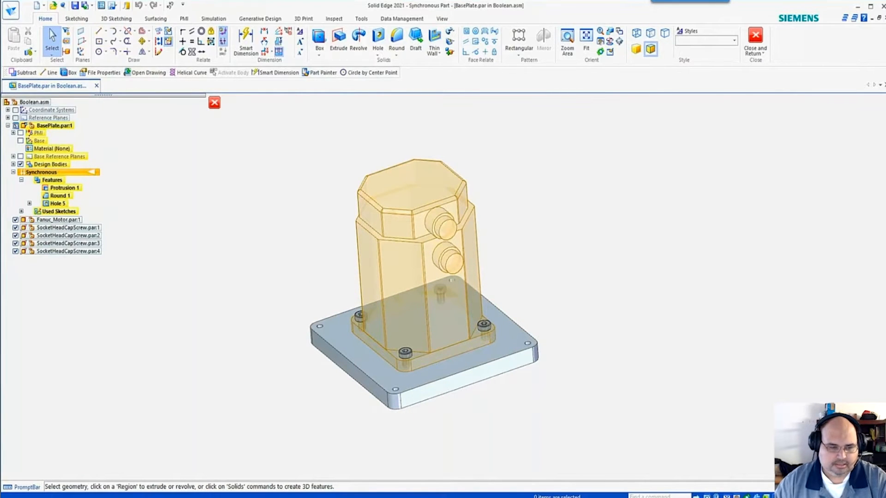
Subtract the Fanuc motor and all four socket head cap screws from the base plate body
{"action": "left_click", "coordinate": [451, 51]}
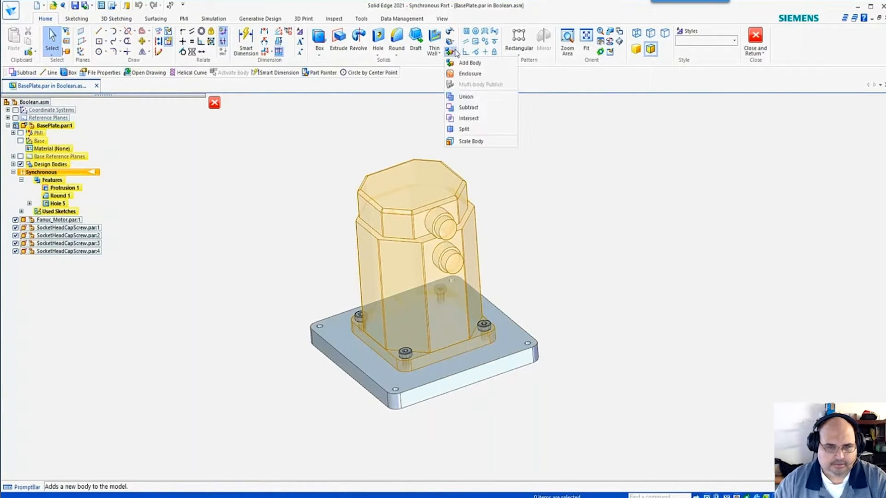
{"action": "left_click", "coordinate": [481, 107]}
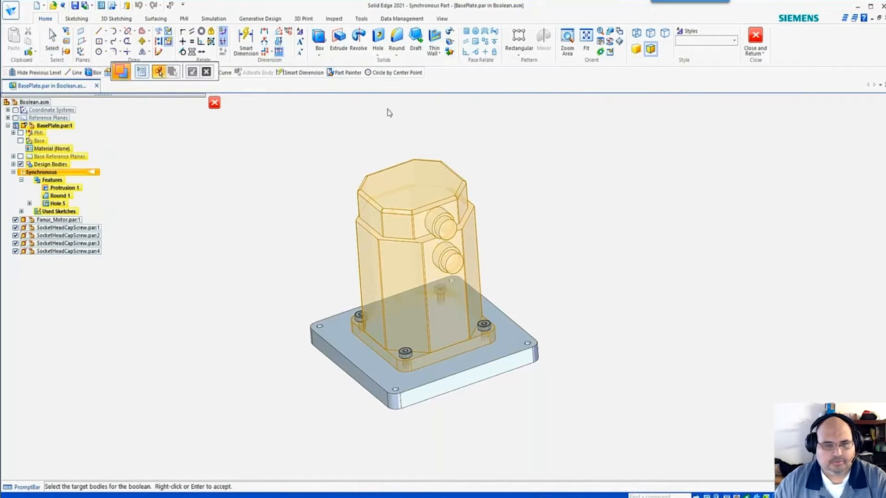
{"action": "left_click", "coordinate": [350, 353]}
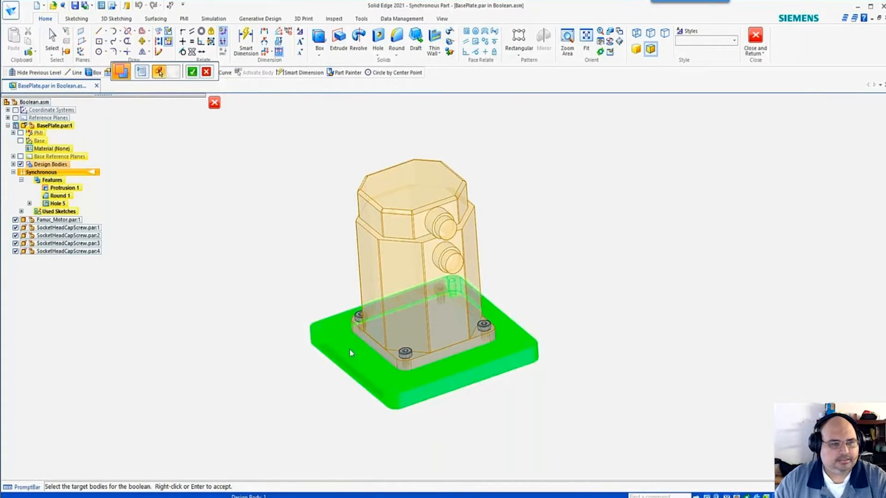
{"action": "right_click", "coordinate": [303, 247]}
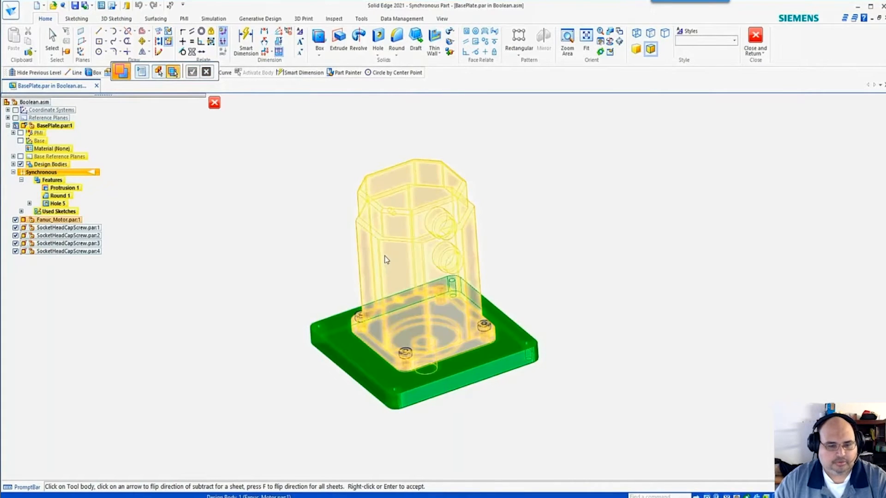
{"action": "left_click_drag", "start_coordinate": [324, 132], "coordinate": [515, 391]}
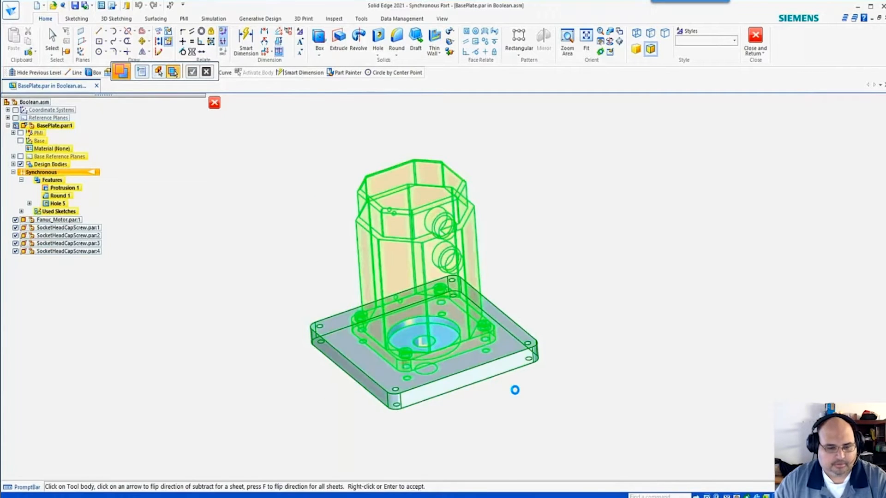
{"action": "right_click", "coordinate": [193, 156]}
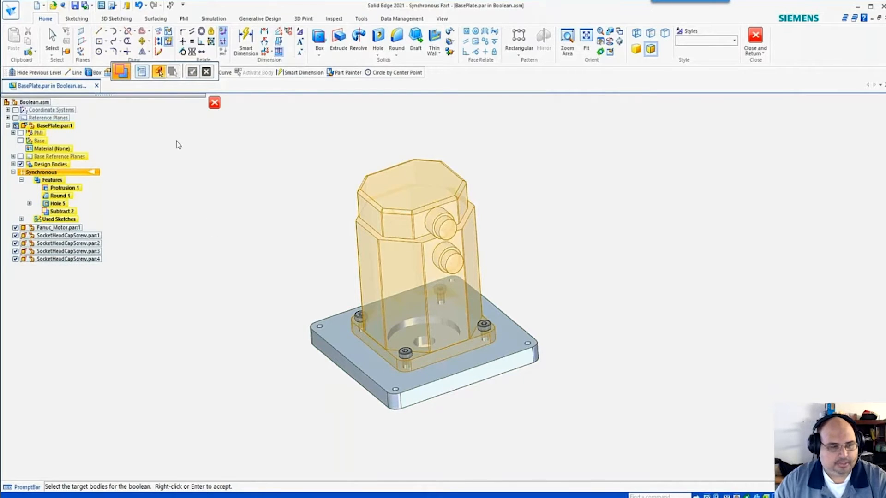
Examine the base plate's cut recess and screw holes under the motor, and close the in-place edit
{"action": "left_click", "coordinate": [375, 323]}
{"action": "key", "text": "ctrl+shift+h"}
{"action": "middle_click_drag", "start_coordinate": [389, 322], "coordinate": [401, 353]}
{"action": "key", "text": "ctrl+shift+h"}
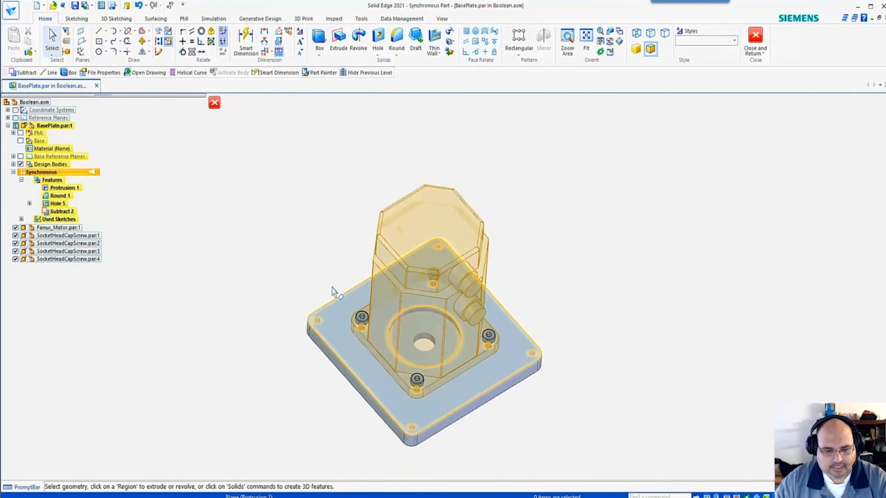
{"action": "scroll", "coordinate": [311, 239], "scroll_direction": "down", "scroll_amount": 2}
{"action": "left_click", "coordinate": [214, 103]}
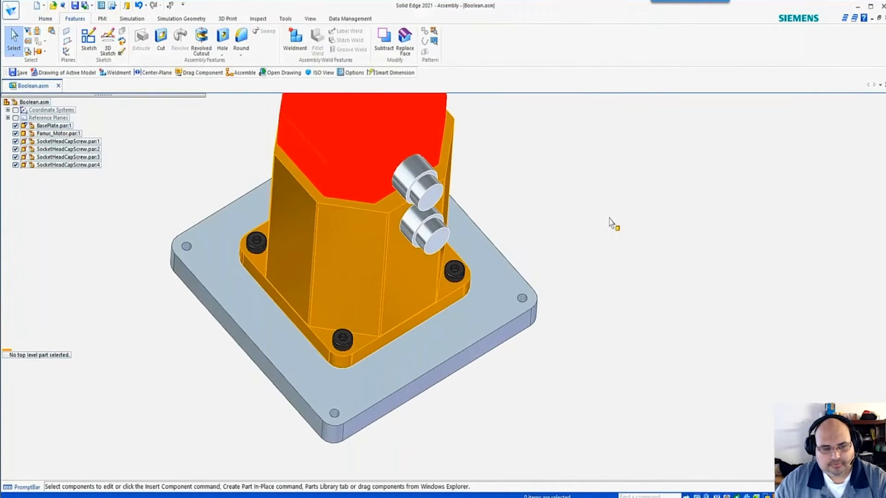
Move a side face of the Fanuc motor's mounting flange outward about 36 mm with symmetric design intent
{"action": "left_click", "coordinate": [423, 317]}
{"action": "left_click", "coordinate": [592, 253]}
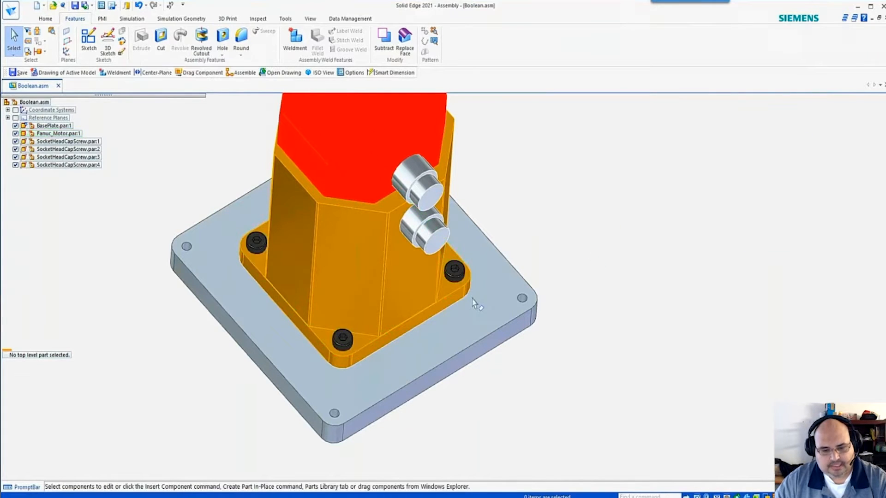
{"action": "left_click", "coordinate": [455, 328]}
{"action": "left_click", "coordinate": [439, 309]}
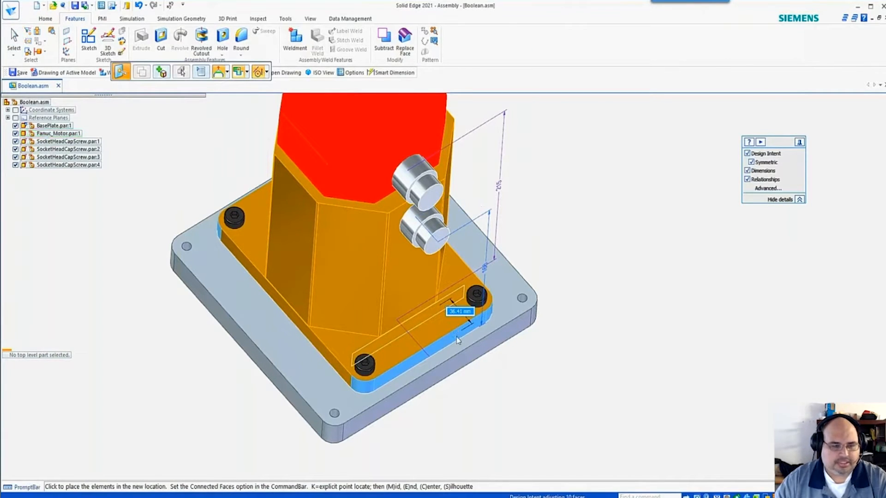
{"action": "left_click", "coordinate": [457, 341]}
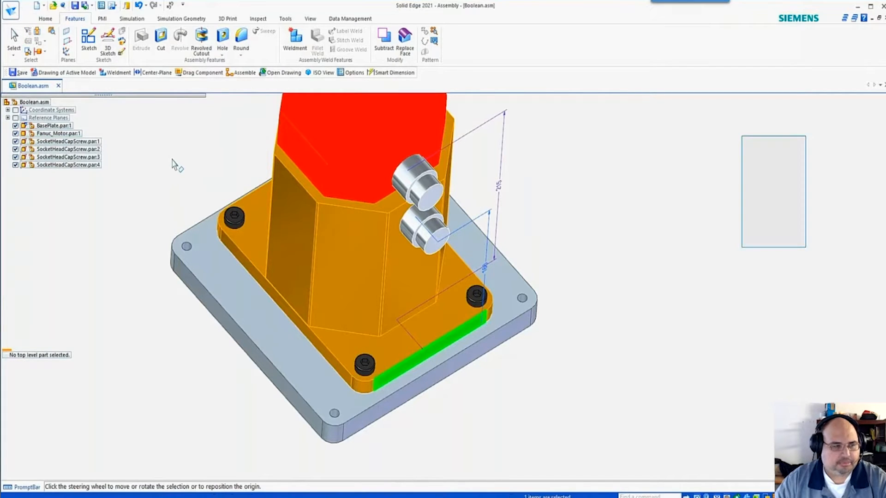
{"action": "key", "text": "Escape"}
Temporarily hide the Fanuc motor to compare the cap screw positions with the base plate's holes
{"action": "left_click", "coordinate": [15, 133]}
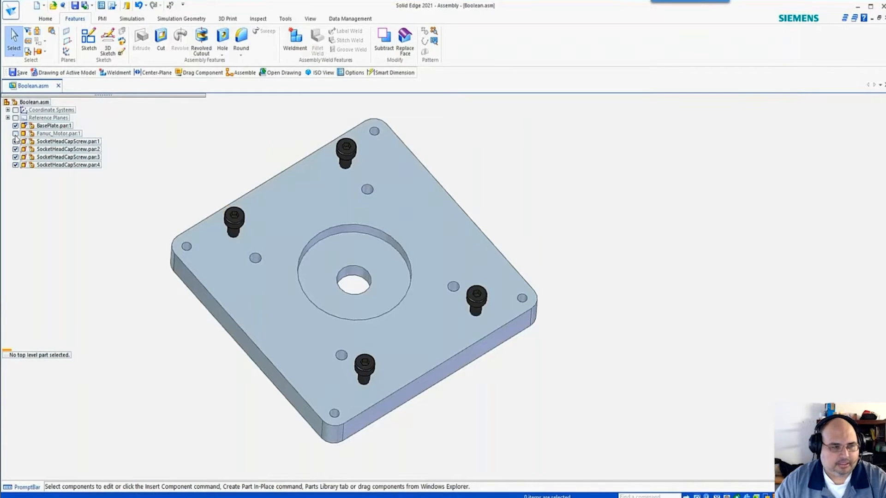
{"action": "left_click", "coordinate": [15, 133]}
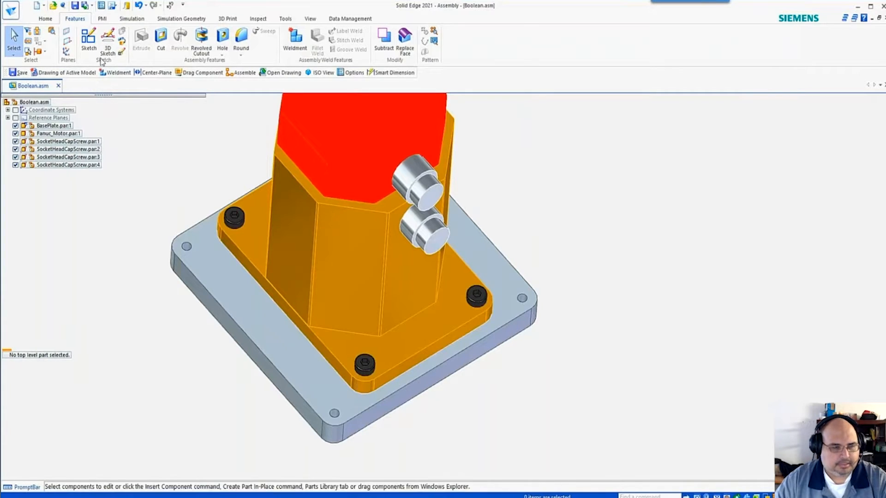
Undo the flange move and the base plate modification, and briefly hide the motor to check the plate
{"action": "left_click", "coordinate": [145, 6]}
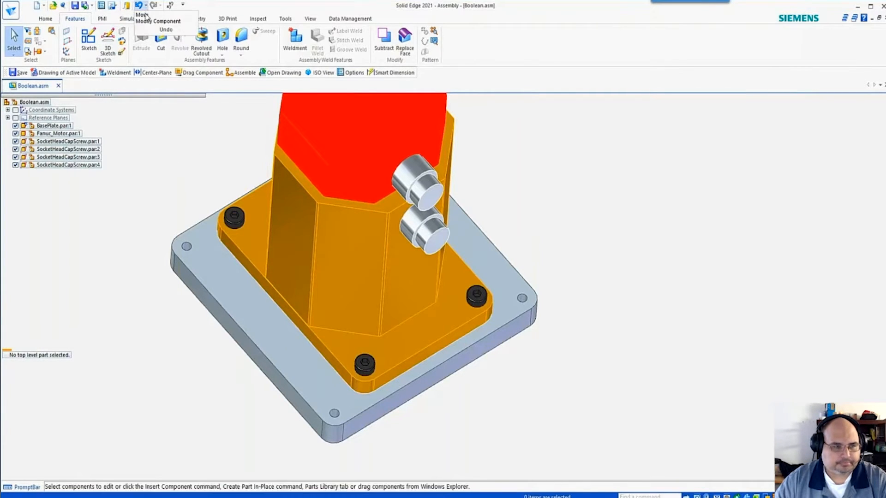
{"action": "left_click", "coordinate": [158, 21]}
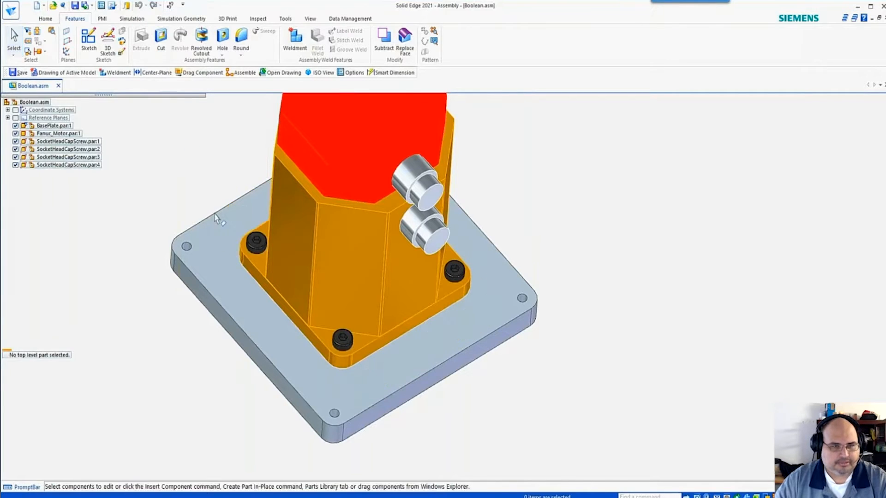
{"action": "left_click", "coordinate": [15, 134]}
{"action": "left_click", "coordinate": [15, 134]}
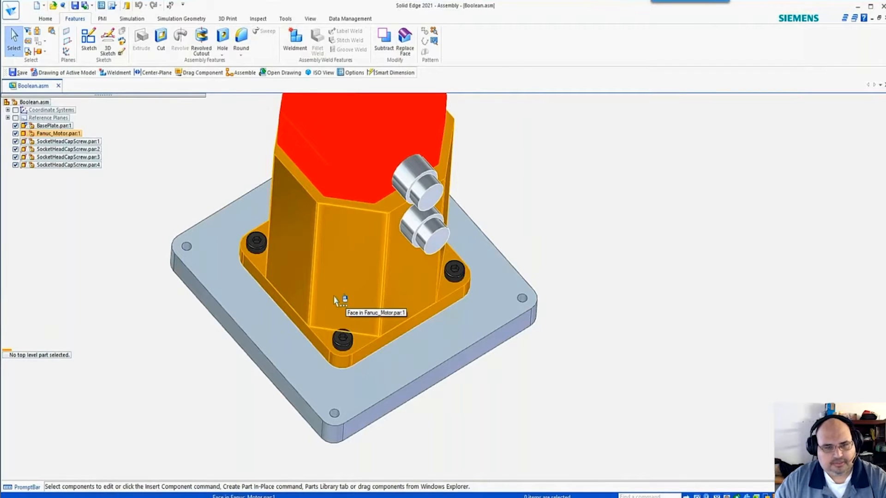
Start an assembly-level Subtract with synchronous subtractions enabled, hole recognition on, and links for ordered operations not maintained
{"action": "scroll", "coordinate": [377, 328], "scroll_direction": "down", "scroll_amount": 2}
{"action": "scroll", "coordinate": [359, 320], "scroll_direction": "up", "scroll_amount": 2}
{"action": "middle_click_drag", "start_coordinate": [359, 312], "coordinate": [358, 265]}
{"action": "scroll", "coordinate": [365, 272], "scroll_direction": "down", "scroll_amount": 2}
{"action": "scroll", "coordinate": [370, 227], "scroll_direction": "up", "scroll_amount": 1}
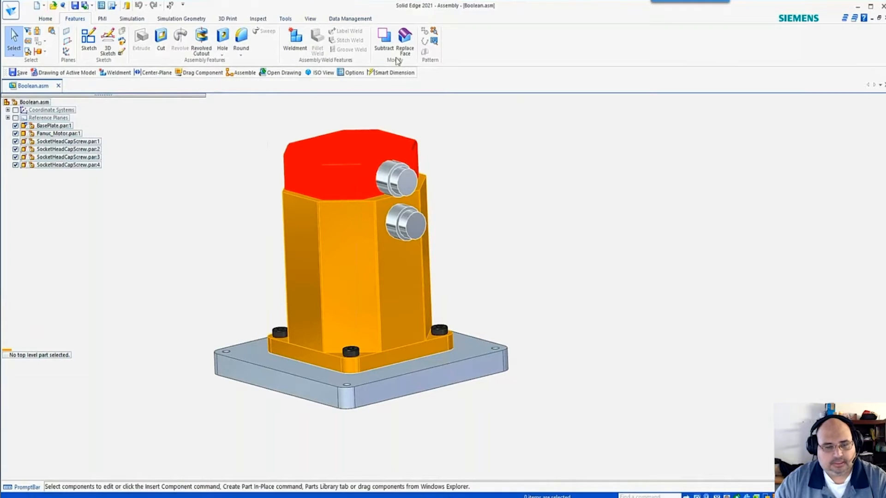
{"action": "left_click", "coordinate": [390, 42]}
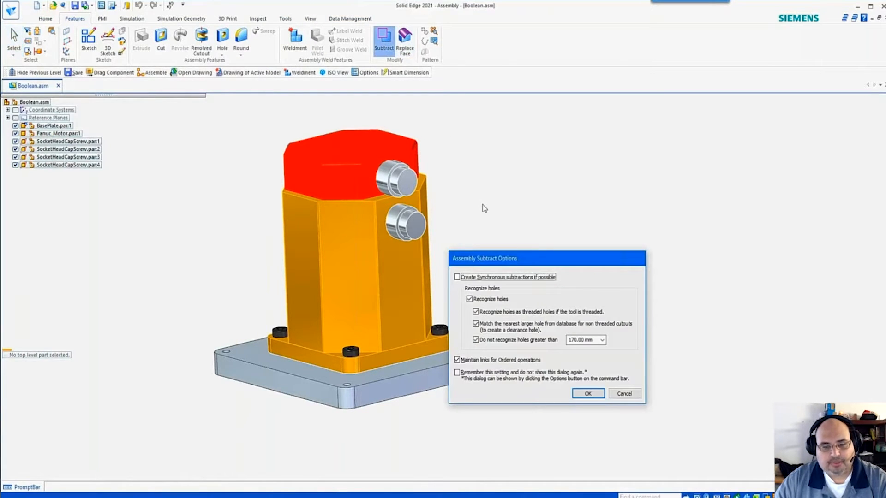
{"action": "left_click_drag", "start_coordinate": [509, 256], "coordinate": [571, 181]}
{"action": "left_click", "coordinate": [531, 278]}
{"action": "left_click", "coordinate": [520, 198]}
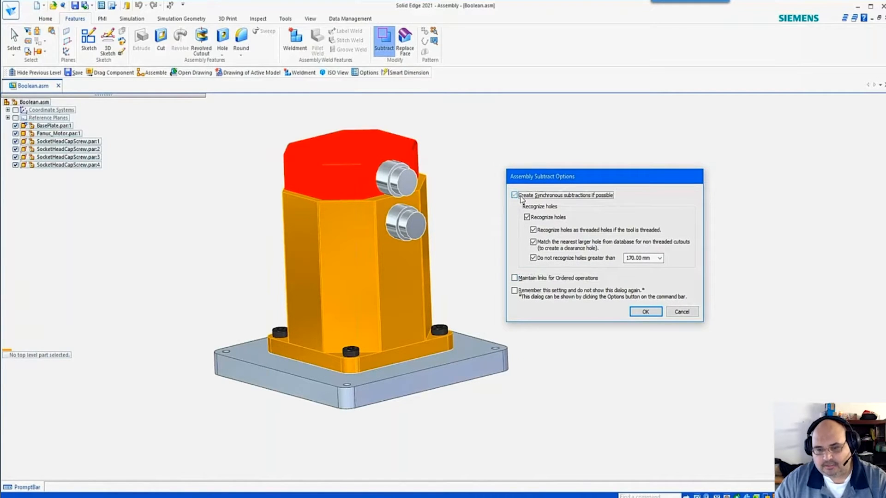
{"action": "left_click", "coordinate": [639, 312]}
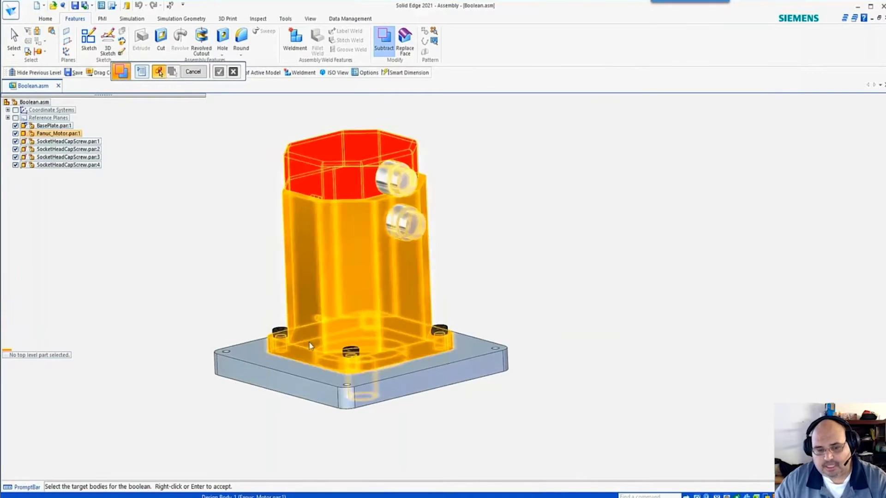
Subtract the Fanuc motor and the four cap screws from the base plate at assembly level
{"action": "left_click", "coordinate": [258, 357]}
{"action": "right_click", "coordinate": [249, 226]}
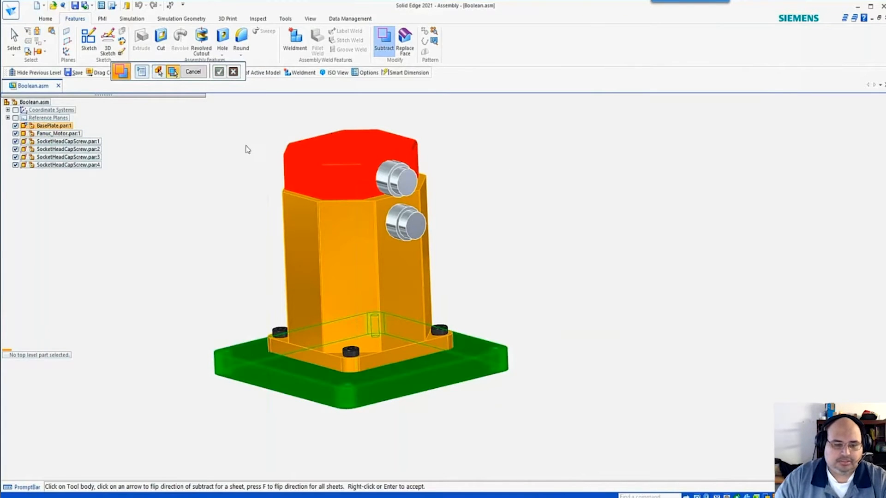
{"action": "left_click_drag", "start_coordinate": [240, 110], "coordinate": [480, 377]}
{"action": "right_click", "coordinate": [490, 230]}
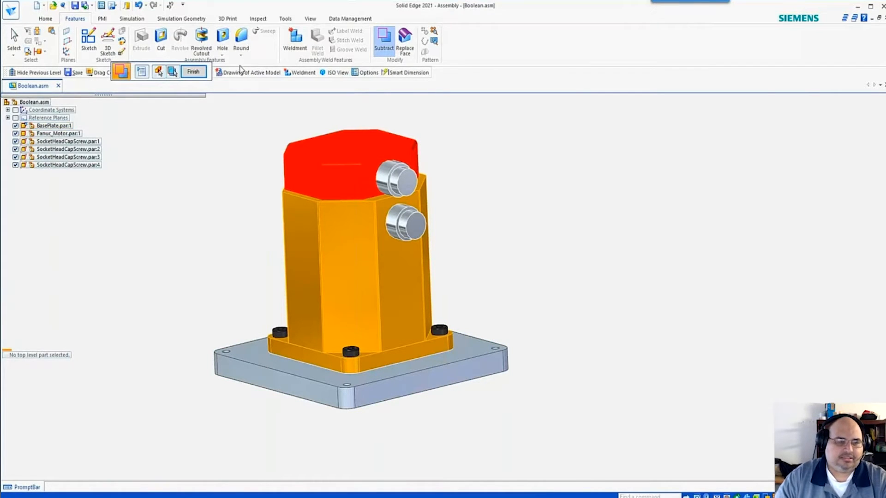
{"action": "left_click", "coordinate": [190, 71]}
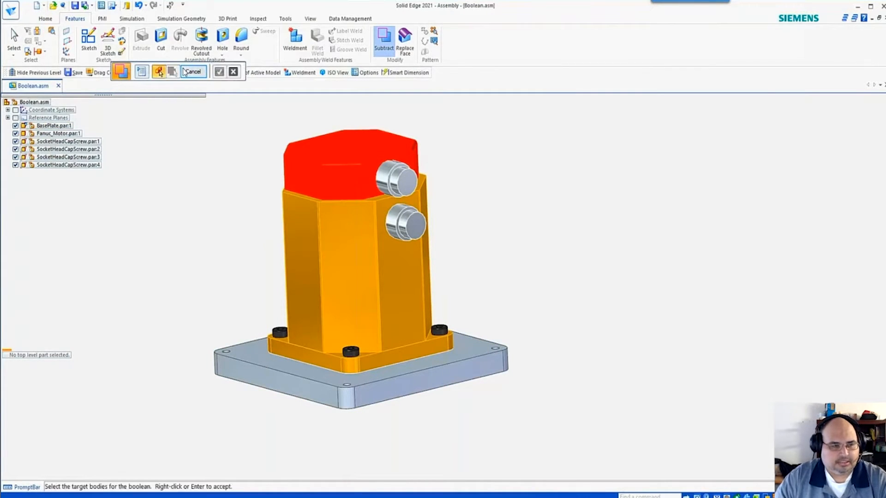
{"action": "left_click", "coordinate": [192, 72]}
Hide the Fanuc motor and SocketHeadCapScrew.par:3 to examine the recess and screw holes cut in the base plate
{"action": "left_click", "coordinate": [15, 126]}
{"action": "left_click", "coordinate": [16, 126]}
{"action": "left_click", "coordinate": [16, 133]}
{"action": "middle_click_drag", "start_coordinate": [221, 222], "coordinate": [236, 306]}
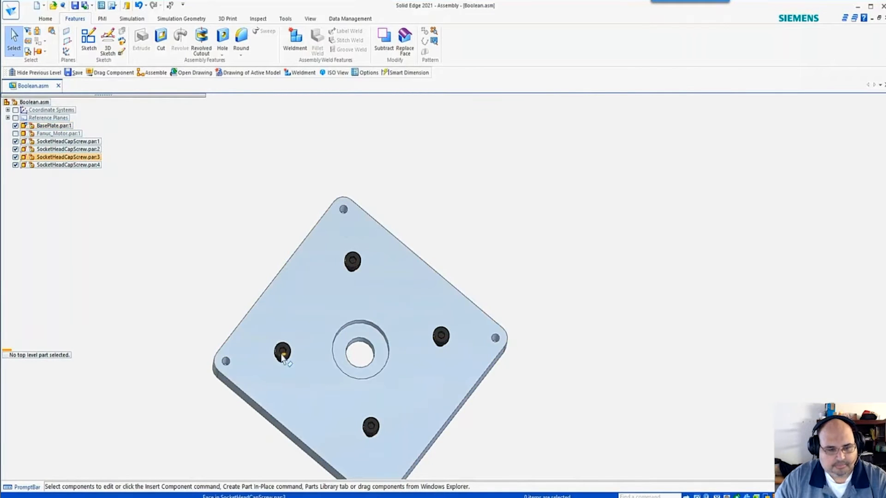
{"action": "middle_click_drag", "start_coordinate": [310, 328], "coordinate": [310, 273]}
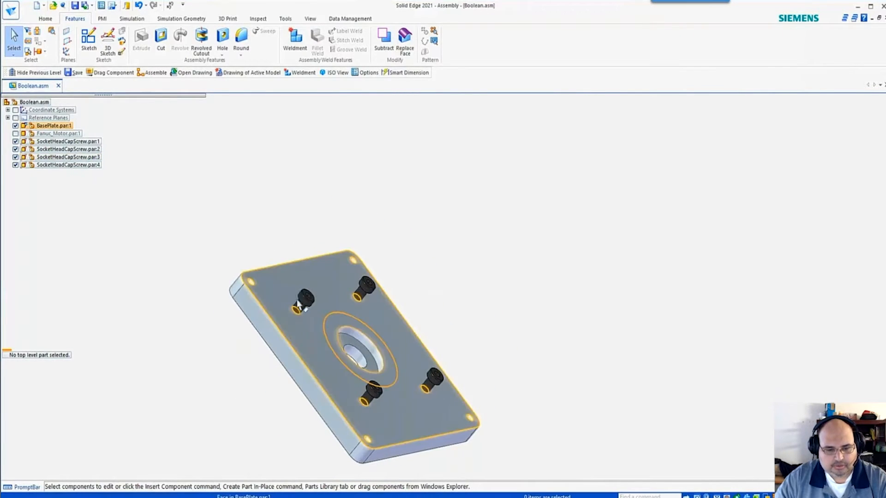
{"action": "left_click_drag", "start_coordinate": [264, 222], "coordinate": [343, 351]}
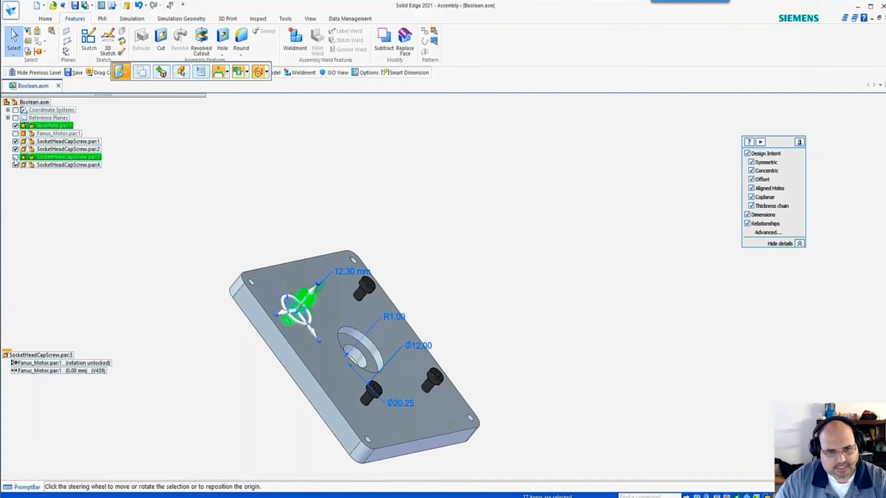
{"action": "left_click", "coordinate": [282, 228]}
{"action": "middle_click_drag", "start_coordinate": [285, 235], "coordinate": [261, 247]}
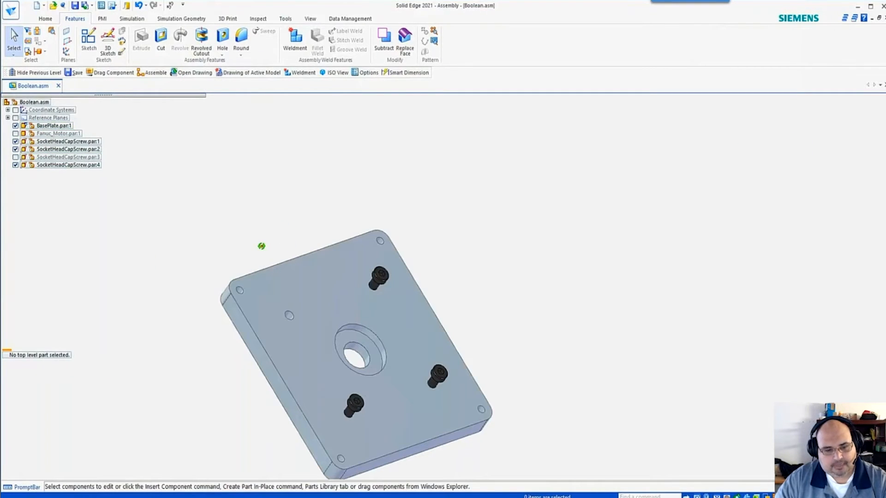
Show SocketHeadCapScrew.par:3 again and undo the assembly-level subtraction, bringing back the motor
{"action": "left_click", "coordinate": [15, 158]}
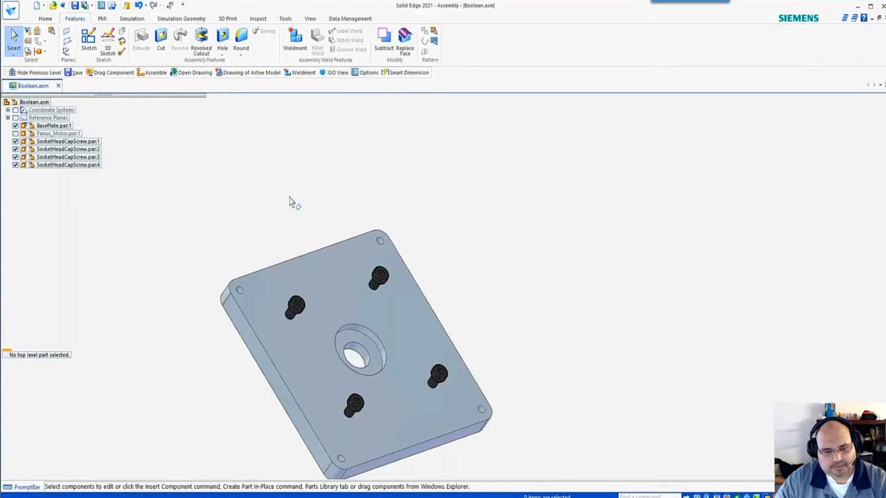
{"action": "key", "text": "ctrl+z"}
{"action": "middle_click_drag", "start_coordinate": [290, 202], "coordinate": [294, 177]}
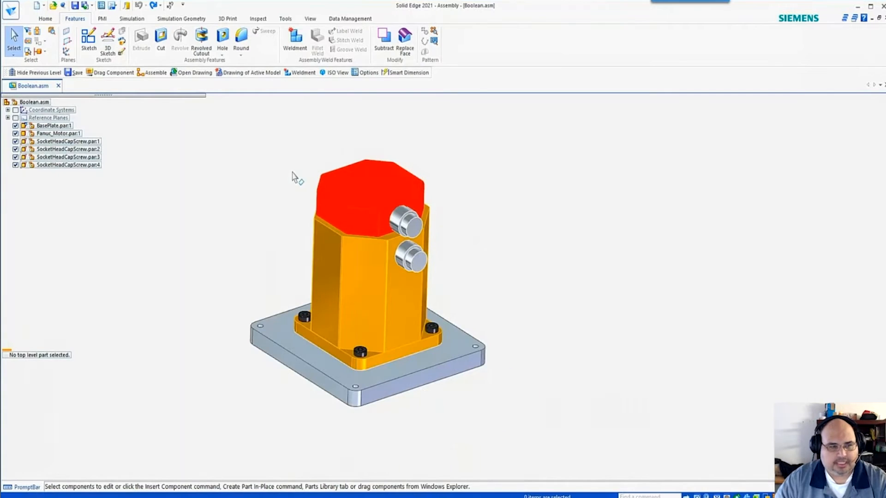
Start an assembly-level Subtract with synchronous subtractions disabled, hole recognition on, and links for ordered operations maintained
{"action": "left_click", "coordinate": [383, 42]}
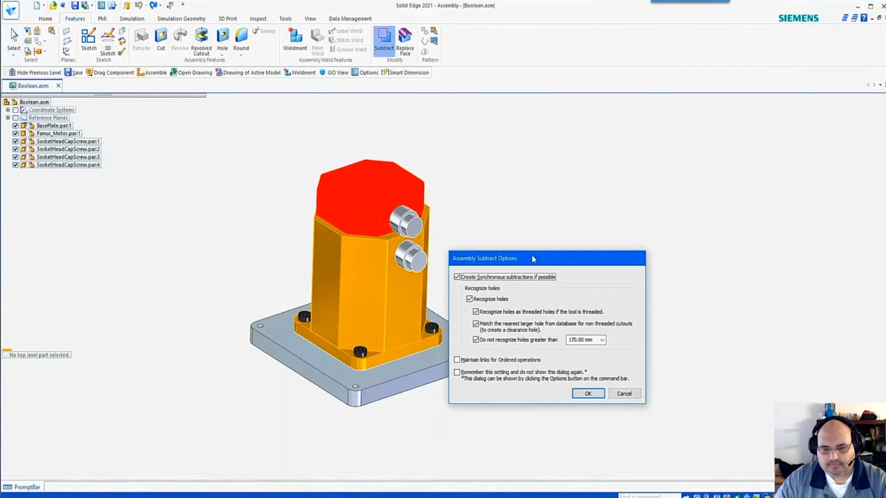
{"action": "left_click_drag", "start_coordinate": [532, 263], "coordinate": [623, 205]}
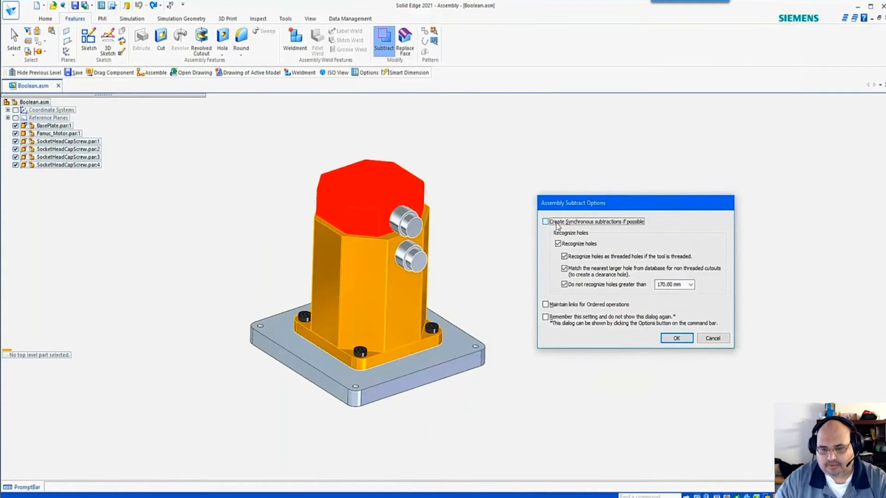
{"action": "left_click", "coordinate": [568, 305]}
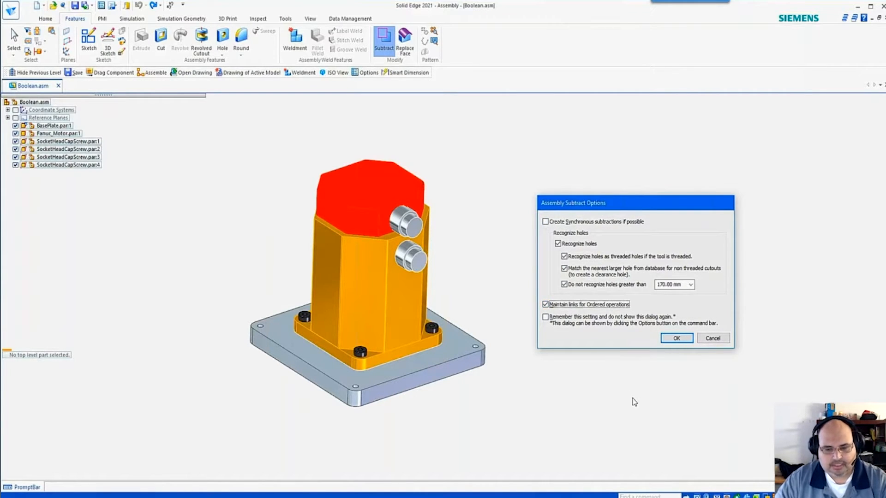
{"action": "left_click", "coordinate": [676, 338]}
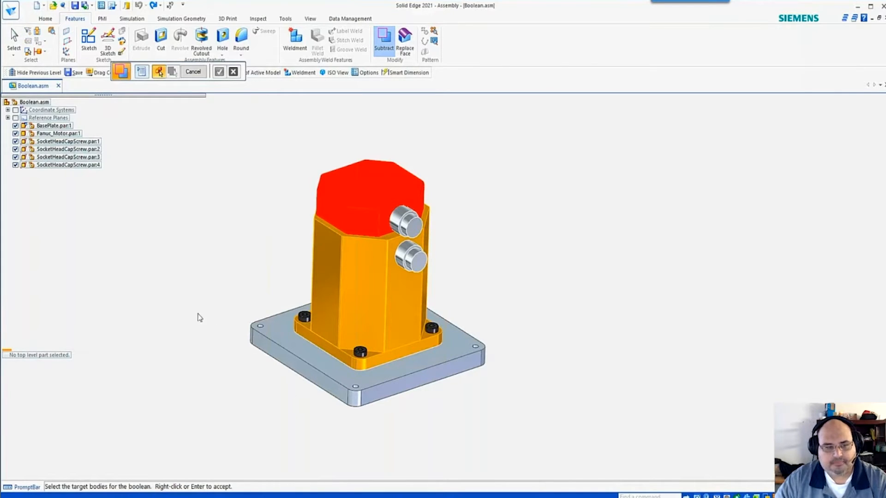
Subtract the Fanuc motor and the four cap screws from the base plate as a linked ordered operation
{"action": "left_click", "coordinate": [291, 341]}
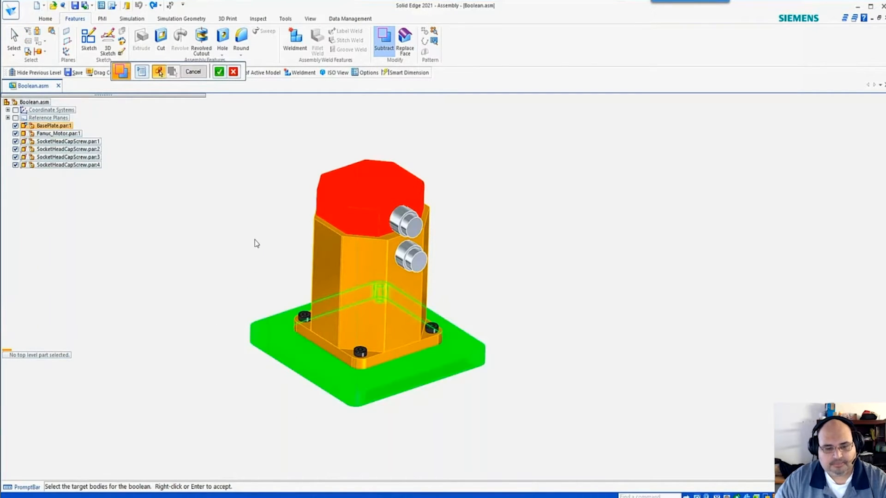
{"action": "left_click_drag", "start_coordinate": [279, 134], "coordinate": [463, 378]}
{"action": "right_click", "coordinate": [272, 232]}
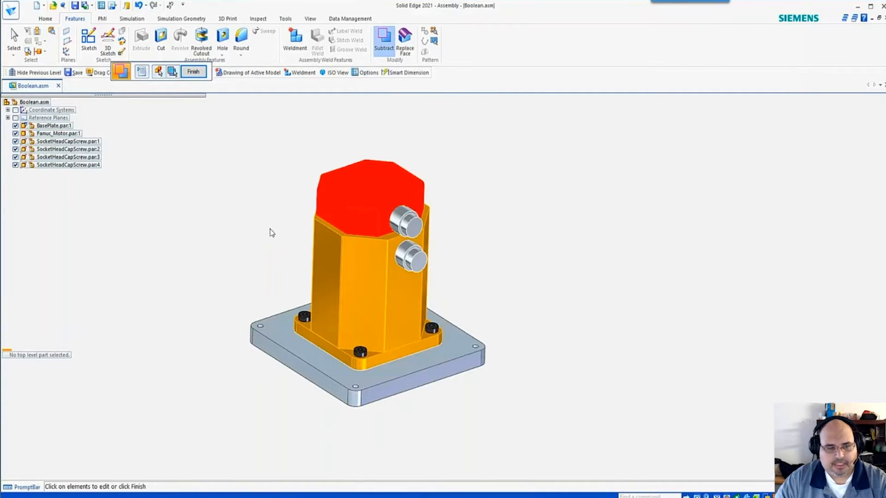
{"action": "left_click", "coordinate": [193, 72]}
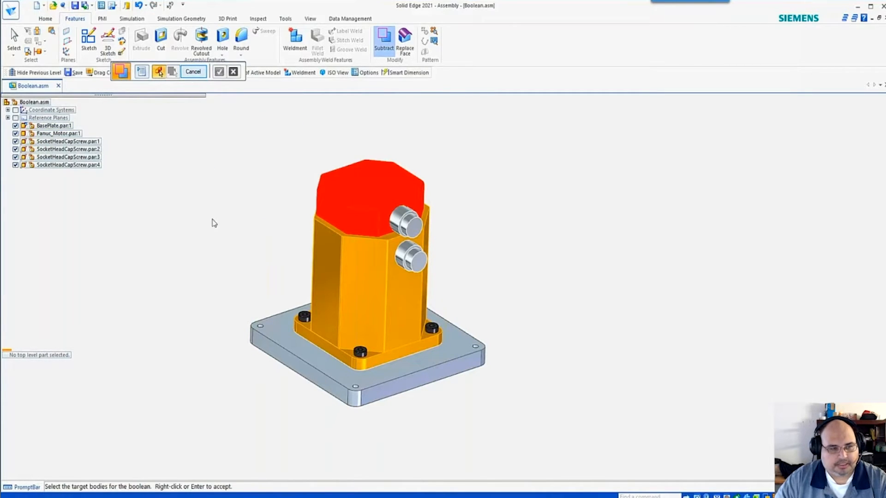
{"action": "left_click", "coordinate": [193, 72]}
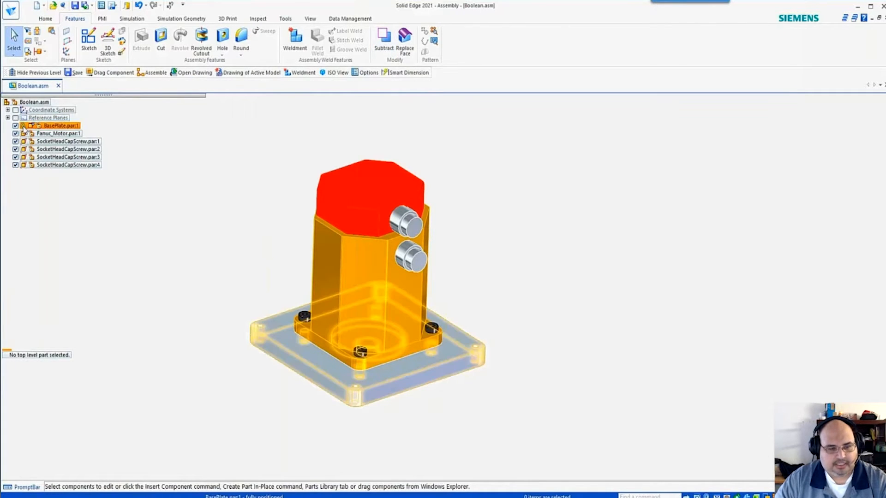
Open BasePlate.par in place to examine its ordered inter-part copies and Subtract feature, and return to the assembly
{"action": "left_click", "coordinate": [37, 127]}
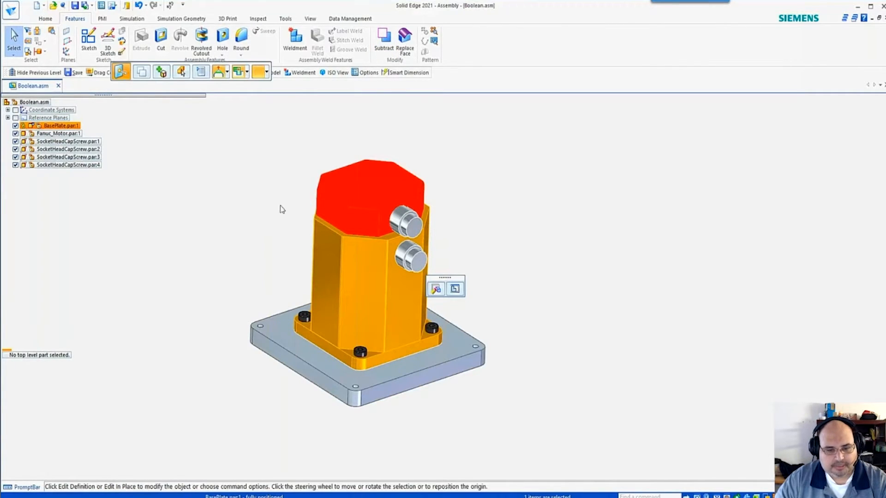
{"action": "left_click", "coordinate": [455, 291]}
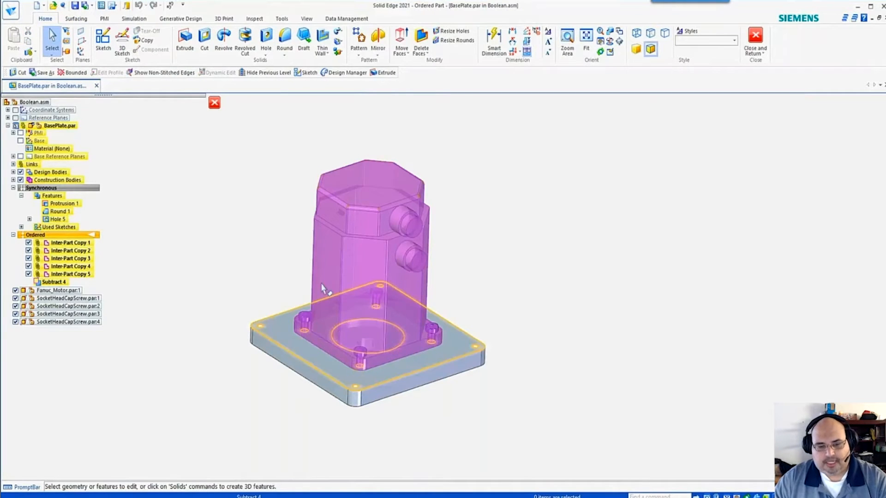
{"action": "left_click", "coordinate": [214, 103]}
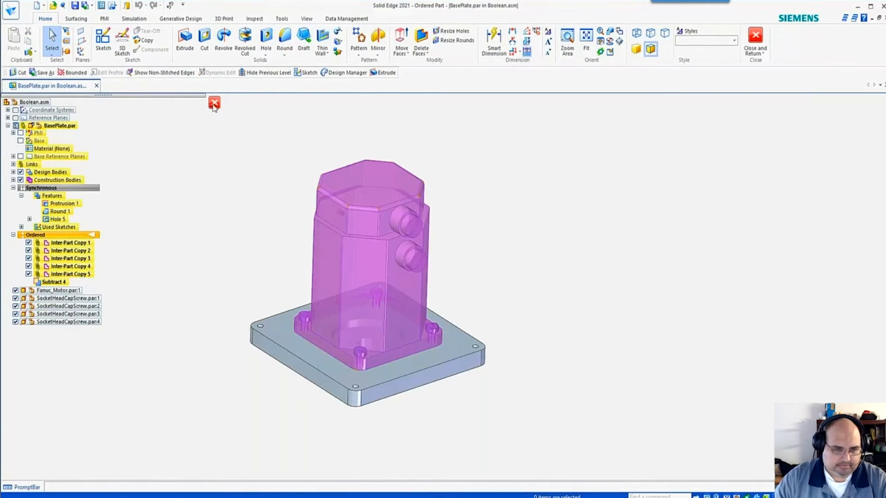
Move the motor flange's front side face outward about 35 mm
{"action": "scroll", "coordinate": [402, 356], "scroll_direction": "up", "scroll_amount": 4}
{"action": "left_click", "coordinate": [396, 360]}
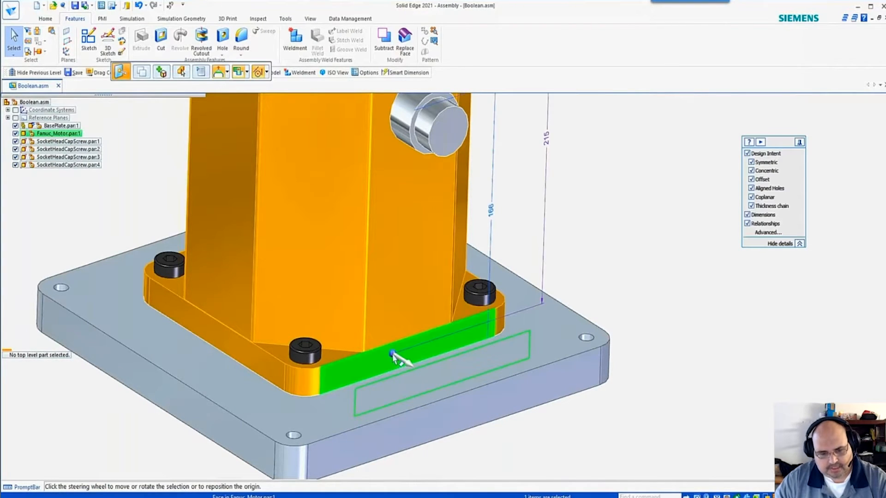
{"action": "left_click", "coordinate": [411, 368]}
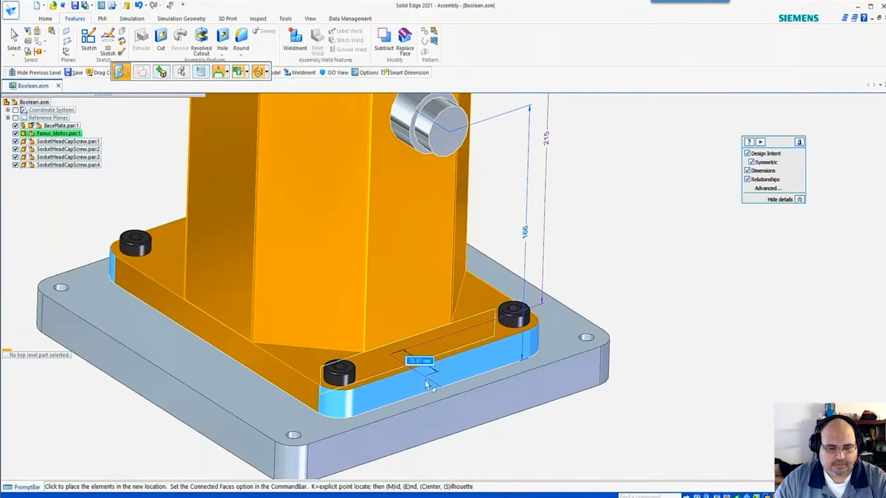
{"action": "left_click", "coordinate": [422, 371]}
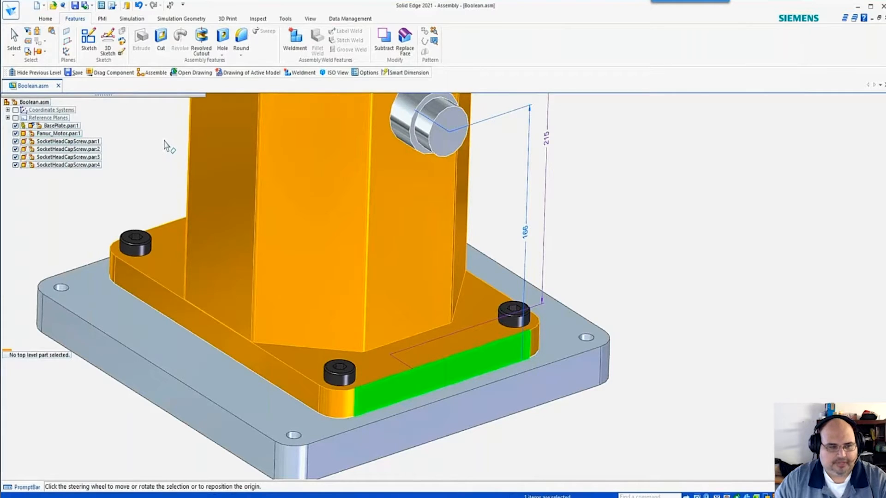
Edit BasePlate.par in place and hide Inter-Part Copy 1 to 5 and the other assembly components to examine the ordered subtraction
{"action": "scroll", "coordinate": [331, 233], "scroll_direction": "down", "scroll_amount": 5}
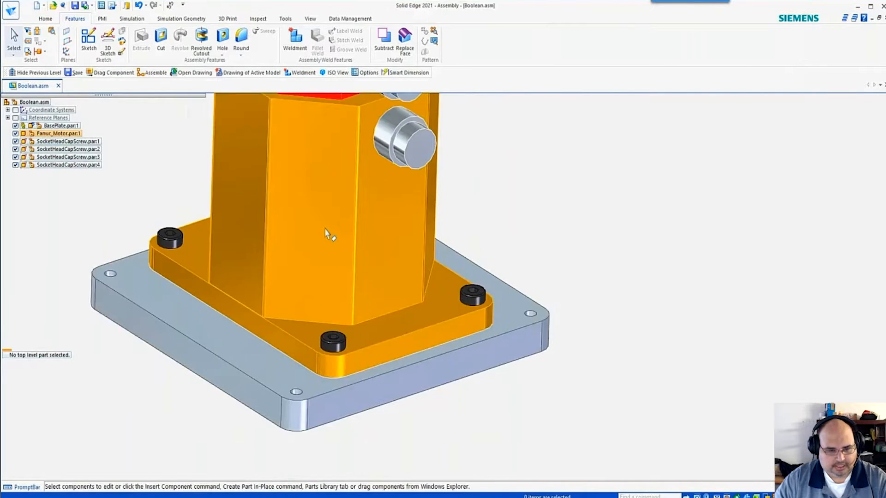
{"action": "left_click", "coordinate": [55, 126]}
{"action": "left_click", "coordinate": [55, 127]}
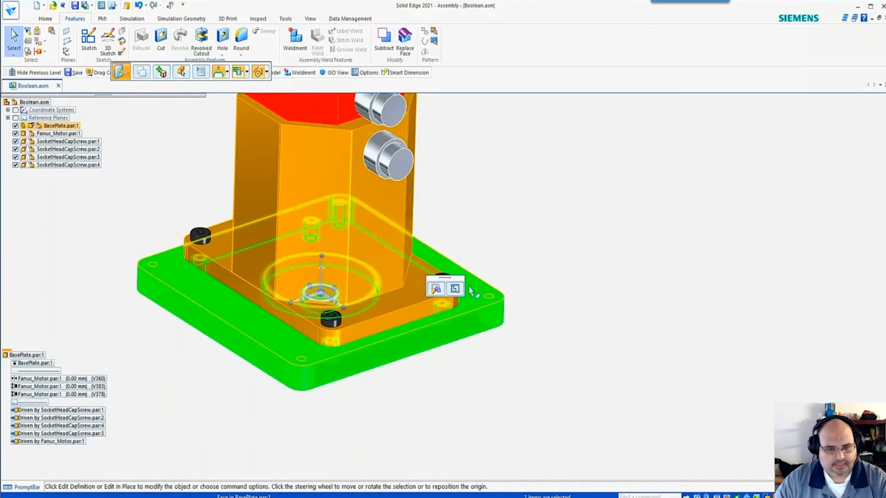
{"action": "left_click", "coordinate": [454, 289]}
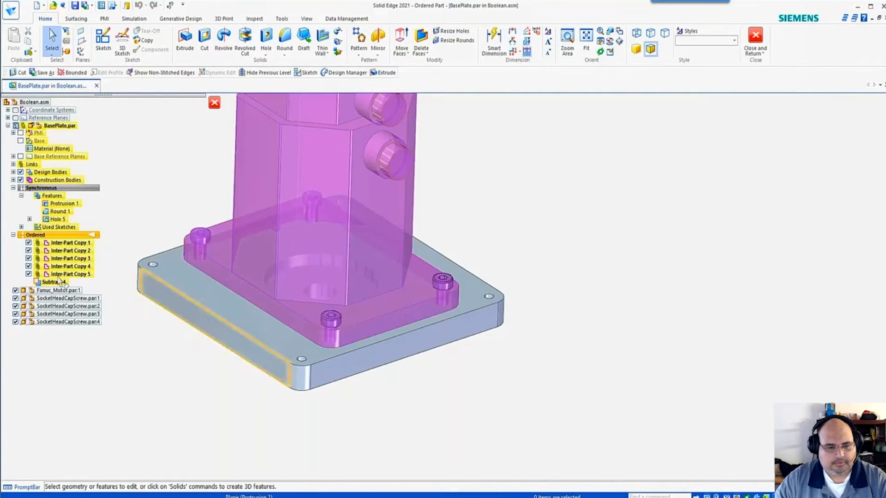
{"action": "left_click", "coordinate": [28, 244]}
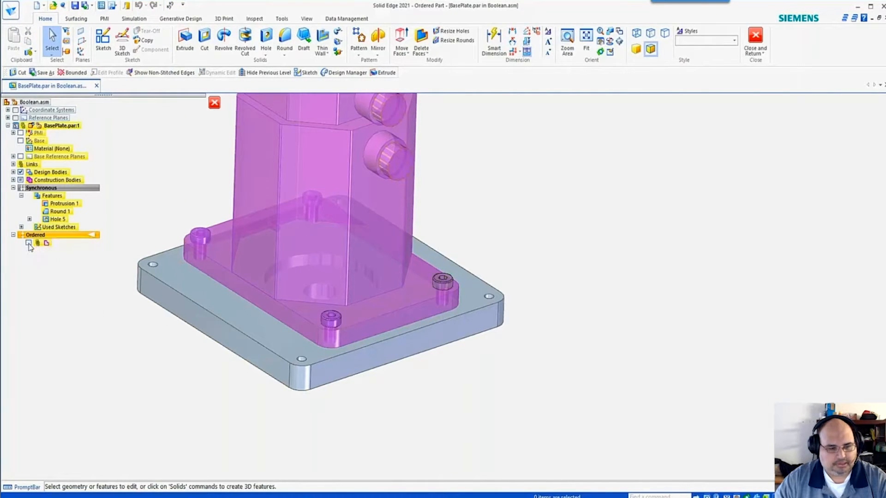
{"action": "left_click", "coordinate": [27, 250]}
{"action": "left_click", "coordinate": [28, 259]}
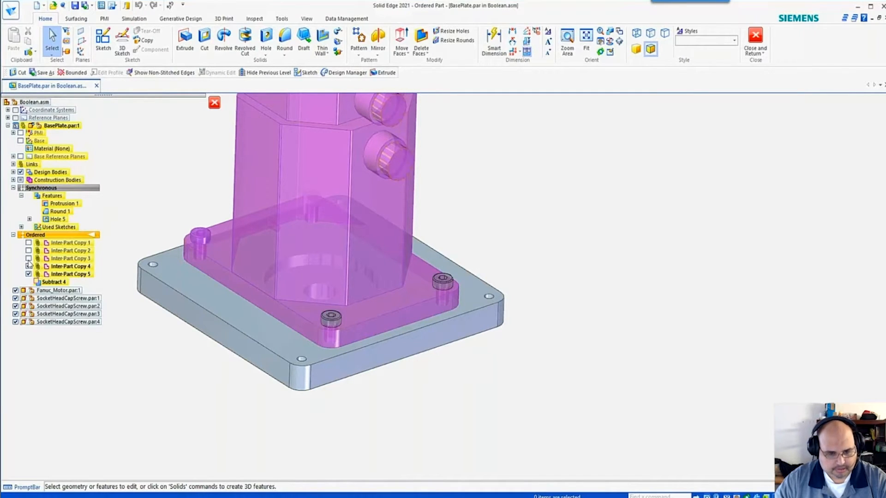
{"action": "left_click", "coordinate": [28, 266]}
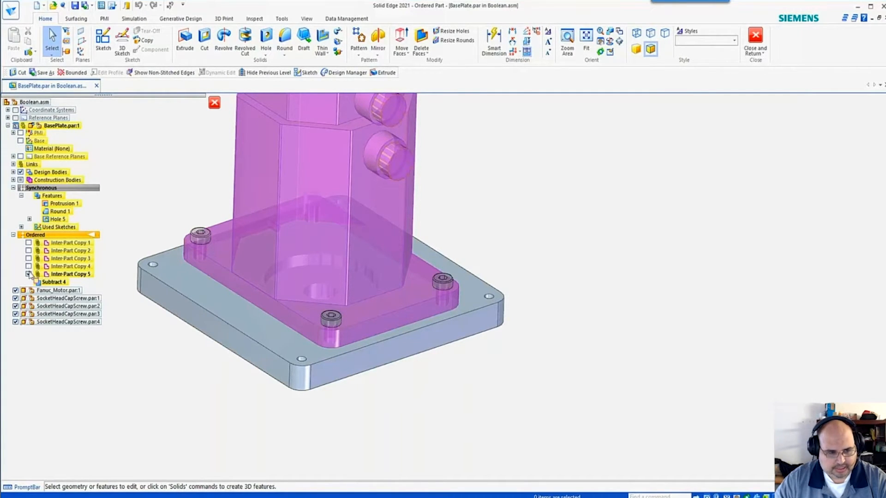
{"action": "left_click", "coordinate": [28, 274]}
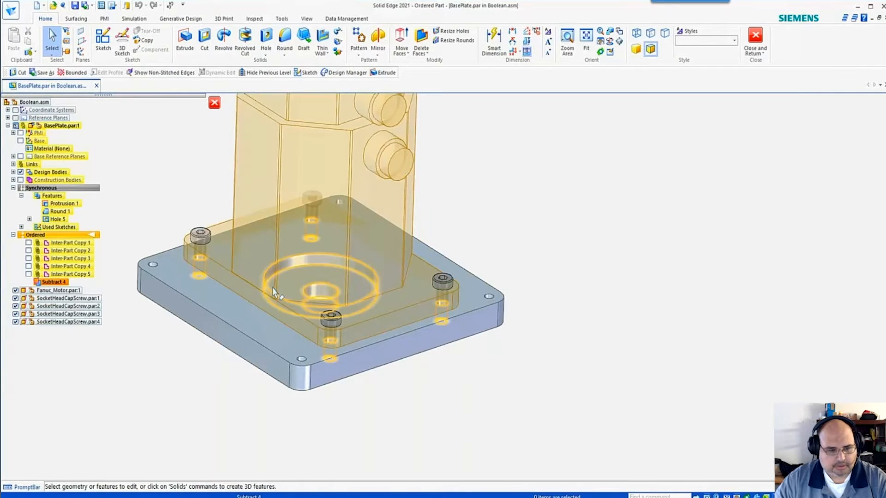
{"action": "middle_click_drag", "start_coordinate": [297, 302], "coordinate": [305, 324]}
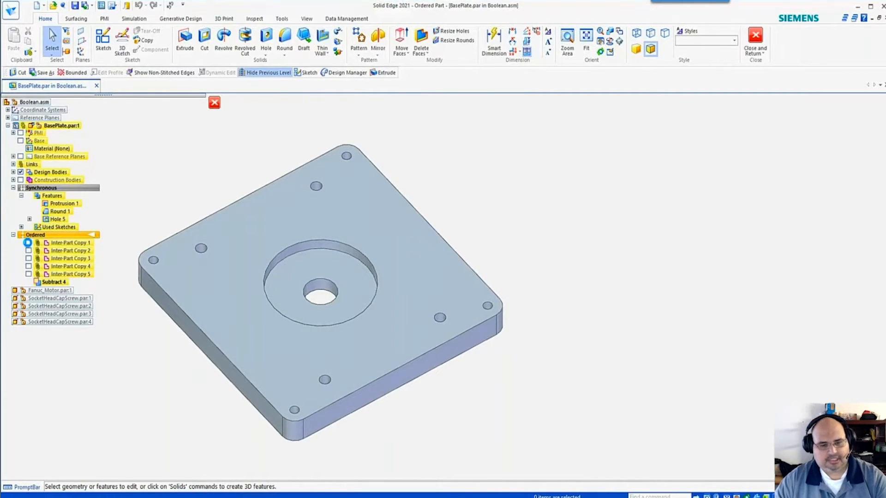
Show Inter-Part Copy 1 to 5 again in the base plate and return to the assembly
{"action": "left_click", "coordinate": [28, 242]}
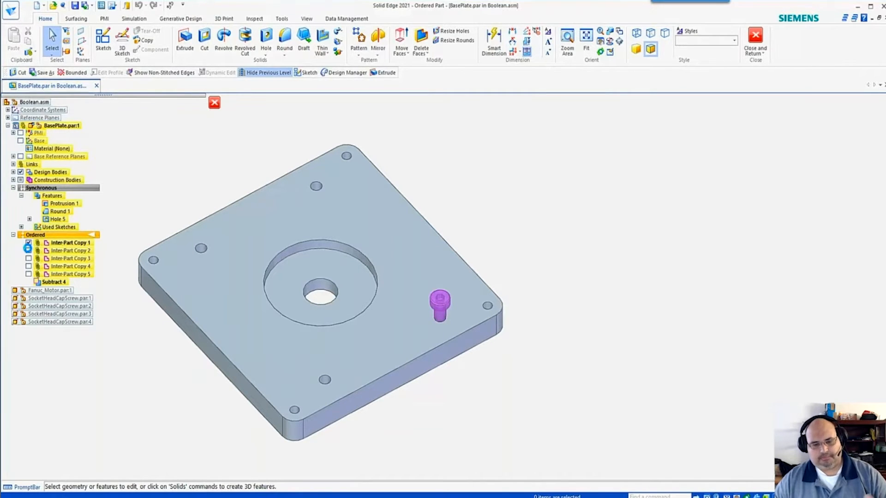
{"action": "left_click", "coordinate": [28, 251]}
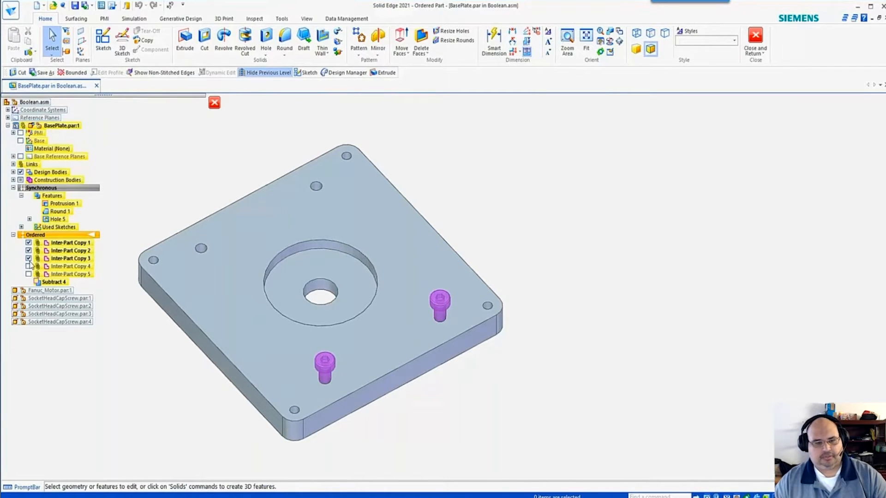
{"action": "left_click", "coordinate": [28, 258]}
{"action": "left_click", "coordinate": [28, 274]}
{"action": "left_click", "coordinate": [28, 266]}
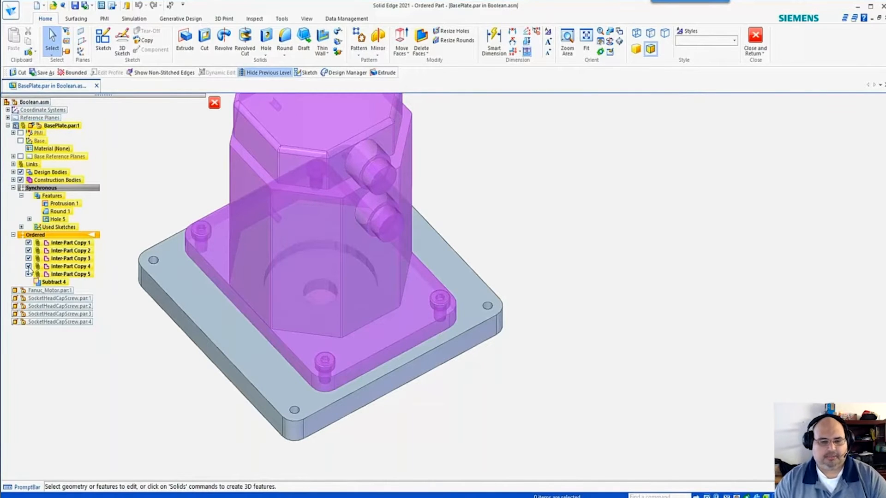
{"action": "scroll", "coordinate": [459, 346], "scroll_direction": "down", "scroll_amount": 2}
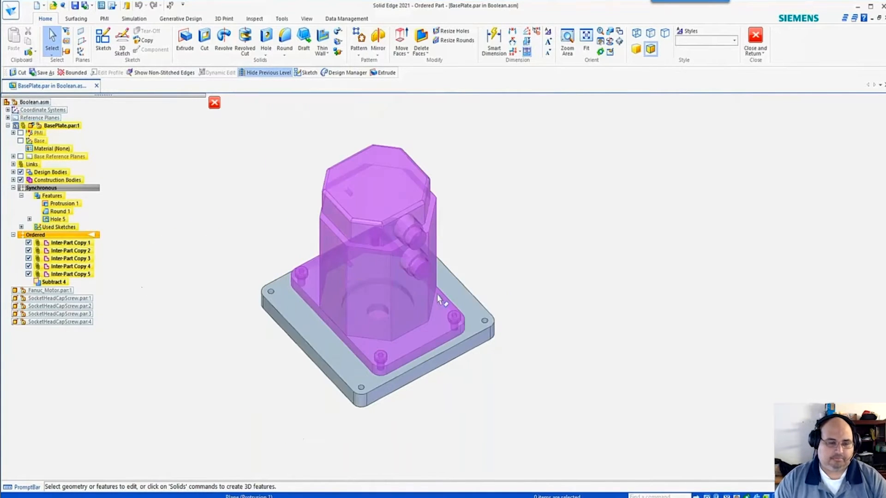
{"action": "left_click", "coordinate": [214, 103]}
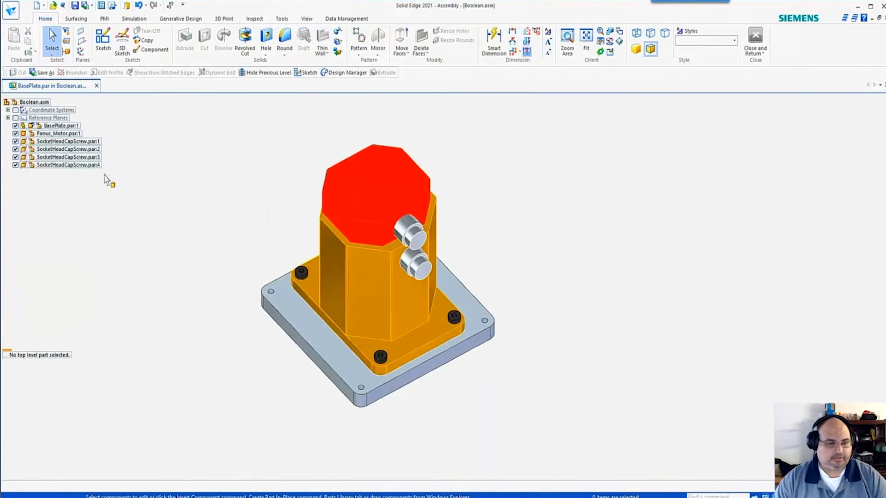
Hide the Fanuc motor to examine the cap screws' positions and the recess in the base plate
{"action": "left_click", "coordinate": [15, 133]}
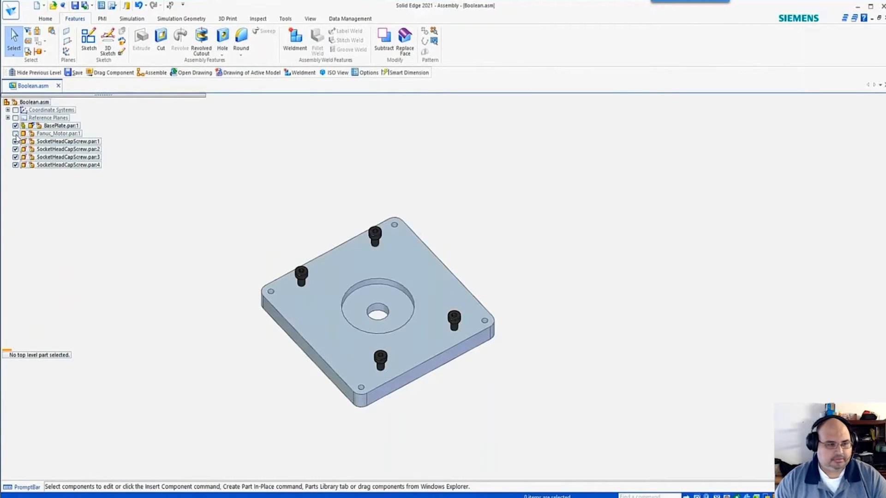
{"action": "left_click", "coordinate": [16, 134]}
{"action": "middle_click_drag", "start_coordinate": [375, 310], "coordinate": [347, 285]}
{"action": "scroll", "coordinate": [350, 283], "scroll_direction": "up", "scroll_amount": 2}
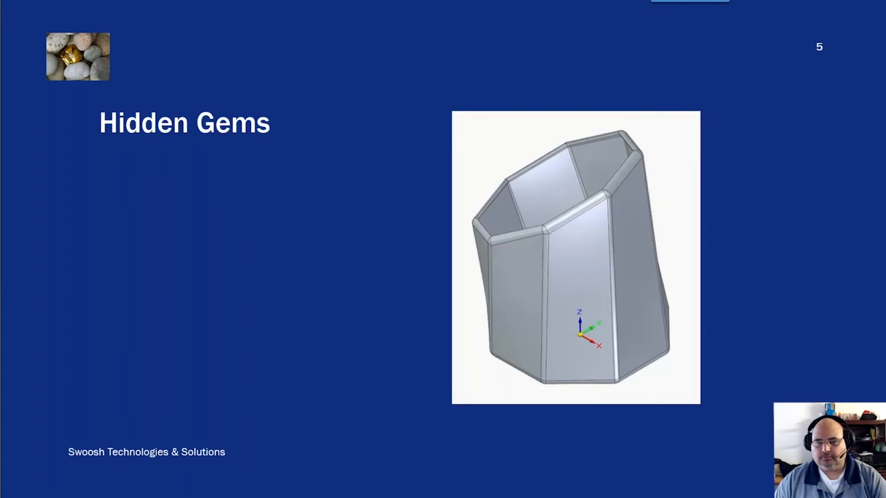
{"action": "key", "text": "Right"}
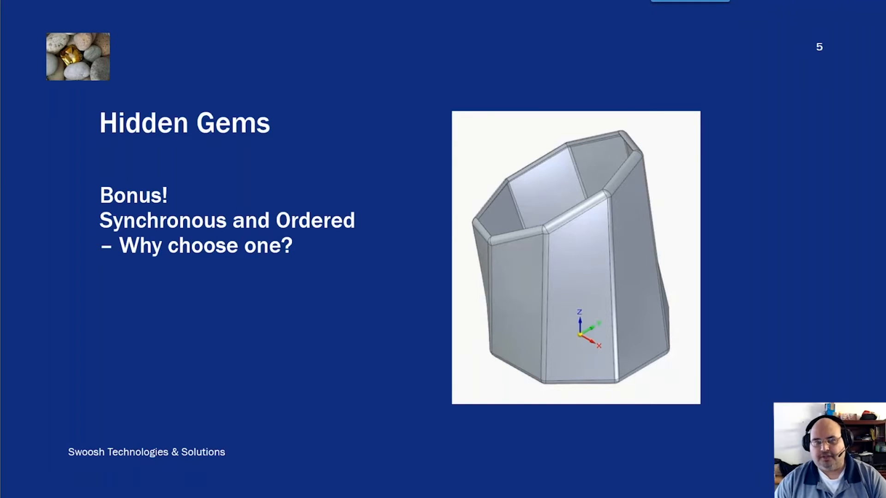
{"action": "key", "text": "Escape"}
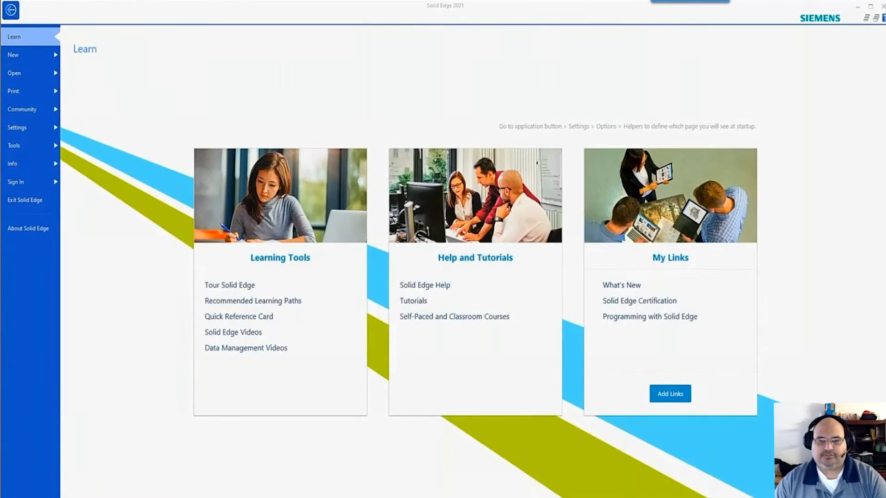
Create a new part document from the ANSI Inch Part template
{"action": "left_click", "coordinate": [37, 59]}
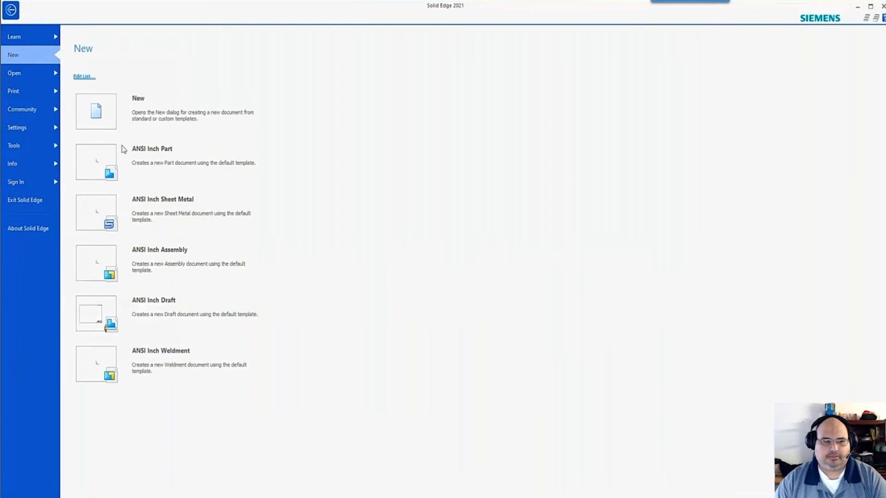
{"action": "left_click", "coordinate": [103, 166]}
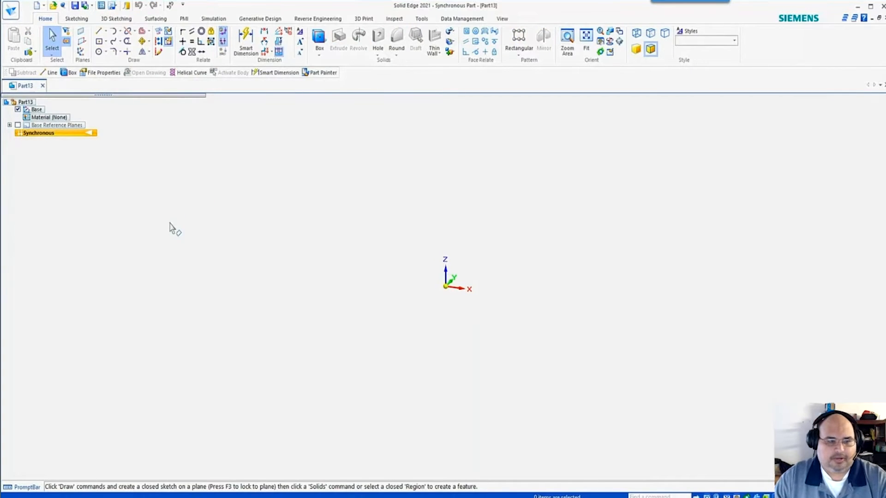
{"action": "right_click", "coordinate": [53, 135]}
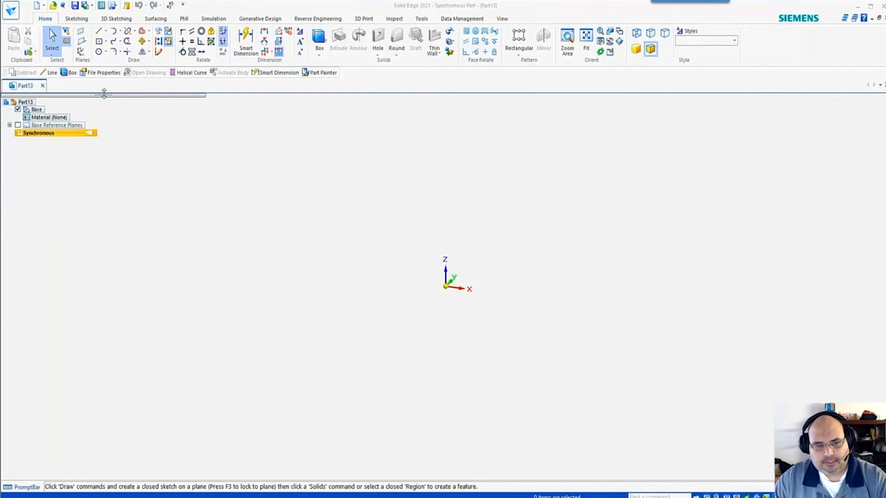
{"action": "left_click", "coordinate": [105, 52]}
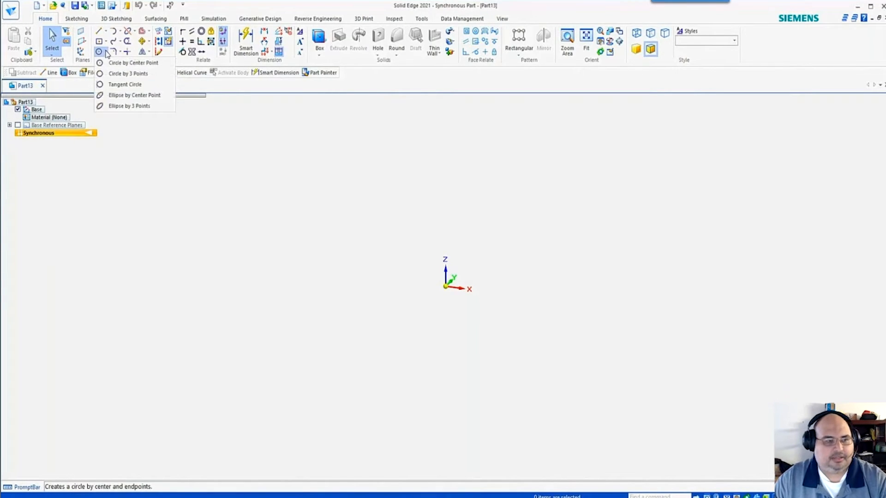
{"action": "right_click", "coordinate": [56, 133]}
{"action": "left_click", "coordinate": [237, 137]}
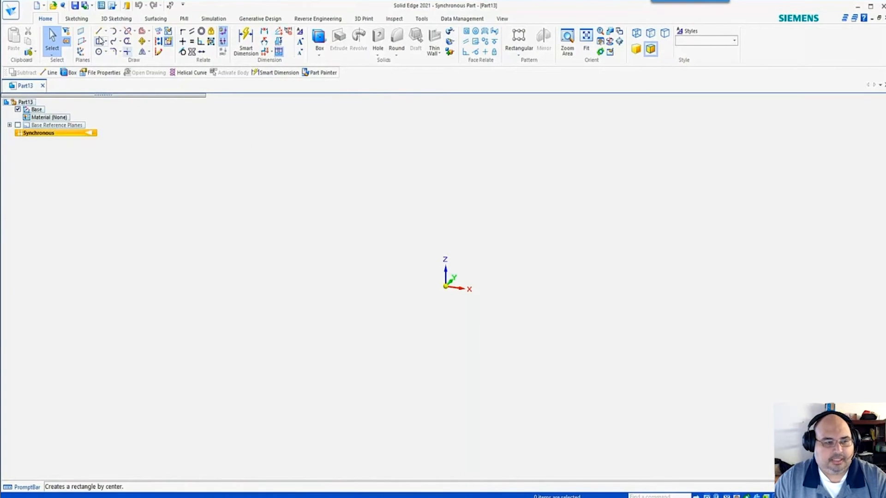
Sketch an eight-sided polygon centred on the origin in the XY plane, with a distance of about 3.31 in at 90°
{"action": "left_click", "coordinate": [105, 42]}
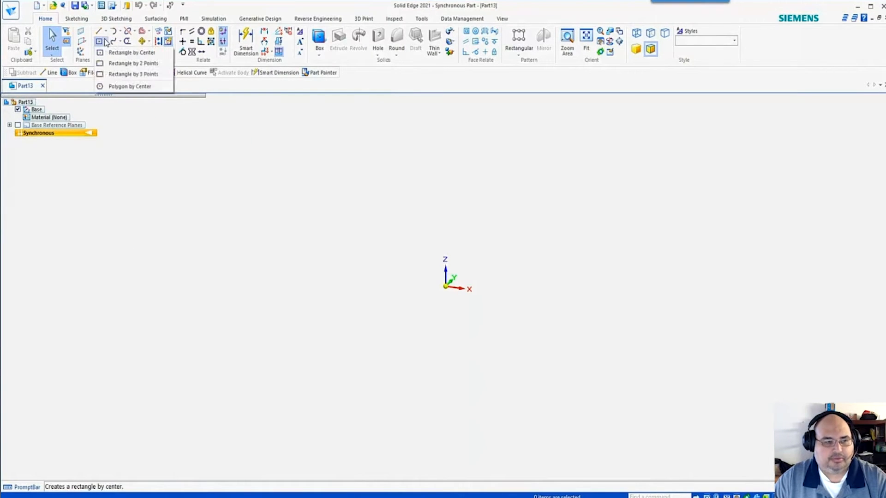
{"action": "left_click", "coordinate": [124, 86]}
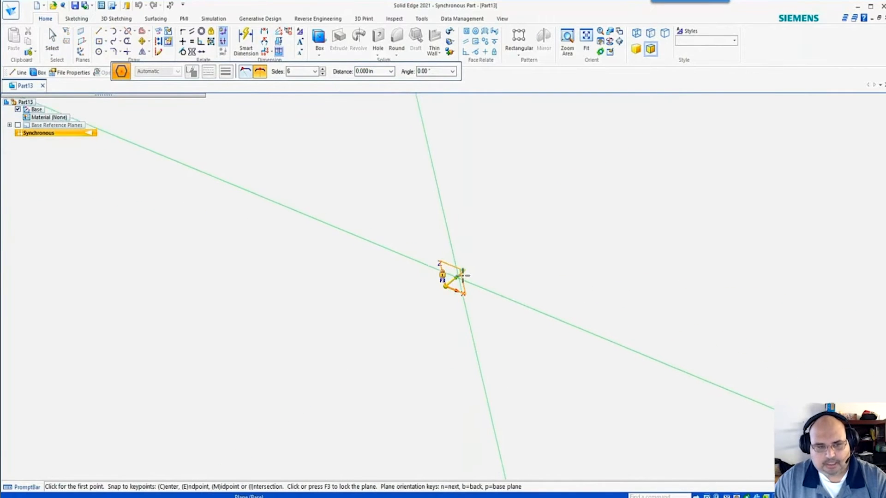
{"action": "left_click", "coordinate": [462, 276]}
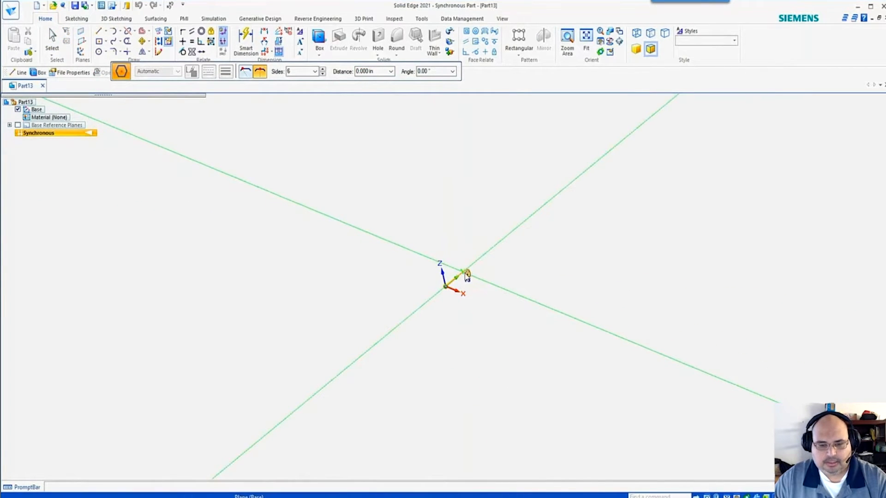
{"action": "left_click", "coordinate": [445, 287]}
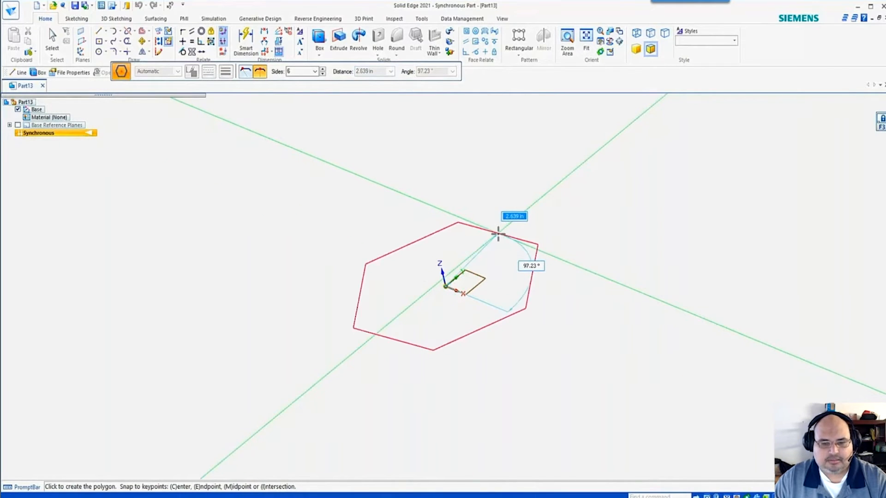
{"action": "left_click", "coordinate": [303, 71]}
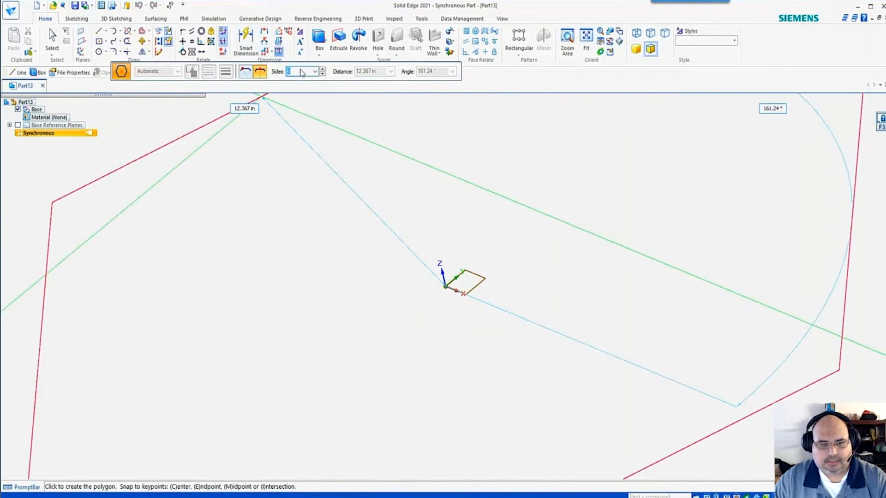
{"action": "key", "text": "Return"}
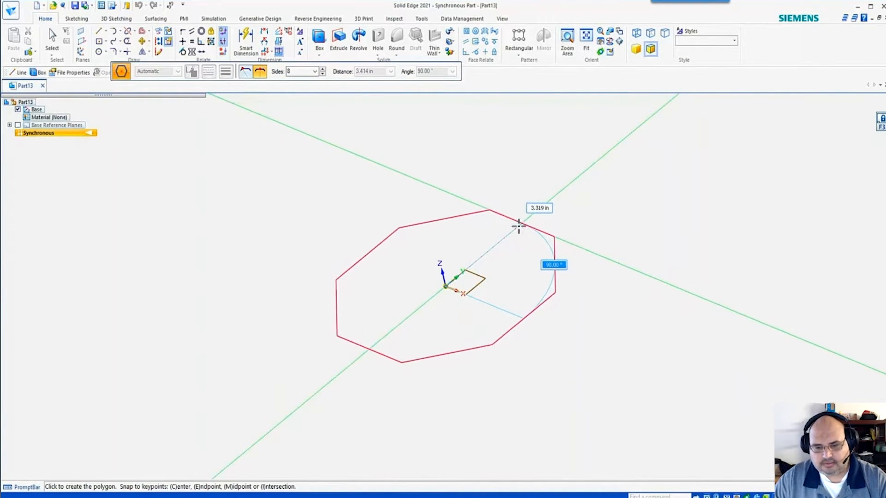
{"action": "left_click", "coordinate": [522, 224]}
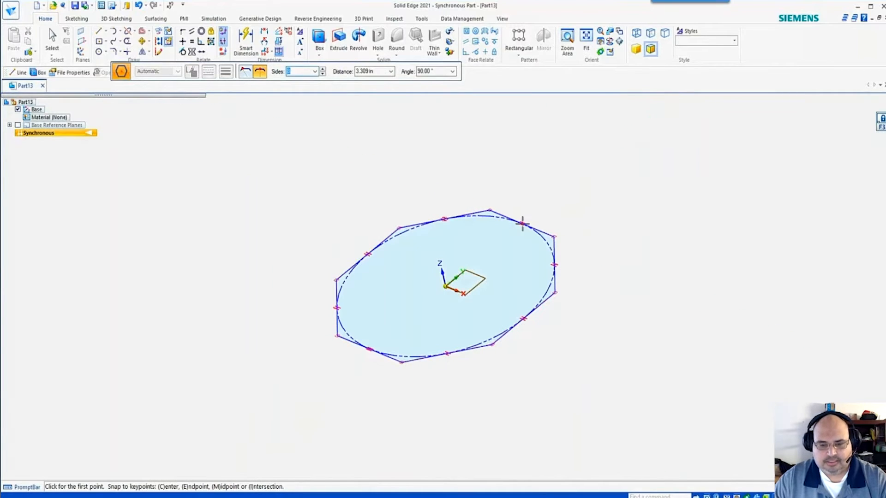
{"action": "key", "text": "Escape"}
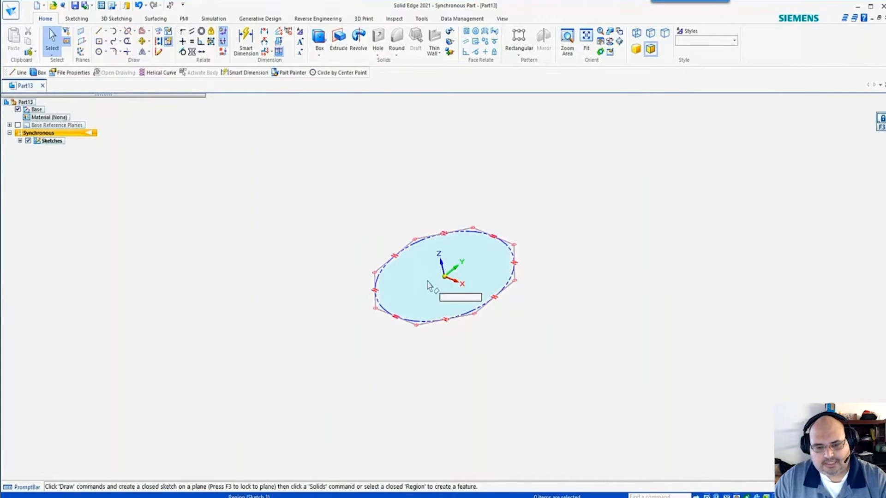
Copy the octagon sketch straight up along the Z axis, keeping the original at the origin
{"action": "scroll", "coordinate": [429, 283], "scroll_direction": "down", "scroll_amount": 3}
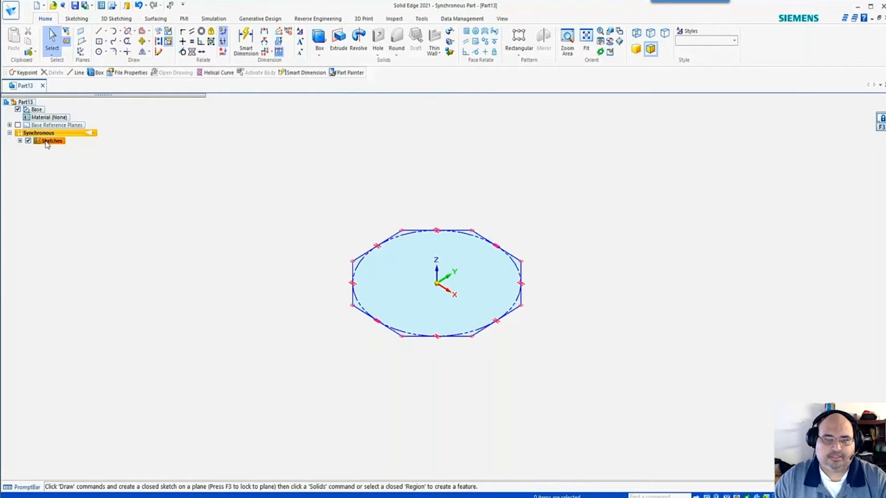
{"action": "left_click", "coordinate": [20, 141]}
{"action": "left_click", "coordinate": [64, 149]}
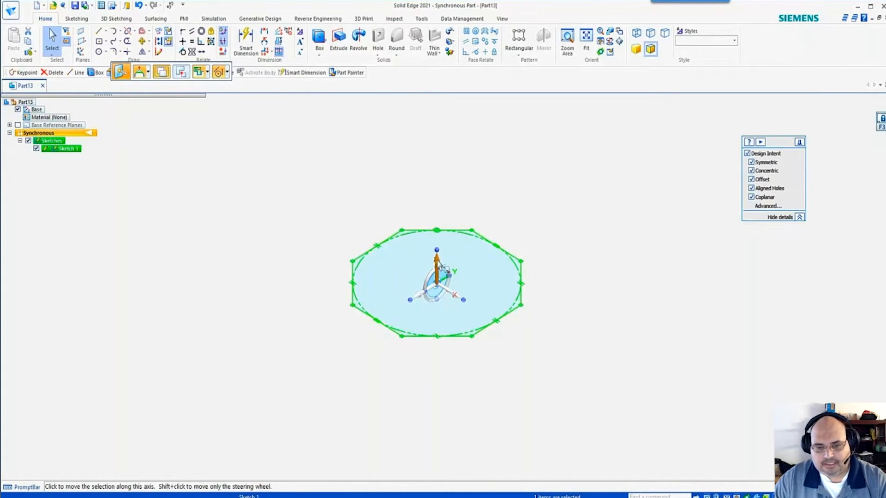
{"action": "left_click", "coordinate": [438, 286]}
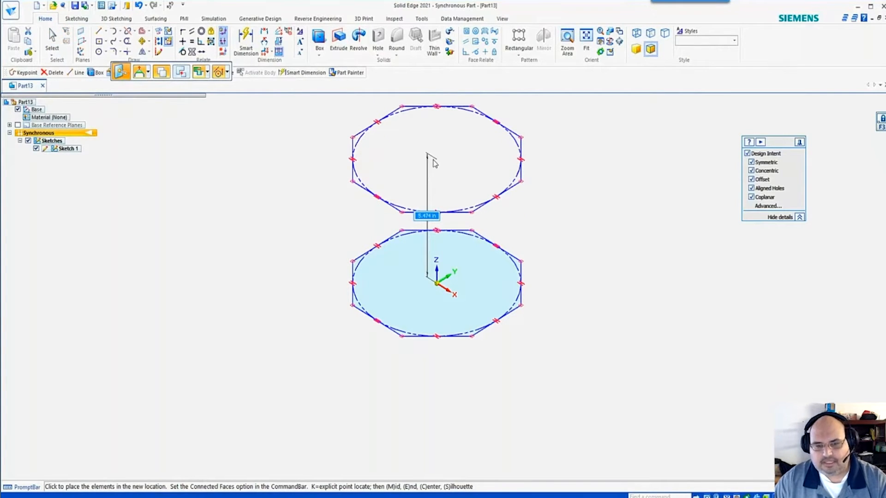
{"action": "left_click", "coordinate": [434, 161]}
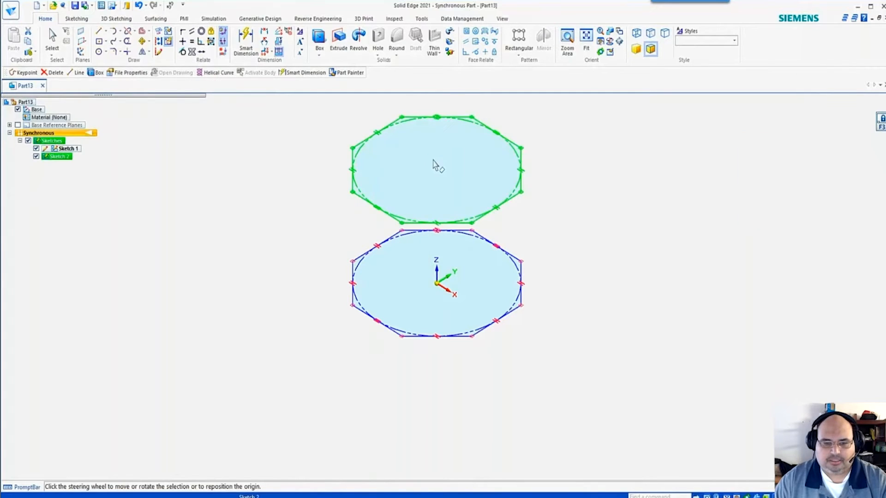
{"action": "left_click", "coordinate": [338, 173]}
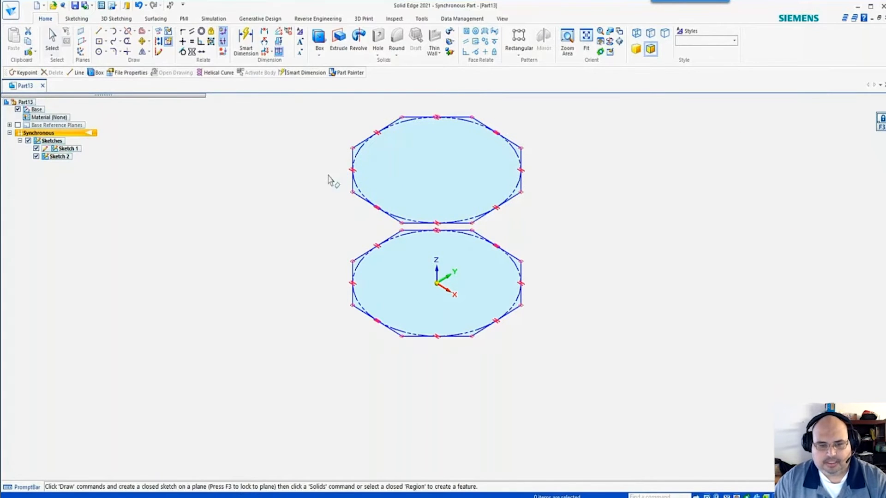
Switch to ordered modeling and create a lofted protrusion between the lower and upper octagon sketches
{"action": "right_click", "coordinate": [69, 134]}
{"action": "left_click", "coordinate": [110, 234]}
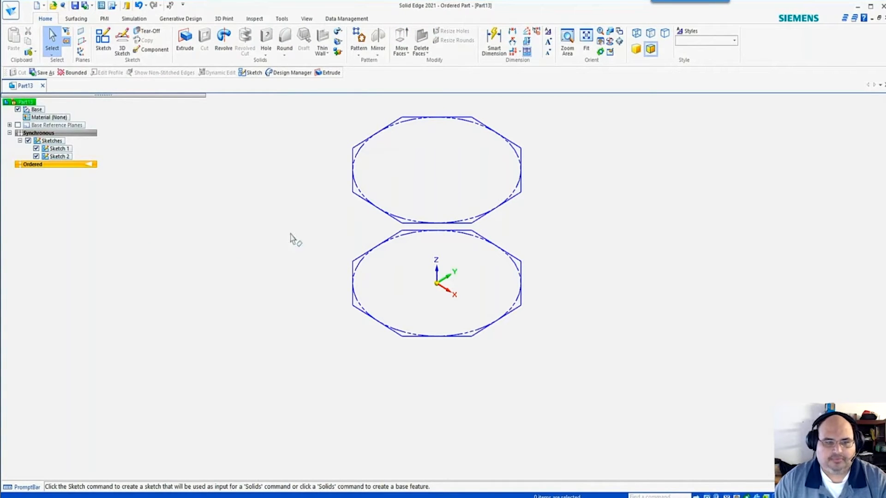
{"action": "left_click", "coordinate": [344, 35]}
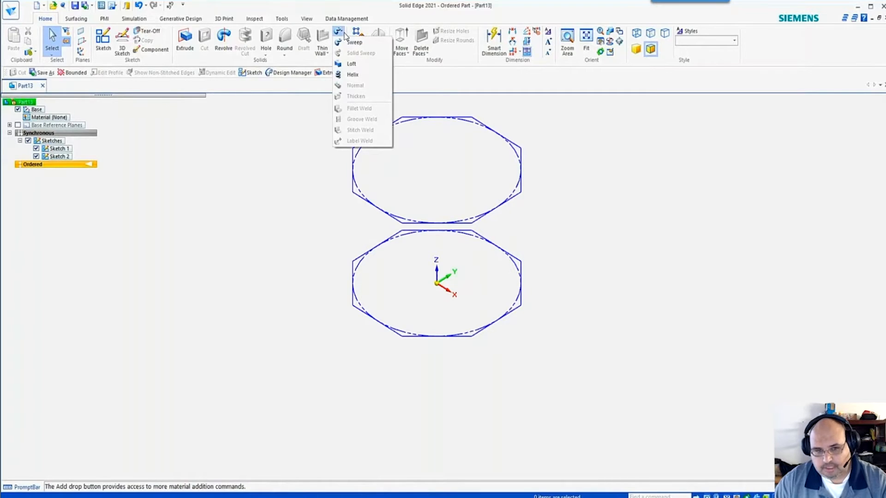
{"action": "left_click", "coordinate": [355, 64]}
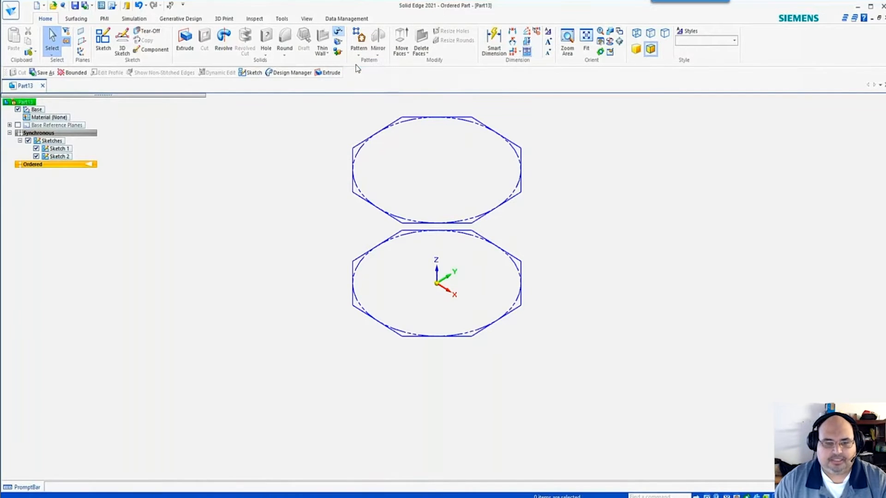
{"action": "left_click", "coordinate": [360, 314]}
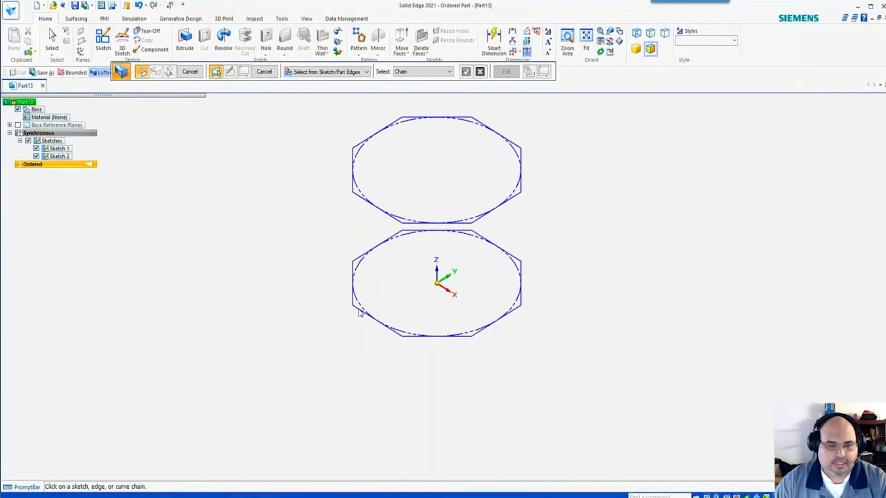
{"action": "left_click", "coordinate": [356, 198]}
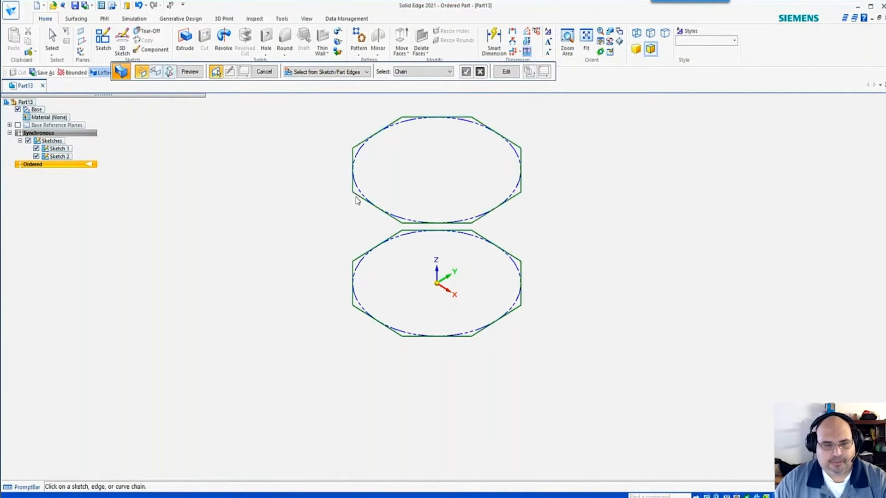
{"action": "left_click", "coordinate": [189, 71]}
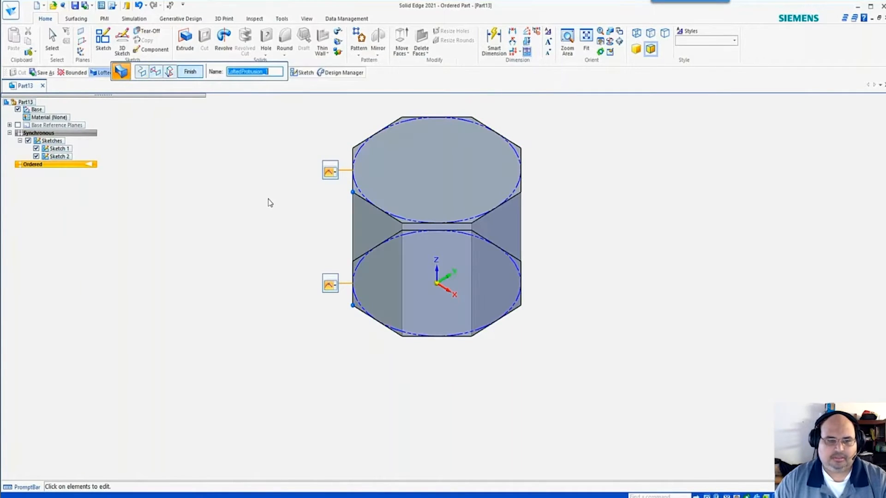
{"action": "mouse_move", "coordinate": [269, 200]}
{"action": "middle_mouse_down"}
{"action": "mouse_move", "coordinate": [323, 178]}
{"action": "mouse_move", "coordinate": [279, 194]}
{"action": "middle_mouse_up"}
{"action": "right_click", "coordinate": [279, 194]}
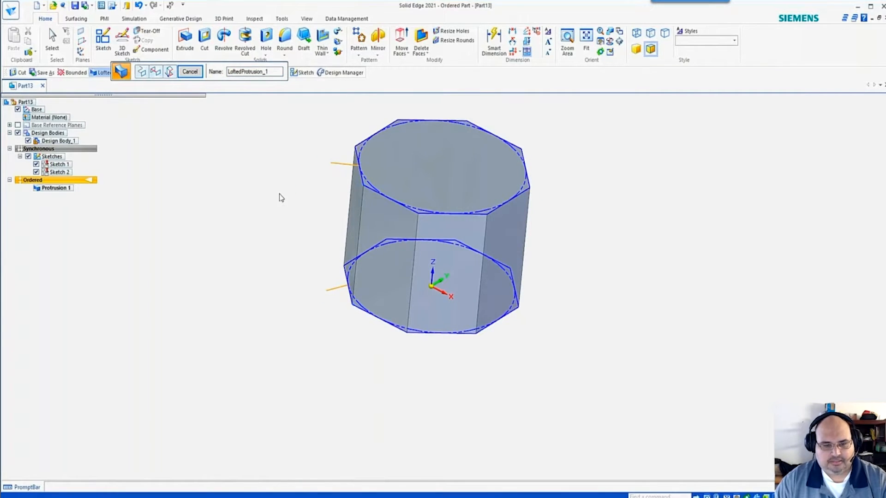
{"action": "left_click", "coordinate": [189, 72]}
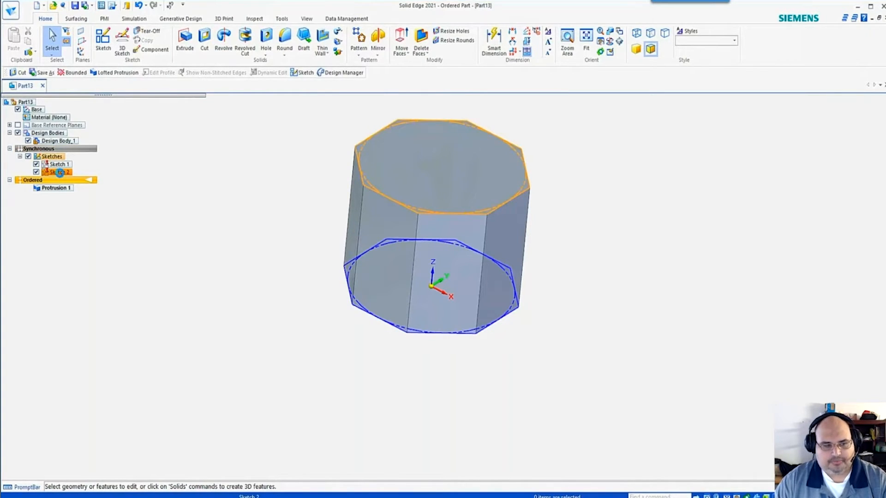
Rotate the upper octagon sketch freehand about the vertical axis with the steering wheel to twist the loft
{"action": "left_click", "coordinate": [59, 172]}
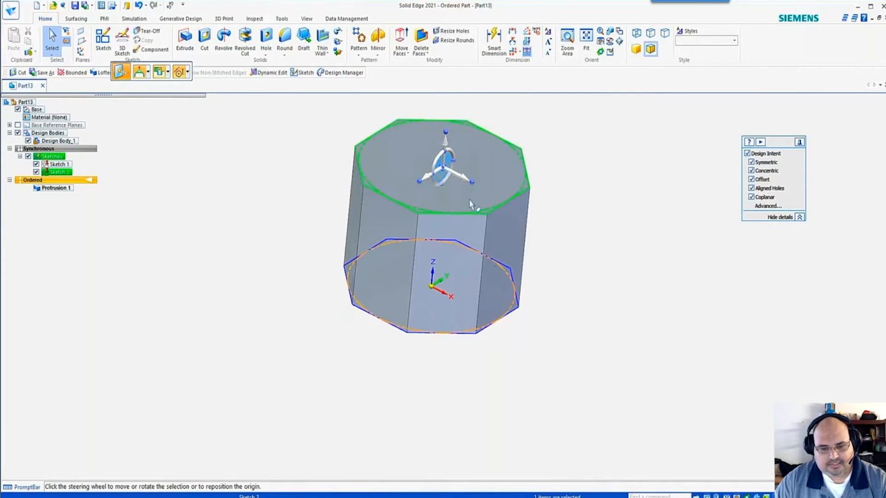
{"action": "scroll", "coordinate": [445, 166], "scroll_direction": "up", "scroll_amount": 1}
{"action": "left_click", "coordinate": [449, 162], "text": "shift"}
{"action": "left_click", "coordinate": [445, 164], "text": "shift"}
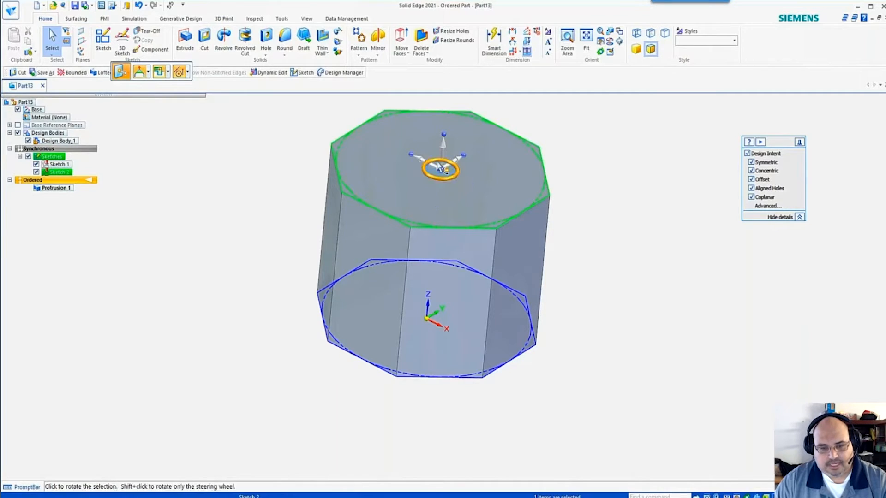
{"action": "left_click", "coordinate": [437, 179]}
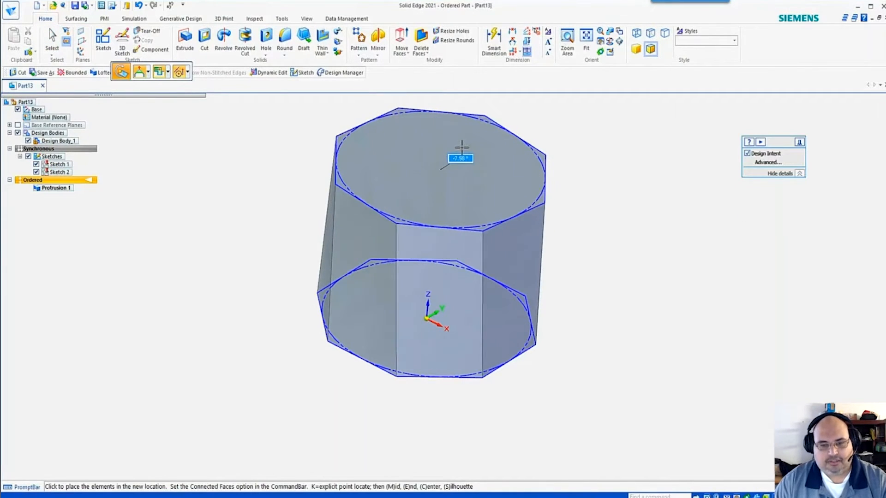
{"action": "left_click", "coordinate": [428, 166]}
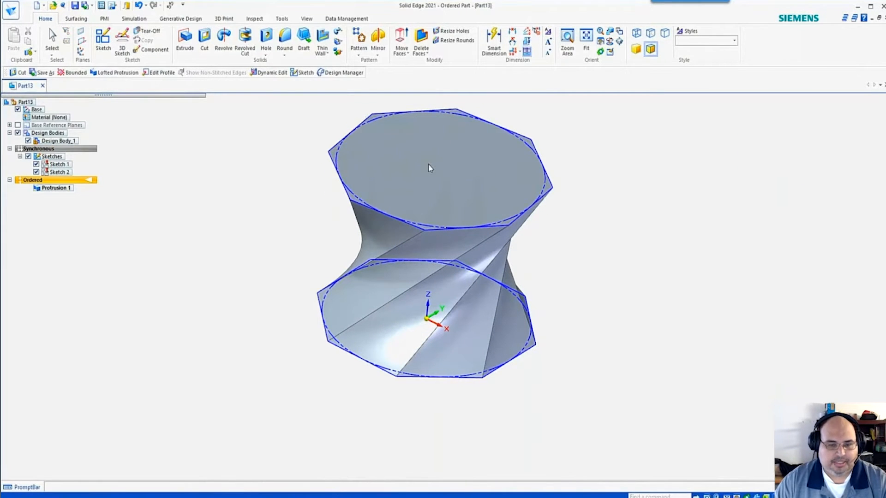
Undo the last rotation of the upper octagon sketch and clear the selection
{"action": "middle_click_drag", "start_coordinate": [513, 239], "coordinate": [538, 263]}
{"action": "key", "text": "ctrl+z"}
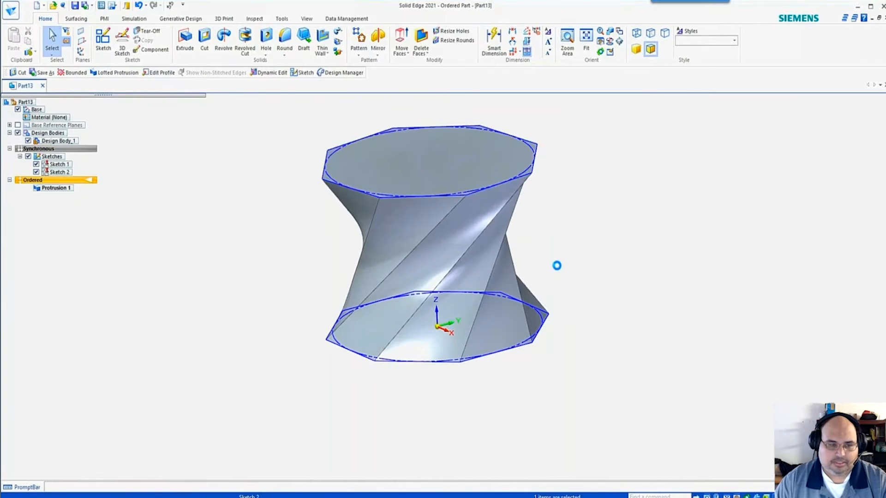
{"action": "left_click", "coordinate": [429, 171]}
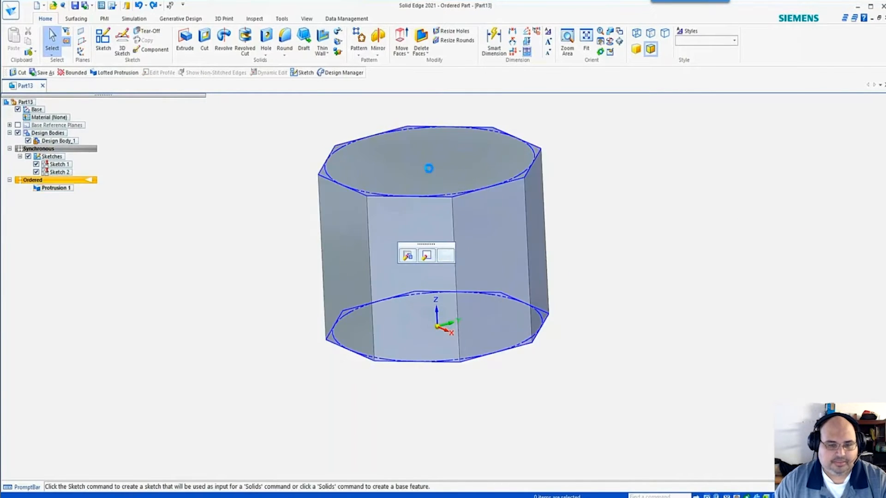
{"action": "left_click", "coordinate": [197, 165]}
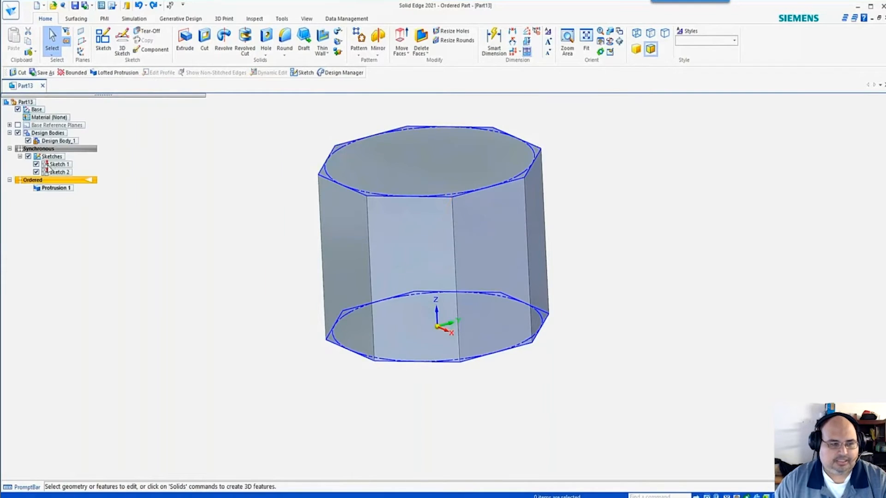
Tilt Sketch 2, the upper octagon, by 45 degrees about a horizontal axis
{"action": "left_click", "coordinate": [53, 165]}
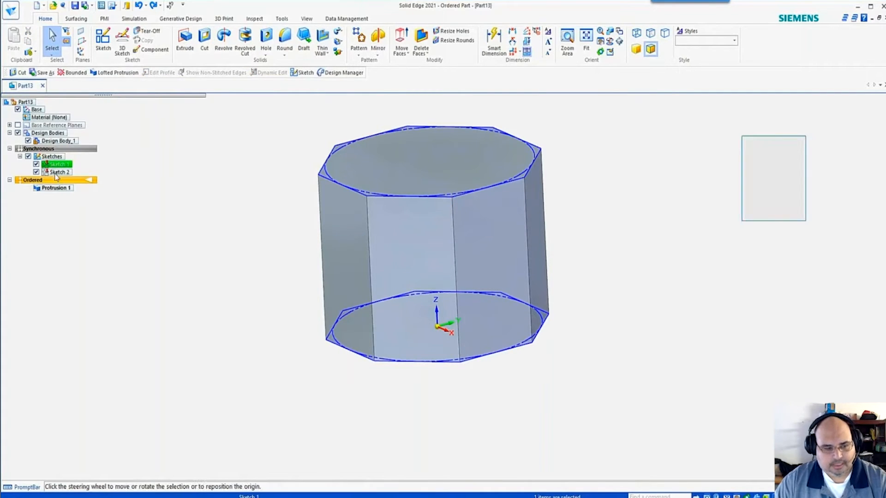
{"action": "left_click", "coordinate": [56, 173]}
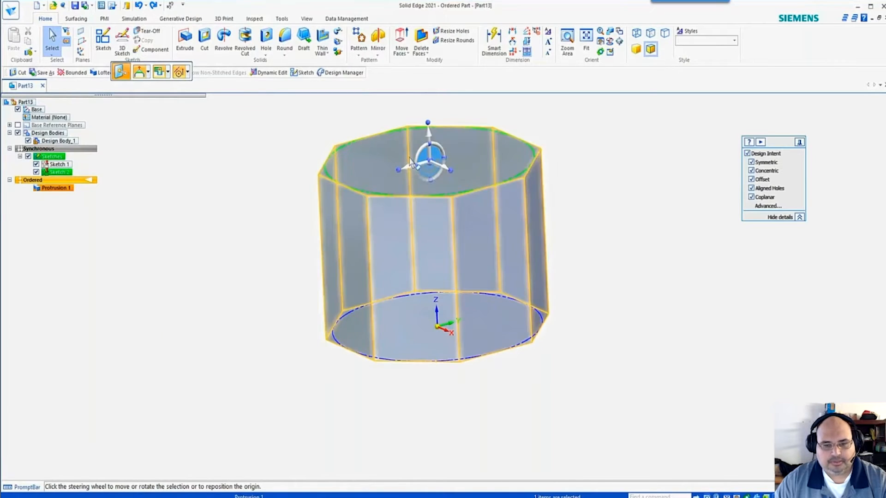
{"action": "left_click", "coordinate": [421, 155]}
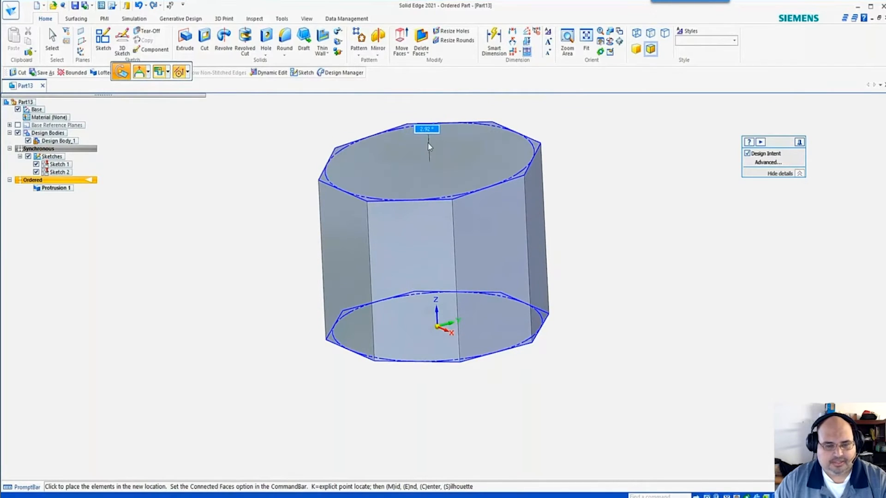
{"action": "type", "text": "4"}
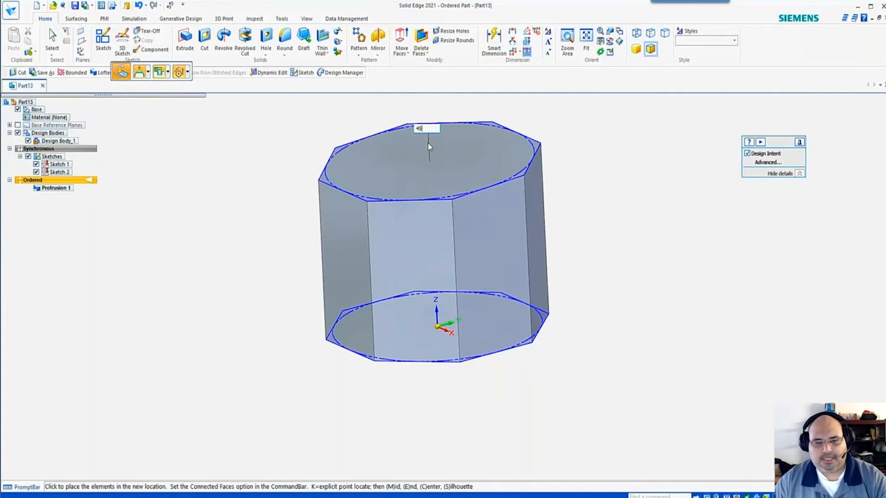
{"action": "type", "text": "5"}
{"action": "key", "text": "Return"}
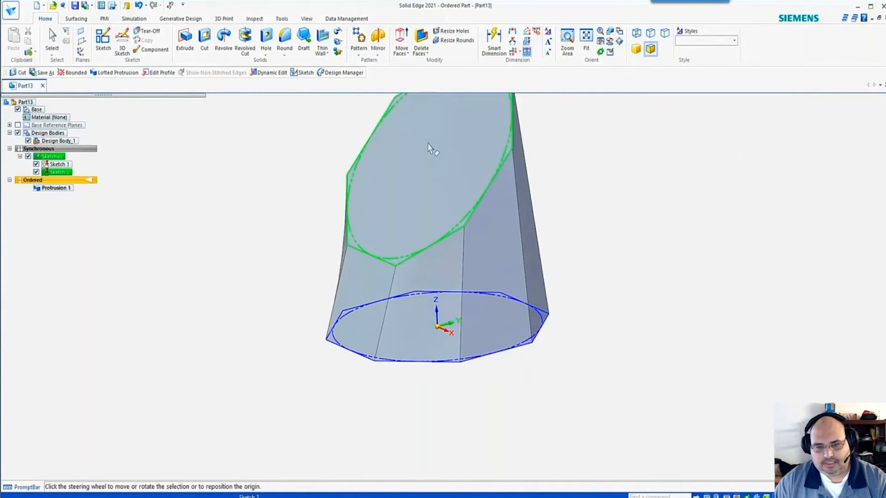
Reorient the steering wheel to the tilted upper octagon's plane and rotate the sketch about its normal by about 44 degrees
{"action": "left_click", "coordinate": [420, 165]}
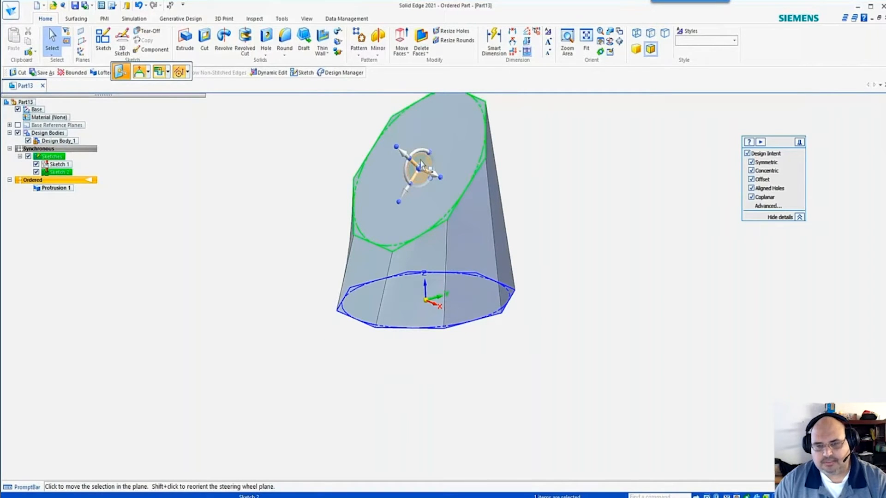
{"action": "left_click", "coordinate": [420, 163], "text": "shift"}
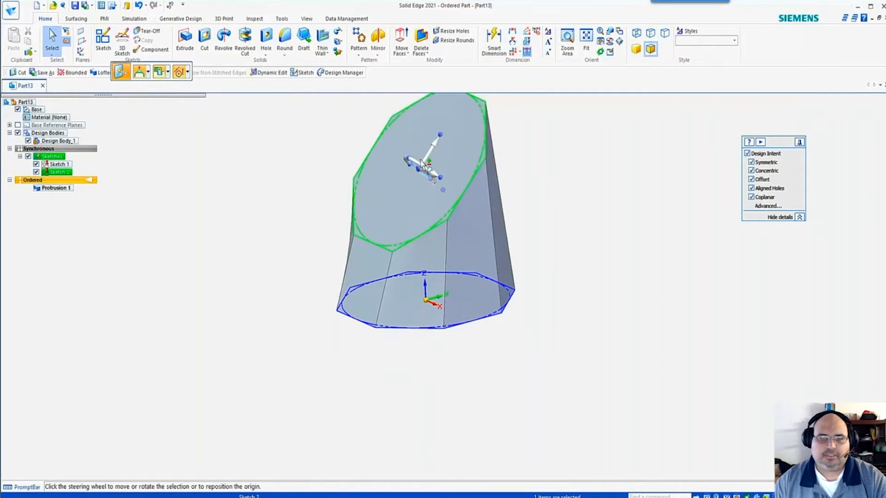
{"action": "middle_click_drag", "start_coordinate": [422, 165], "coordinate": [479, 140]}
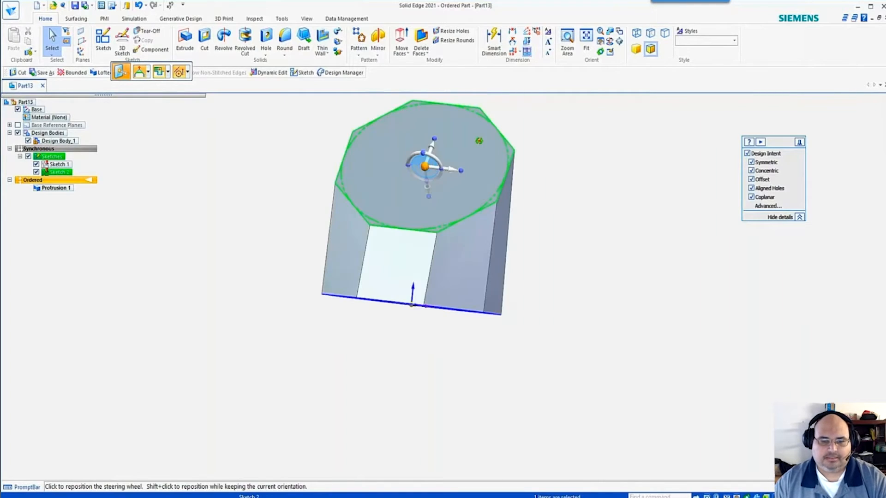
{"action": "left_click", "coordinate": [420, 163], "text": "shift"}
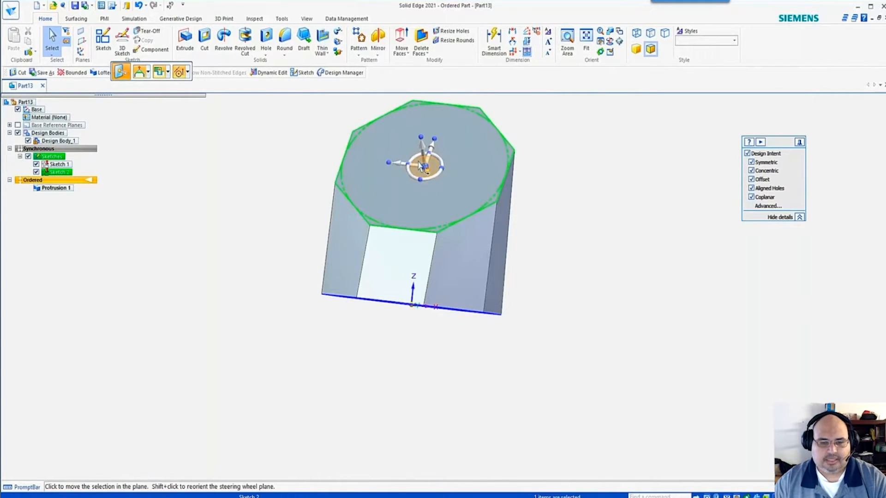
{"action": "left_click", "coordinate": [437, 179]}
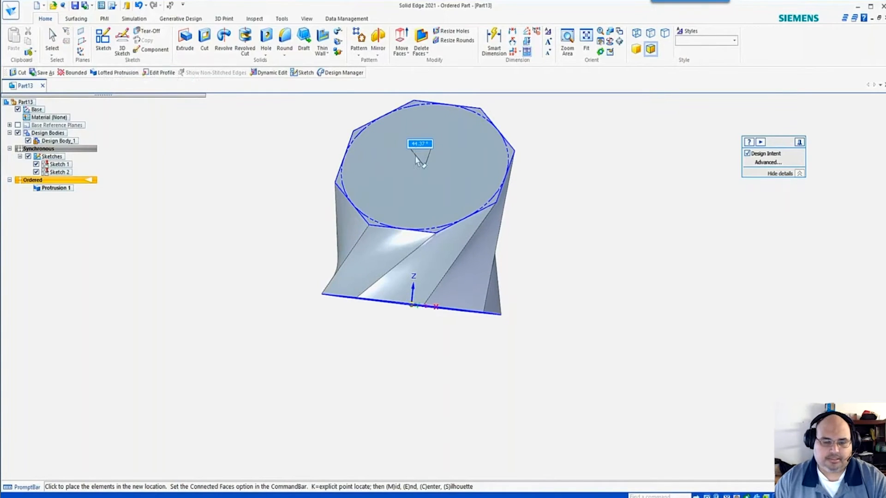
{"action": "left_click", "coordinate": [419, 158]}
{"action": "left_click", "coordinate": [498, 210]}
{"action": "key", "text": "Escape"}
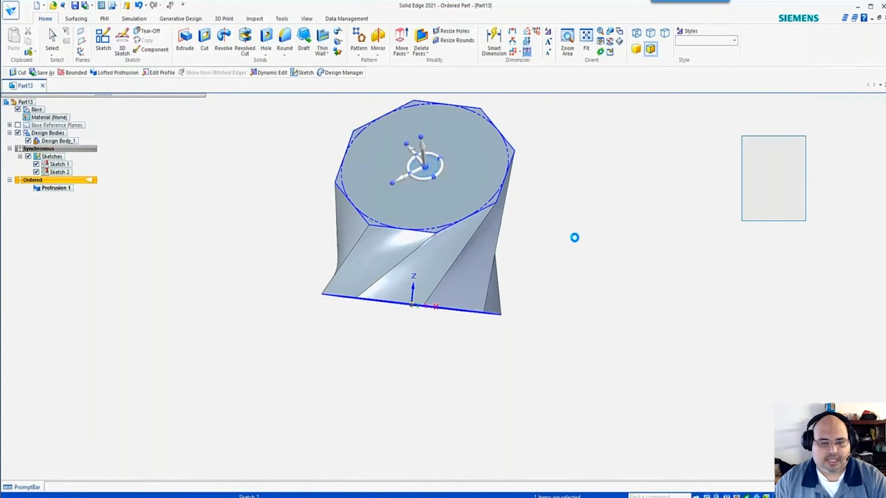
Rotate Sketch 2 freehand with the steering wheel to reduce the tilt of the loft's upper end
{"action": "mouse_move", "coordinate": [548, 242]}
{"action": "middle_mouse_down"}
{"action": "mouse_move", "coordinate": [423, 253]}
{"action": "mouse_move", "coordinate": [429, 261]}
{"action": "middle_mouse_up"}
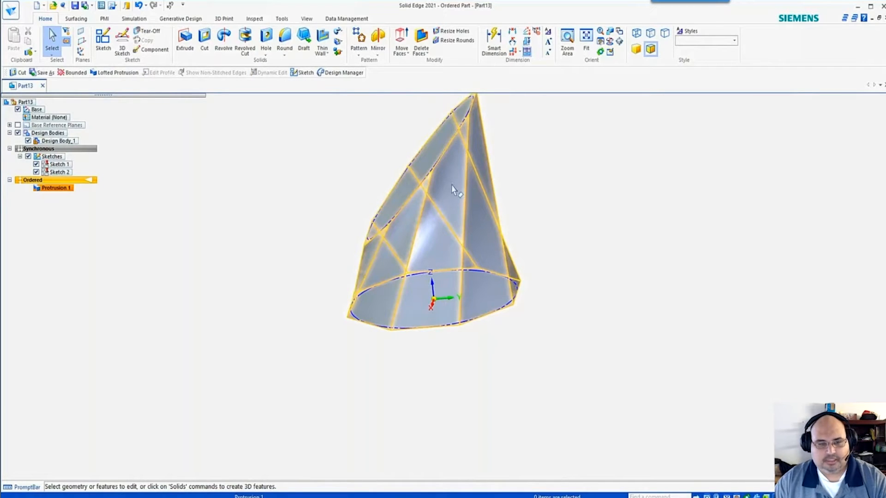
{"action": "left_click", "coordinate": [60, 172]}
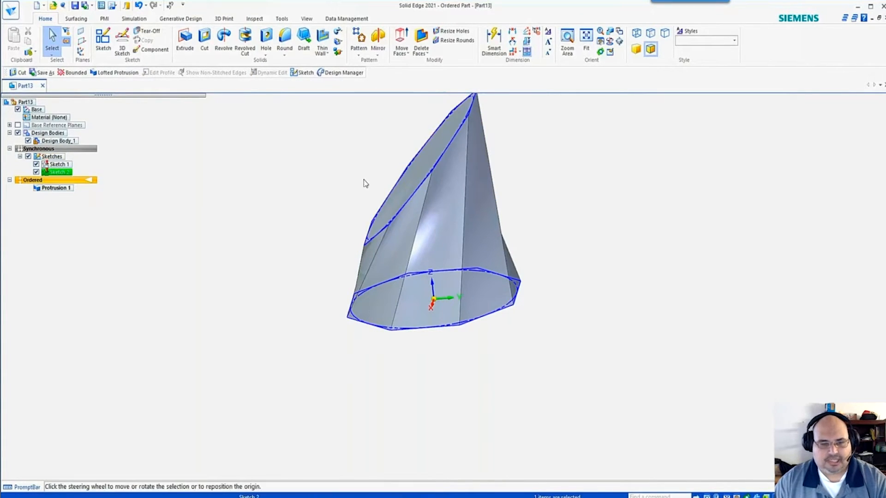
{"action": "left_click", "coordinate": [400, 168]}
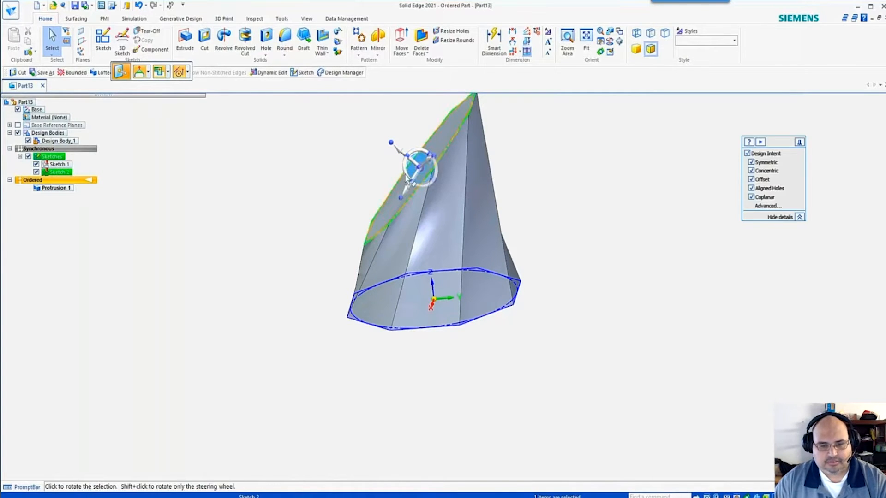
{"action": "left_click", "coordinate": [390, 143]}
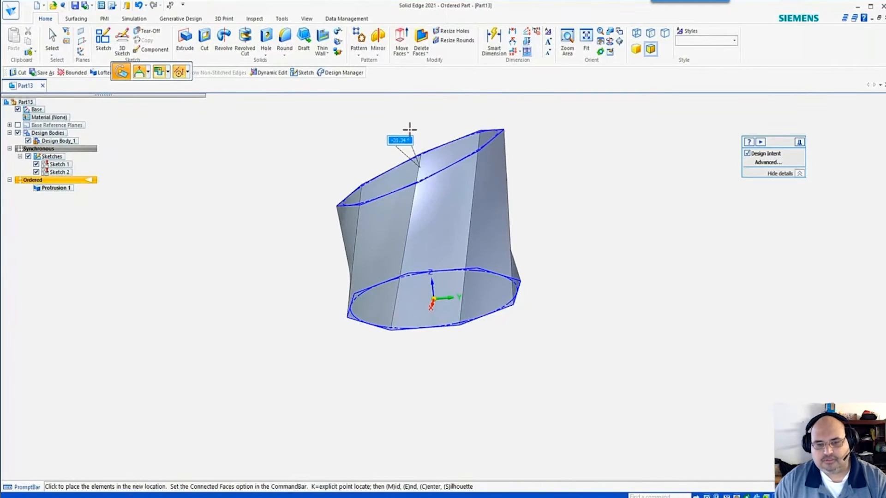
{"action": "left_click", "coordinate": [409, 129]}
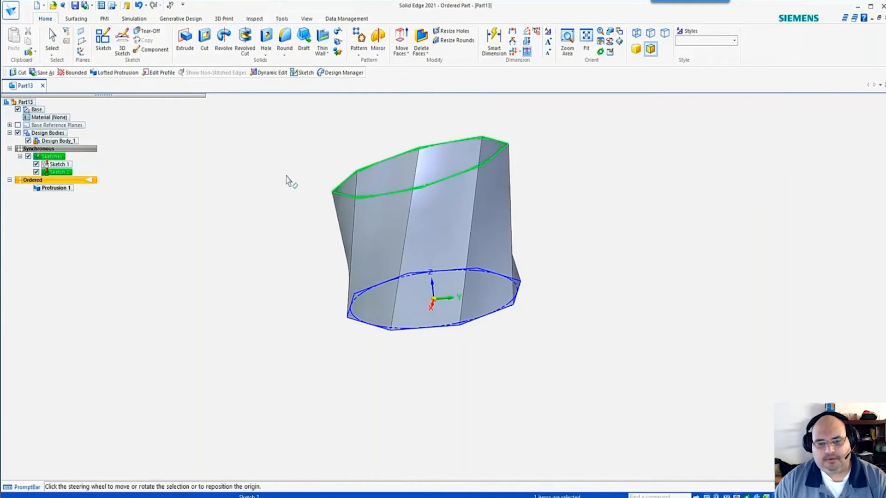
Move the upper octagon sketch upward along the steering wheel's axis to lengthen the loft
{"action": "left_click", "coordinate": [418, 160]}
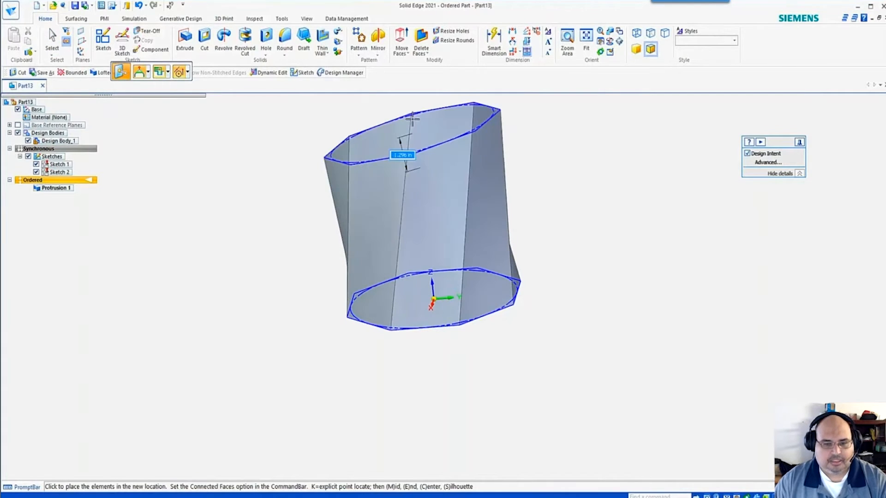
{"action": "left_click", "coordinate": [411, 122]}
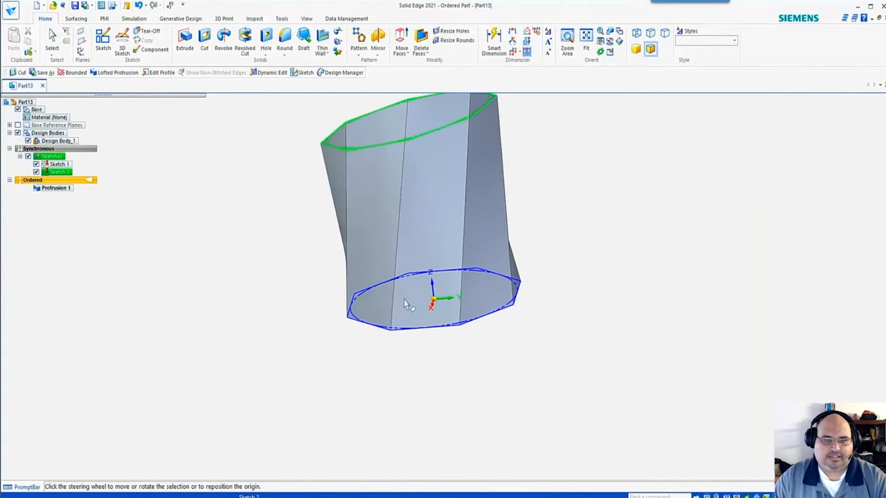
{"action": "scroll", "coordinate": [441, 286], "scroll_direction": "down", "scroll_amount": 3}
{"action": "key", "text": "Escape"}
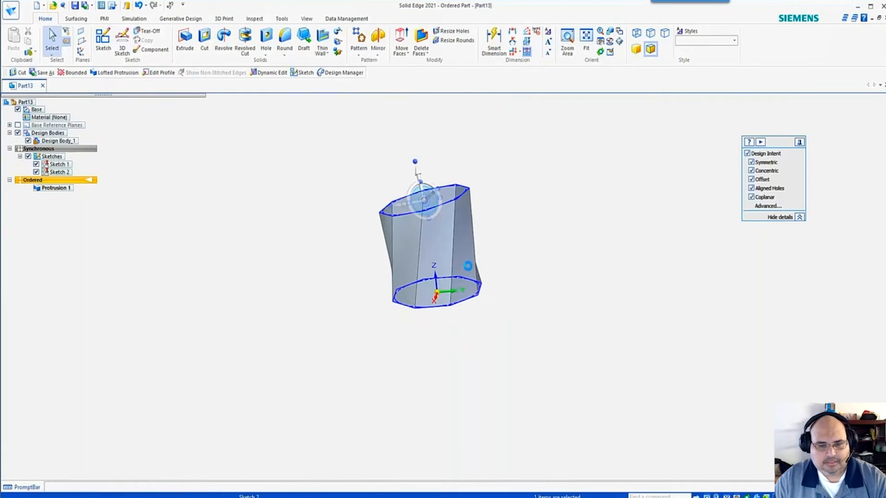
{"action": "middle_click_drag", "start_coordinate": [467, 266], "coordinate": [440, 307]}
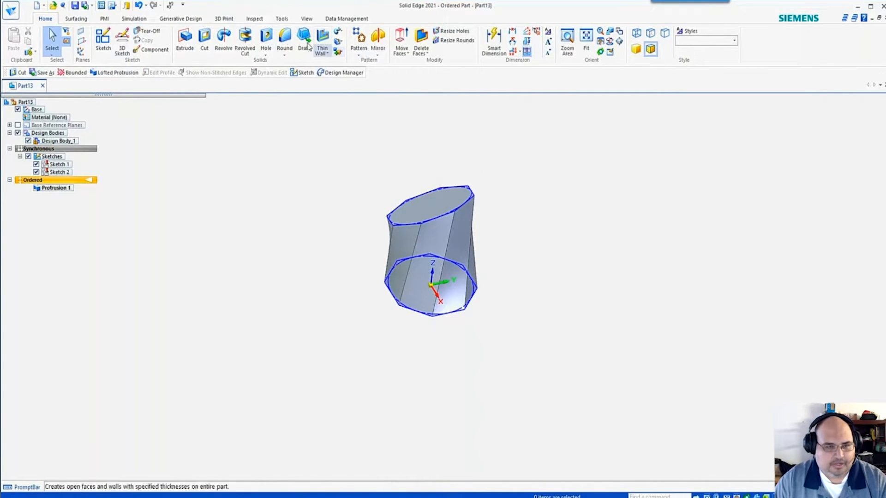
Round the loft's edges with a 0.25 in radius using face selection on its side and end faces, and hide the synchronous sketches
{"action": "left_click", "coordinate": [284, 38]}
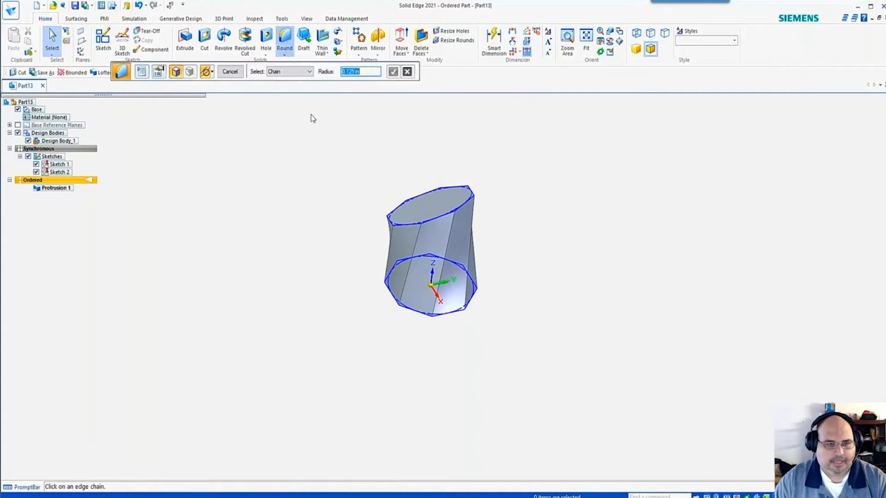
{"action": "type", "text": ".25"}
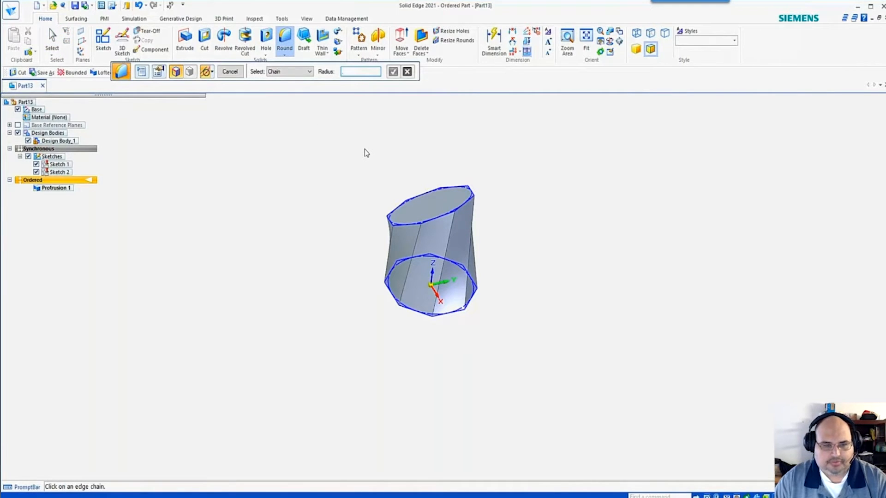
{"action": "key", "text": "Return"}
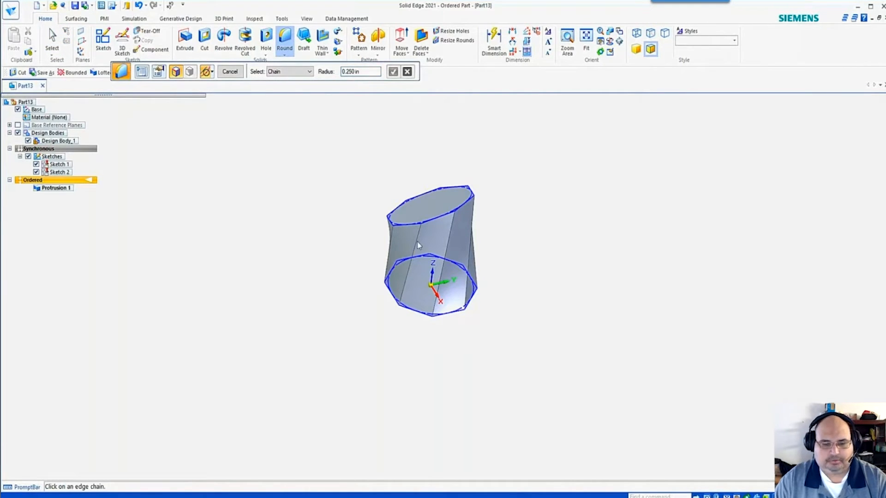
{"action": "left_click", "coordinate": [290, 71]}
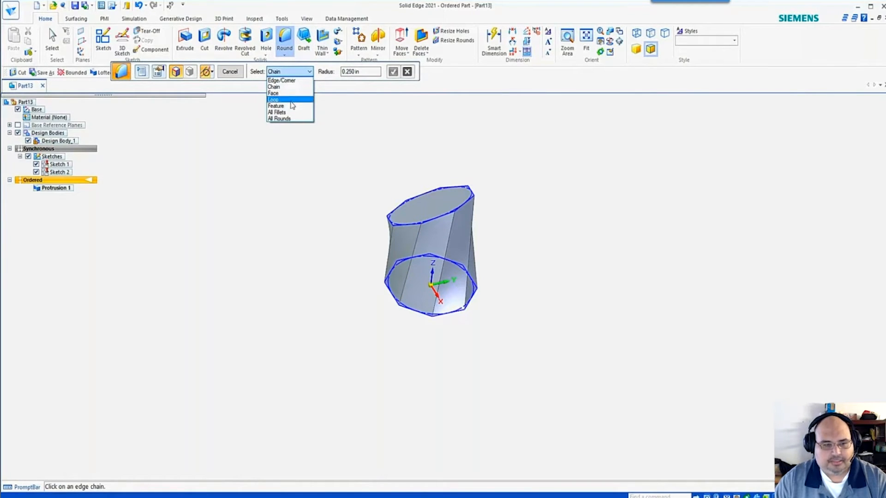
{"action": "left_click", "coordinate": [276, 93]}
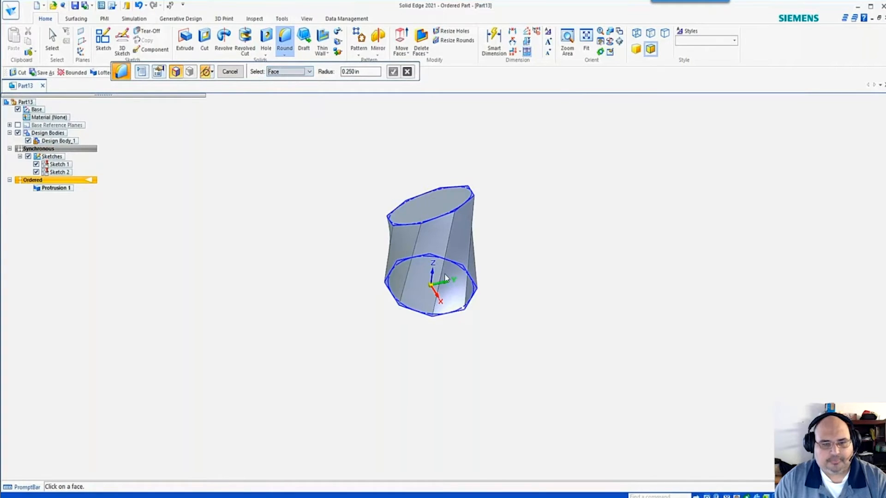
{"action": "left_click", "coordinate": [423, 249]}
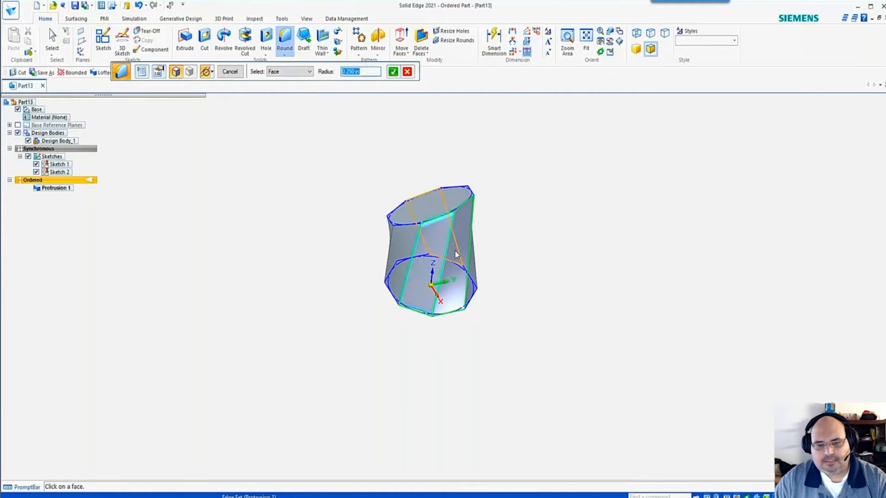
{"action": "middle_click_drag", "start_coordinate": [424, 249], "coordinate": [394, 265]}
{"action": "left_click", "coordinate": [459, 229]}
{"action": "left_click", "coordinate": [454, 232]}
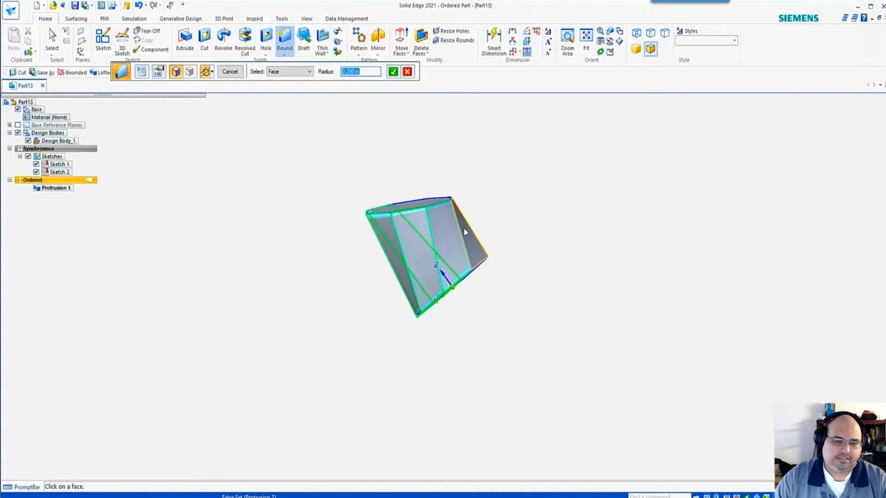
{"action": "middle_click_drag", "start_coordinate": [467, 232], "coordinate": [436, 244]}
{"action": "left_click", "coordinate": [439, 243]}
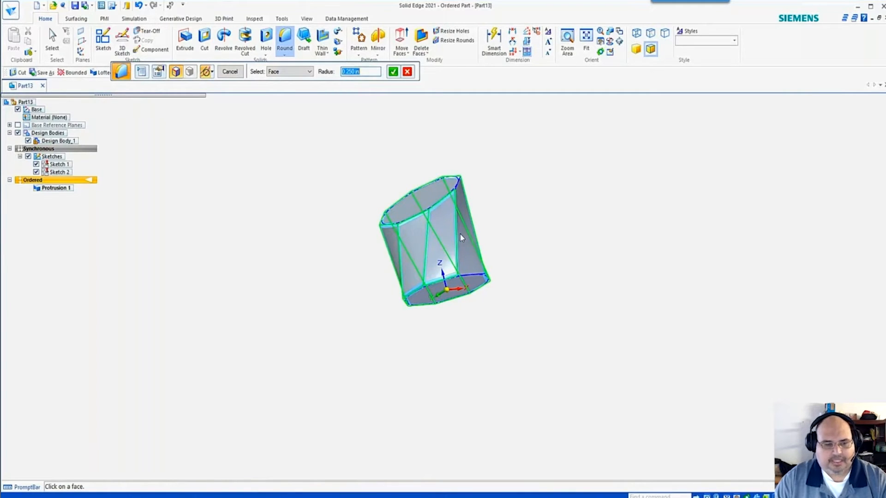
{"action": "middle_click_drag", "start_coordinate": [463, 237], "coordinate": [419, 236]}
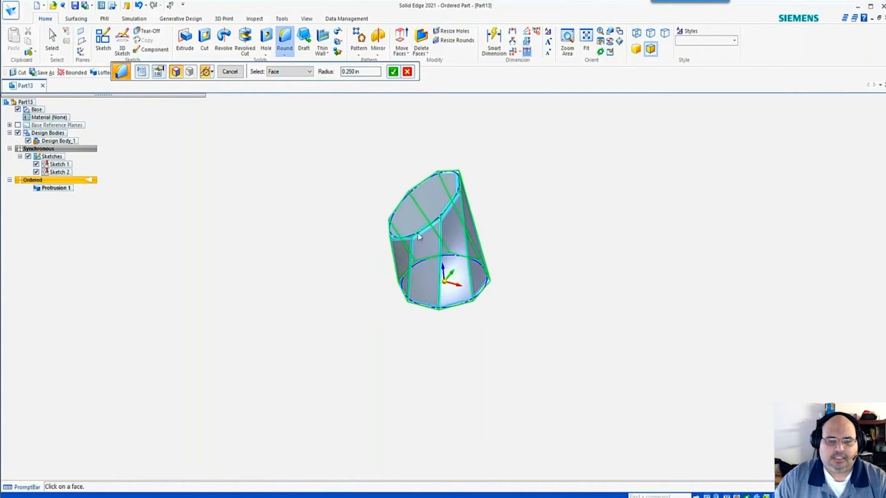
{"action": "left_click", "coordinate": [431, 208]}
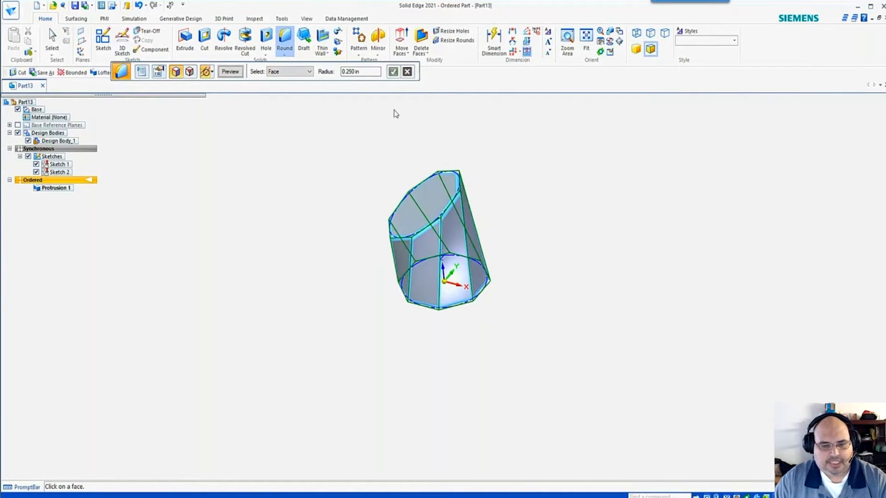
{"action": "left_click", "coordinate": [230, 72]}
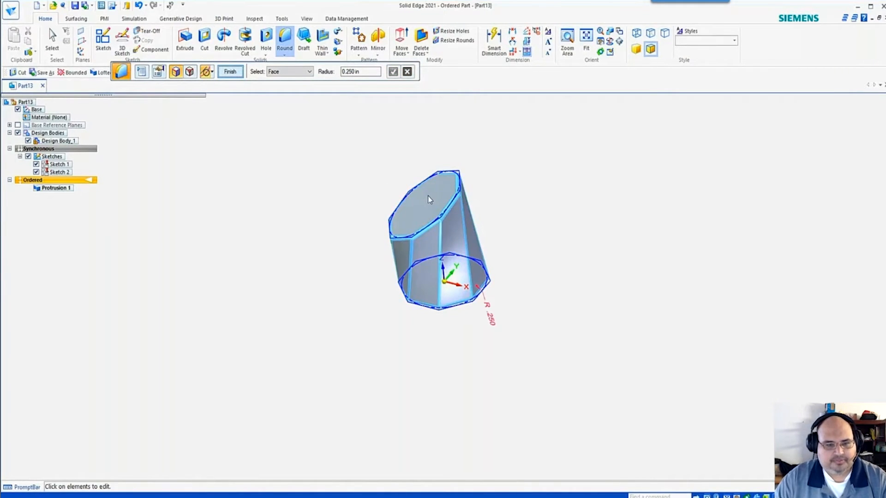
{"action": "left_click", "coordinate": [28, 156]}
{"action": "middle_click_drag", "start_coordinate": [501, 231], "coordinate": [392, 258]}
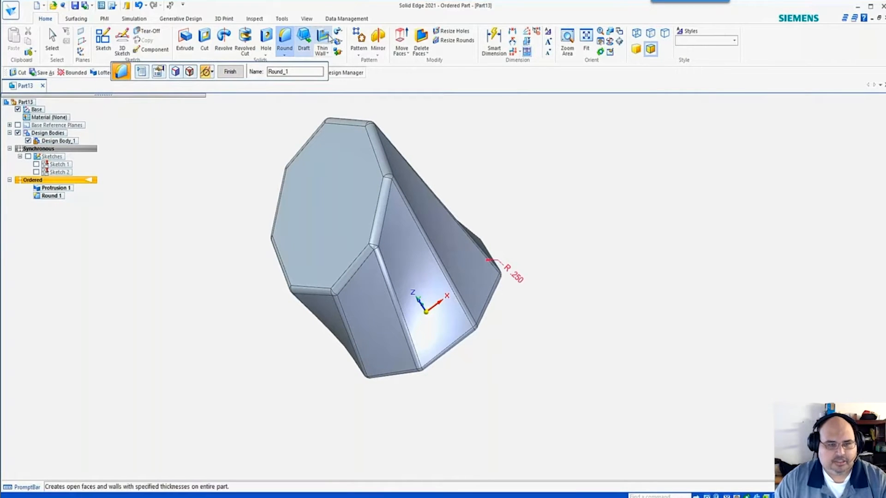
Hollow the loft with a 0.125 in Thin Wall, leaving the tilted upper face open, and show Sketch 2
{"action": "left_click", "coordinate": [328, 38]}
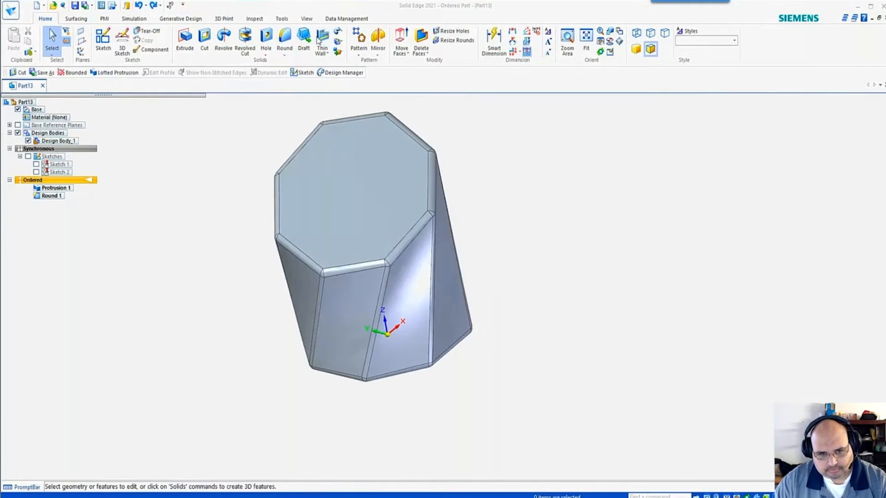
{"action": "left_click", "coordinate": [320, 39]}
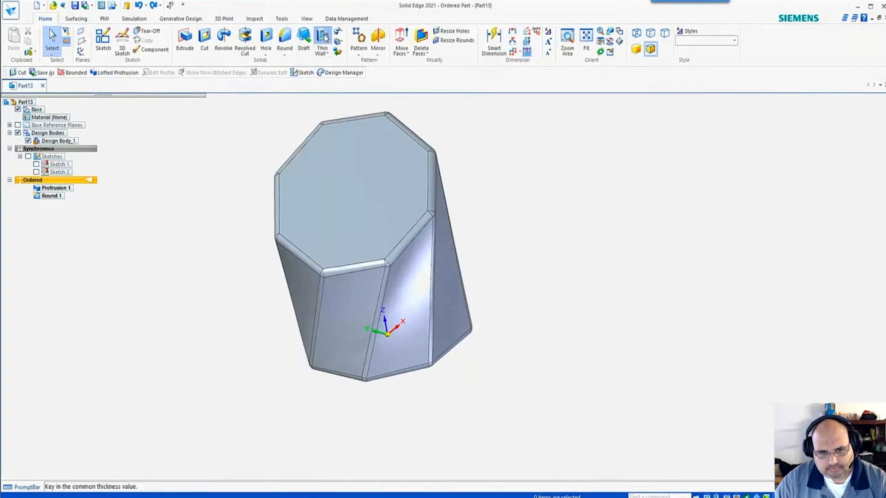
{"action": "left_click", "coordinate": [156, 72]}
{"action": "left_click", "coordinate": [258, 72]}
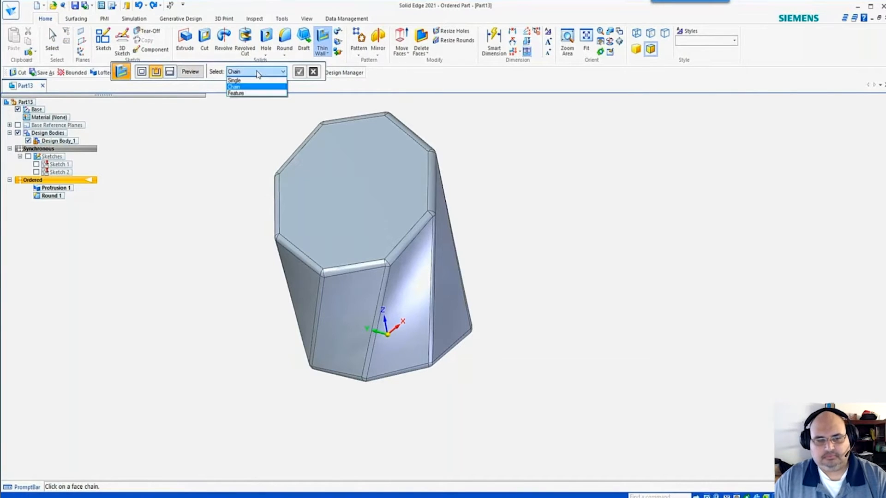
{"action": "left_click", "coordinate": [255, 81]}
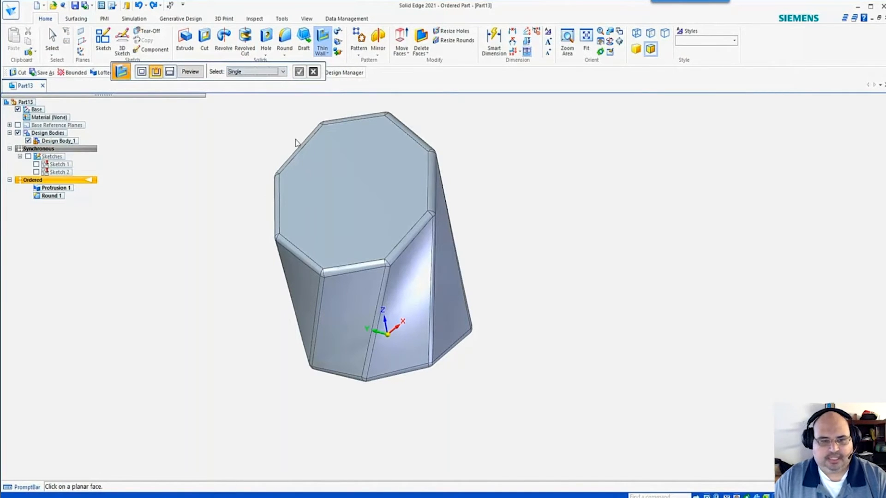
{"action": "left_click", "coordinate": [306, 158]}
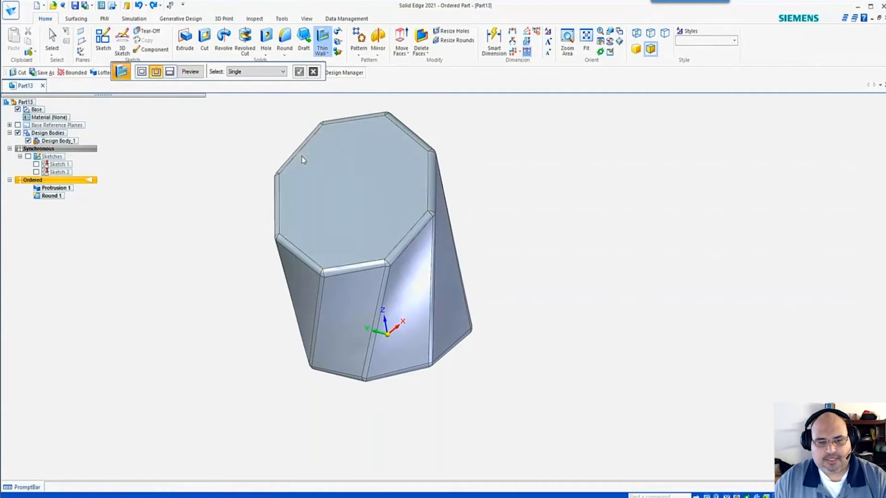
{"action": "right_click", "coordinate": [184, 220]}
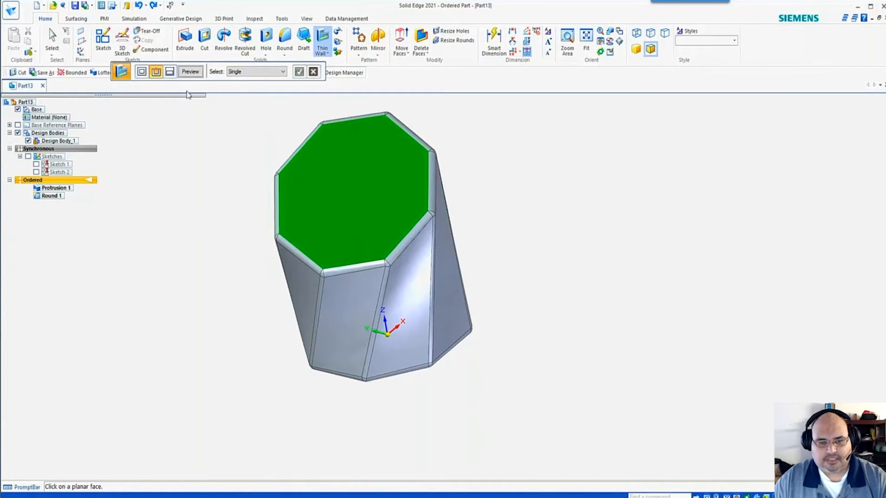
{"action": "left_click", "coordinate": [190, 72]}
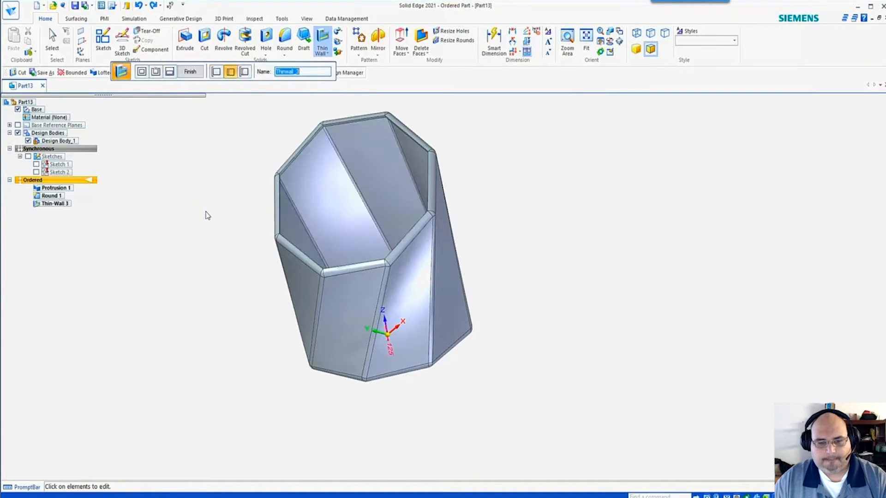
{"action": "middle_click_drag", "start_coordinate": [319, 220], "coordinate": [328, 251]}
{"action": "key", "text": "Escape"}
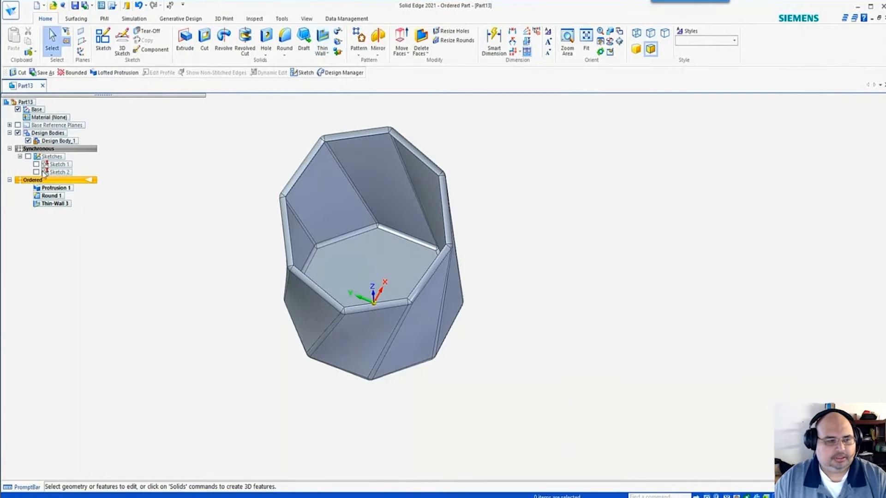
{"action": "left_click", "coordinate": [36, 172]}
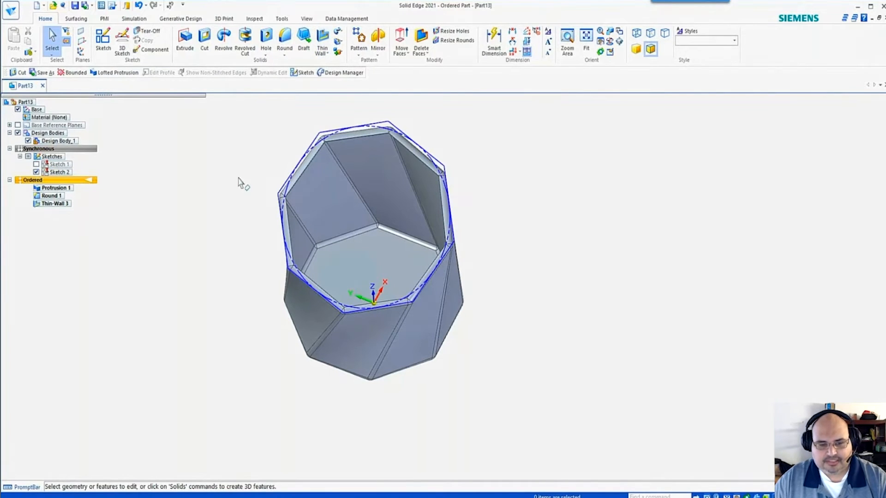
Try a large freehand rotation of Sketch 2 about its normal with the steering wheel, and undo it
{"action": "left_click", "coordinate": [61, 173]}
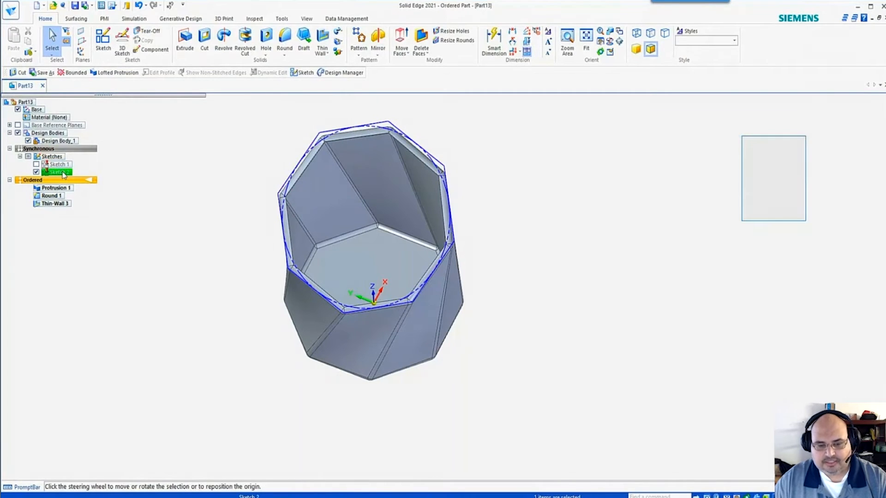
{"action": "mouse_move", "coordinate": [378, 258]}
{"action": "middle_mouse_down"}
{"action": "mouse_move", "coordinate": [363, 189]}
{"action": "mouse_move", "coordinate": [365, 199]}
{"action": "middle_mouse_up"}
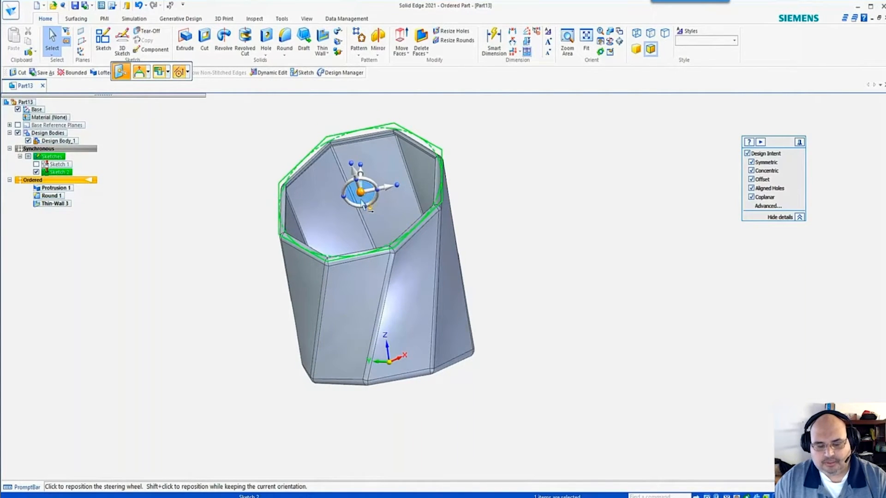
{"action": "left_click", "coordinate": [367, 197], "text": "shift"}
{"action": "middle_click_drag", "start_coordinate": [362, 199], "coordinate": [353, 204]}
{"action": "left_click", "coordinate": [356, 201], "text": "shift"}
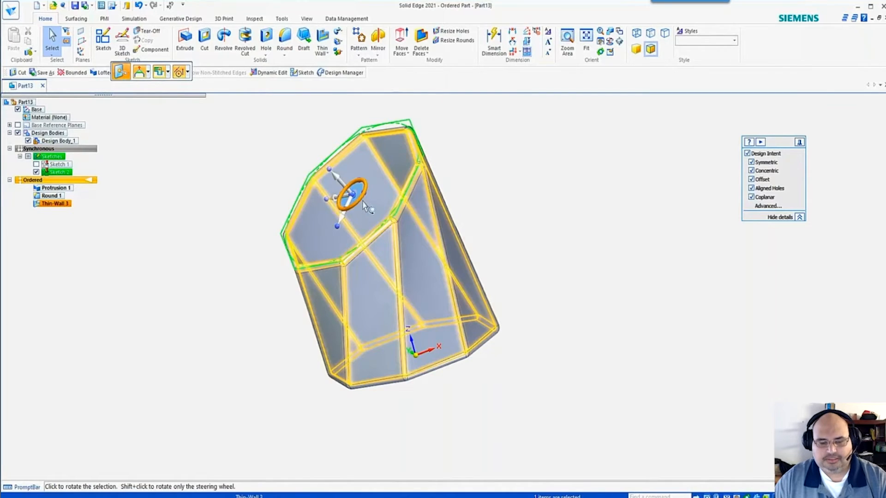
{"action": "key", "text": "Escape"}
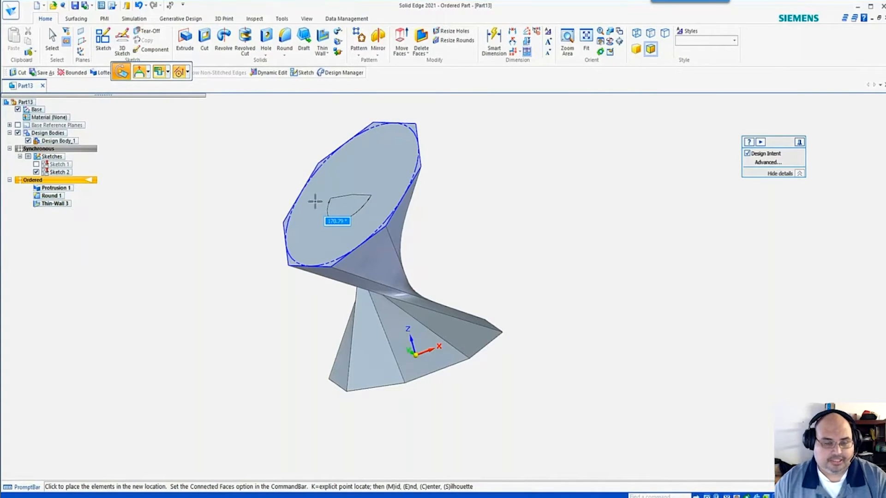
{"action": "left_click", "coordinate": [252, 252]}
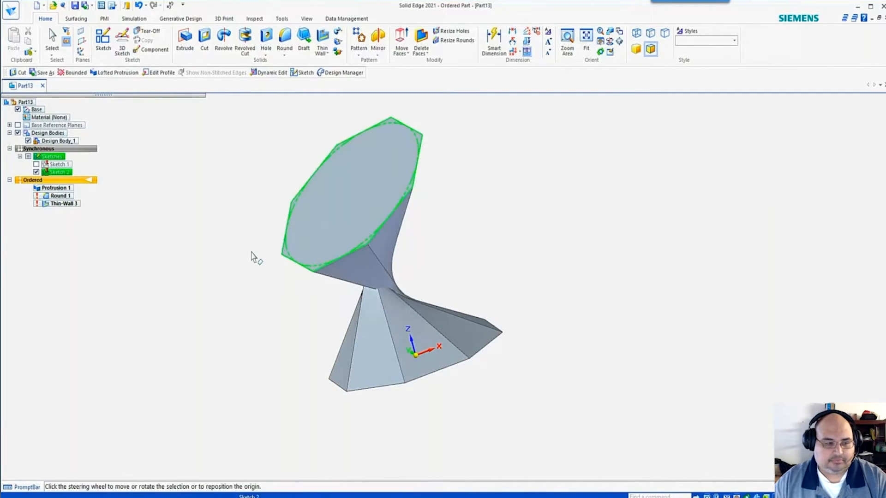
{"action": "key", "text": "ctrl+z"}
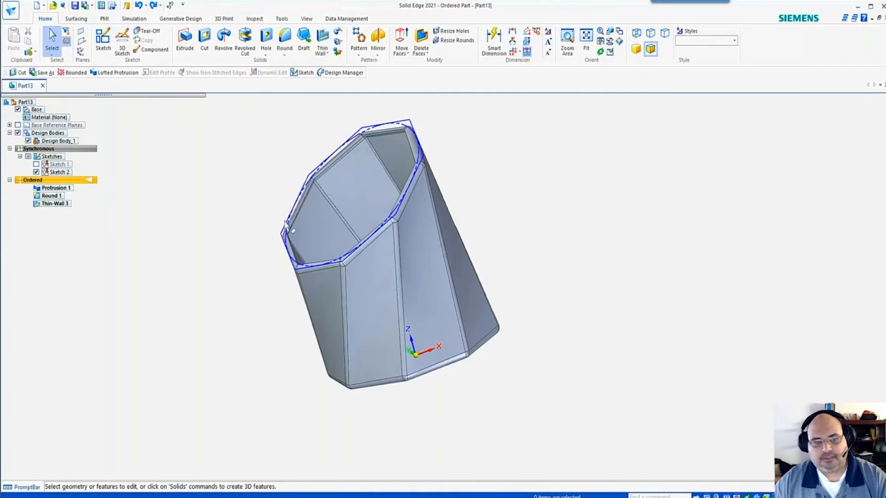
Rotate Sketch 2 about its normal by -15 degrees with the steering wheel and hide the sketch
{"action": "left_click", "coordinate": [57, 174]}
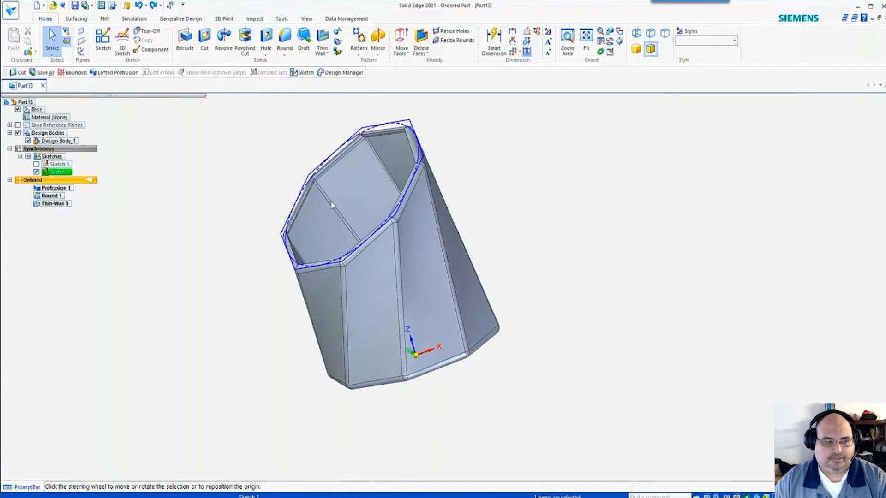
{"action": "left_click", "coordinate": [338, 205]}
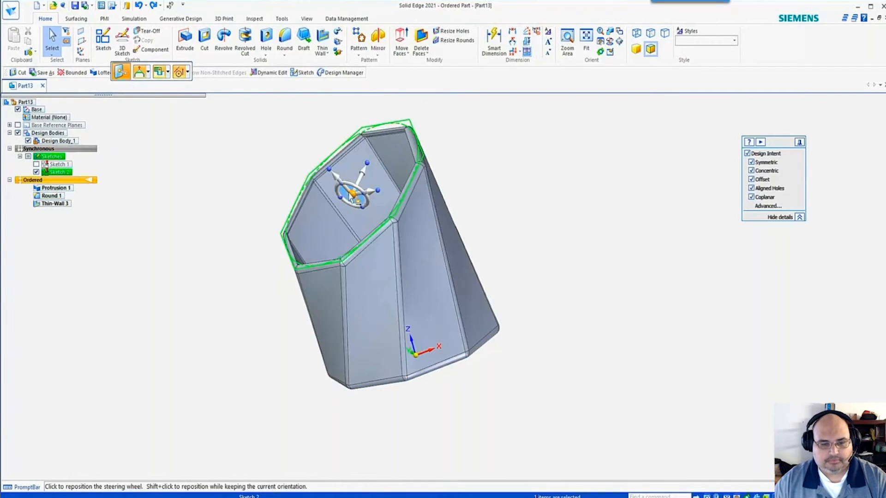
{"action": "left_click", "coordinate": [343, 194], "text": "shift"}
{"action": "left_click", "coordinate": [351, 189], "text": "shift"}
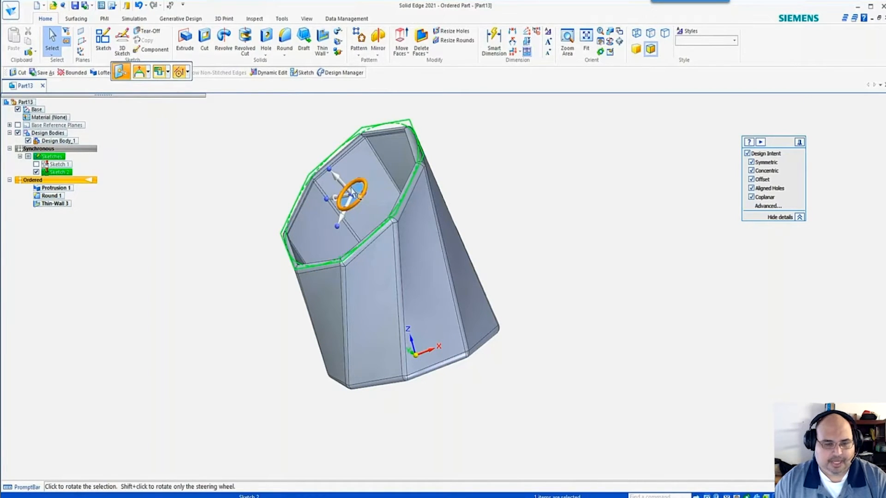
{"action": "left_click", "coordinate": [327, 200]}
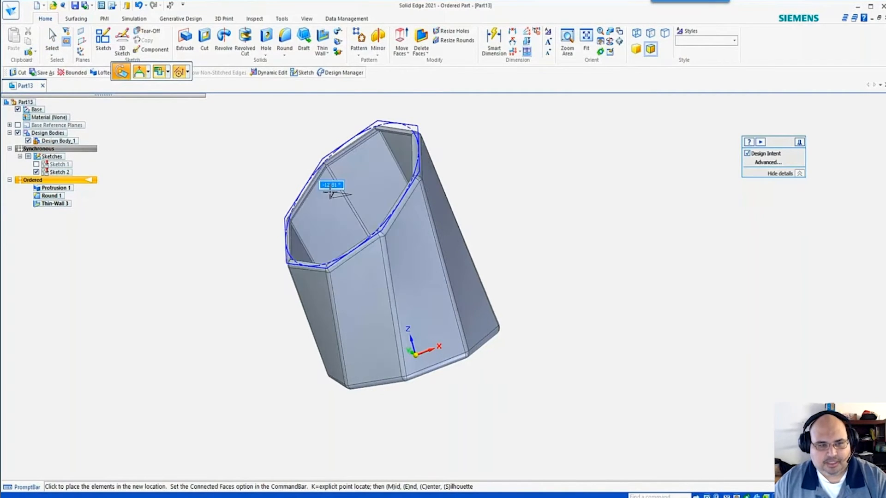
{"action": "type", "text": "-15"}
{"action": "key", "text": "Return"}
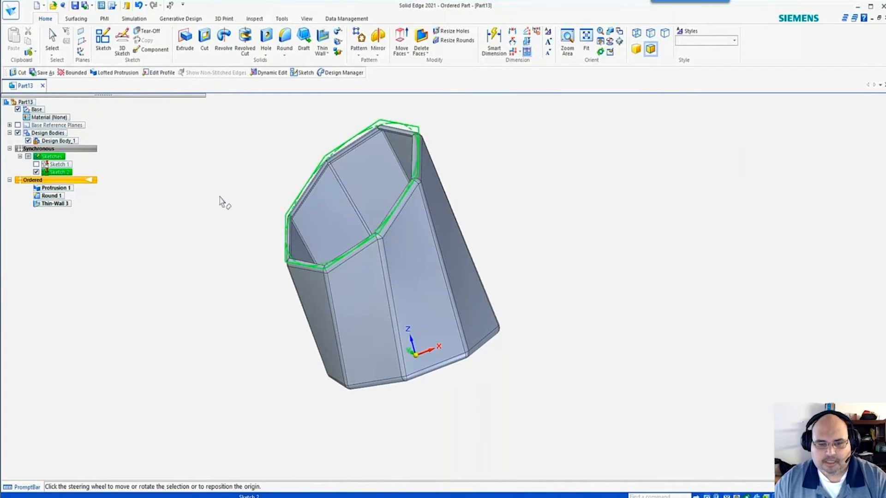
{"action": "key", "text": "Escape"}
{"action": "left_click", "coordinate": [36, 172]}
{"action": "middle_click_drag", "start_coordinate": [295, 245], "coordinate": [322, 276]}
{"action": "middle_click_drag", "start_coordinate": [412, 283], "coordinate": [254, 276]}
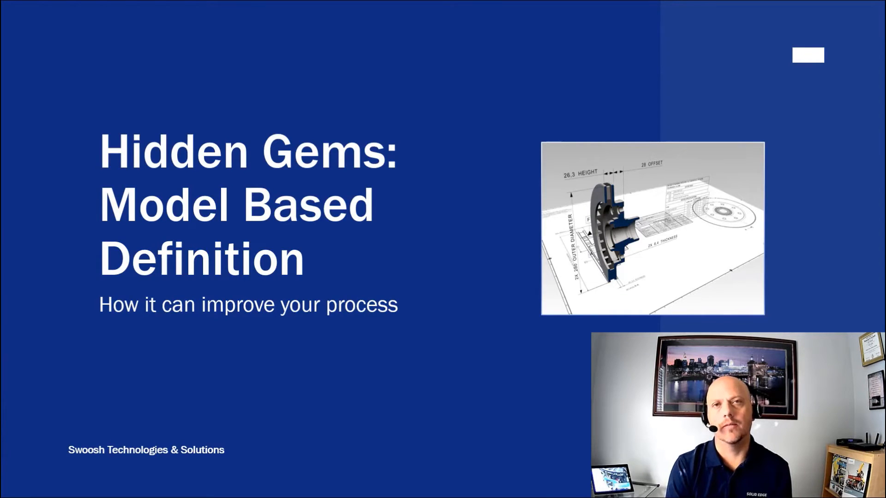
{"action": "key", "text": "Right"}
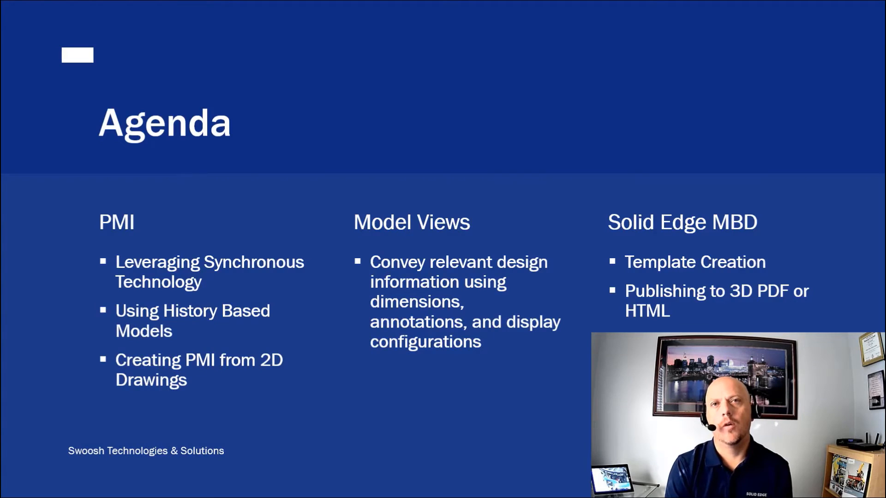
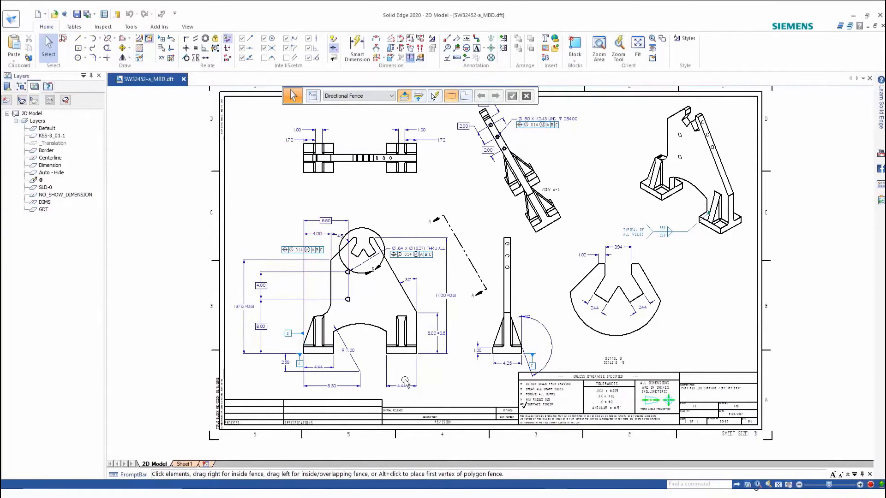
Examine the drawing's title block, tolerance notes and Detail B view up close
{"action": "scroll", "coordinate": [683, 337], "scroll_direction": "up", "scroll_amount": 5}
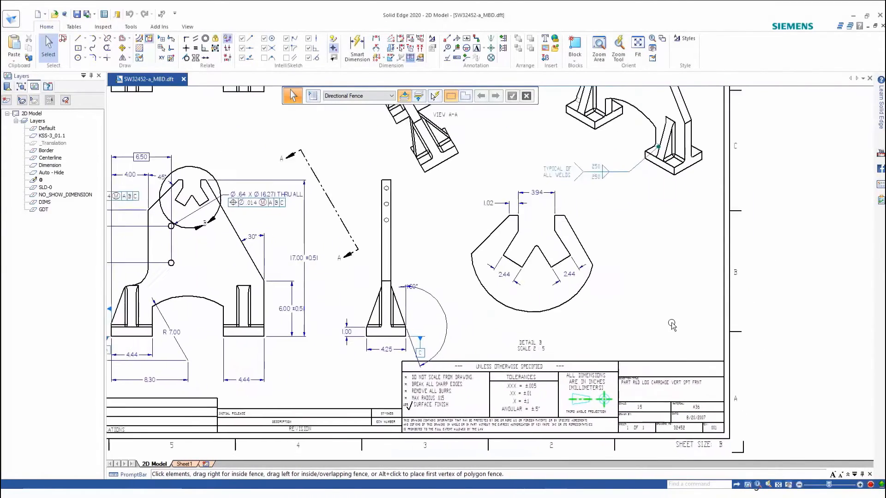
{"action": "scroll", "coordinate": [595, 372], "scroll_direction": "up", "scroll_amount": 4}
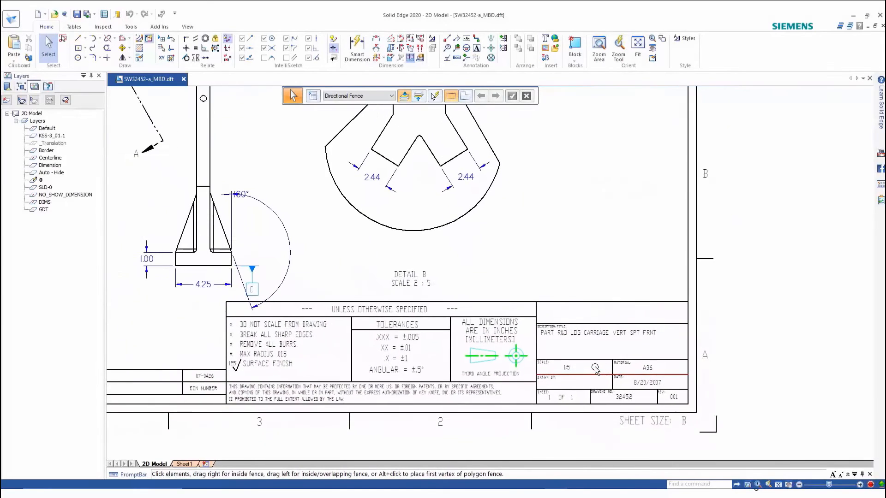
{"action": "scroll", "coordinate": [595, 373], "scroll_direction": "up", "scroll_amount": 3}
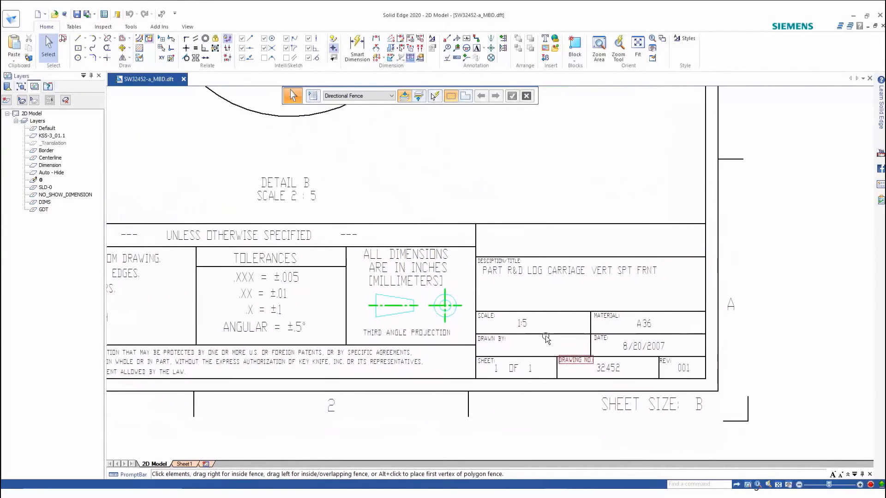
{"action": "scroll", "coordinate": [539, 328], "scroll_direction": "down", "scroll_amount": 1}
{"action": "scroll", "coordinate": [540, 216], "scroll_direction": "down", "scroll_amount": 3}
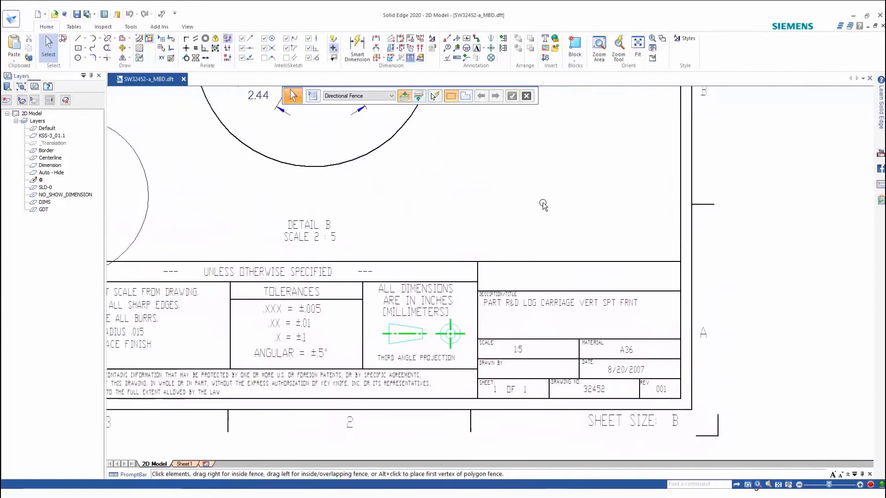
{"action": "scroll", "coordinate": [533, 241], "scroll_direction": "down", "scroll_amount": 5}
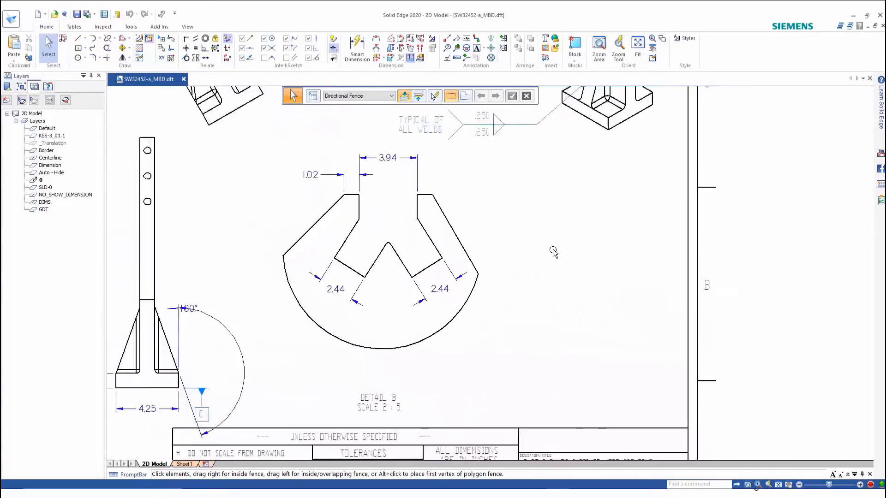
{"action": "scroll", "coordinate": [577, 250], "scroll_direction": "down", "scroll_amount": 2}
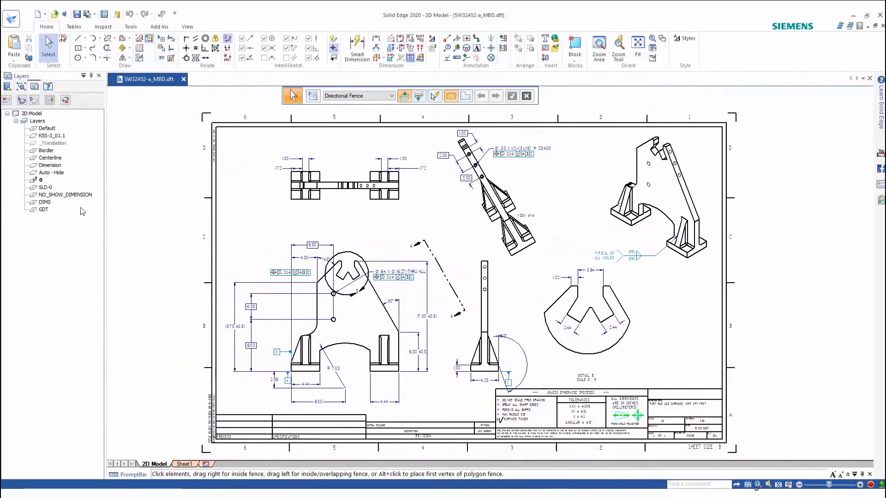
Hide the Centerline layer and limit the drawing's display to layers 0 and DIMS
{"action": "left_click", "coordinate": [58, 159]}
{"action": "right_click", "coordinate": [57, 158]}
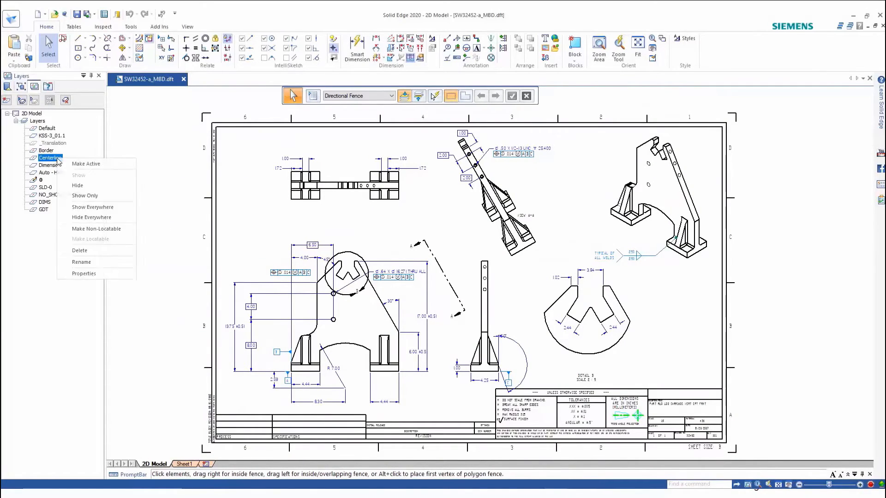
{"action": "left_click", "coordinate": [77, 187]}
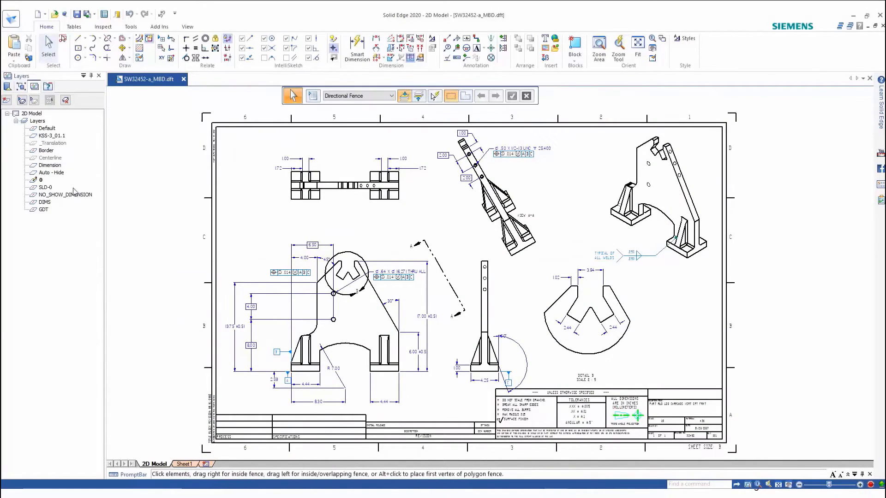
{"action": "left_click", "coordinate": [41, 180]}
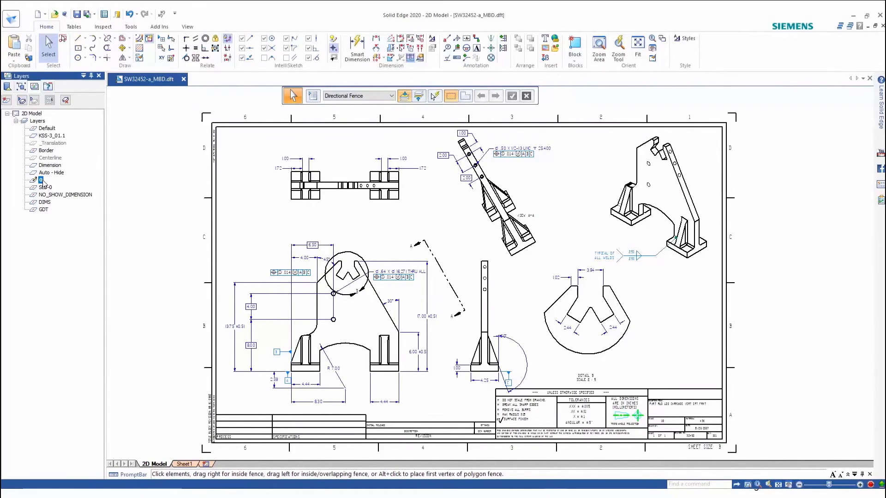
{"action": "right_click", "coordinate": [47, 204]}
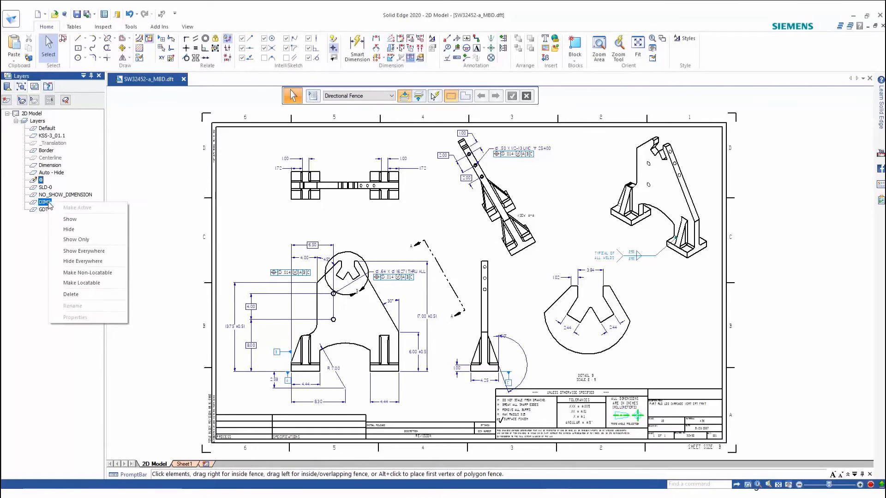
{"action": "left_click", "coordinate": [76, 240]}
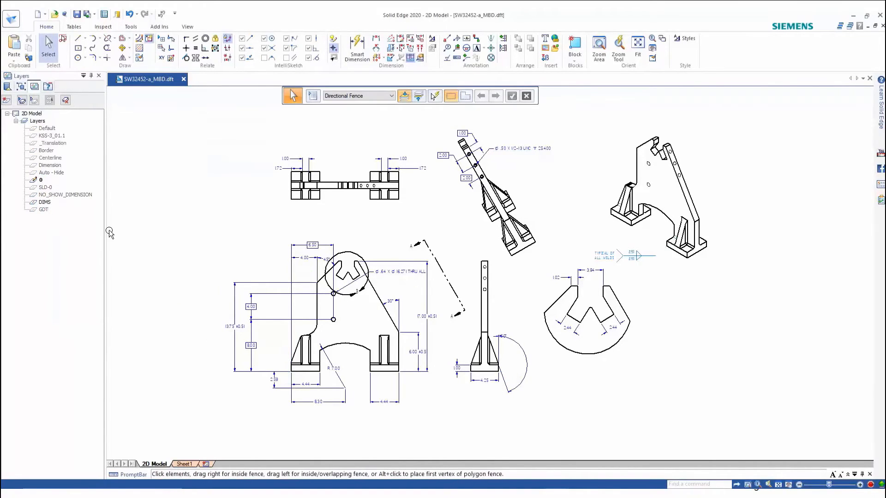
{"action": "middle_click", "coordinate": [128, 237]}
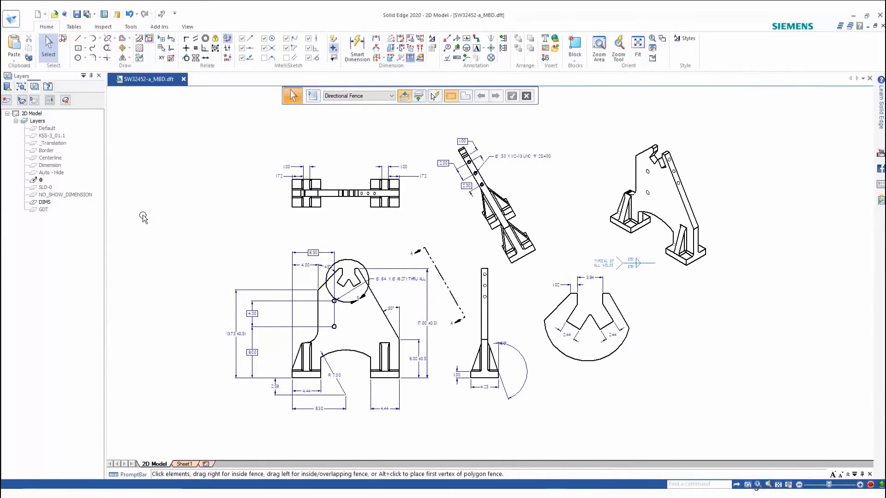
Start Create 3D with views added to an existing file, and choose SW32452-a_MBD.par as the target part
{"action": "right_click", "coordinate": [158, 187]}
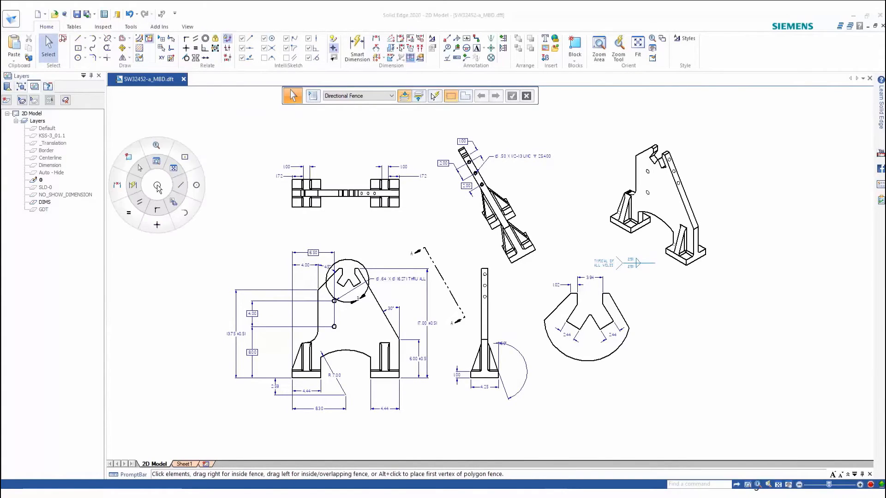
{"action": "left_click", "coordinate": [172, 203]}
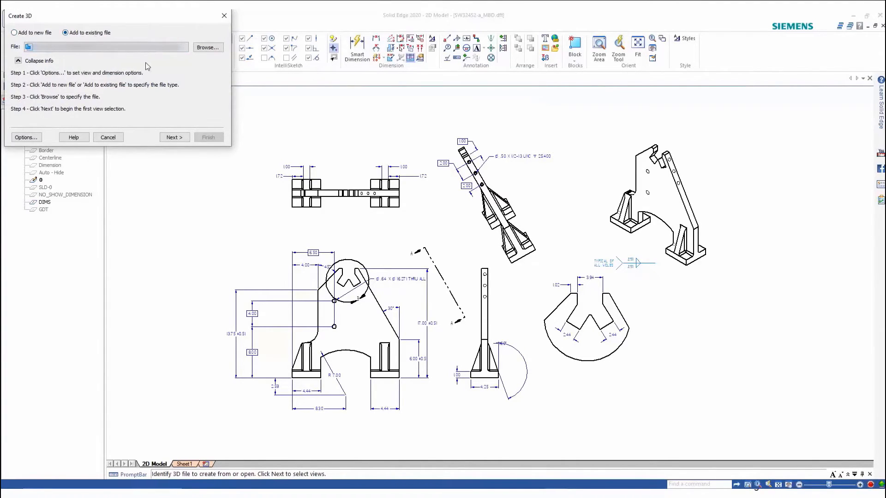
{"action": "left_click", "coordinate": [204, 49]}
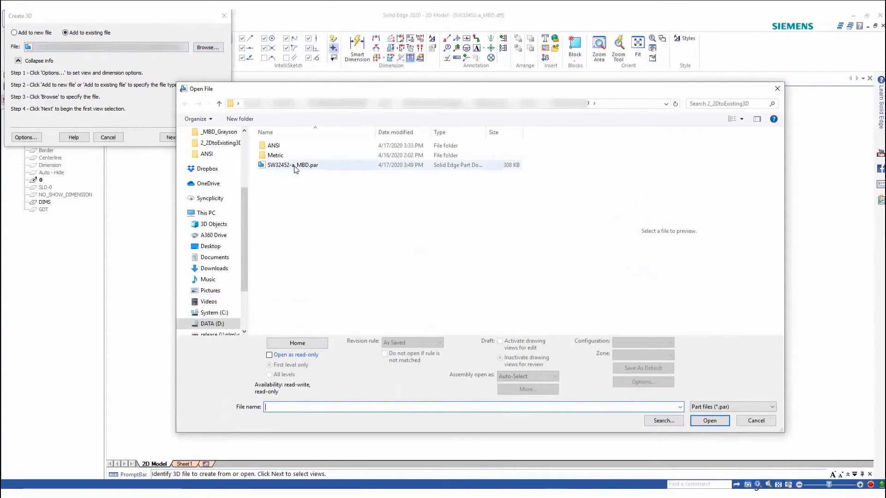
{"action": "left_click", "coordinate": [295, 166]}
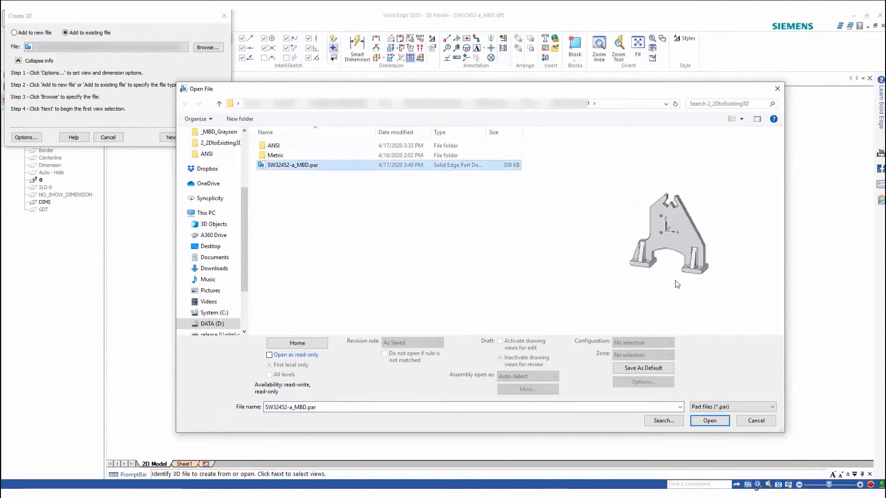
{"action": "left_click", "coordinate": [709, 421]}
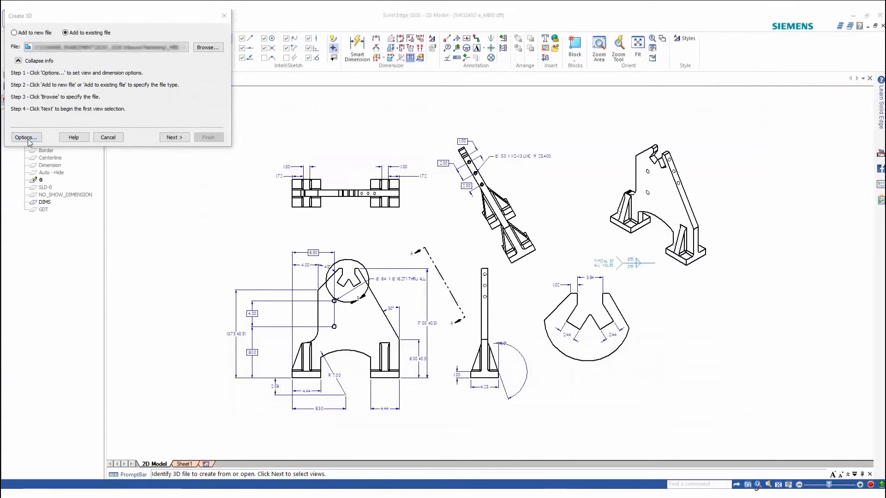
Accept third-angle projection with linear, radial and angular dimensions in the Create 3D options, and proceed to view selection
{"action": "left_click", "coordinate": [26, 138]}
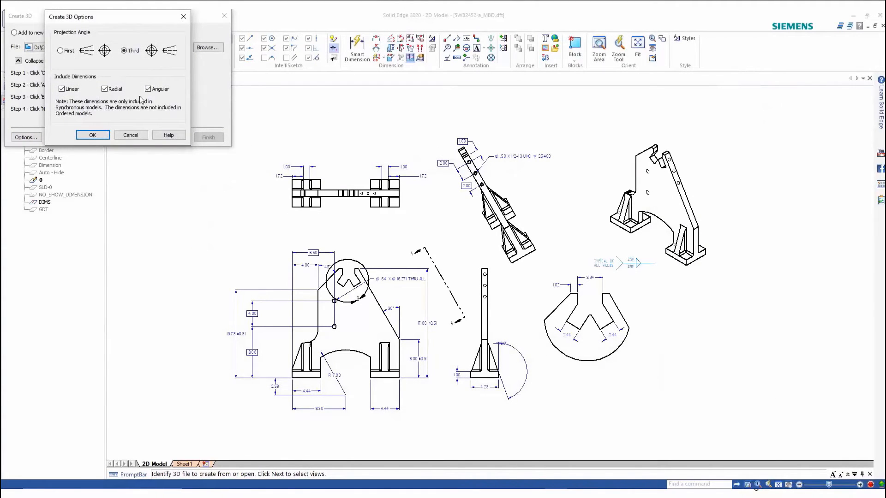
{"action": "left_click", "coordinate": [92, 135]}
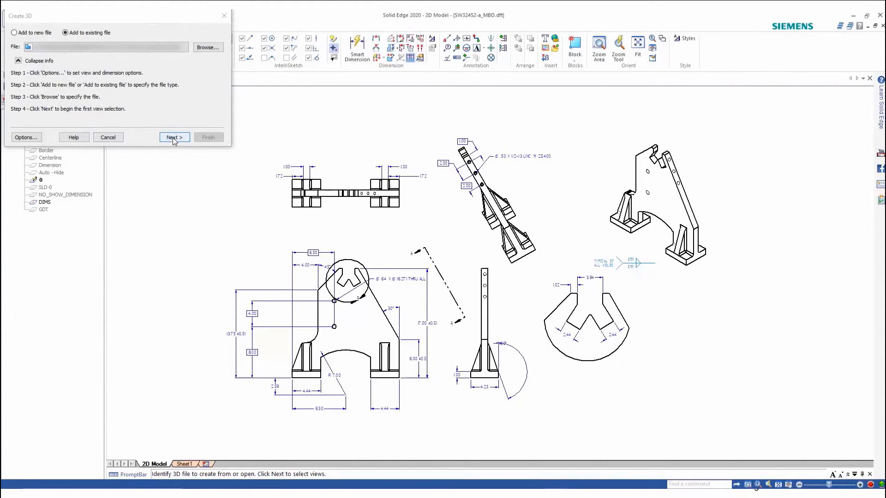
{"action": "left_click", "coordinate": [174, 137]}
{"action": "left_click", "coordinate": [174, 137]}
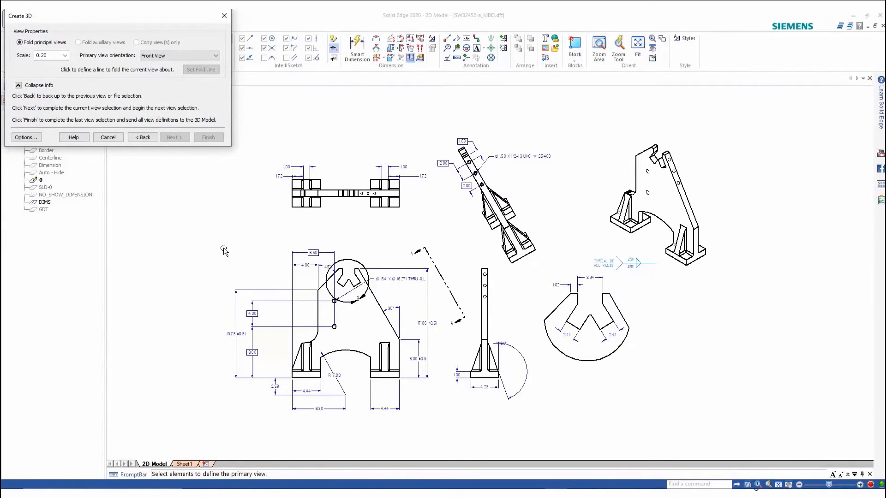
Define the front, top and right views with their dimensions as folded principal views, send them to the part, and clear the selection
{"action": "left_click_drag", "start_coordinate": [220, 239], "coordinate": [448, 436]}
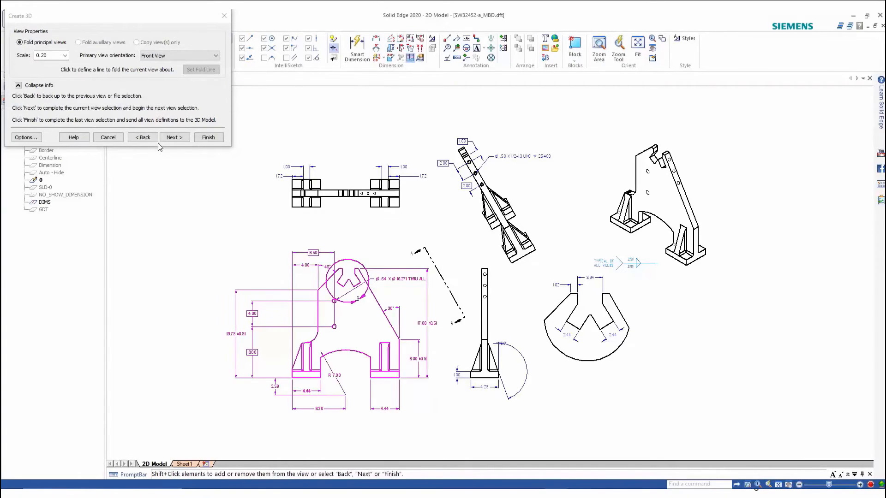
{"action": "left_click", "coordinate": [174, 137]}
{"action": "left_click_drag", "start_coordinate": [264, 157], "coordinate": [436, 224]}
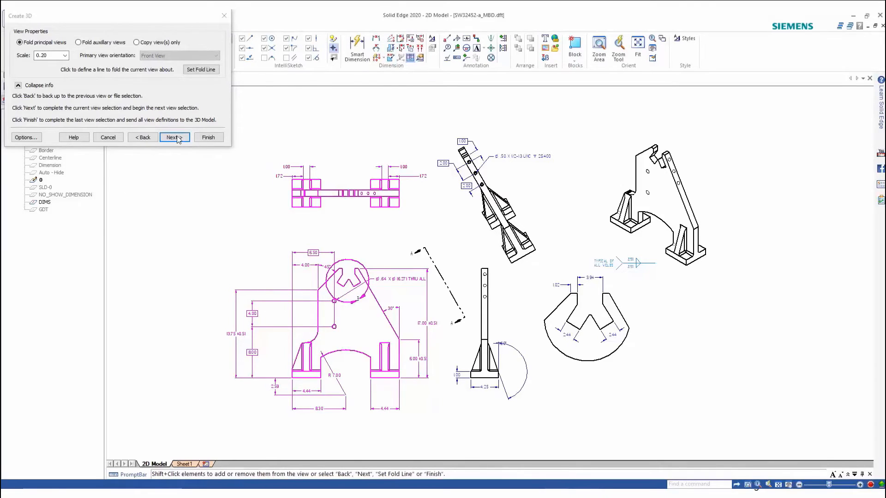
{"action": "left_click", "coordinate": [175, 137]}
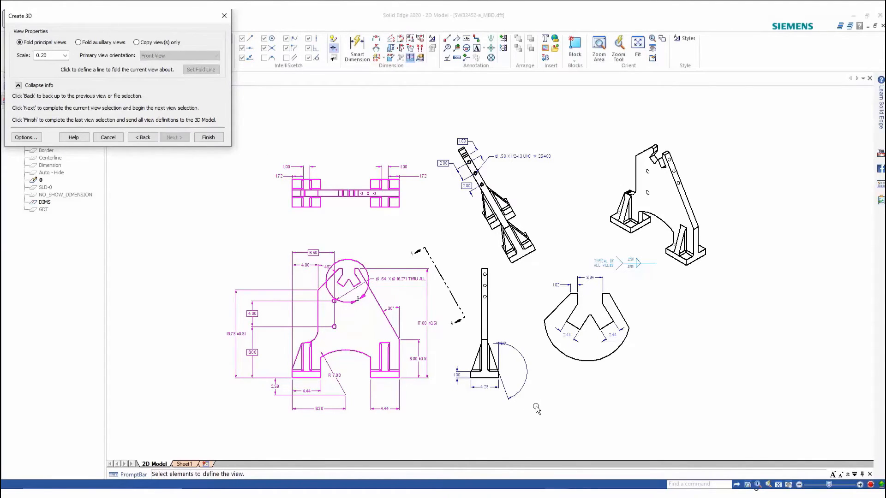
{"action": "left_click_drag", "start_coordinate": [537, 406], "coordinate": [451, 266]}
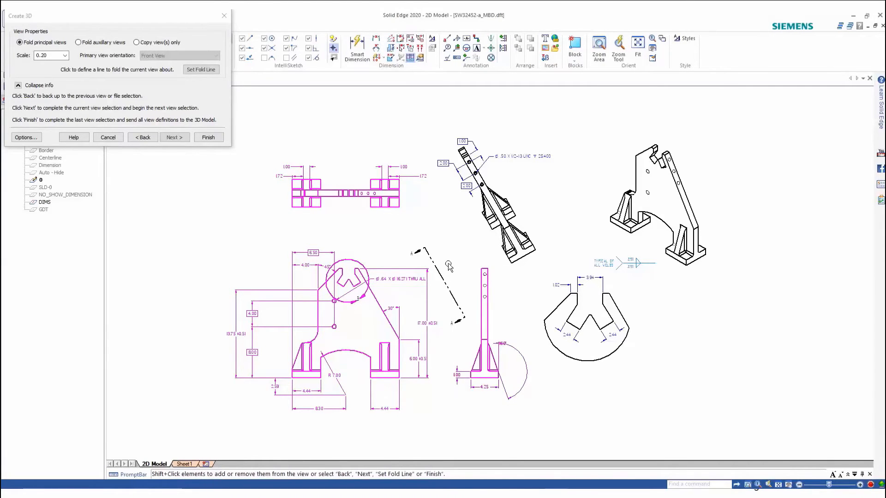
{"action": "left_click", "coordinate": [215, 141]}
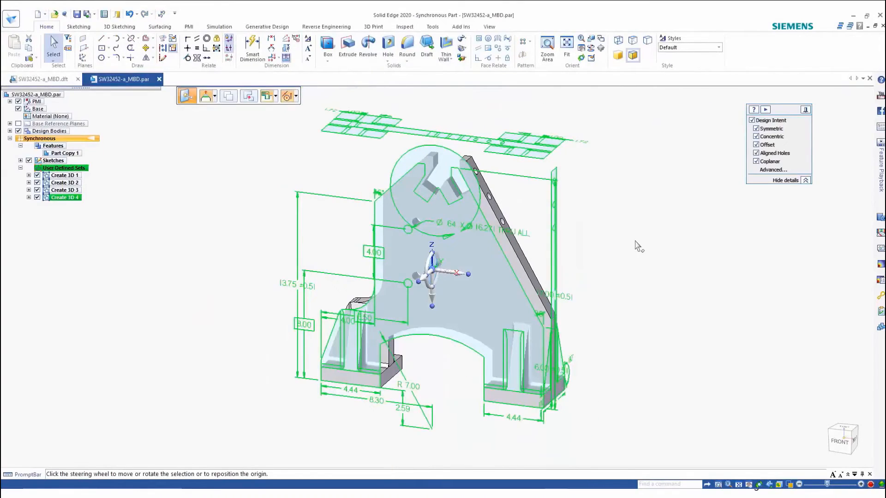
{"action": "key", "text": "Escape"}
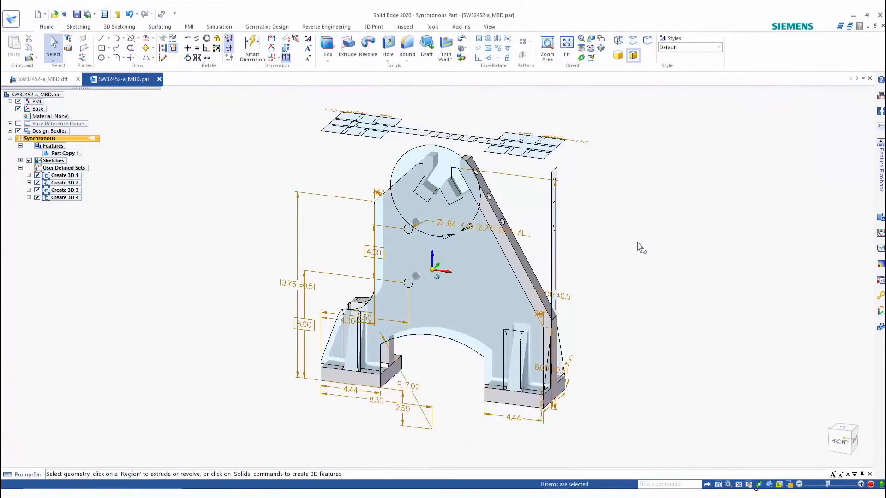
Examine how the folded drawing views line up with the part from the front, top and right
{"action": "left_click", "coordinate": [842, 457]}
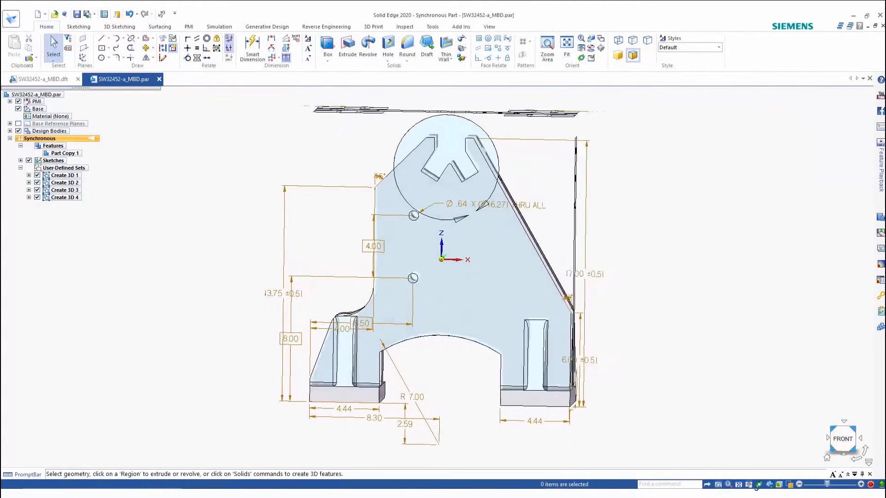
{"action": "left_click", "coordinate": [844, 423]}
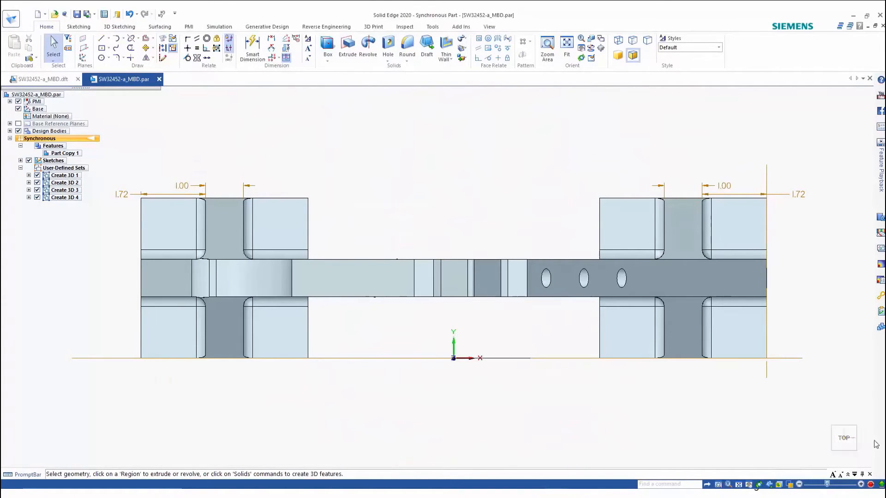
{"action": "left_click", "coordinate": [844, 455]}
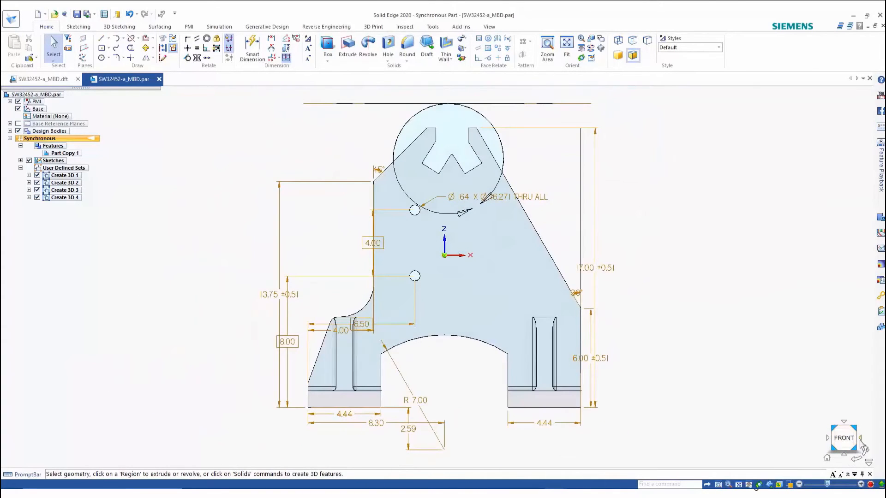
{"action": "left_click", "coordinate": [860, 438]}
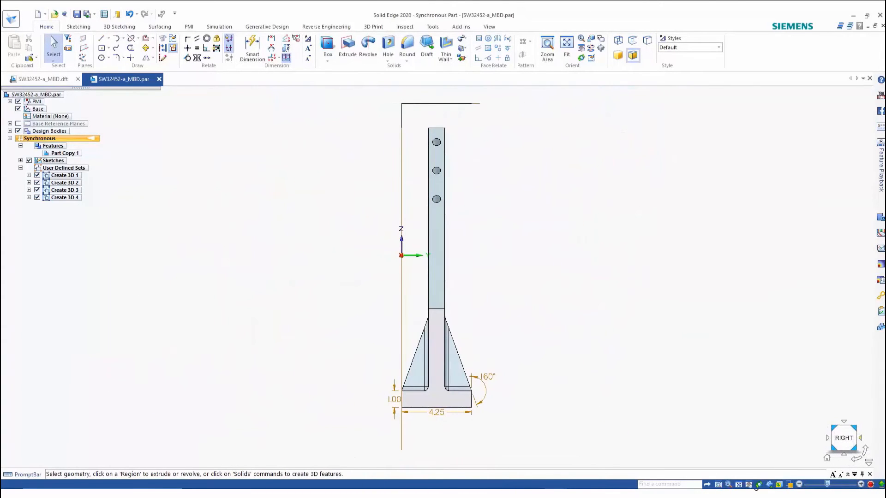
{"action": "left_click", "coordinate": [854, 444]}
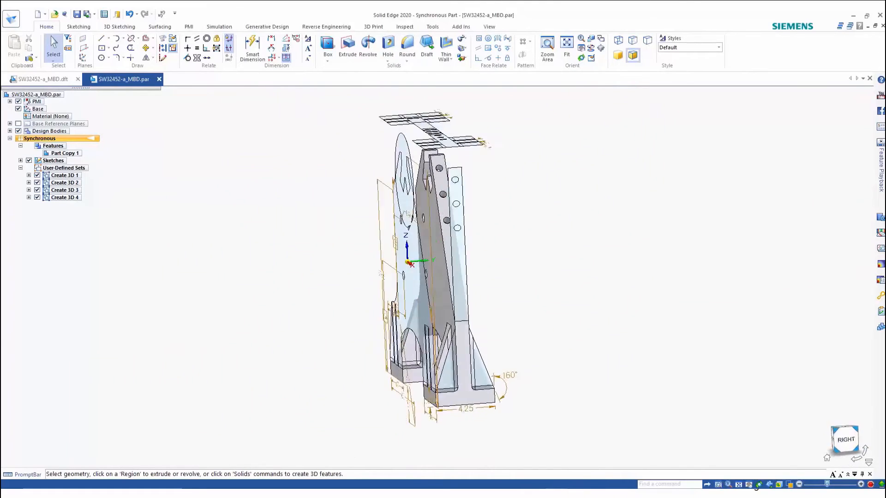
{"action": "middle_click_drag", "start_coordinate": [313, 324], "coordinate": [217, 268]}
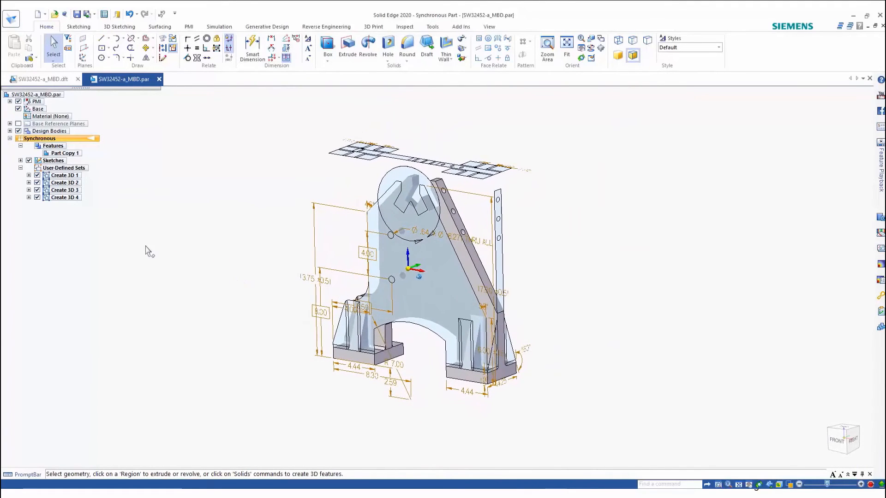
Attach the PMI dimensions of the Create 3D 4 set to the part geometry, and fit the model in view
{"action": "left_click", "coordinate": [63, 200]}
{"action": "right_click", "coordinate": [63, 199]}
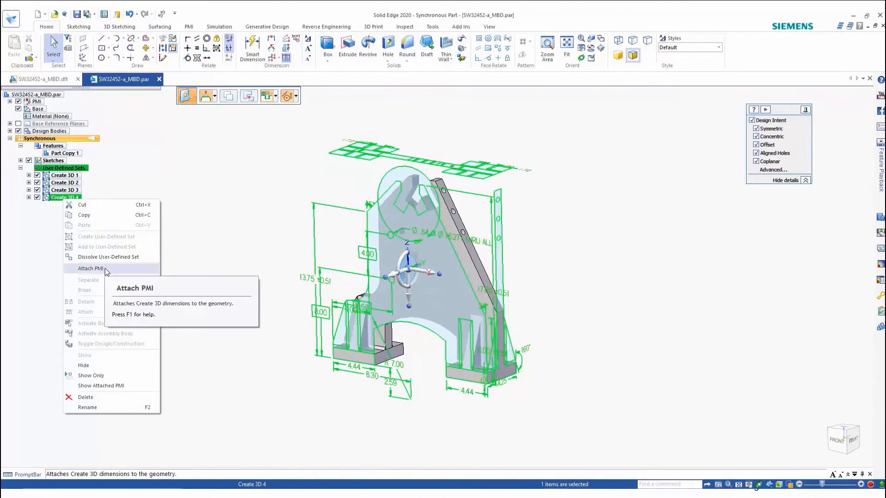
{"action": "left_click", "coordinate": [121, 267]}
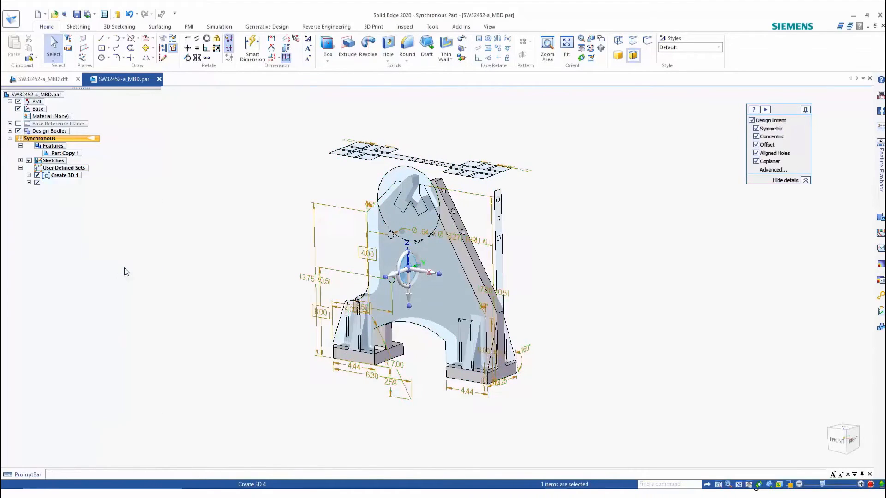
{"action": "left_click", "coordinate": [213, 266]}
{"action": "key", "text": "ctrl+f"}
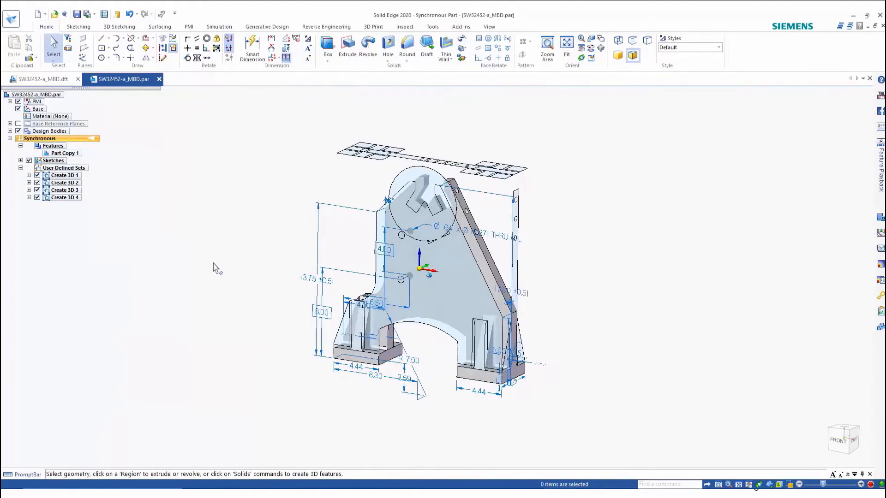
Delete the Front, Top and Right sketches from the part, keeping the Create 3D dimension sets
{"action": "middle_click_drag", "start_coordinate": [213, 263], "coordinate": [198, 251]}
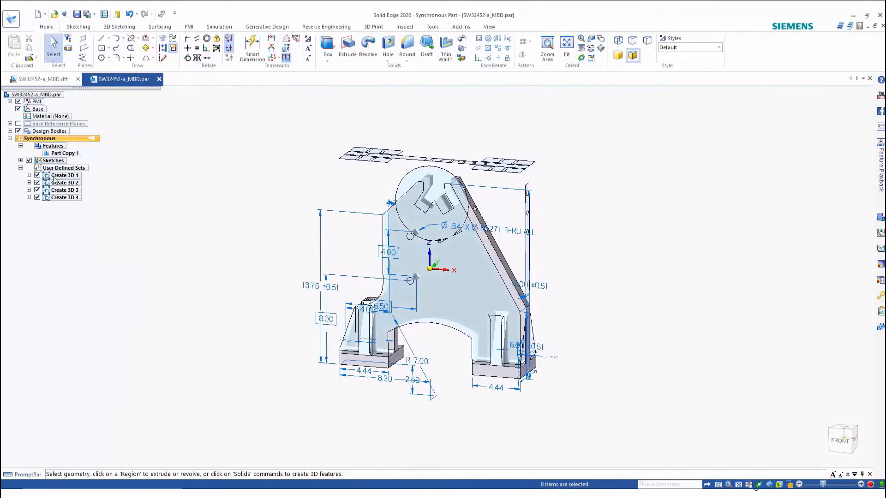
{"action": "left_click", "coordinate": [21, 160]}
{"action": "left_click", "coordinate": [66, 168]}
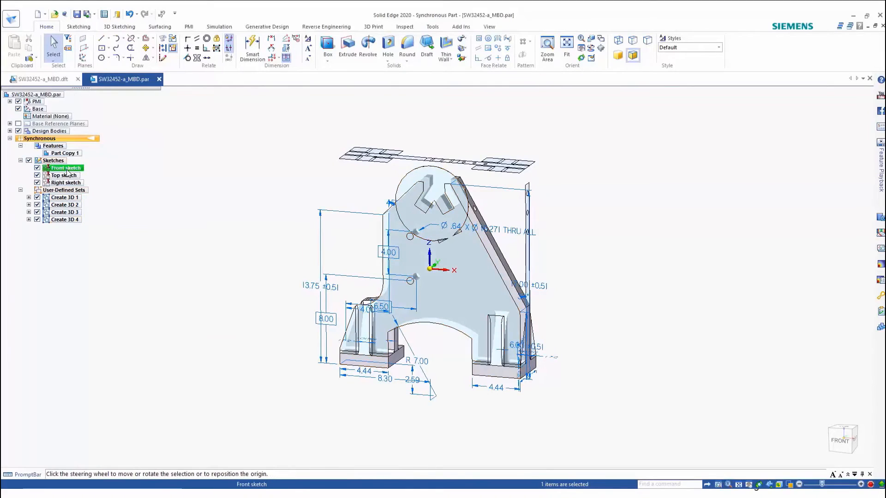
{"action": "left_click", "coordinate": [70, 184], "text": "shift"}
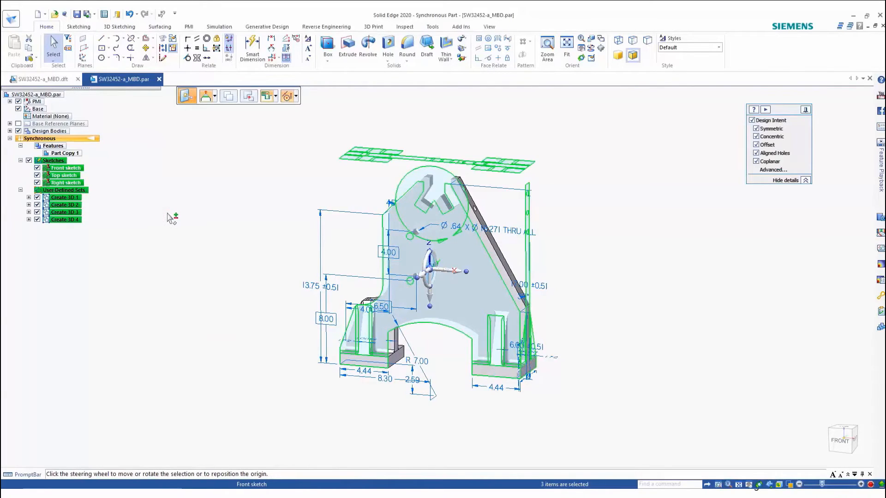
{"action": "key", "text": "Delete"}
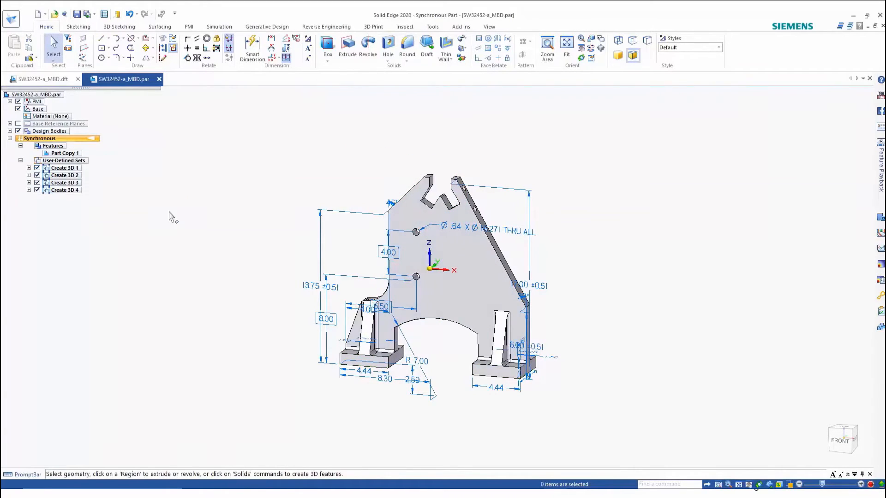
Reposition the 13.75 height, 8.30 horizontal and 4.00 hole-spacing PMI dimensions farther out from the geometry, and clear the selection
{"action": "scroll", "coordinate": [217, 210], "scroll_direction": "down", "scroll_amount": 1}
{"action": "scroll", "coordinate": [277, 259], "scroll_direction": "up", "scroll_amount": 2}
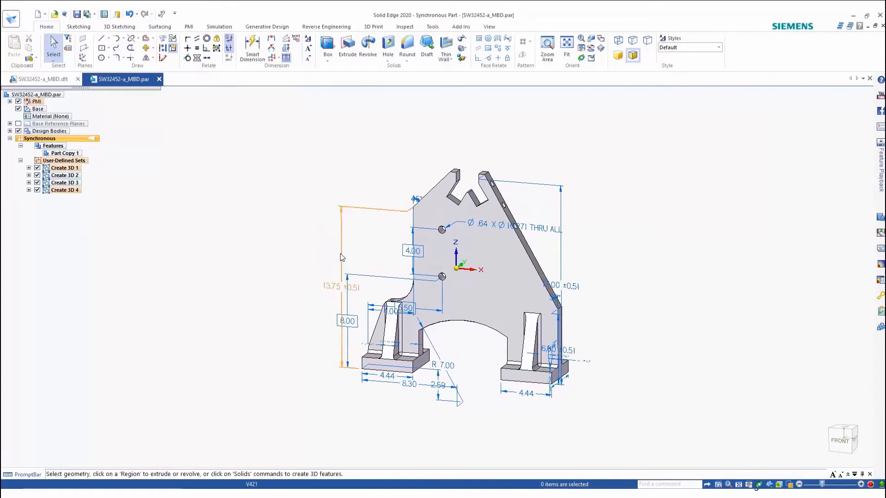
{"action": "left_click_drag", "start_coordinate": [326, 249], "coordinate": [310, 249]}
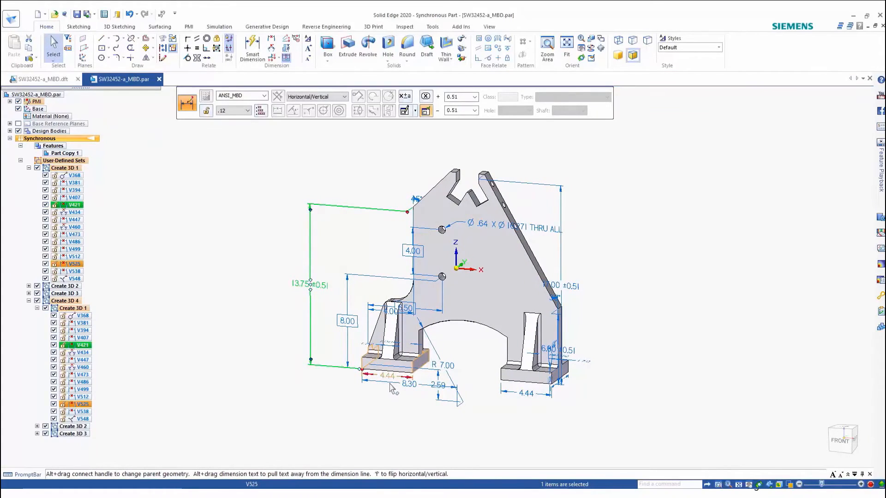
{"action": "scroll", "coordinate": [392, 389], "scroll_direction": "up", "scroll_amount": 4}
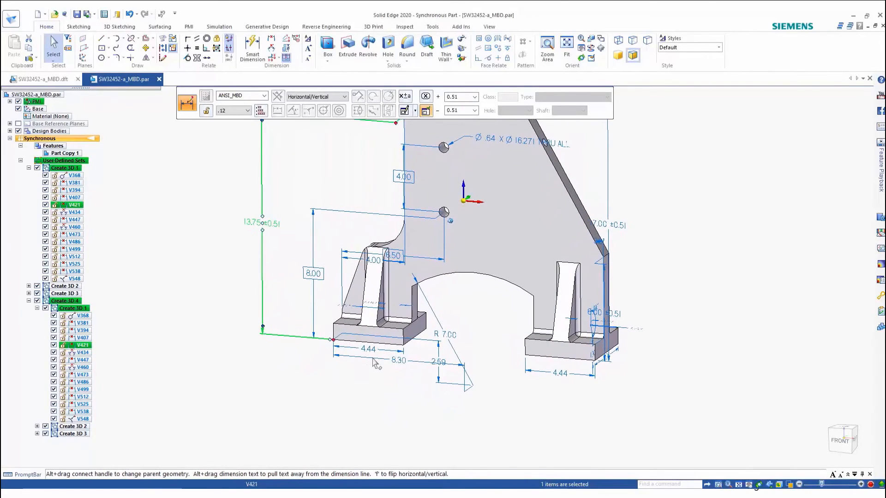
{"action": "left_click_drag", "start_coordinate": [376, 365], "coordinate": [376, 395]}
{"action": "middle_click_drag", "start_coordinate": [403, 173], "coordinate": [403, 194], "text": "shift"}
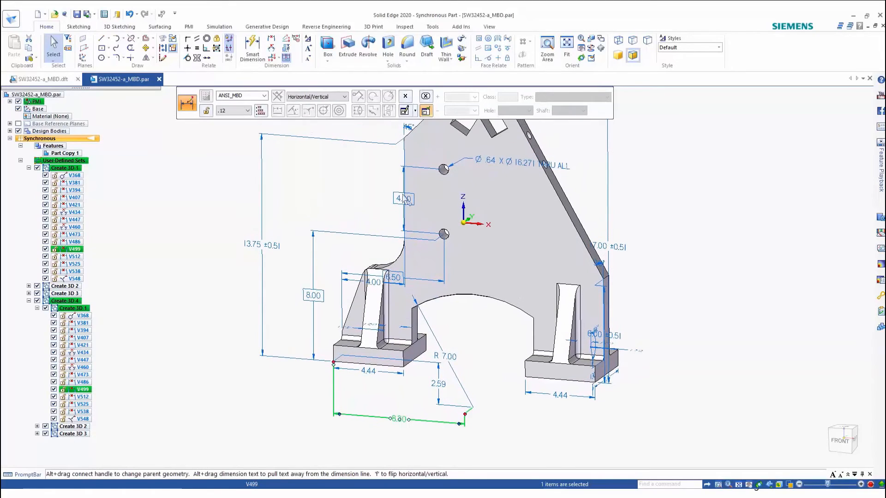
{"action": "left_click_drag", "start_coordinate": [404, 189], "coordinate": [377, 186]}
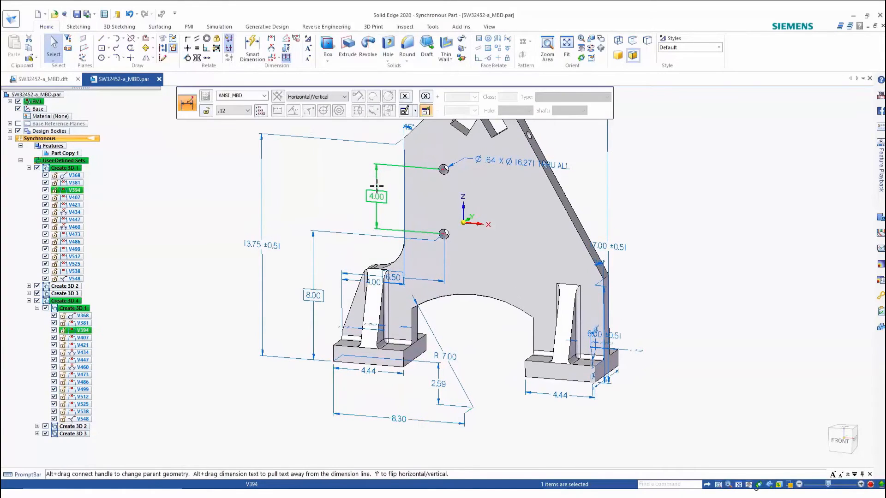
{"action": "scroll", "coordinate": [292, 314], "scroll_direction": "down", "scroll_amount": 2}
{"action": "left_click", "coordinate": [315, 415]}
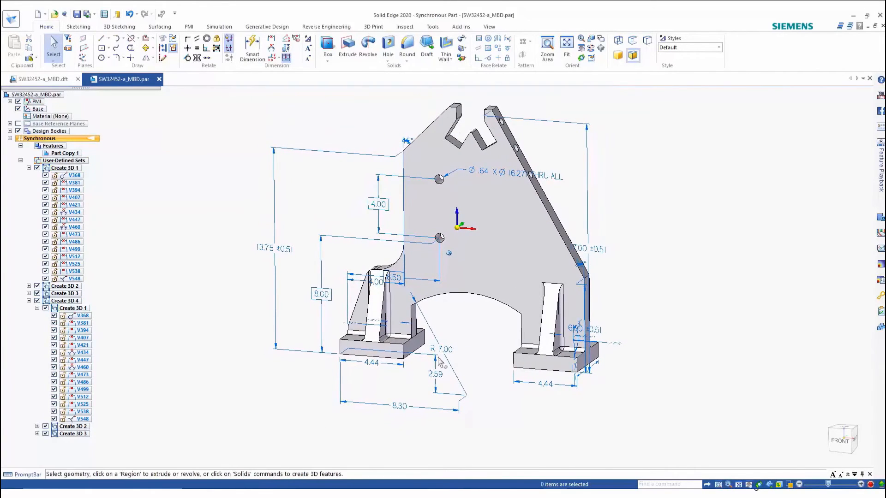
Set the radius of the arched cutout between the part's feet to 6.3 in using its PMI dimension
{"action": "left_click", "coordinate": [451, 354]}
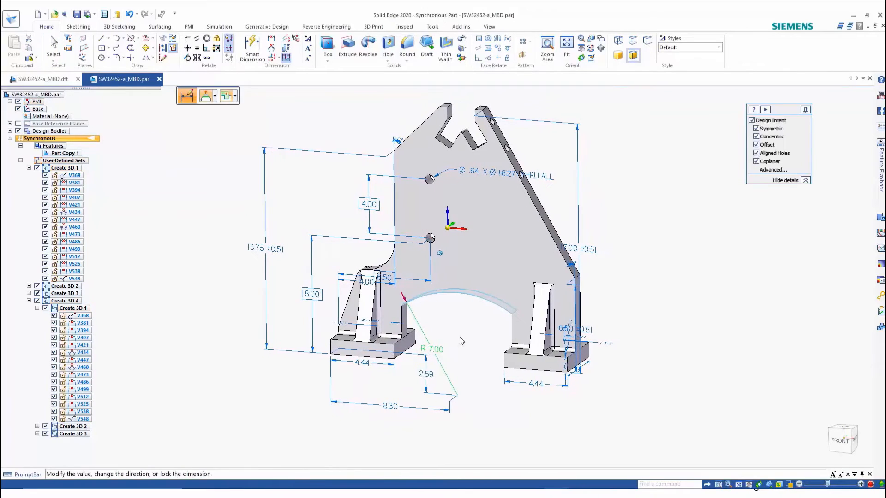
{"action": "type", "text": "6.3"}
{"action": "key", "text": "Return"}
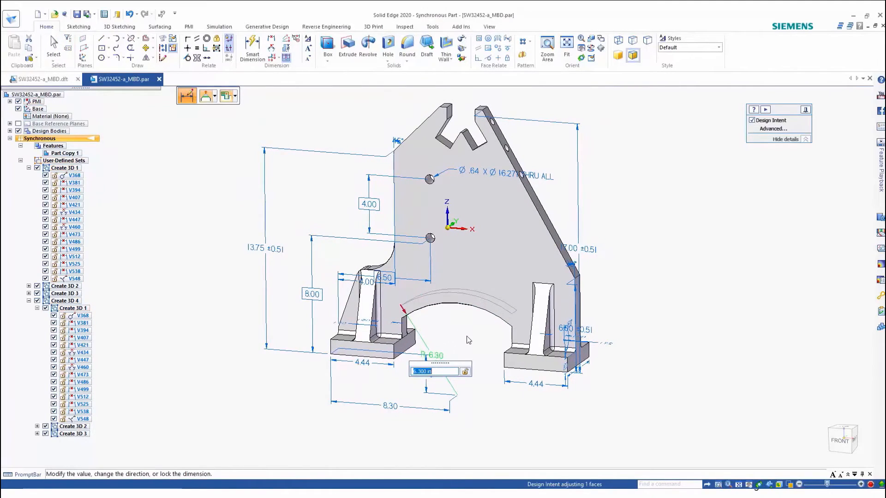
{"action": "scroll", "coordinate": [468, 340], "scroll_direction": "up", "scroll_amount": 2}
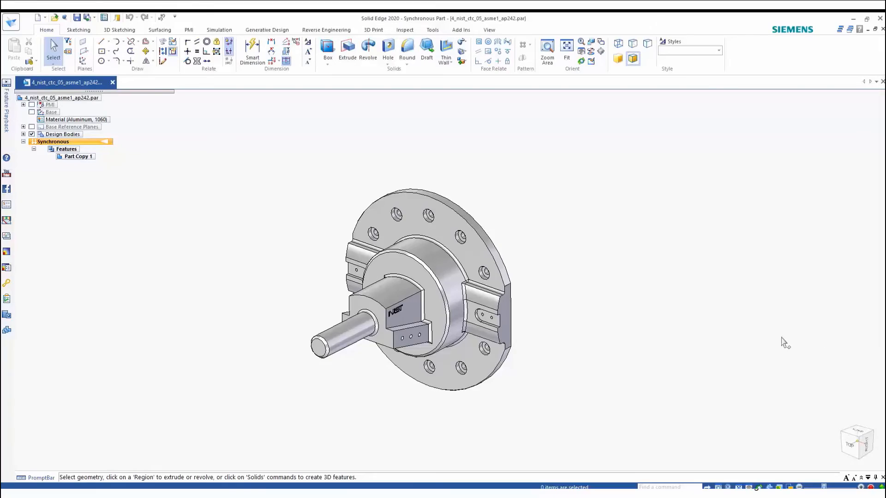
Examine the imported flange part 4_nist_ctc_05_asme1_ap242.par from several angles
{"action": "middle_click_drag", "start_coordinate": [784, 343], "coordinate": [156, 193]}
{"action": "key", "text": "ctrl+Right"}
{"action": "key", "text": "ctrl+Left"}
{"action": "key", "text": "ctrl+Left"}
{"action": "key", "text": "ctrl+Left"}
{"action": "key", "text": "ctrl+Left"}
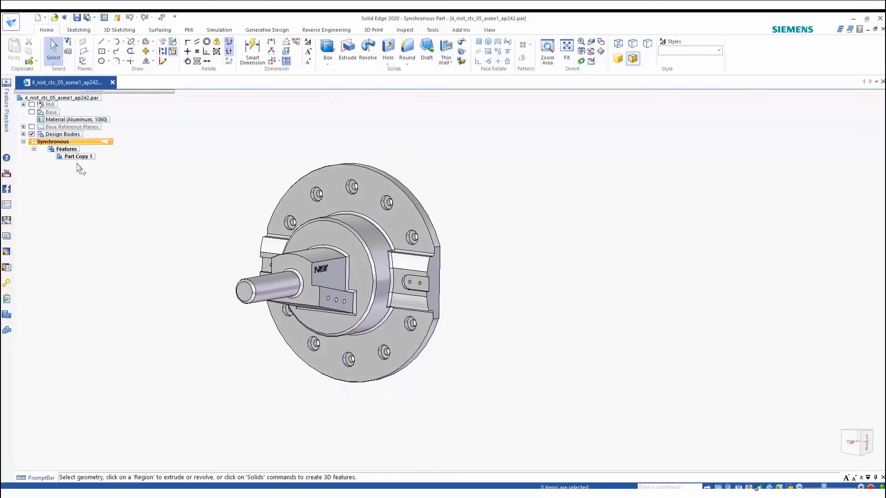
{"action": "middle_click_drag", "start_coordinate": [90, 168], "coordinate": [145, 182]}
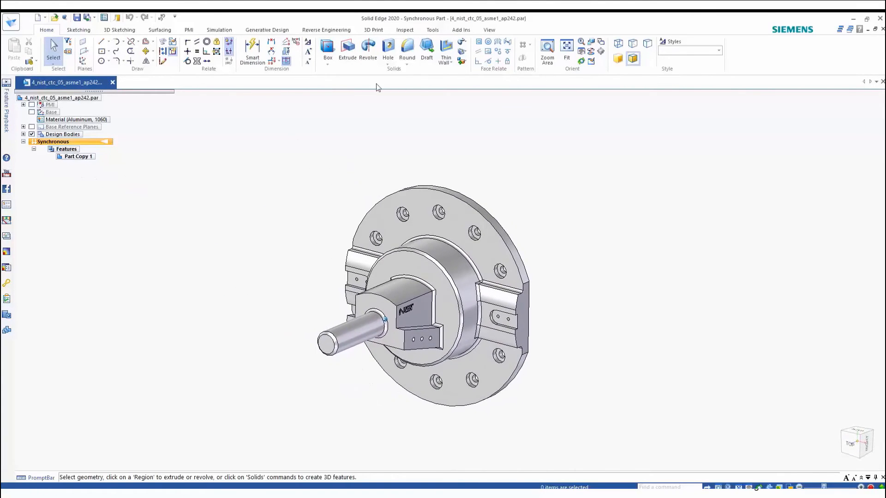
Recognize the part's holes, keeping the ANSI Inch 5/8 Socket Head Cap Screw counterbore options for Hole 3, and accept all four hole groups
{"action": "left_click", "coordinate": [405, 30]}
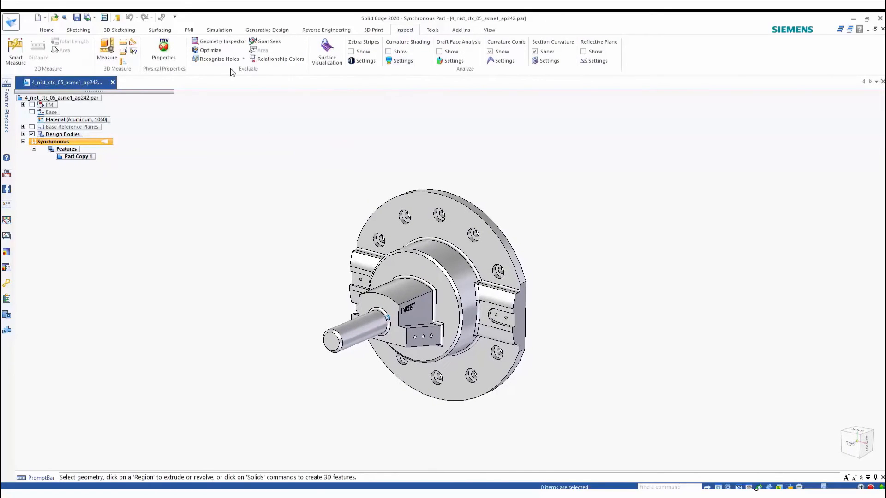
{"action": "left_click", "coordinate": [217, 58]}
{"action": "middle_click_drag", "start_coordinate": [222, 148], "coordinate": [244, 220], "text": "shift"}
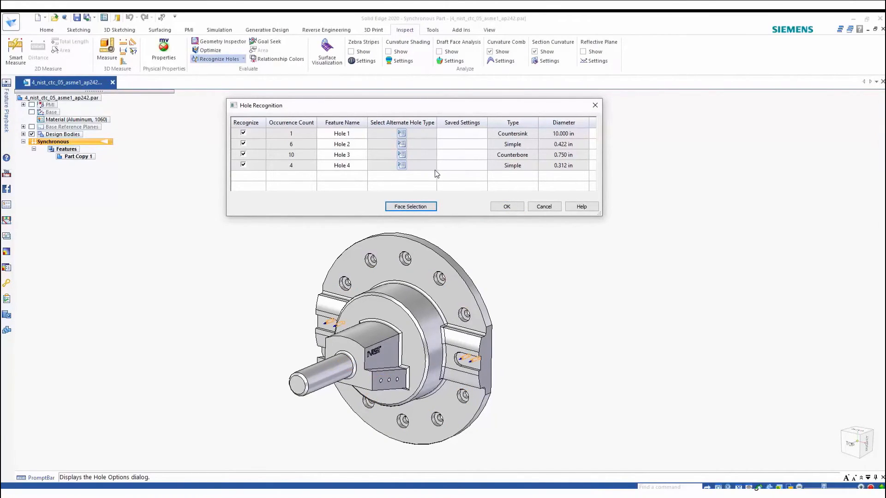
{"action": "left_click", "coordinate": [403, 156]}
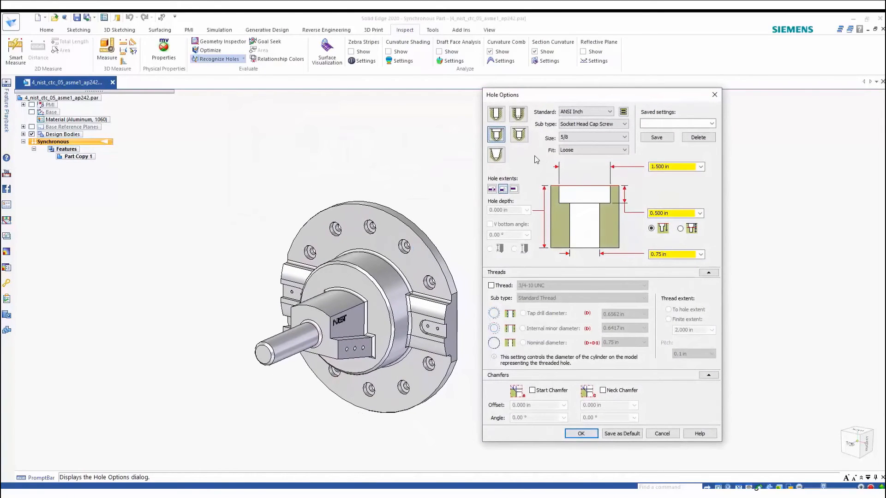
{"action": "left_click", "coordinate": [582, 434]}
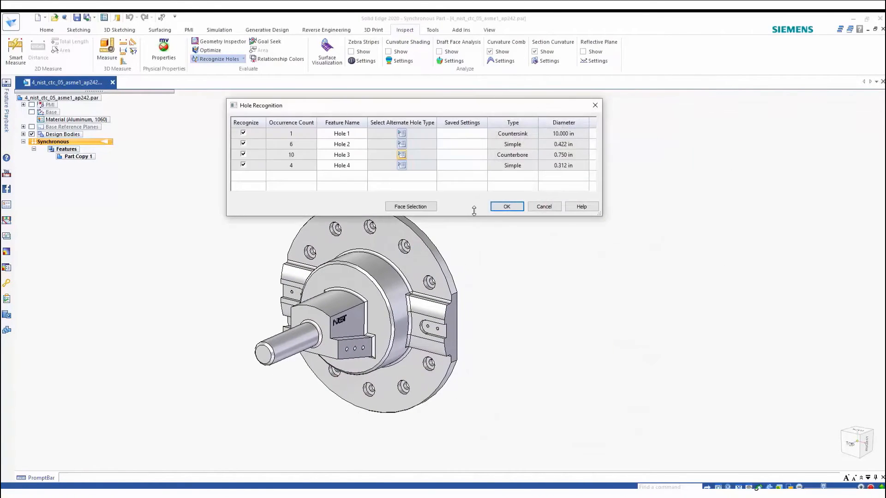
{"action": "left_click", "coordinate": [506, 206]}
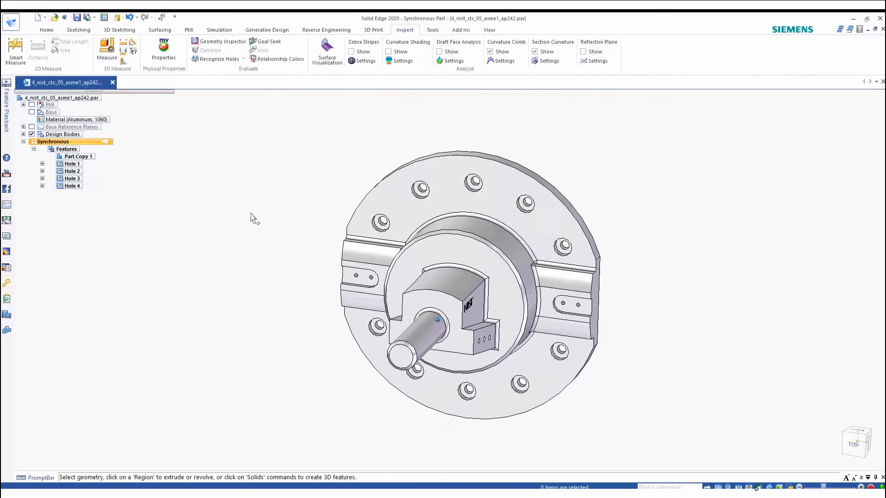
Place a PMI callout with the hole's size text on a counterbored flange hole beside the part, and end the command
{"action": "left_click", "coordinate": [189, 30]}
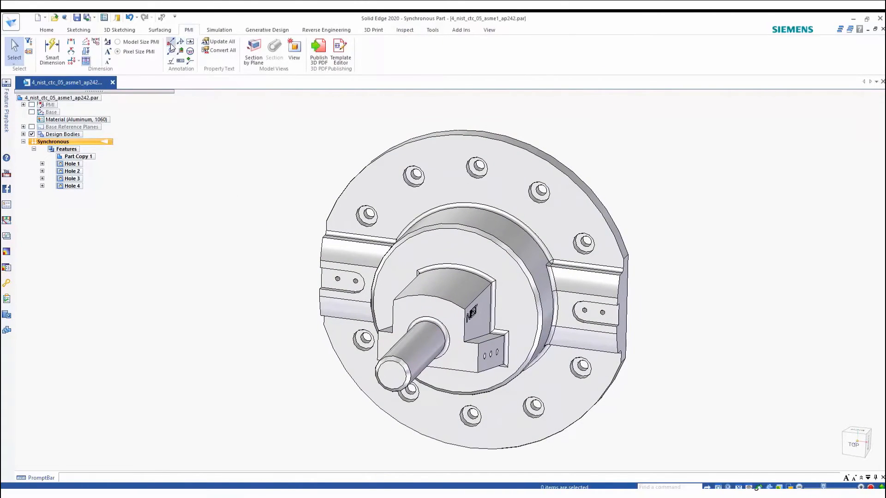
{"action": "left_click", "coordinate": [170, 42]}
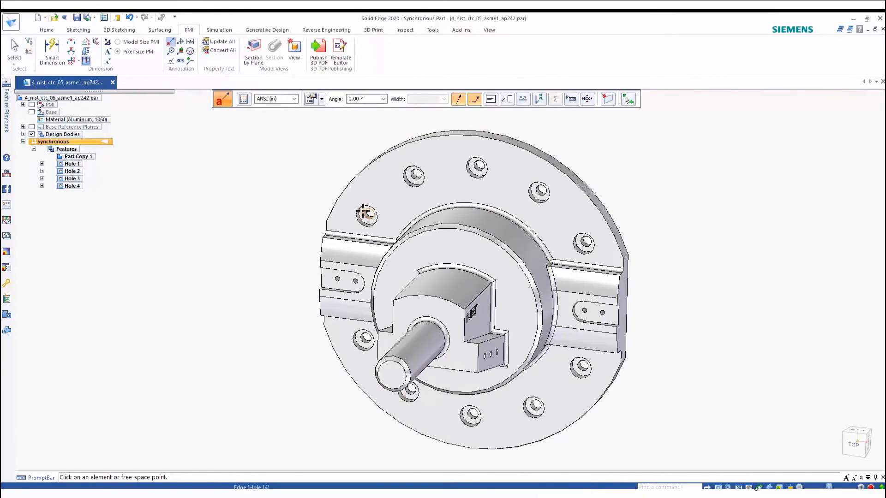
{"action": "left_click", "coordinate": [362, 210]}
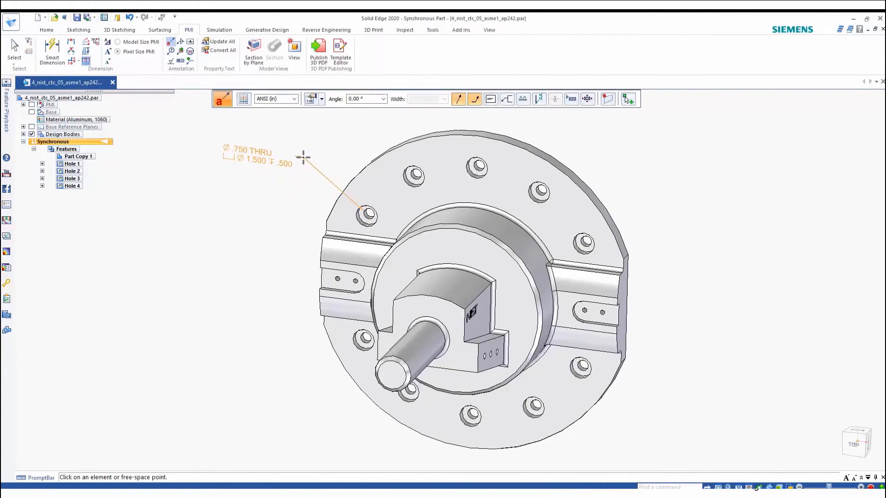
{"action": "left_click", "coordinate": [303, 157]}
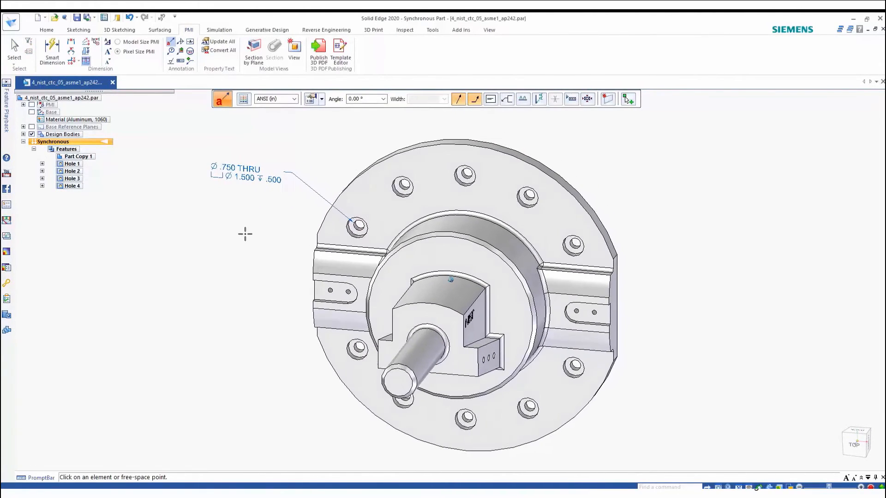
{"action": "key", "text": "Escape"}
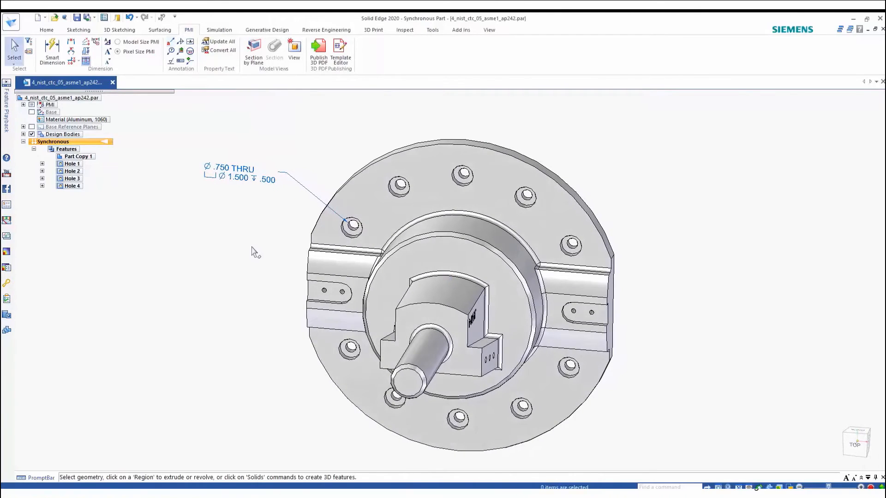
Set all counterbored flange holes of Hole 3 to a 1 in diameter and a 0.625 in counterbore depth
{"action": "left_click", "coordinate": [352, 226]}
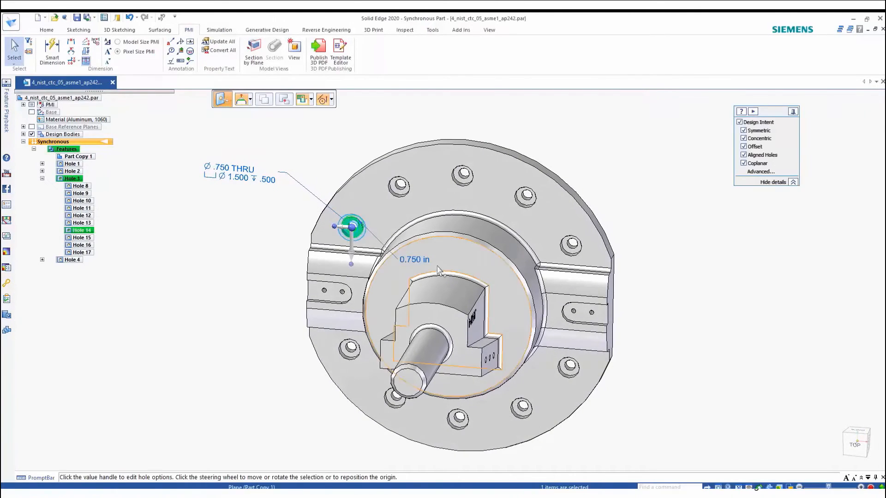
{"action": "left_click", "coordinate": [421, 261]}
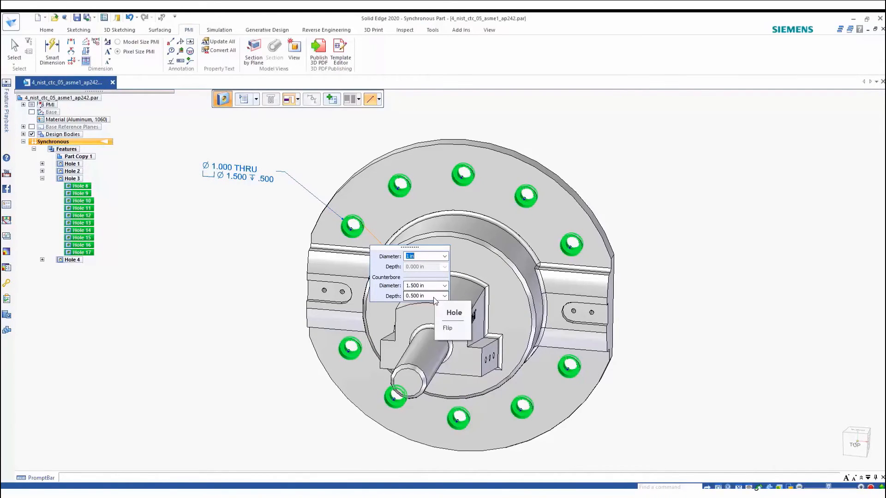
{"action": "left_click_drag", "start_coordinate": [431, 297], "coordinate": [406, 296]}
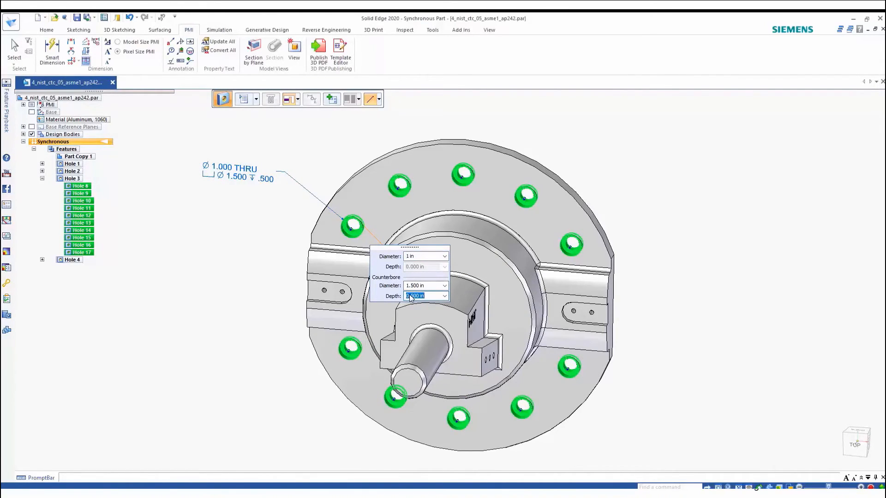
{"action": "type", "text": "0.625"}
{"action": "key", "text": "Return"}
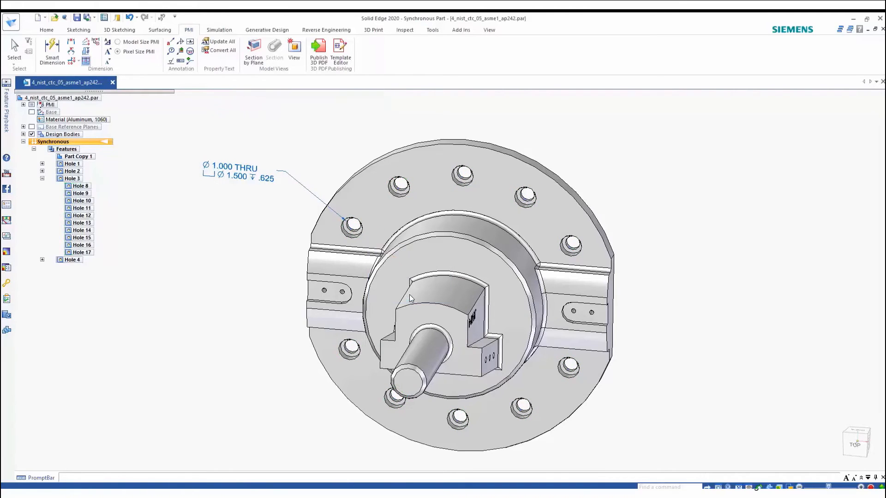
Recognize the two 0.250 in chamfers as features, and dimension the length of the protruding shaft
{"action": "left_click", "coordinate": [352, 226]}
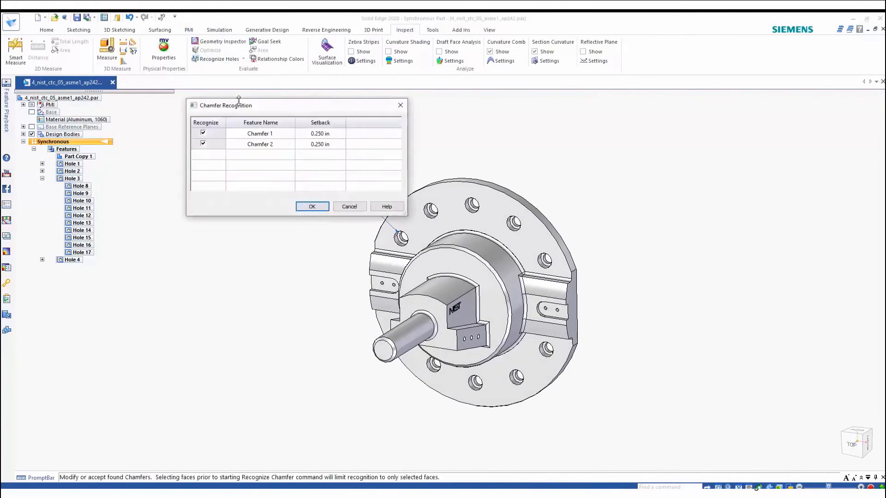
{"action": "left_click", "coordinate": [89, 269]}
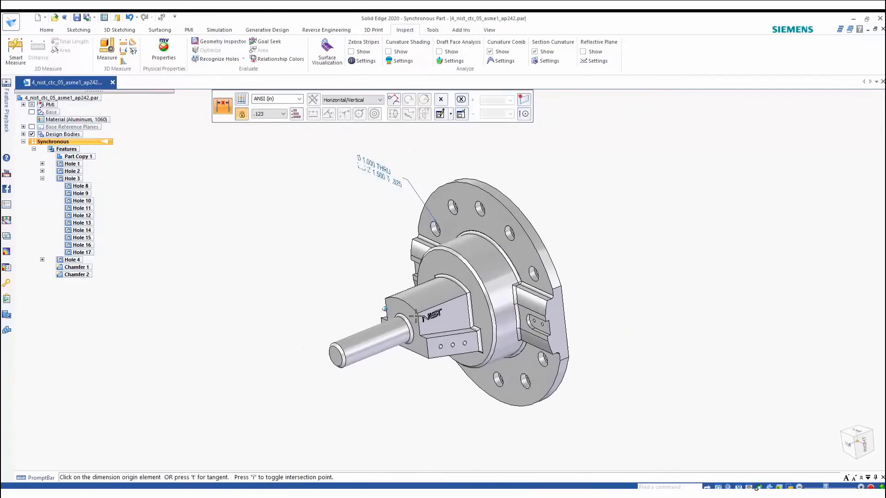
{"action": "left_click", "coordinate": [278, 291]}
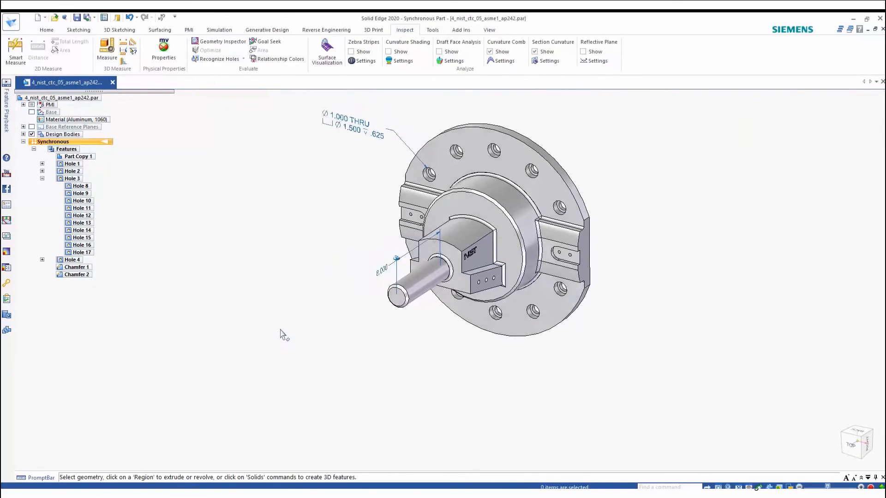
{"action": "middle_click_drag", "start_coordinate": [280, 330], "coordinate": [286, 328]}
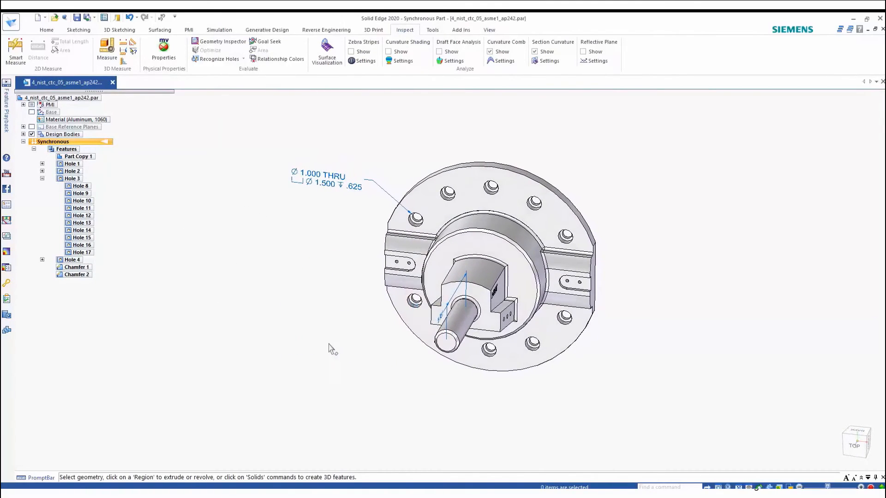
Hide all PMI and create a section view by plane that cuts the part lengthwise through the shaft and flange
{"action": "left_click", "coordinate": [31, 105]}
{"action": "key", "text": "ctrl+r"}
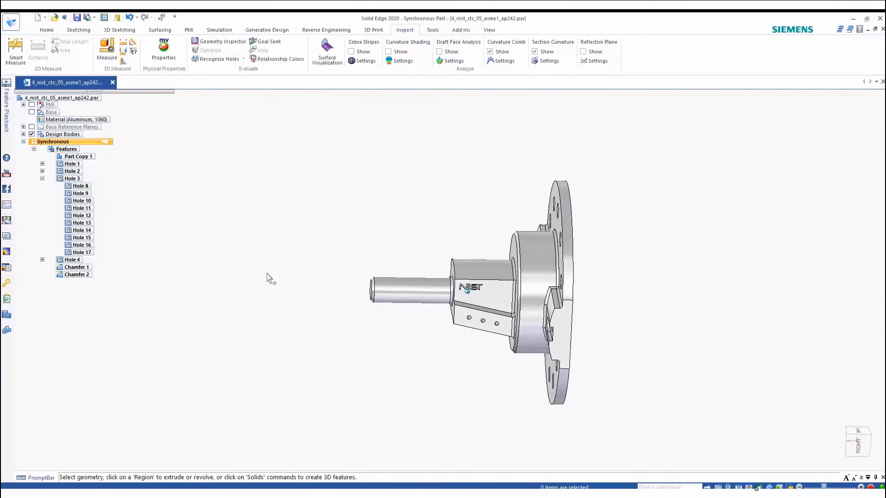
{"action": "left_click", "coordinate": [189, 30]}
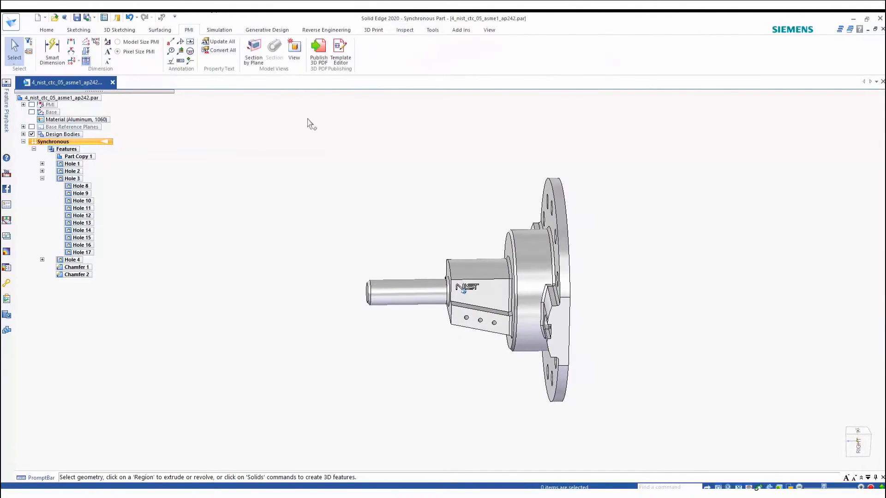
{"action": "left_click", "coordinate": [254, 60]}
{"action": "right_click", "coordinate": [367, 264]}
{"action": "right_click", "coordinate": [372, 229]}
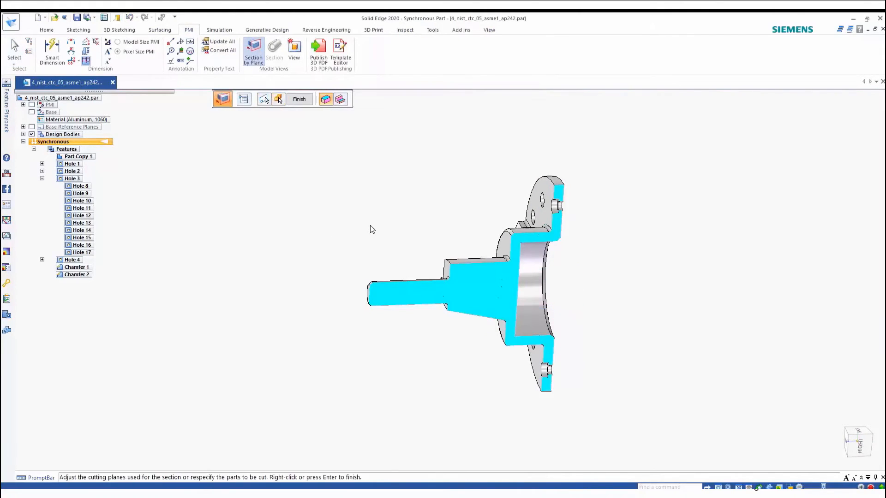
{"action": "right_click", "coordinate": [371, 228]}
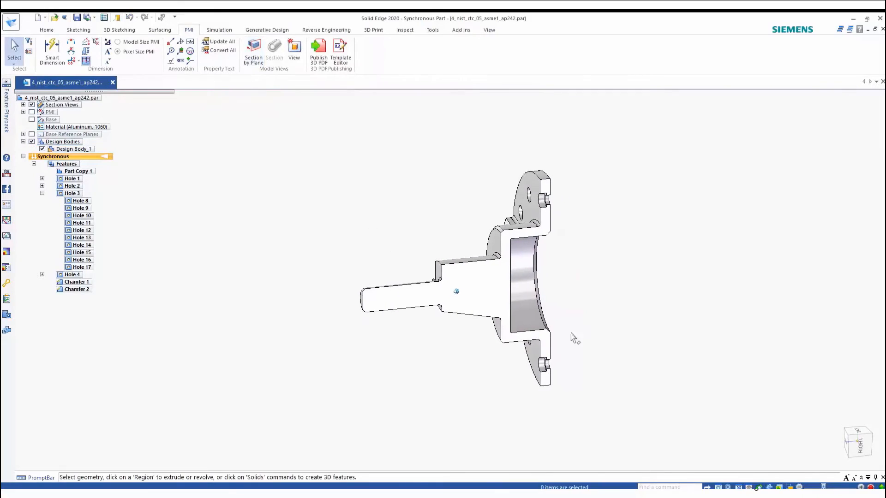
In the right view, attach a feature control frame with the saved OUTER DIA settings (circular runout 0.025, A, B) to the flange's outer edge
{"action": "left_click", "coordinate": [858, 444]}
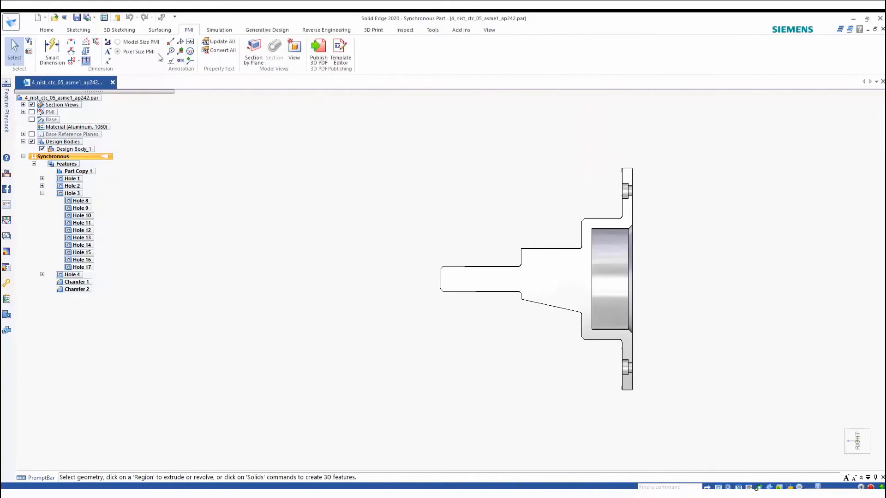
{"action": "left_click", "coordinate": [181, 63]}
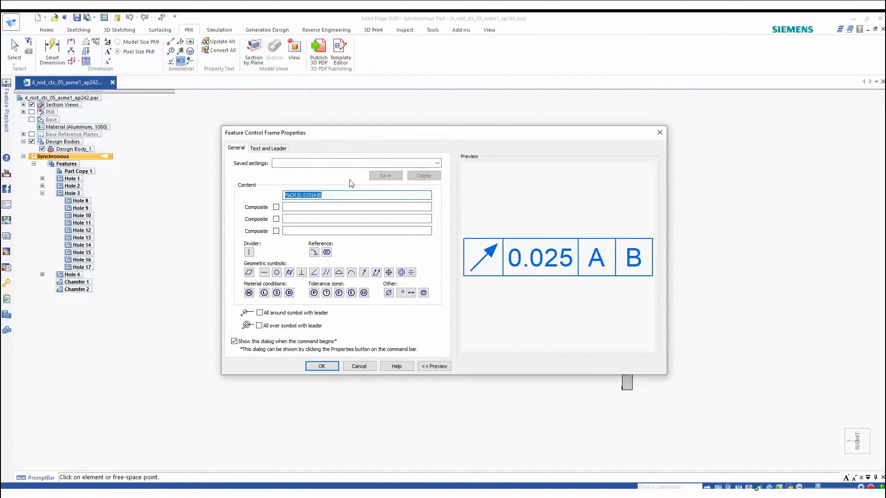
{"action": "left_click", "coordinate": [436, 162]}
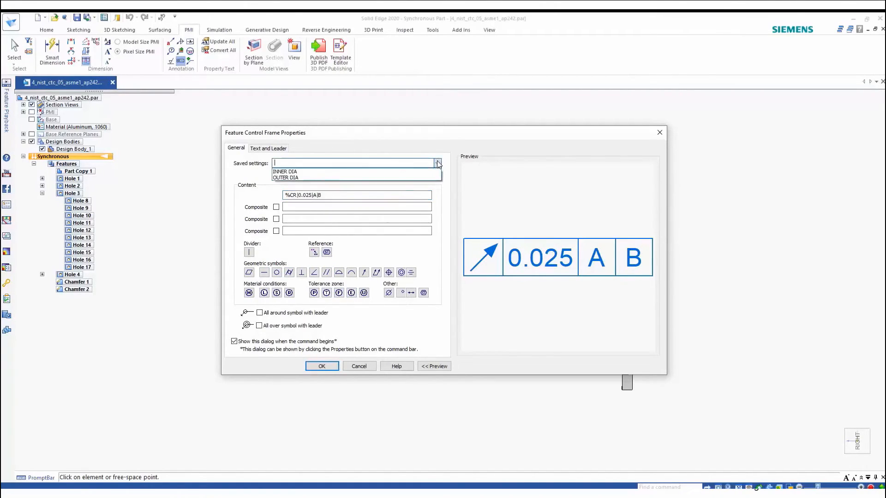
{"action": "left_click", "coordinate": [297, 178]}
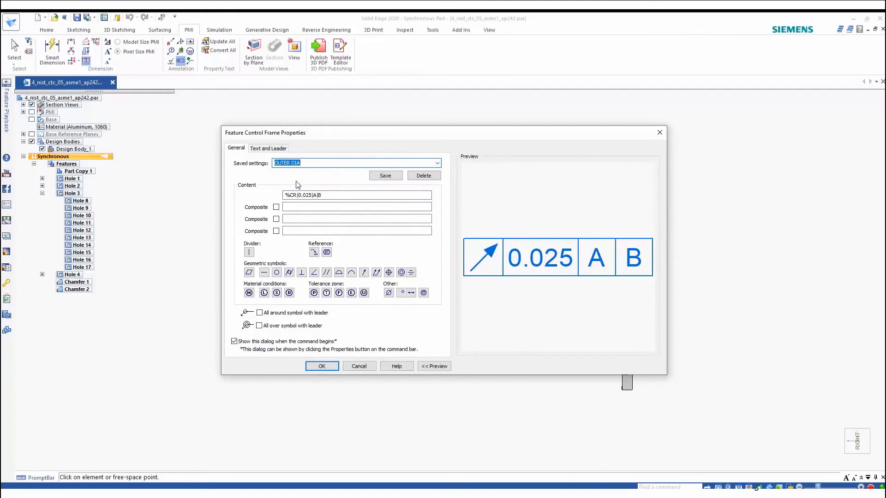
{"action": "left_click", "coordinate": [437, 163]}
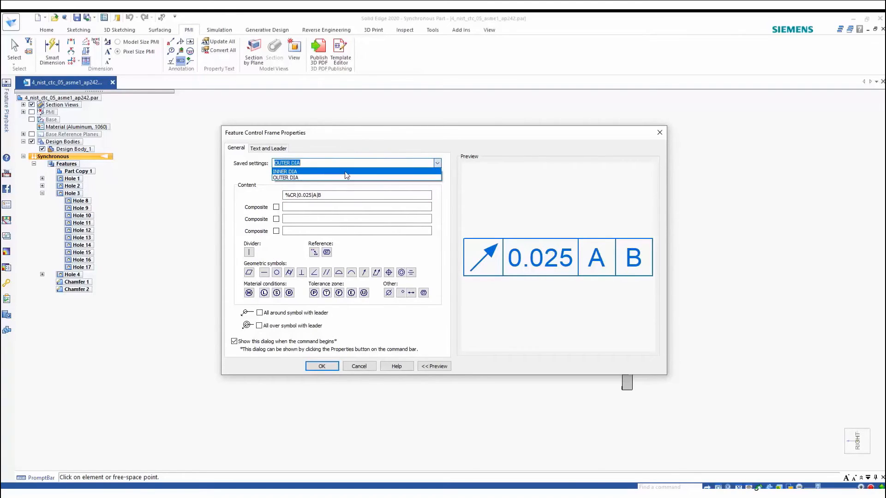
{"action": "left_click", "coordinate": [315, 172]}
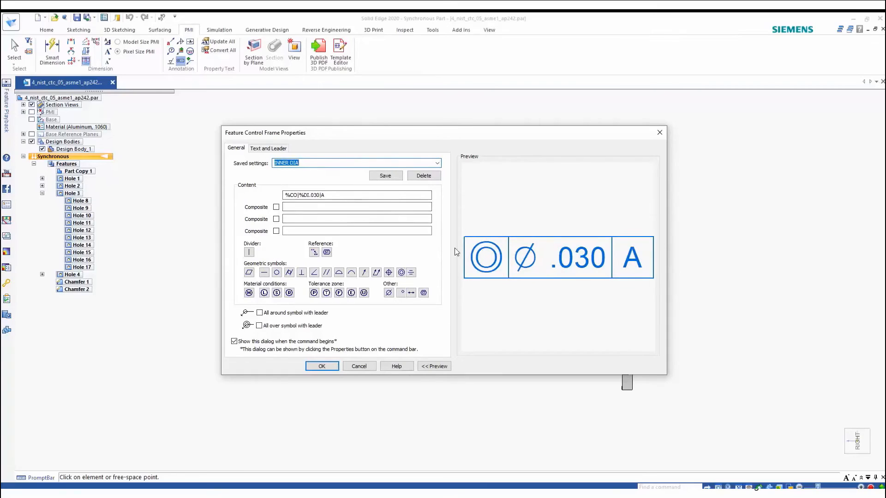
{"action": "left_click", "coordinate": [437, 163]}
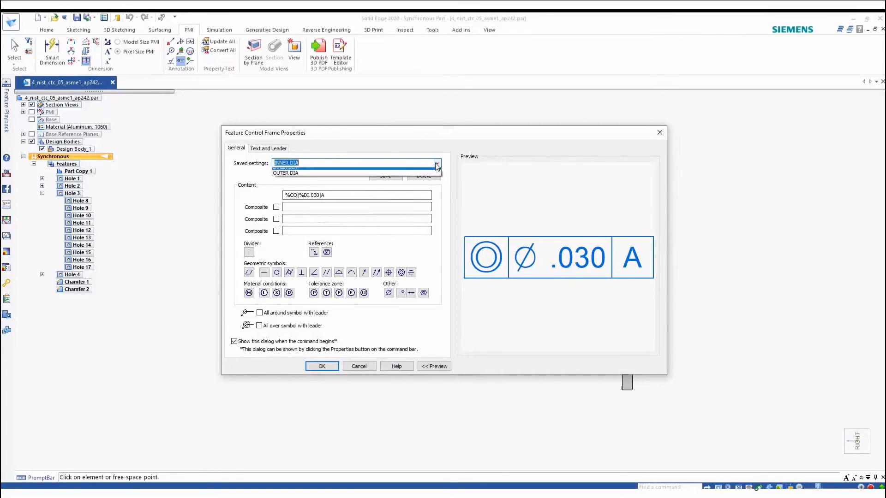
{"action": "left_click", "coordinate": [331, 178]}
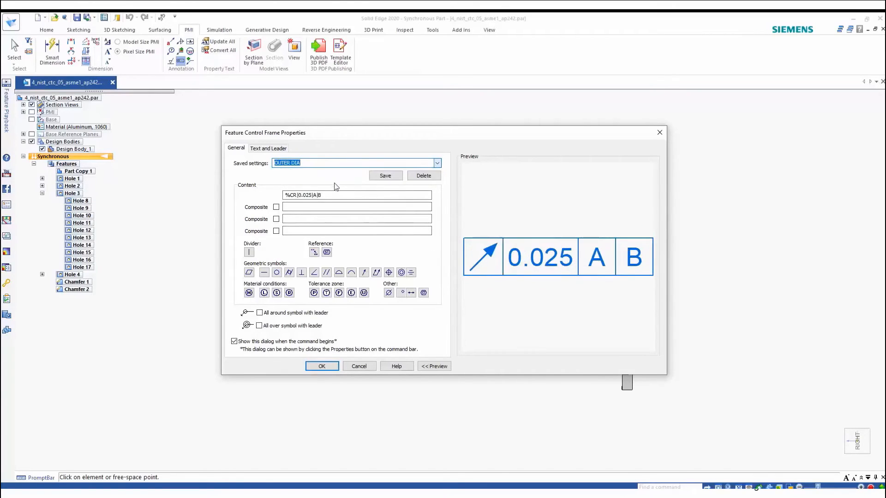
{"action": "left_click", "coordinate": [322, 366]}
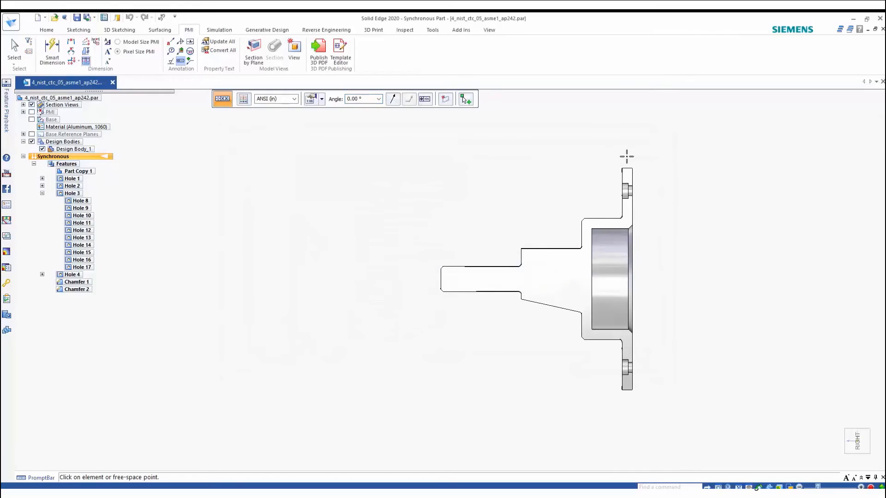
{"action": "left_click", "coordinate": [629, 169]}
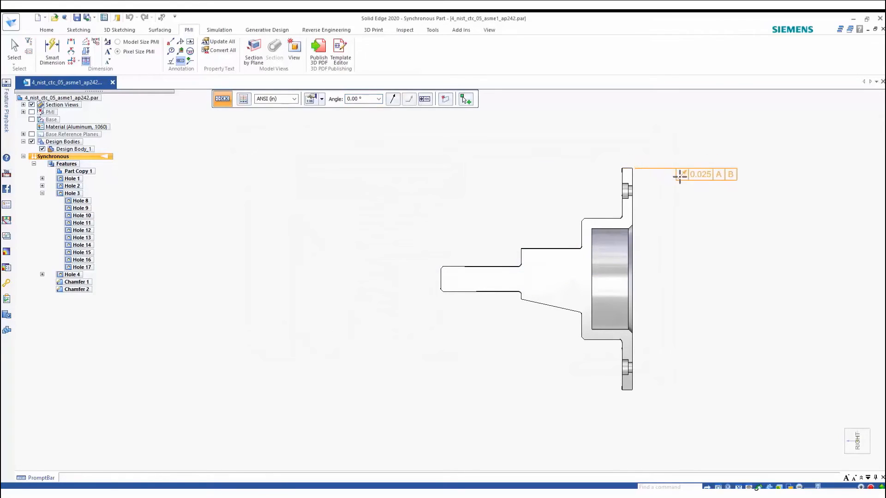
{"action": "left_click", "coordinate": [694, 182]}
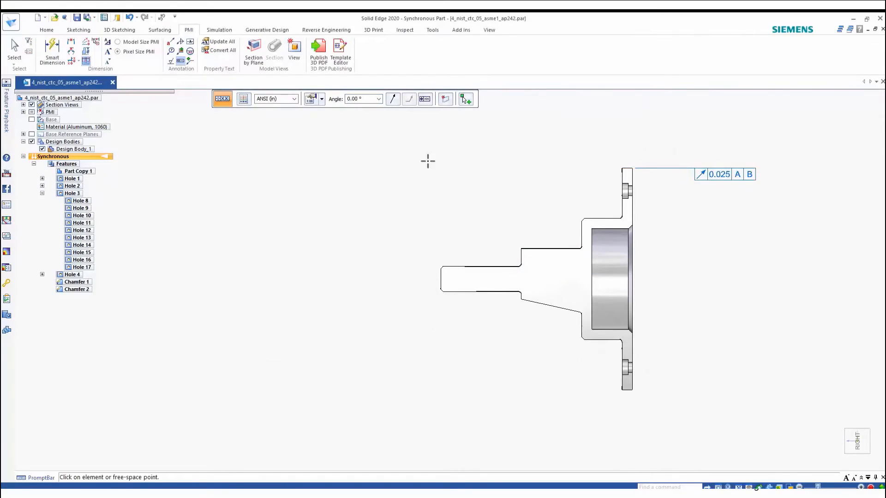
Attach a feature control frame with the saved INNER DIA settings (concentricity, diameter .030, A) to the hub's upper edge
{"action": "left_click", "coordinate": [322, 99]}
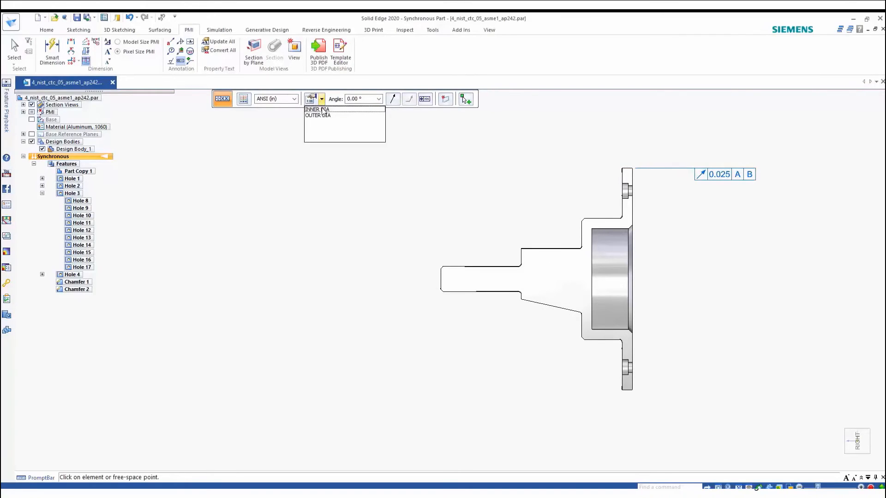
{"action": "left_click", "coordinate": [312, 110]}
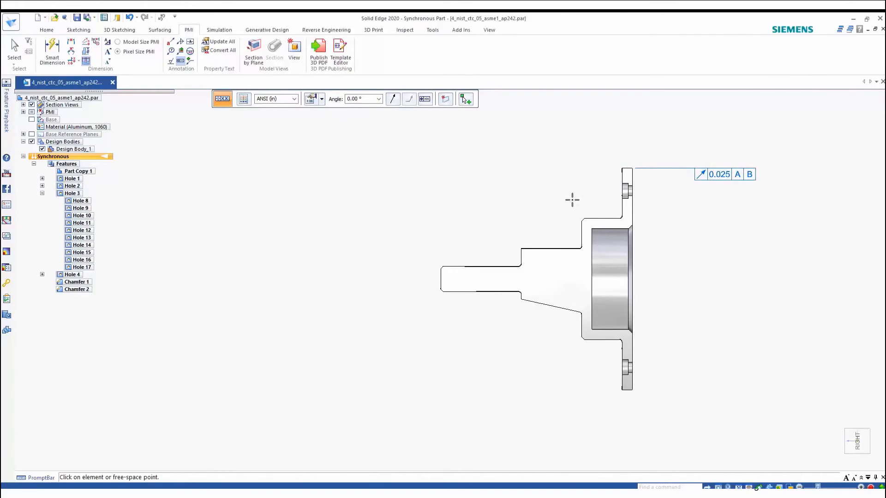
{"action": "left_click", "coordinate": [594, 218]}
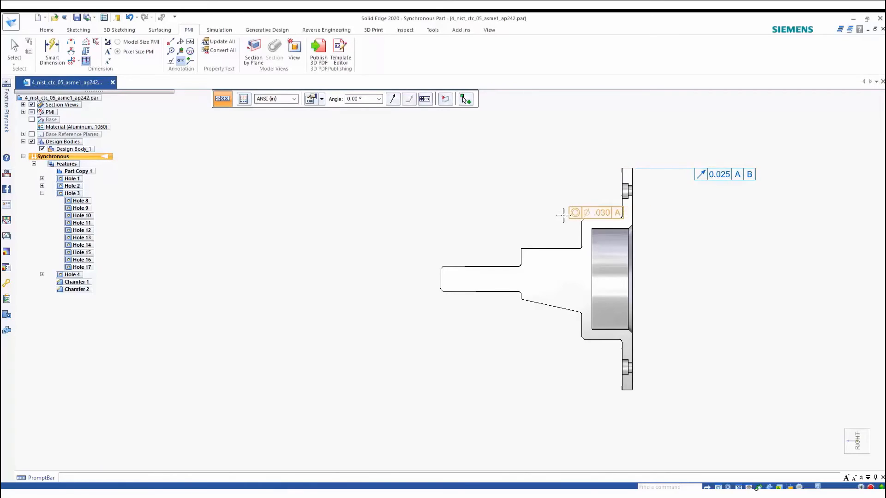
{"action": "left_click", "coordinate": [503, 220]}
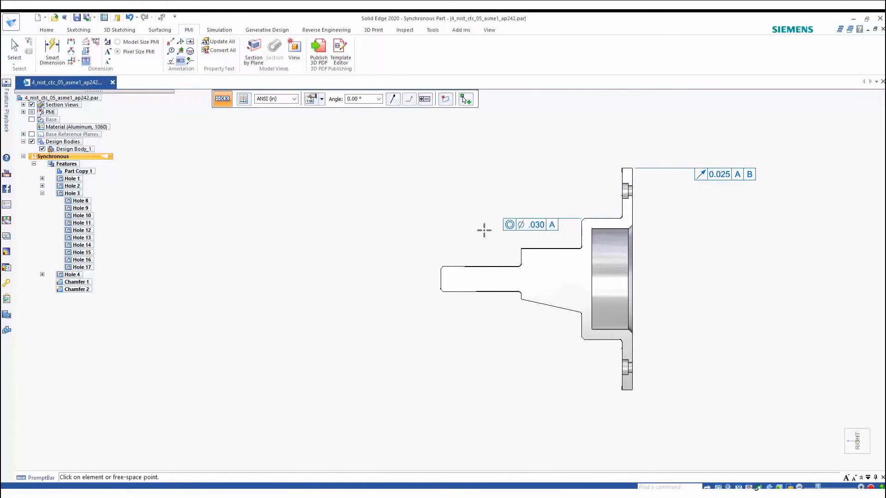
Place datum frame A above the shaft's upper edge and end the command
{"action": "left_click", "coordinate": [190, 41]}
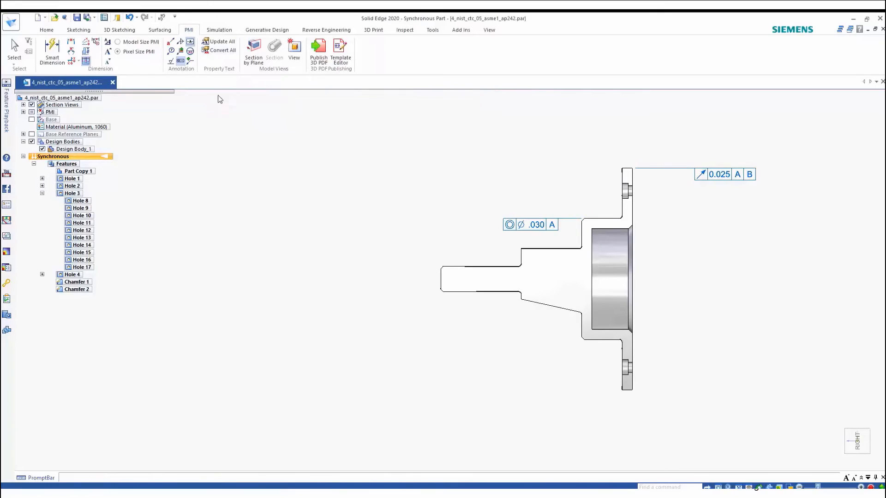
{"action": "left_click", "coordinate": [456, 265]}
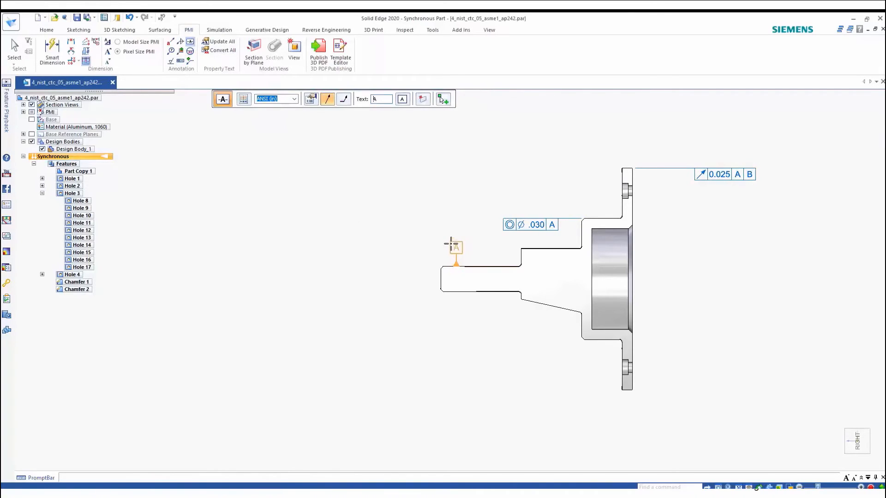
{"action": "left_click", "coordinate": [450, 236]}
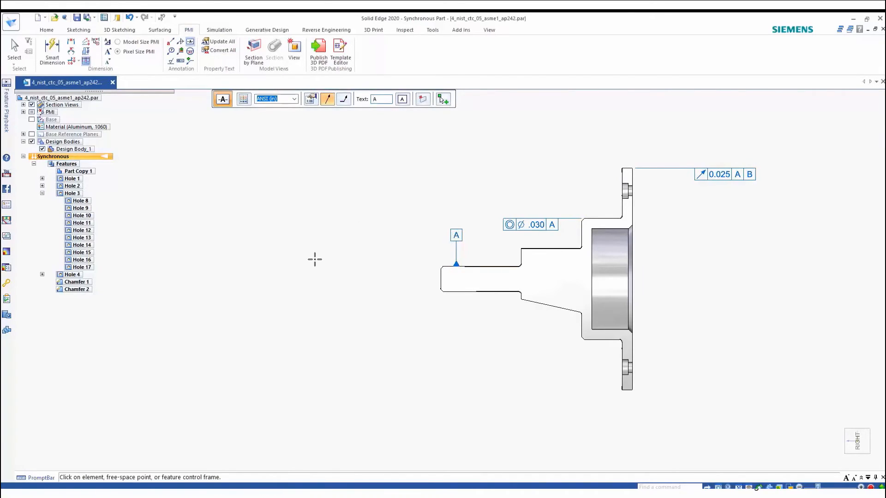
{"action": "key", "text": "Escape"}
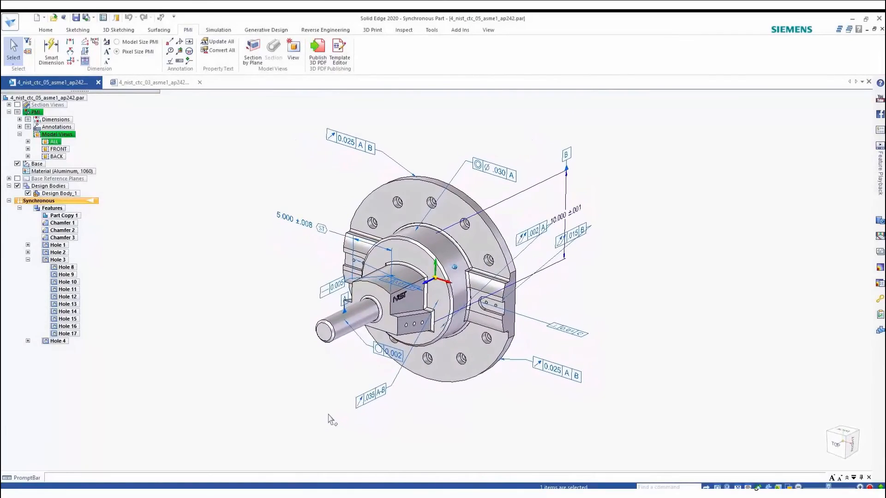
Examine which faces the .035 A-B runout frame and the .030 concentricity frame refer to
{"action": "left_click", "coordinate": [369, 405]}
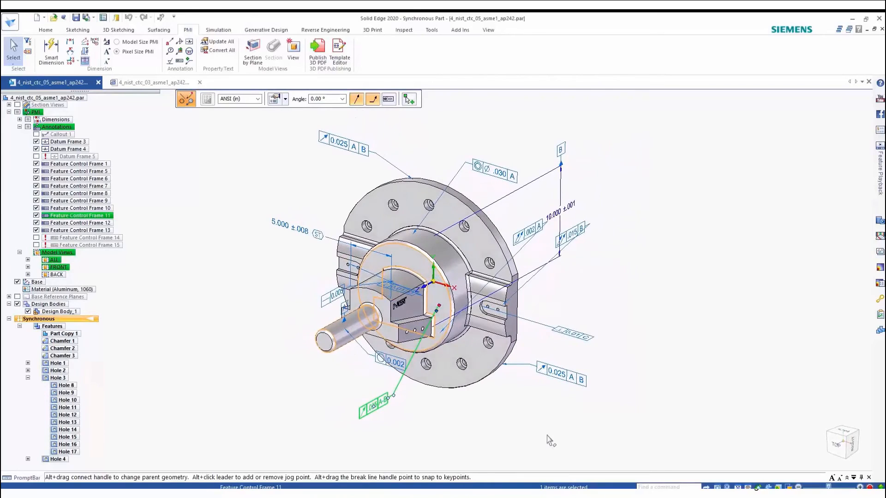
{"action": "left_click", "coordinate": [500, 172]}
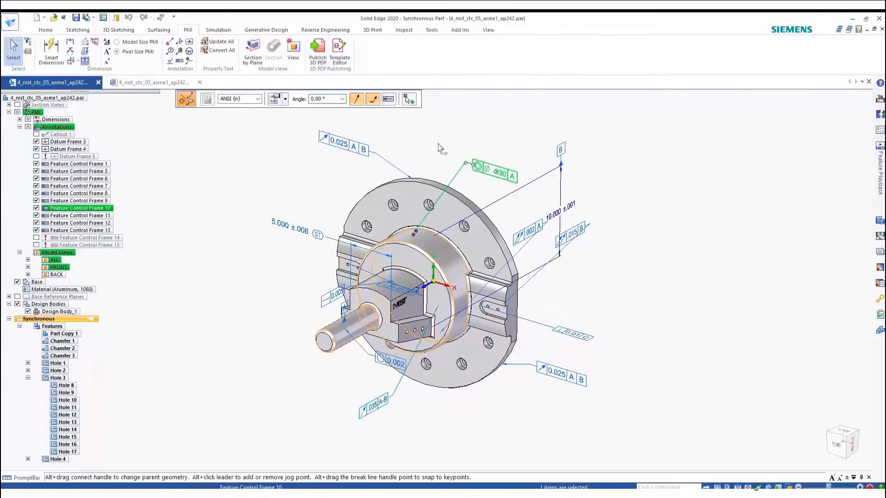
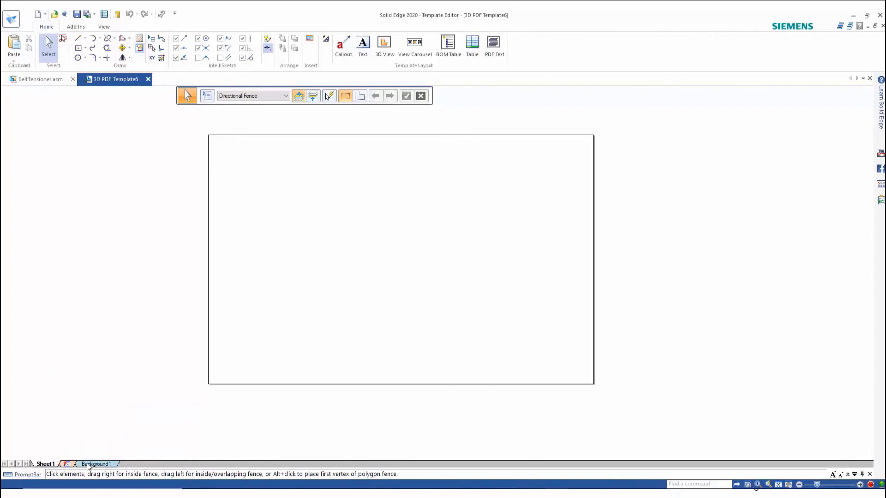
Insert the image Siemens Logo.jpg on the Background1 sheet and place it enlarged in the page's lower-right corner
{"action": "left_click", "coordinate": [93, 464]}
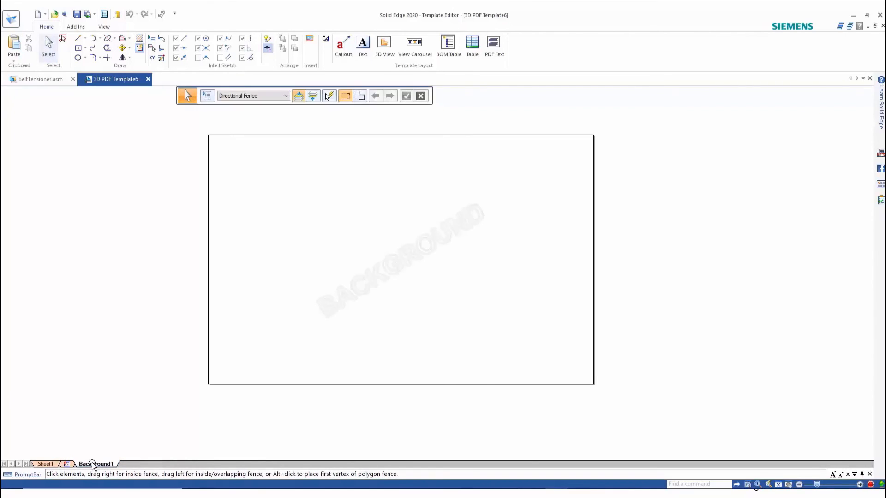
{"action": "left_click", "coordinate": [310, 40]}
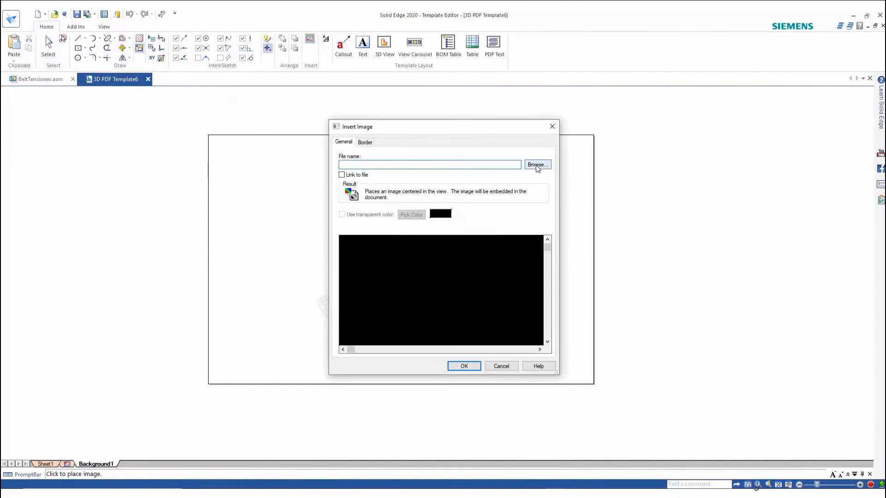
{"action": "left_click", "coordinate": [537, 165]}
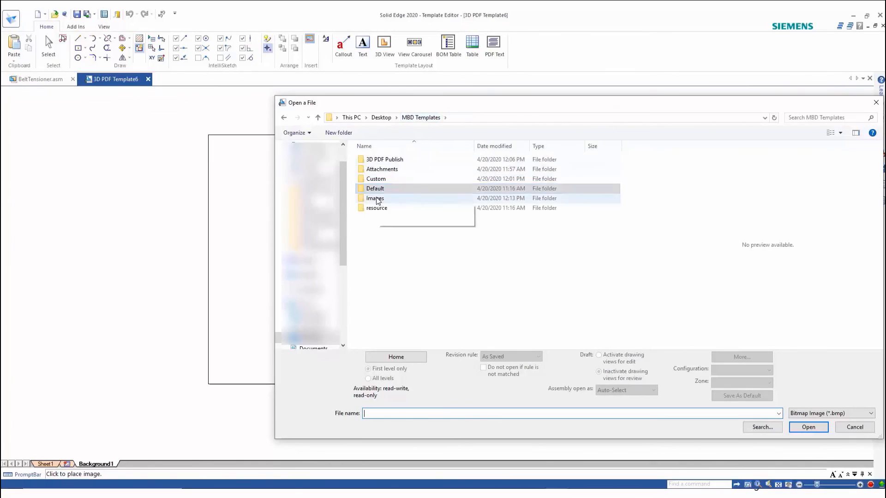
{"action": "double_click", "coordinate": [378, 193]}
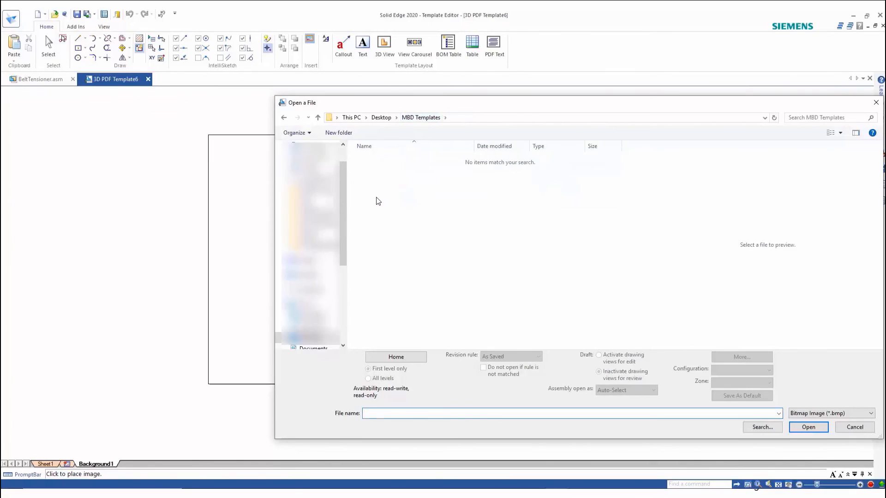
{"action": "left_click", "coordinate": [809, 413]}
{"action": "left_click", "coordinate": [800, 455]}
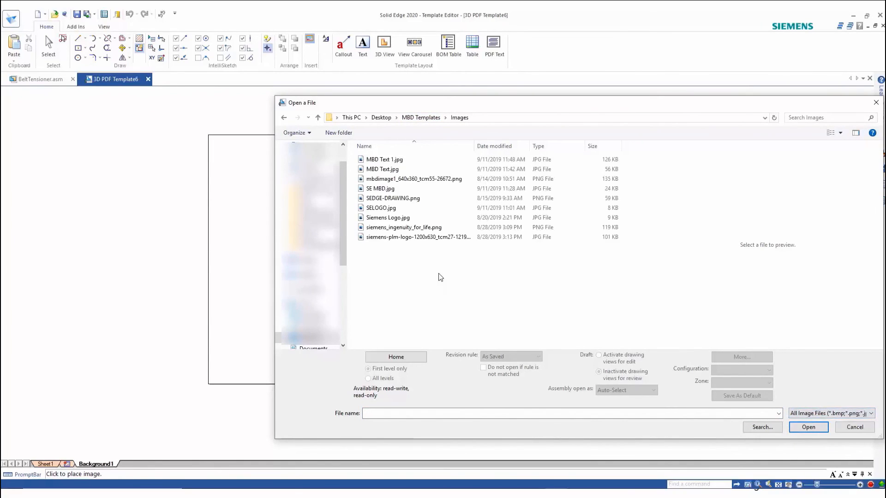
{"action": "left_click", "coordinate": [388, 218]}
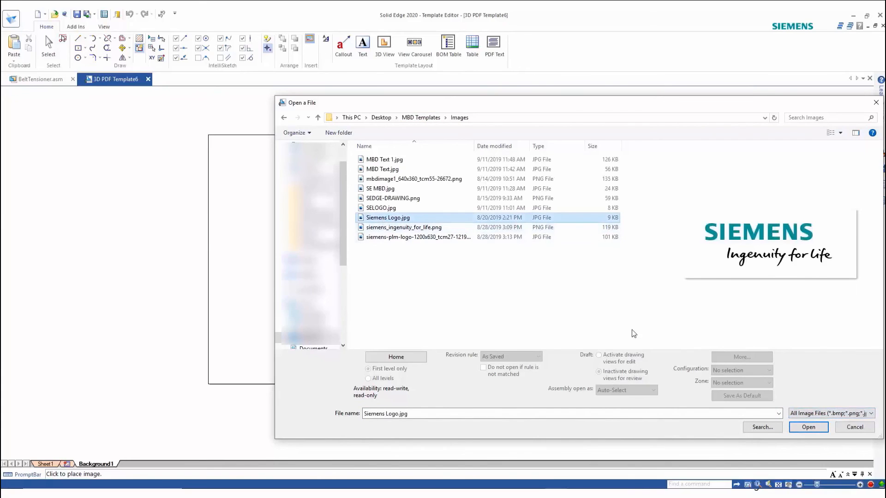
{"action": "left_click", "coordinate": [807, 426]}
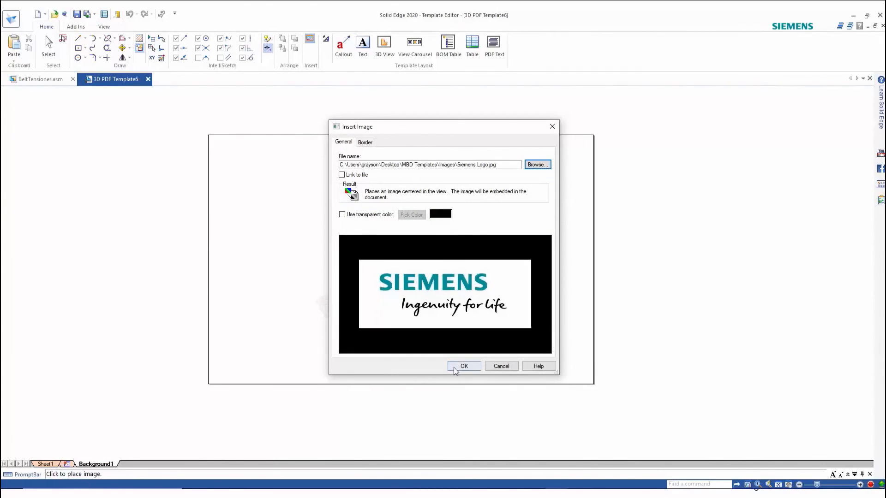
{"action": "left_click", "coordinate": [464, 366]}
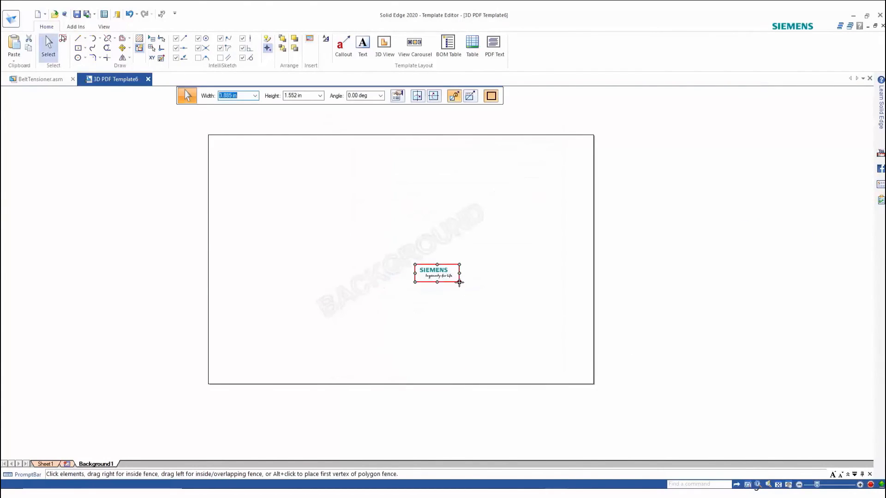
{"action": "left_click_drag", "start_coordinate": [463, 286], "coordinate": [566, 375]}
{"action": "left_click", "coordinate": [480, 376]}
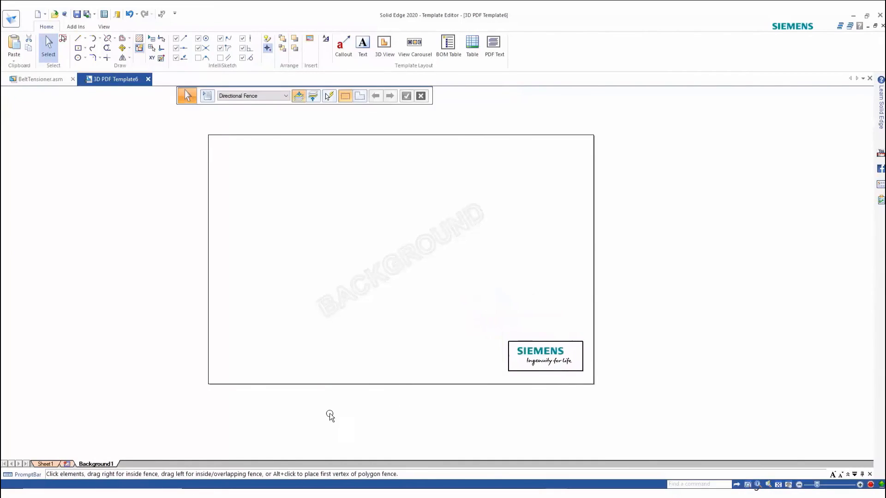
Assign Background1 as the background sheet of Sheet1 and turn on its background display
{"action": "right_click", "coordinate": [47, 464]}
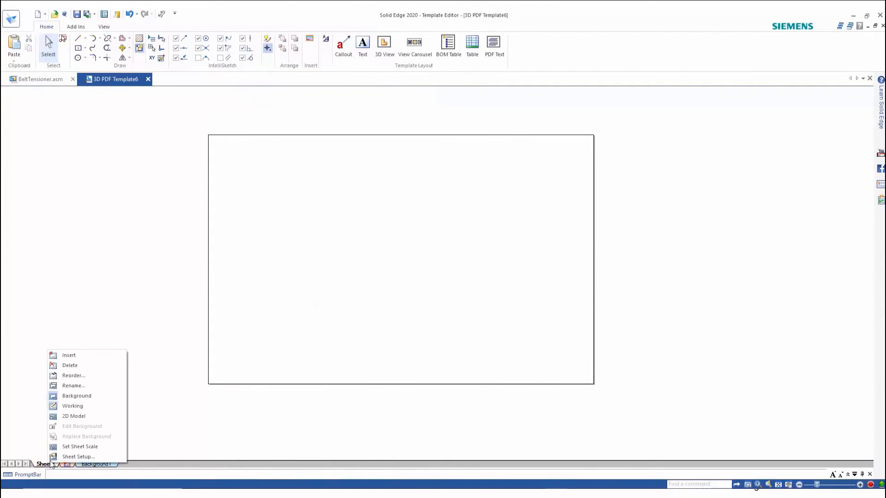
{"action": "left_click", "coordinate": [68, 457]}
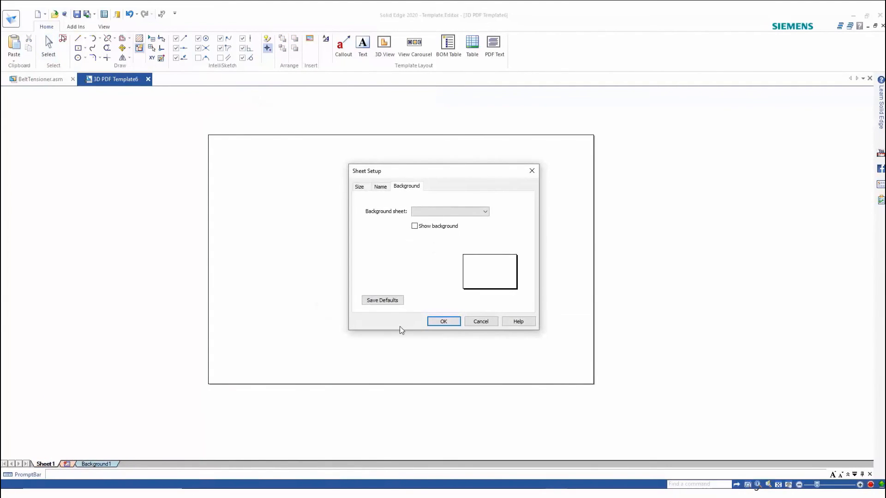
{"action": "left_click", "coordinate": [417, 214]}
{"action": "left_click", "coordinate": [421, 226]}
{"action": "left_click", "coordinate": [419, 227]}
{"action": "left_click", "coordinate": [433, 323]}
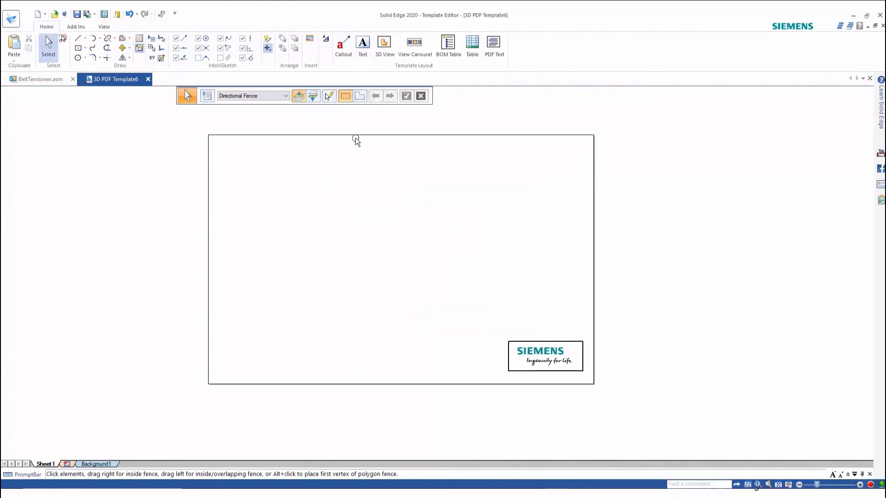
Place a 3D View placeholder in the page's upper-left area, enlarge it, and add a View Carousel placeholder below it
{"action": "left_click", "coordinate": [387, 46]}
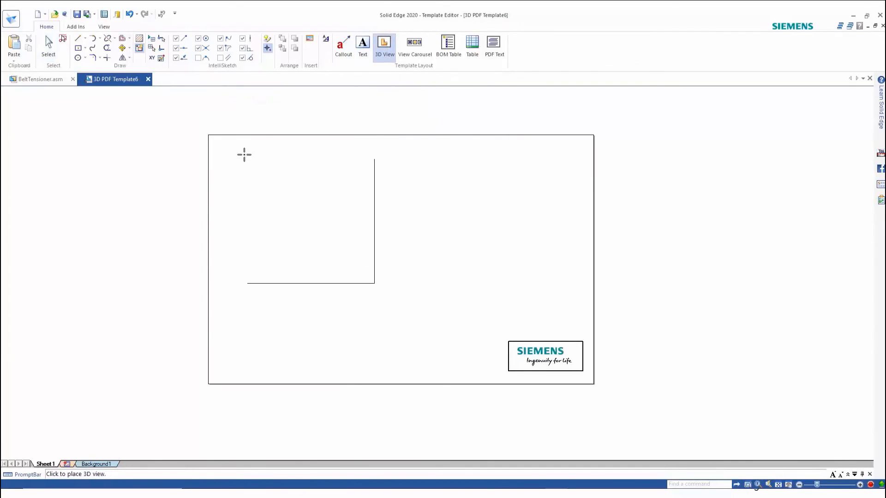
{"action": "left_click", "coordinate": [221, 147]}
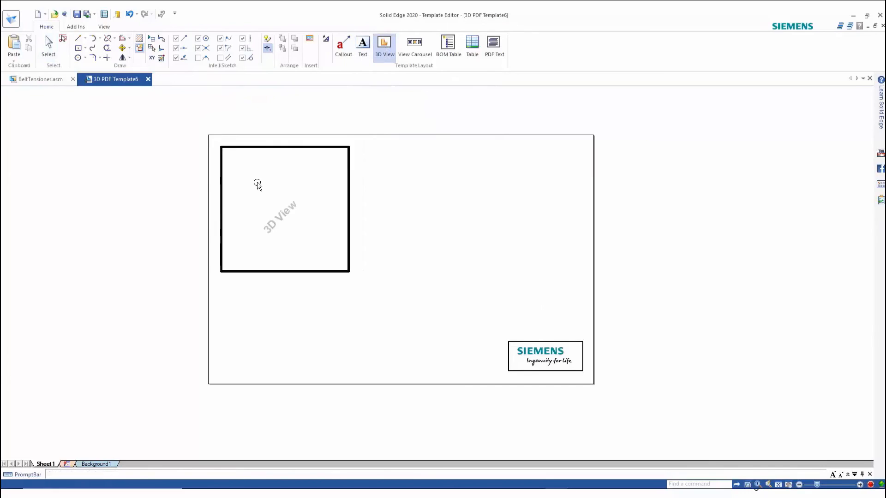
{"action": "left_click", "coordinate": [336, 271]}
{"action": "left_click_drag", "start_coordinate": [349, 271], "coordinate": [416, 280]}
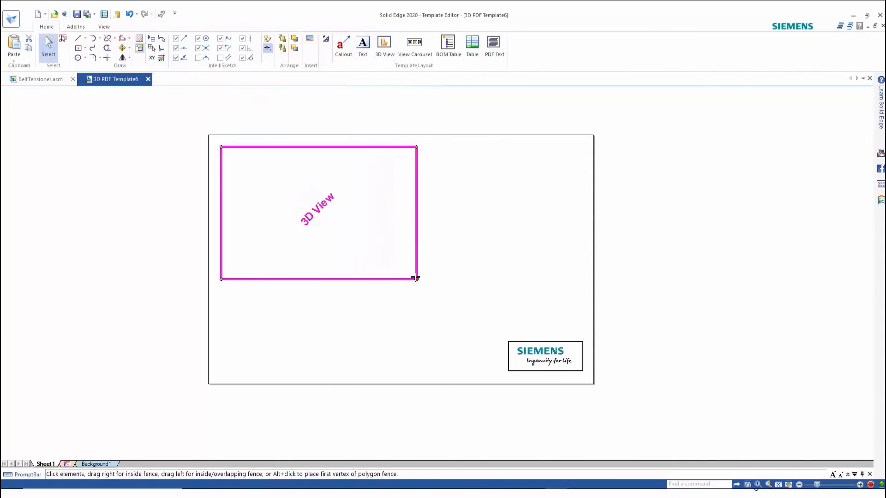
{"action": "left_click", "coordinate": [416, 52]}
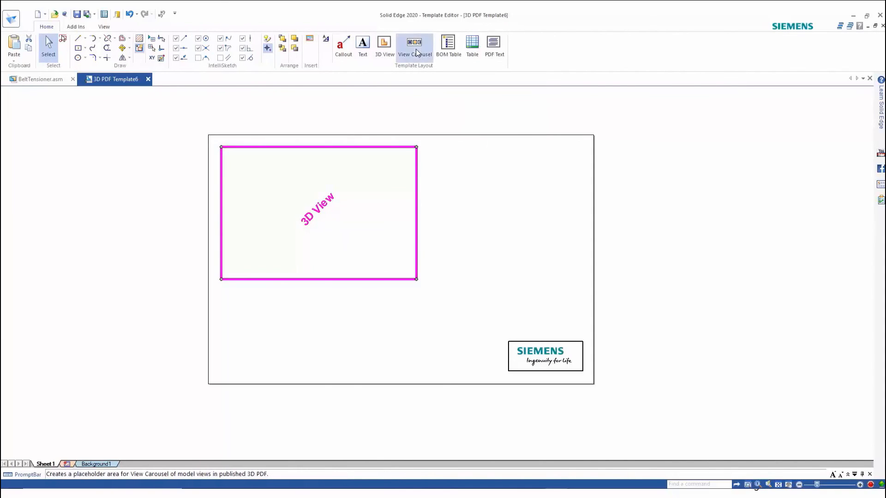
{"action": "left_click", "coordinate": [222, 295]}
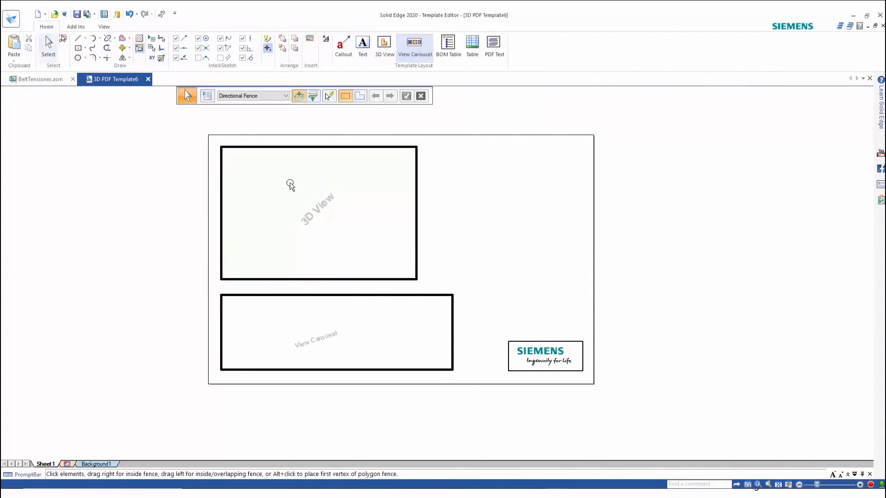
Place a BOM Table placeholder beside the 3D View and resize it to fit inside the page's right edge
{"action": "left_click", "coordinate": [448, 48]}
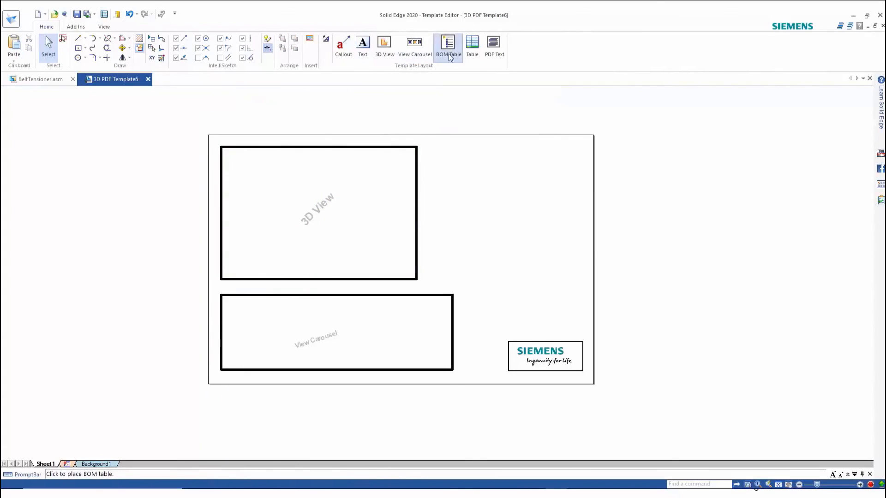
{"action": "left_click", "coordinate": [422, 140]}
{"action": "left_click", "coordinate": [597, 167]}
{"action": "left_click_drag", "start_coordinate": [589, 289], "coordinate": [578, 286]}
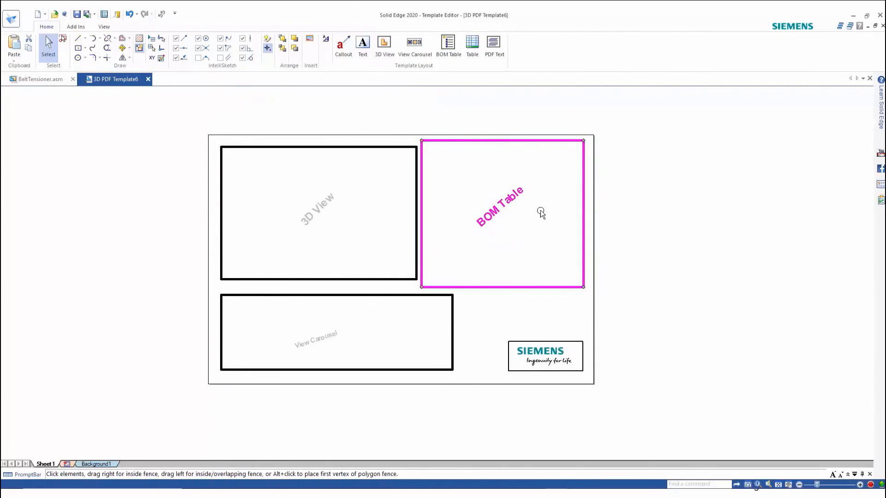
Place a PDF Text placeholder below the BOM Table and move it into the gap between the View Carousel and the logo
{"action": "left_click", "coordinate": [493, 46]}
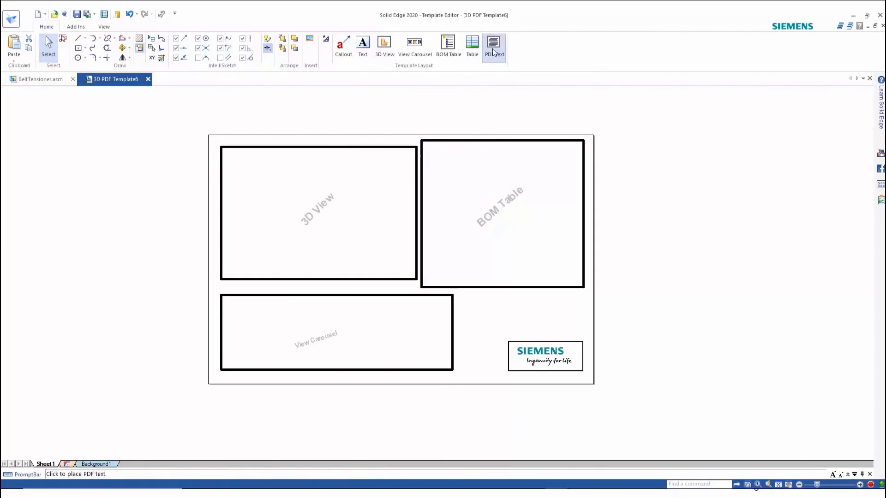
{"action": "left_click", "coordinate": [476, 289]}
{"action": "left_click", "coordinate": [497, 308]}
{"action": "left_click_drag", "start_coordinate": [478, 289], "coordinate": [485, 294]}
{"action": "left_click_drag", "start_coordinate": [494, 336], "coordinate": [472, 335]}
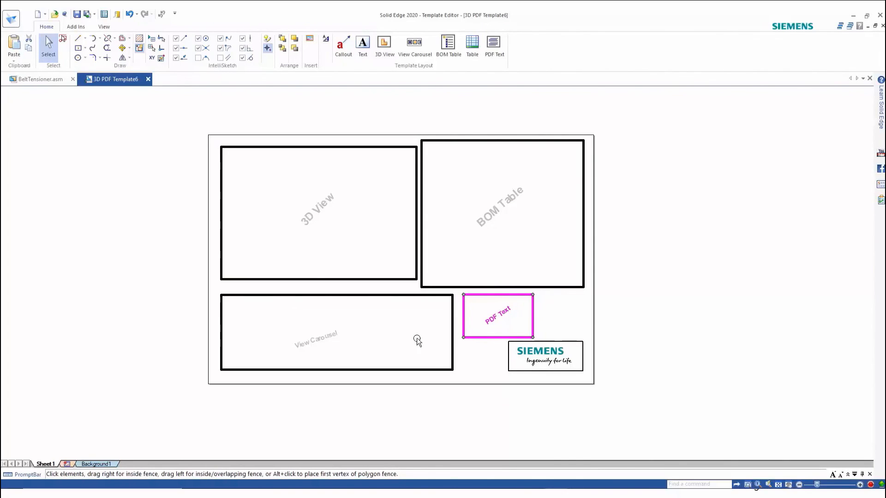
Open the template Assembly_Landscape.dft from the Default folder of MBD Templates
{"action": "left_click", "coordinate": [55, 15]}
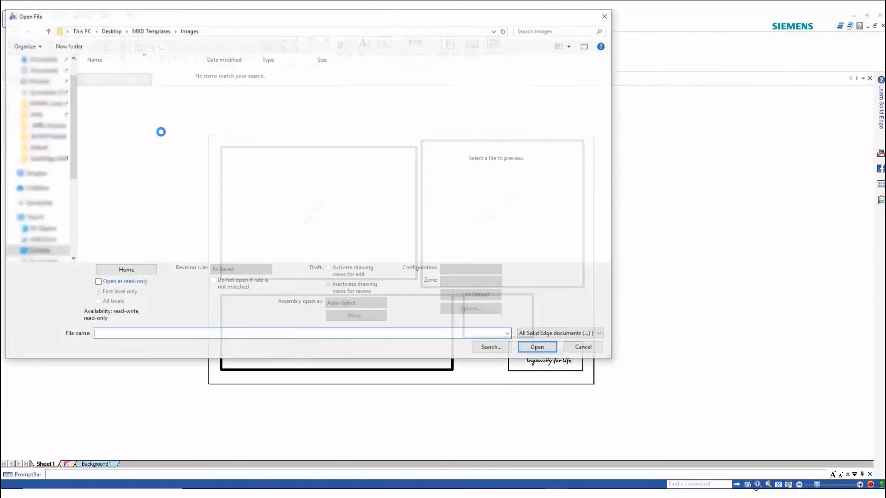
{"action": "left_click", "coordinate": [138, 32]}
{"action": "left_click", "coordinate": [105, 103]}
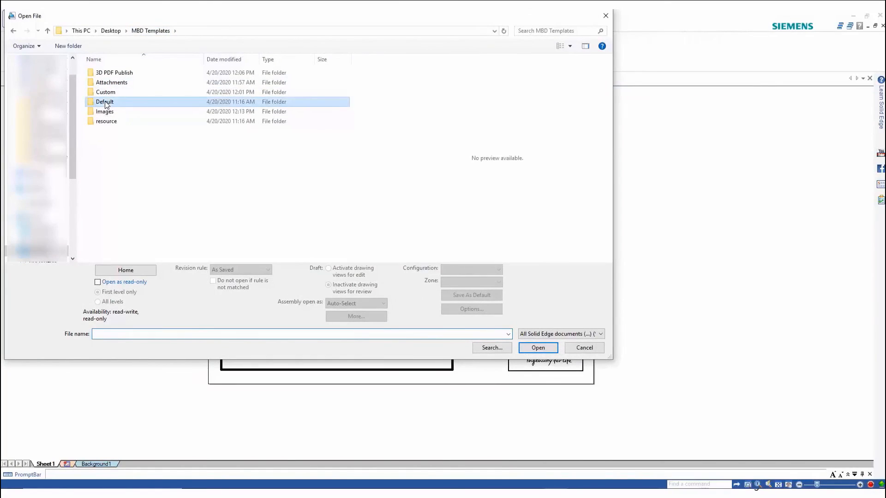
{"action": "double_click", "coordinate": [105, 102]}
{"action": "left_click", "coordinate": [116, 73]}
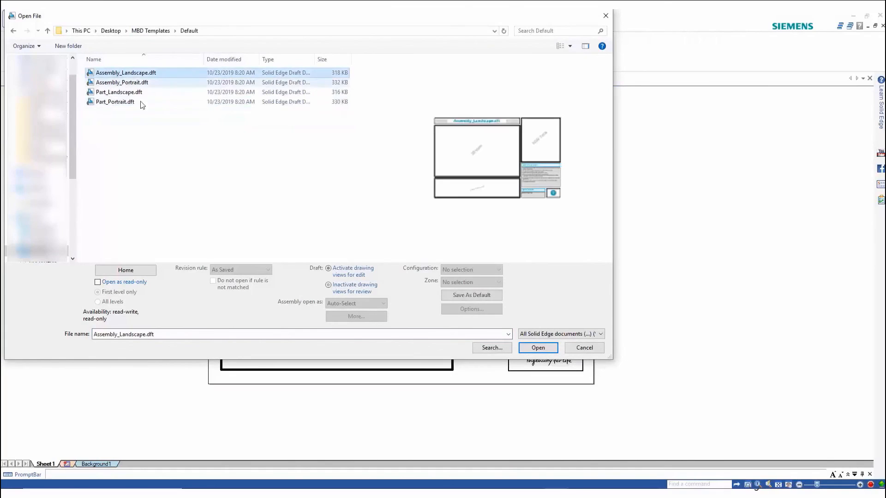
{"action": "left_click", "coordinate": [535, 348]}
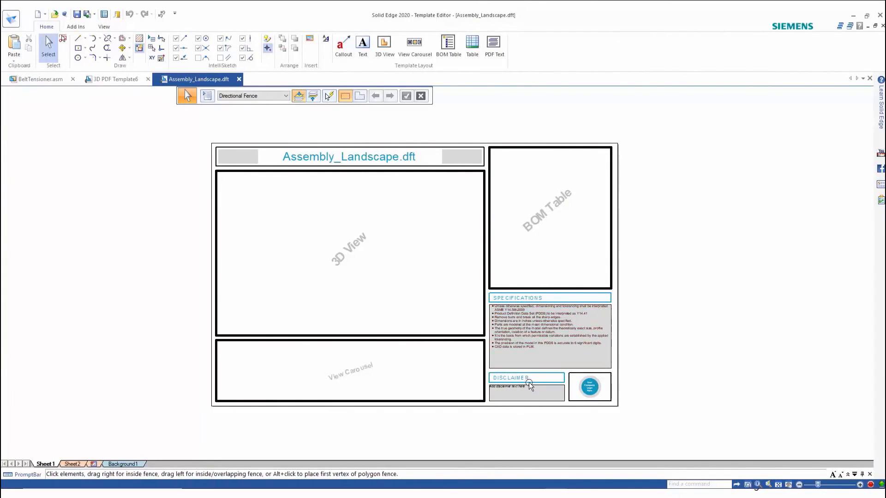
Examine the property tables, PDF text areas and specification notes on Sheet2, and return to Sheet1
{"action": "left_click", "coordinate": [79, 464]}
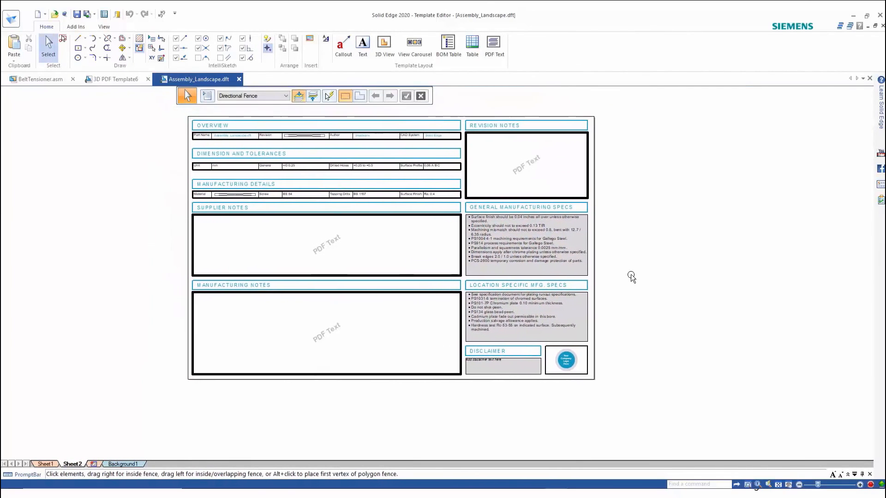
{"action": "scroll", "coordinate": [249, 159], "scroll_direction": "up", "scroll_amount": 3}
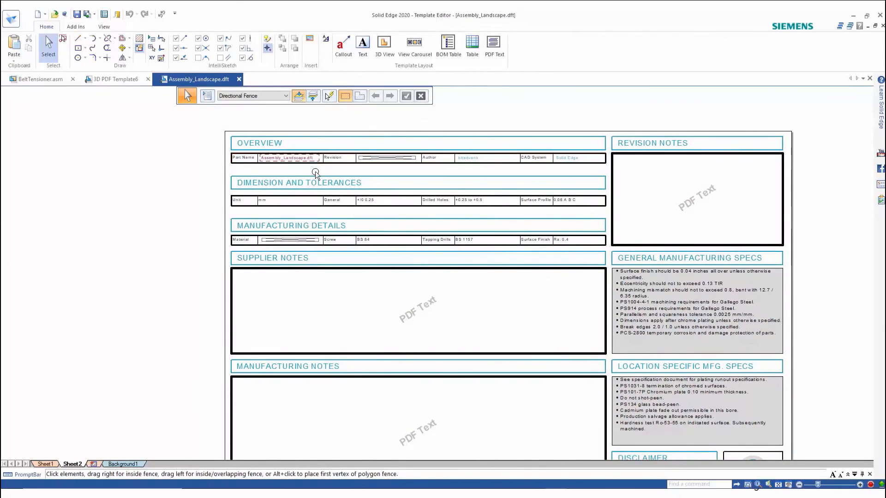
{"action": "scroll", "coordinate": [325, 178], "scroll_direction": "up", "scroll_amount": 2}
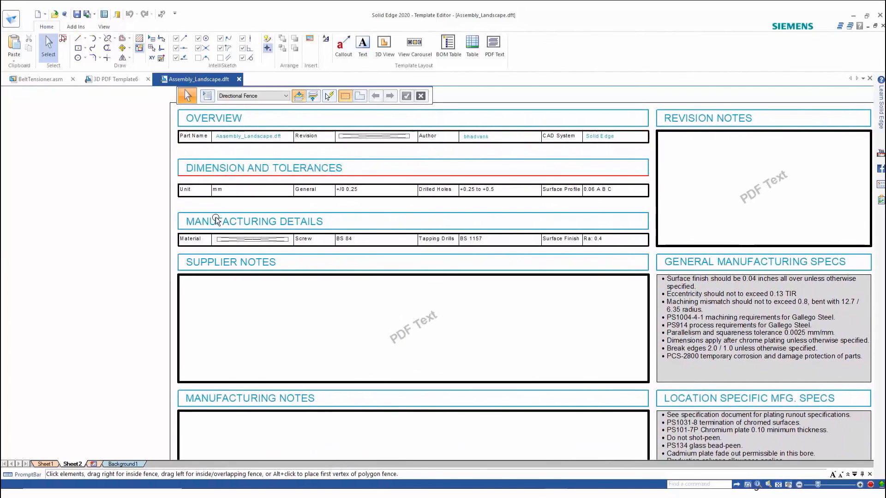
{"action": "middle_click_drag", "start_coordinate": [92, 267], "coordinate": [90, 253]}
{"action": "scroll", "coordinate": [91, 253], "scroll_direction": "down", "scroll_amount": 3}
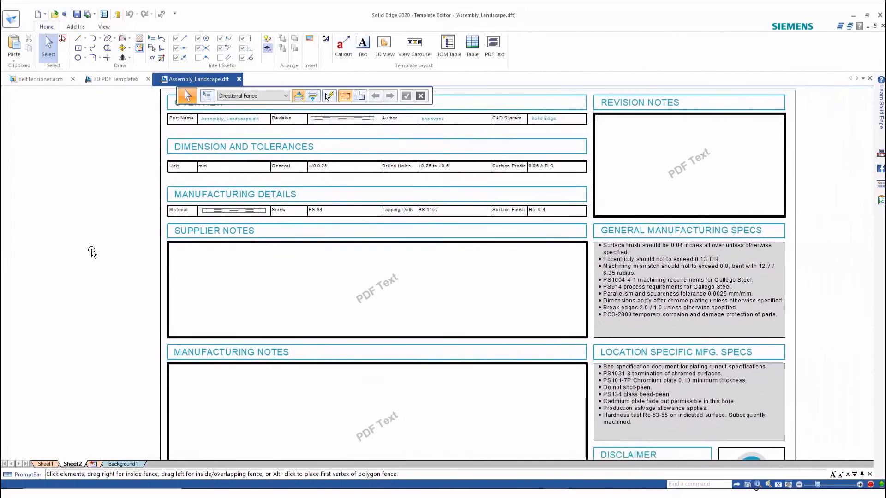
{"action": "scroll", "coordinate": [89, 257], "scroll_direction": "down", "scroll_amount": 1}
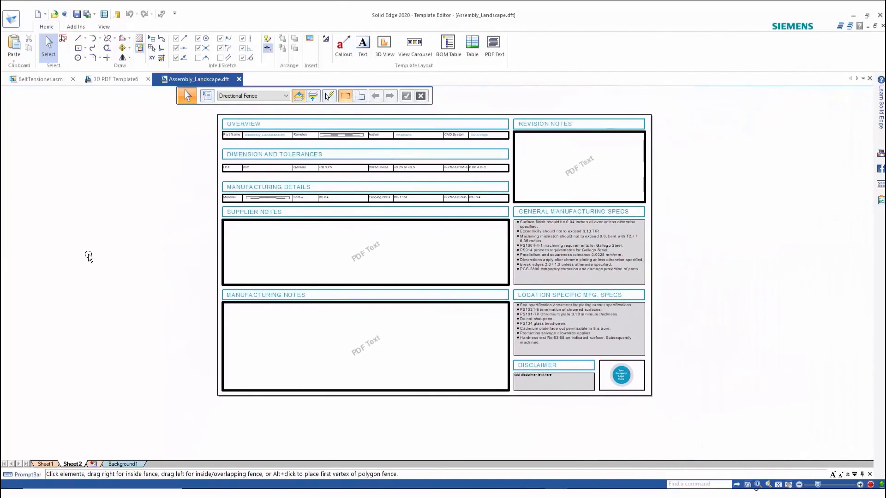
{"action": "left_click", "coordinate": [53, 464]}
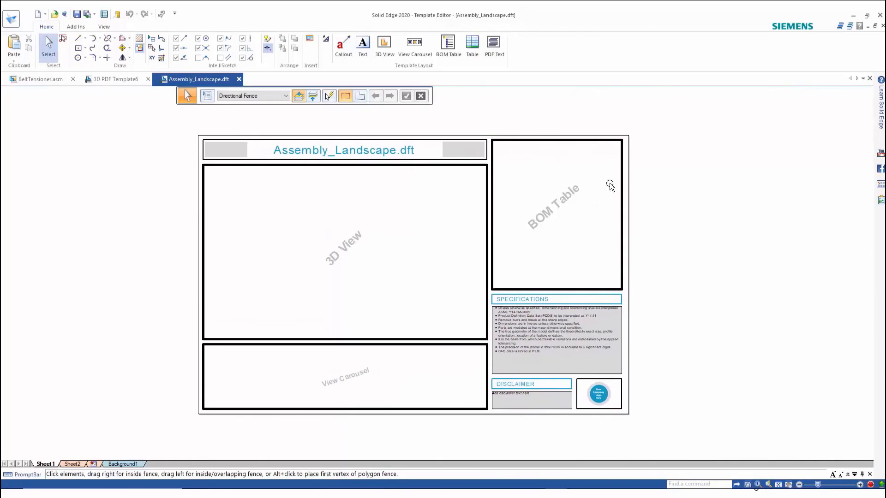
Publish BeltTensioner.asm as a 3D PDF with ECO-2002-EFL-00054.doc and Siemens SW Solid Edge Model Based Definition FS.pdf attached
{"action": "left_click", "coordinate": [31, 80]}
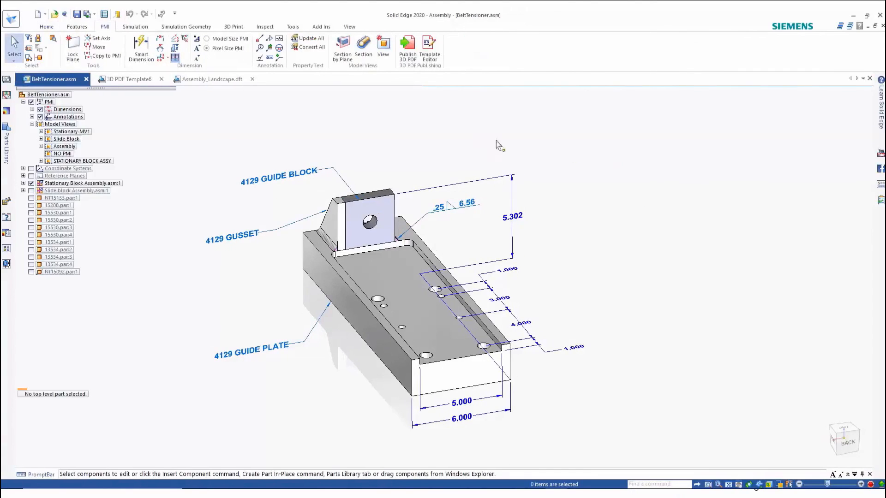
{"action": "left_click", "coordinate": [408, 50]}
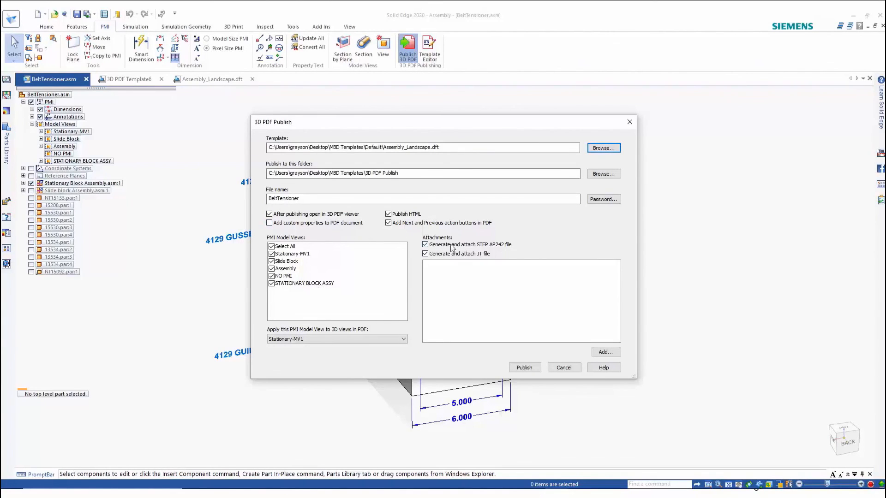
{"action": "left_click", "coordinate": [604, 352]}
{"action": "left_click", "coordinate": [533, 190]}
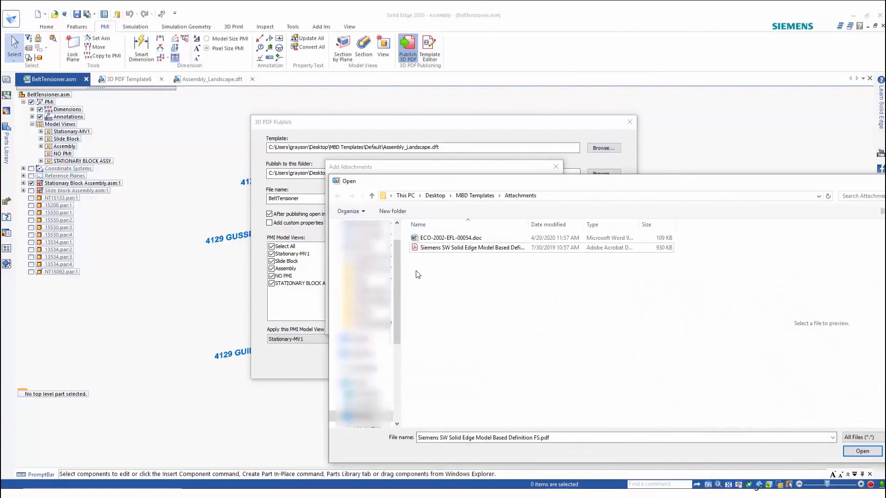
{"action": "left_click", "coordinate": [431, 238]}
{"action": "left_click", "coordinate": [430, 250], "text": "ctrl"}
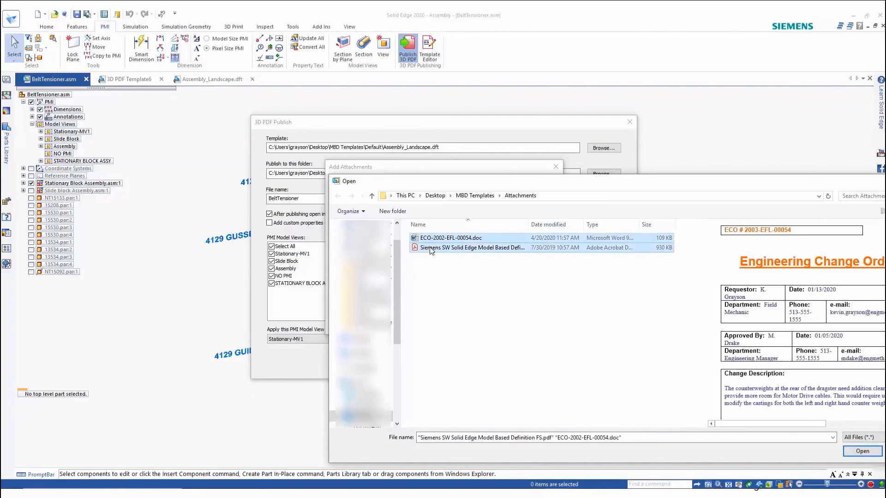
{"action": "left_click", "coordinate": [862, 451]}
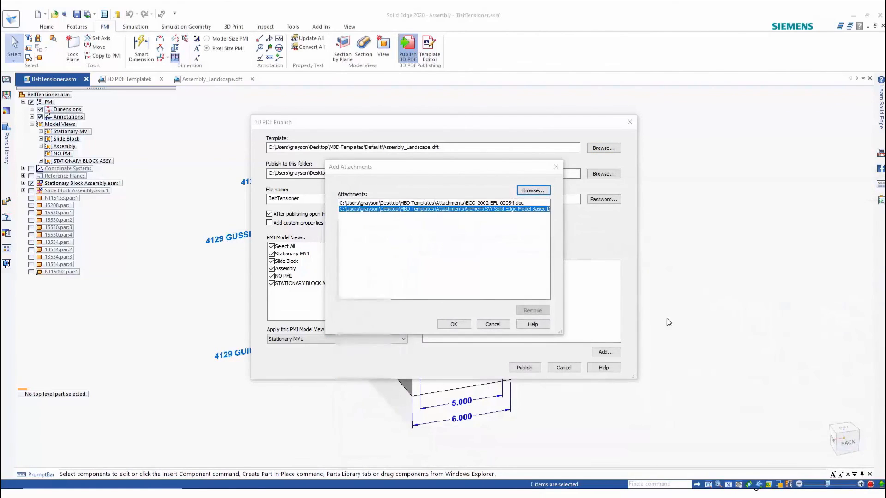
{"action": "left_click", "coordinate": [449, 325]}
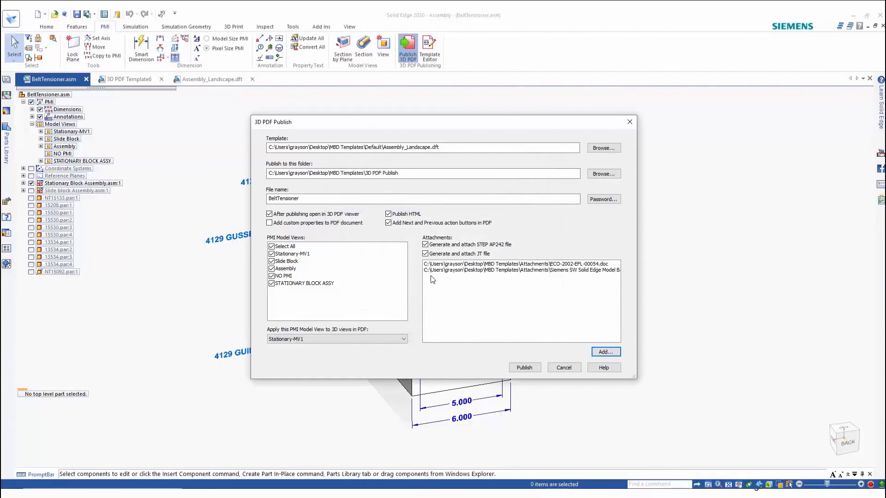
{"action": "left_click", "coordinate": [530, 367]}
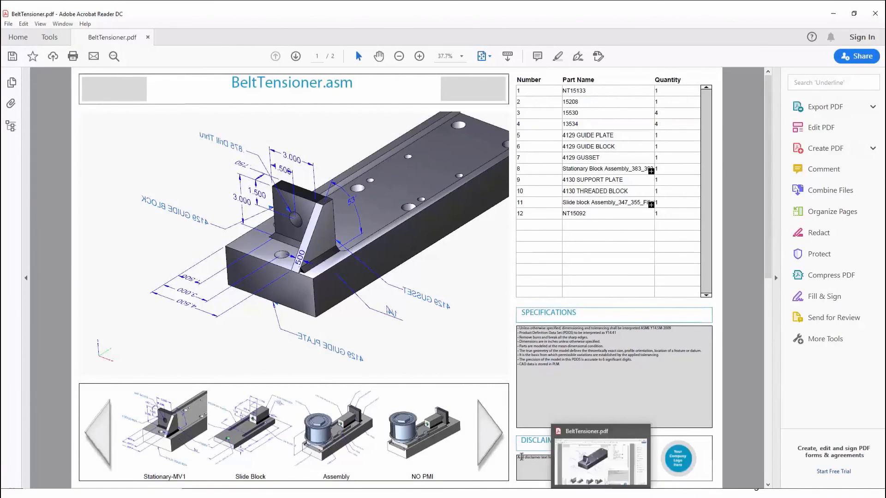
Display the Slide Block and STATIONARY BLOCK ASSY model views from the published PDF's view carousel
{"action": "scroll", "coordinate": [486, 442], "scroll_direction": "down", "scroll_amount": 1, "text": "ctrl"}
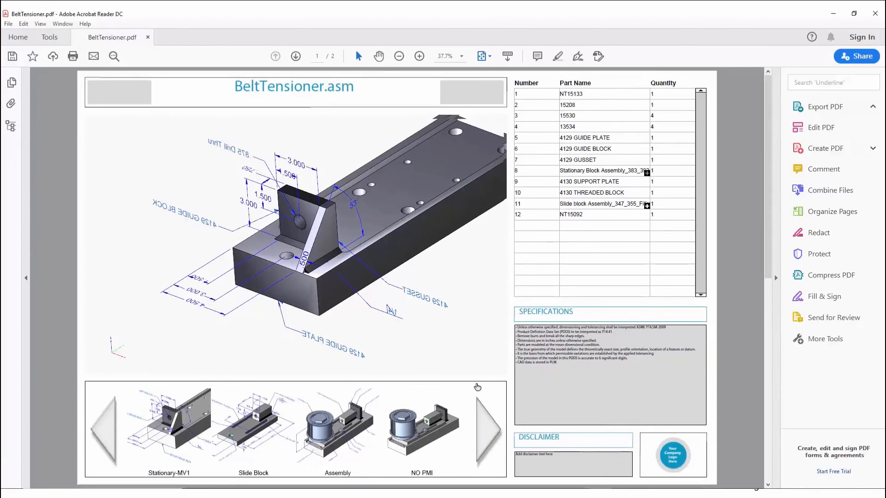
{"action": "left_click", "coordinate": [261, 419]}
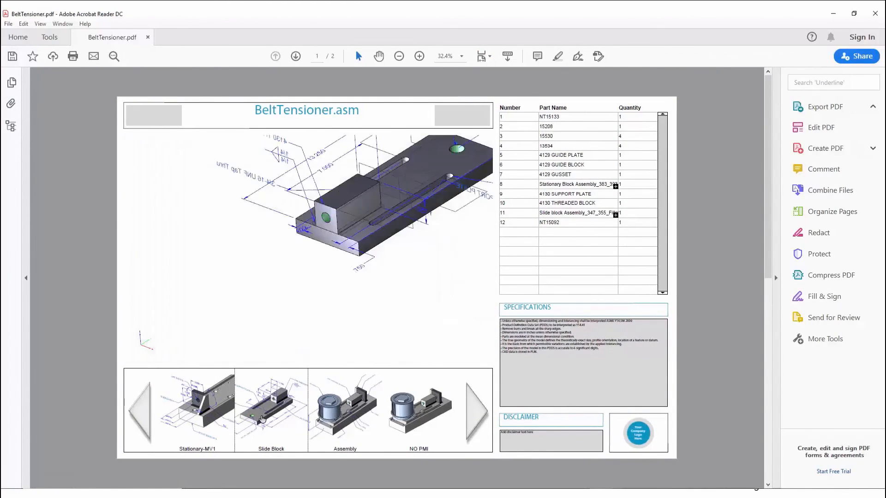
{"action": "left_click", "coordinate": [471, 419]}
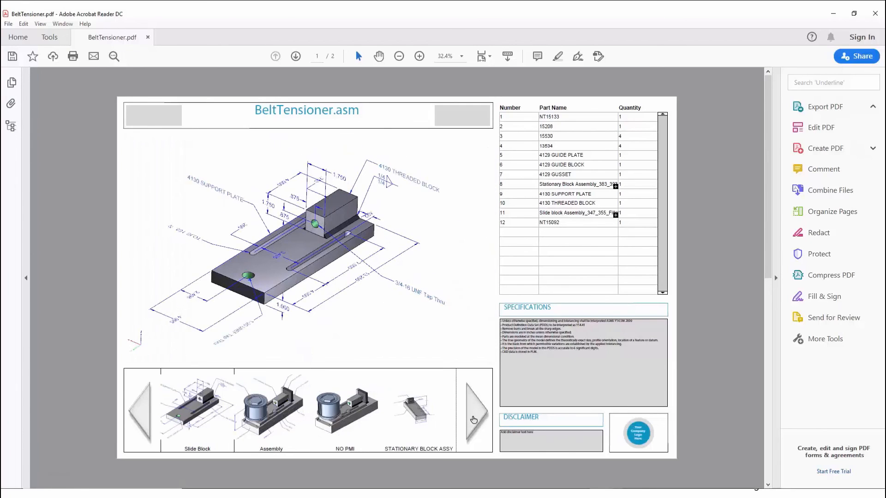
{"action": "left_click", "coordinate": [420, 416]}
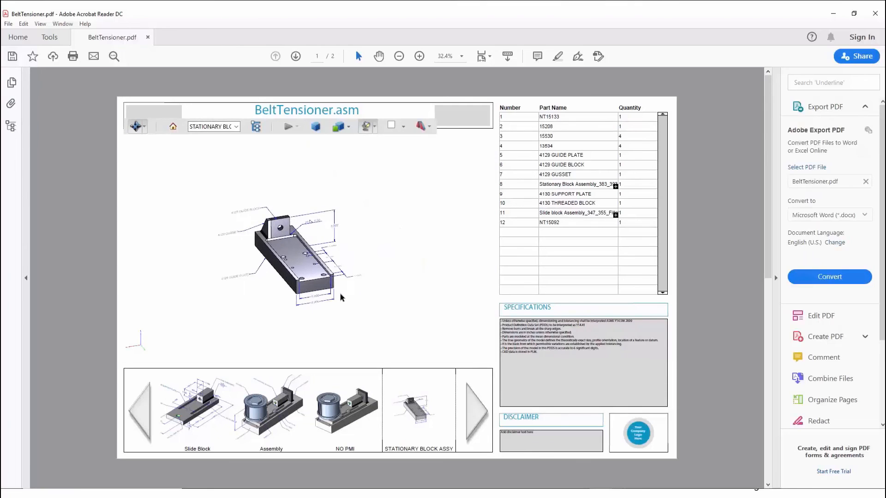
Highlight 4129 GUSSET and 4129 GUIDE BLOCK in the 3D view by choosing them in the parts table
{"action": "mouse_move", "coordinate": [373, 330]}
{"action": "left_mouse_down"}
{"action": "mouse_move", "coordinate": [366, 306]}
{"action": "mouse_move", "coordinate": [322, 326]}
{"action": "mouse_move", "coordinate": [361, 318]}
{"action": "left_mouse_up"}
{"action": "left_click", "coordinate": [561, 175]}
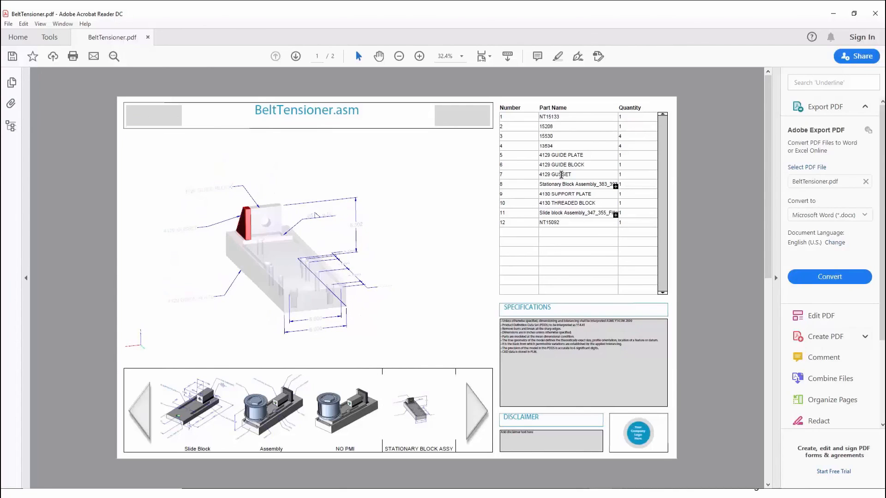
{"action": "left_click", "coordinate": [563, 165]}
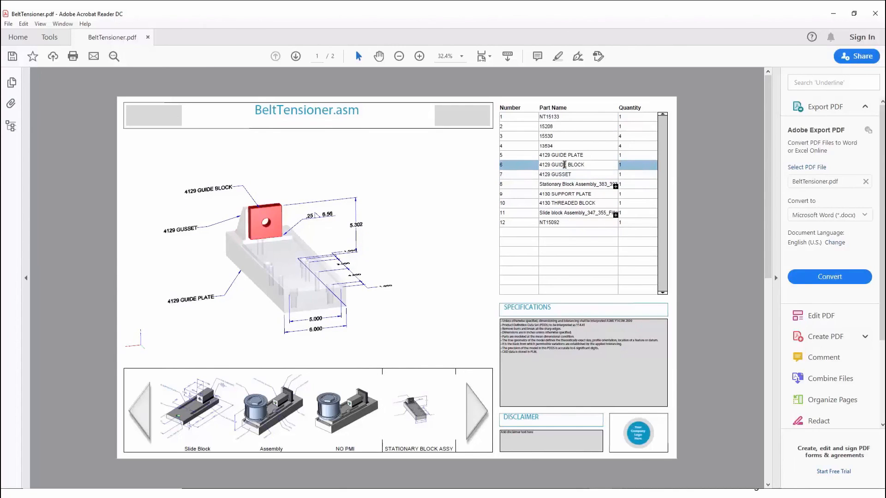
Highlight 4129 GUIDE PLATE in the PDF's 3D view by choosing it in the parts table
{"action": "left_click", "coordinate": [564, 156]}
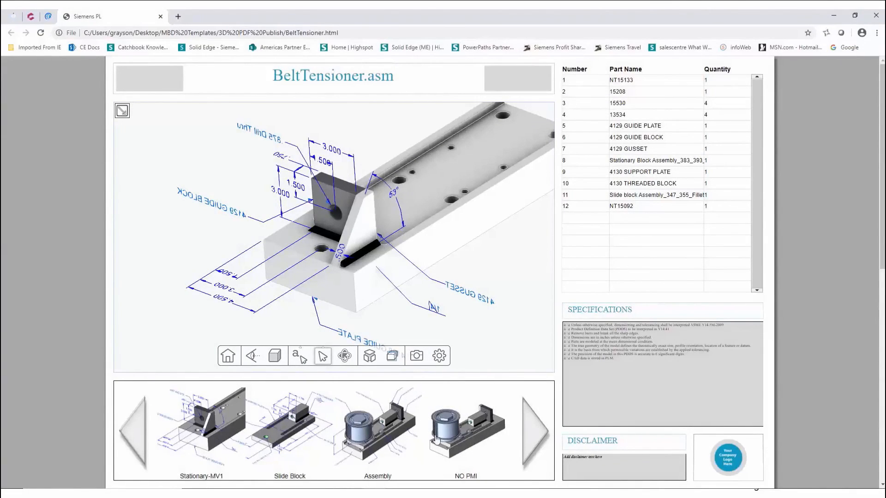
In the browser's BeltTensioner.html, display the NO PMI and STATIONARY BLOCK ASSY model views from the view carousel
{"action": "left_click", "coordinate": [462, 444]}
{"action": "left_click", "coordinate": [528, 436]}
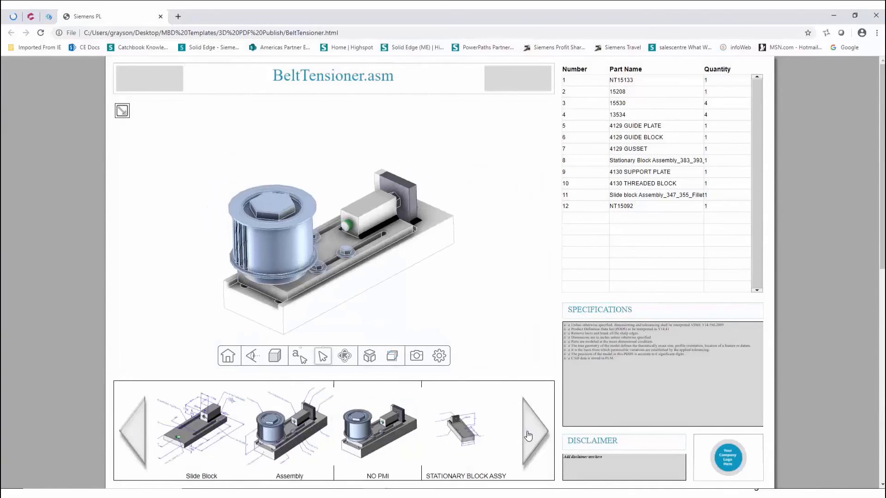
{"action": "left_click", "coordinate": [464, 438]}
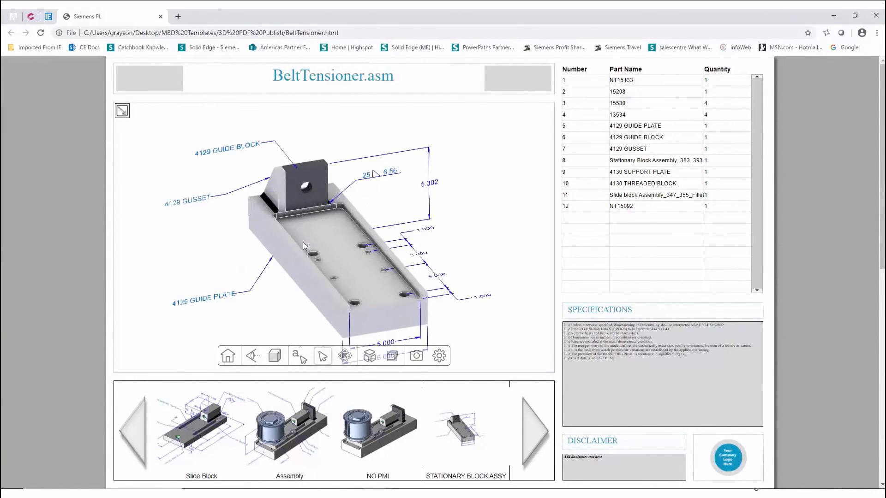
{"action": "mouse_move", "coordinate": [441, 258]}
{"action": "middle_mouse_down"}
{"action": "mouse_move", "coordinate": [436, 208]}
{"action": "mouse_move", "coordinate": [440, 252]}
{"action": "middle_mouse_up"}
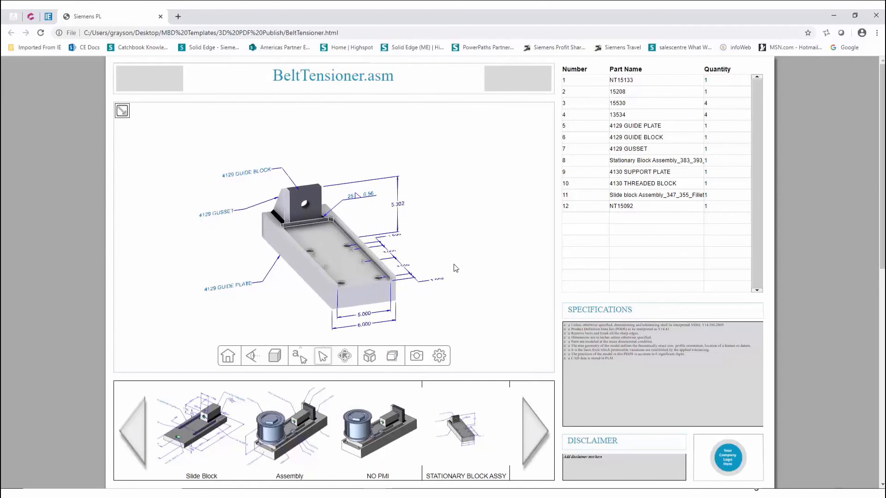
Highlight 4129 GUIDE PLATE, 4129 GUIDE BLOCK and 4129 GUSSET one after another by choosing them in the HTML page's parts table
{"action": "left_click", "coordinate": [636, 127]}
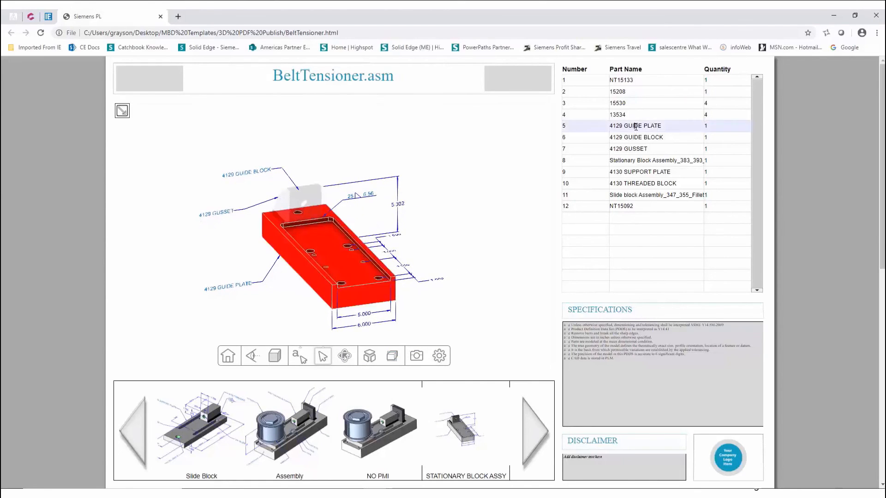
{"action": "left_click", "coordinate": [638, 138]}
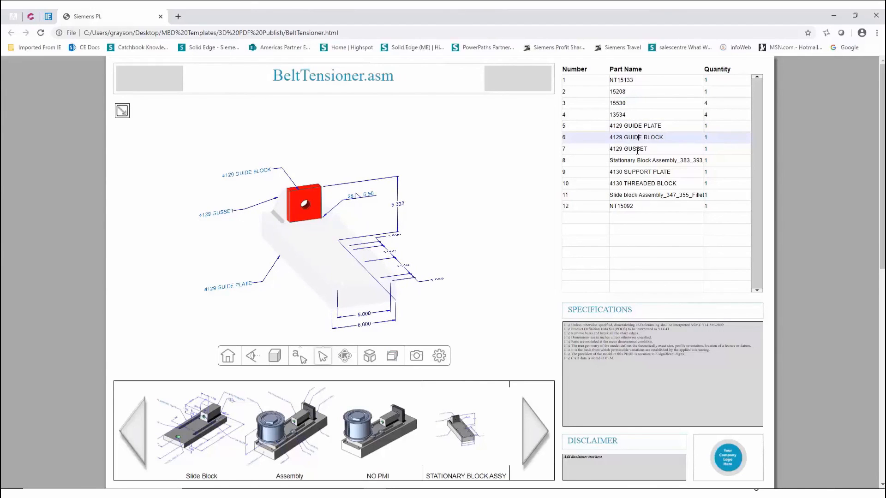
{"action": "left_click", "coordinate": [637, 150]}
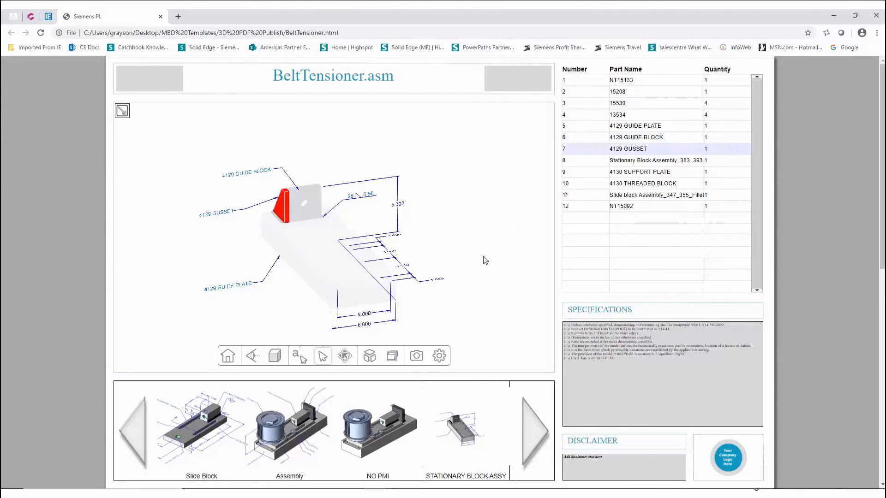
Restore the STATIONARY BLOCK ASSY model view and apply a section plane to the displayed assembly
{"action": "left_click", "coordinate": [457, 425]}
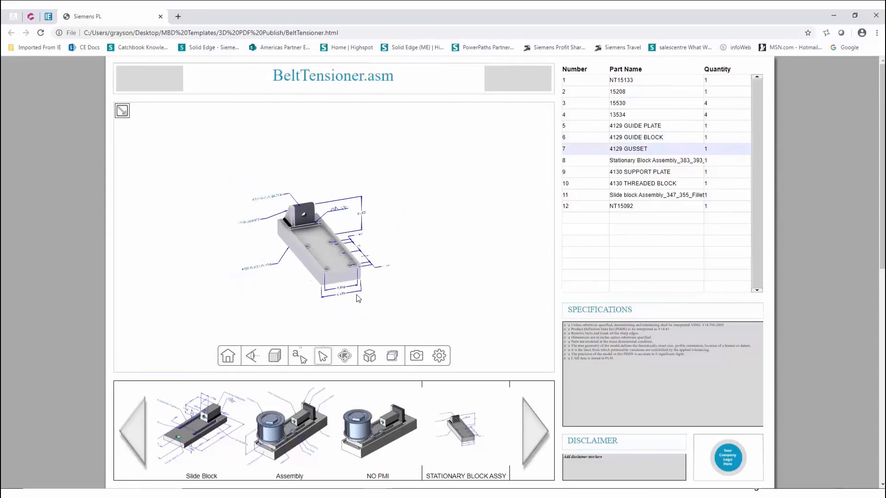
{"action": "left_click", "coordinate": [394, 358]}
{"action": "left_click", "coordinate": [385, 315]}
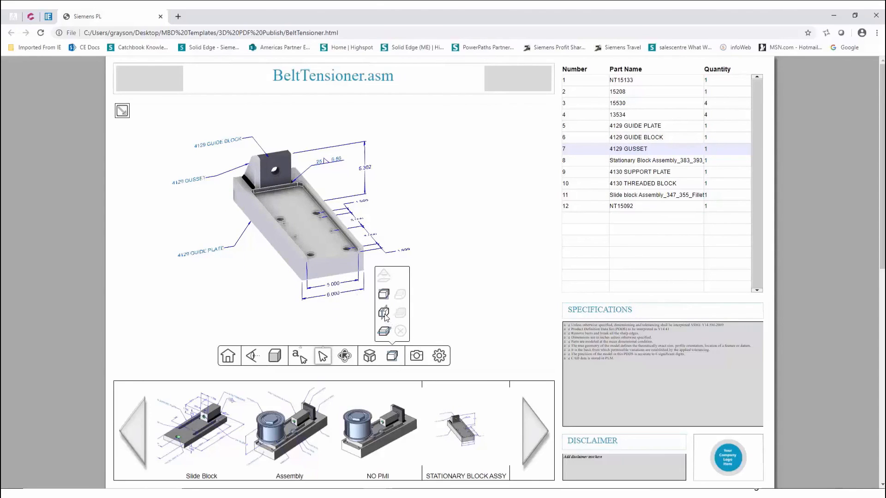